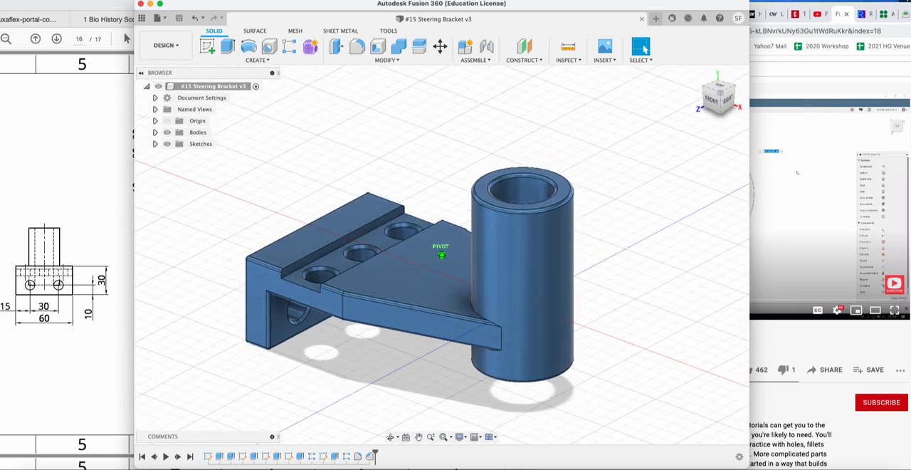
Examine the finished steering bracket model from several angles, including its countersunk holes, plate and tube.
mouse_move(709, 95)
left_mouse_down()
mouse_move(696, 93)
mouse_move(714, 95)
mouse_move(733, 82)
mouse_move(734, 58)
mouse_move(698, 26)
mouse_move(589, 16)
mouse_move(669, 62)
mouse_move(705, 66)
mouse_move(717, 89)
left_mouse_up()
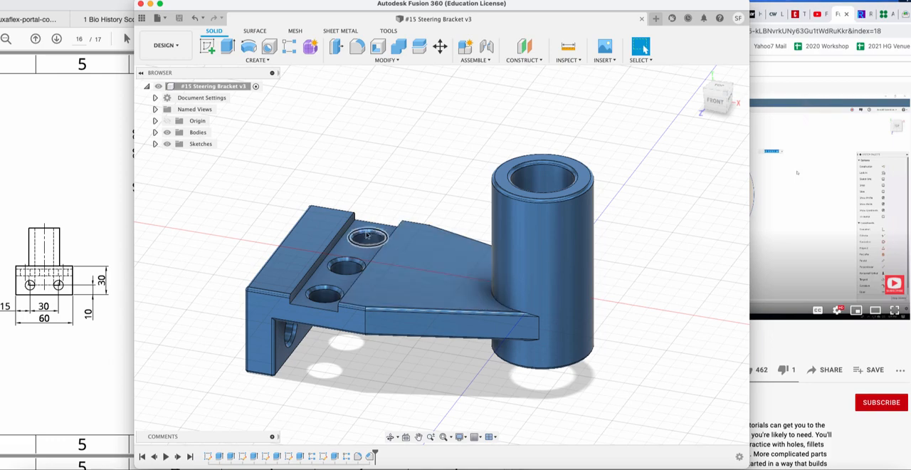
scroll(369, 234, "down", 3)
scroll(368, 234, "up", 5)
scroll(368, 234, "up", 5)
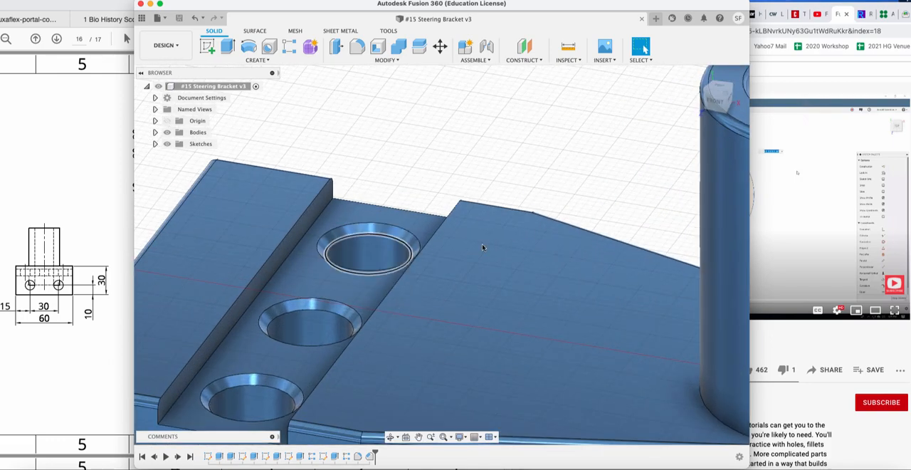
scroll(488, 245, "up", 3)
scroll(487, 245, "down", 3)
scroll(488, 246, "down", 4)
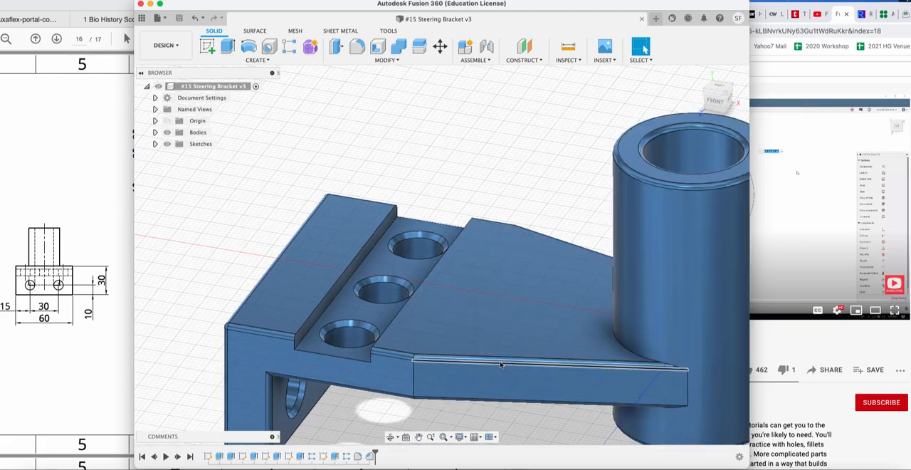
middle_click_drag(498, 363, 467, 322)
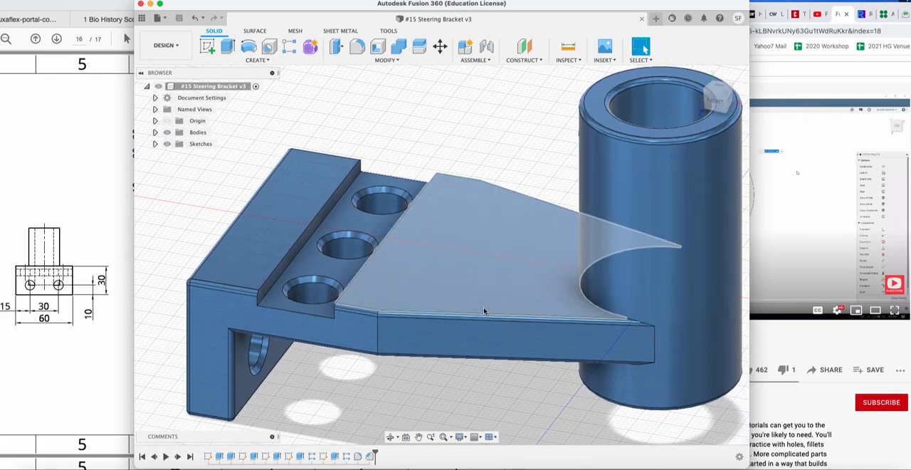
left_click(488, 314)
mouse_move(722, 93)
left_mouse_down()
mouse_move(714, 81)
mouse_move(709, 98)
mouse_move(720, 91)
left_mouse_up()
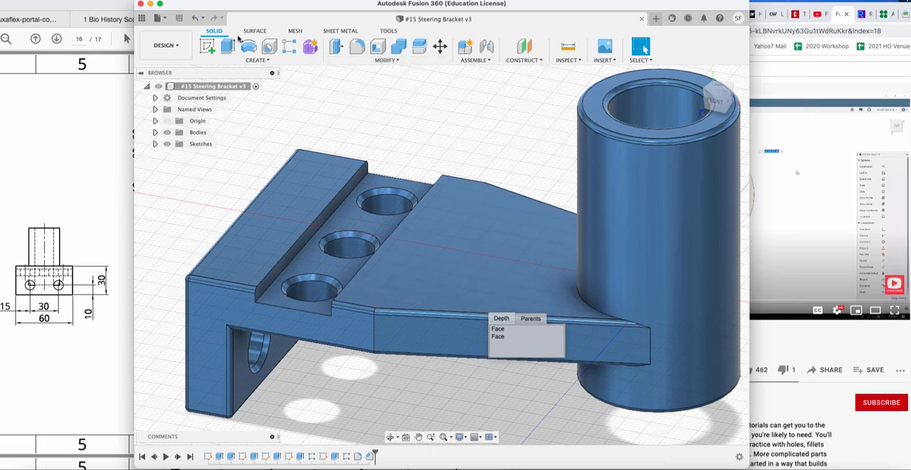
Review the Exercise 15 dimensioned drawing and the Part 15 tutorial video page, then return to Fusion 360.
left_click(92, 203)
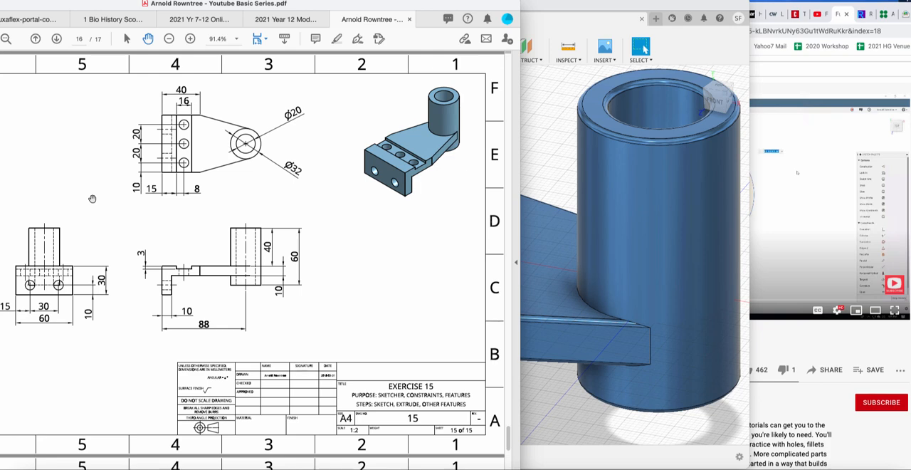
left_click(840, 86)
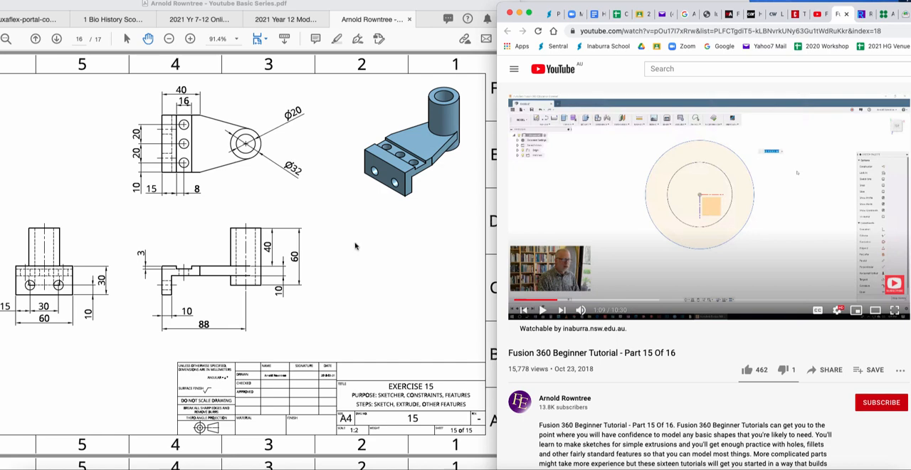
left_click_drag(535, 6, 538, 8)
left_click(536, 4)
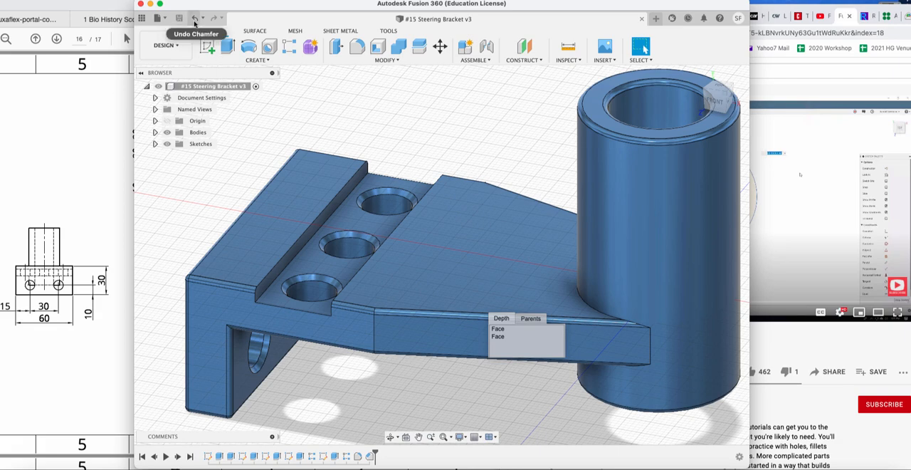
Create a new design and save it as "bracket – steering rack" in the 9 Engineering & Automotive folder.
left_click(158, 20)
left_click(175, 32)
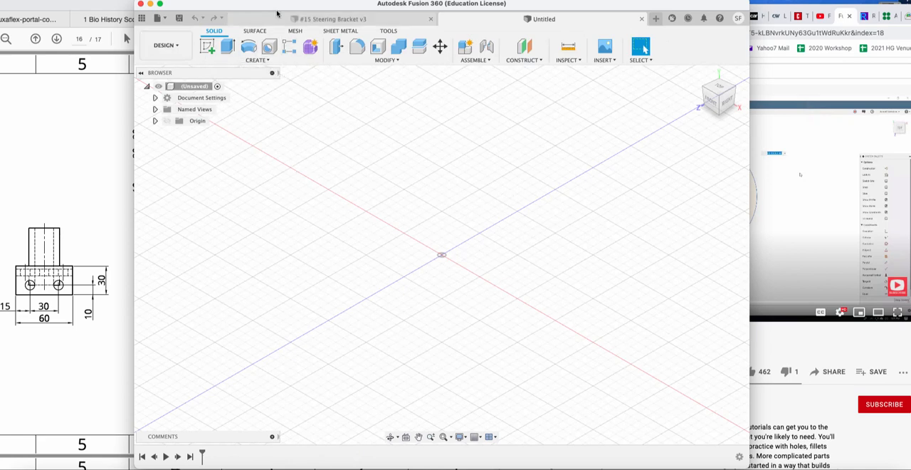
left_click(184, 18)
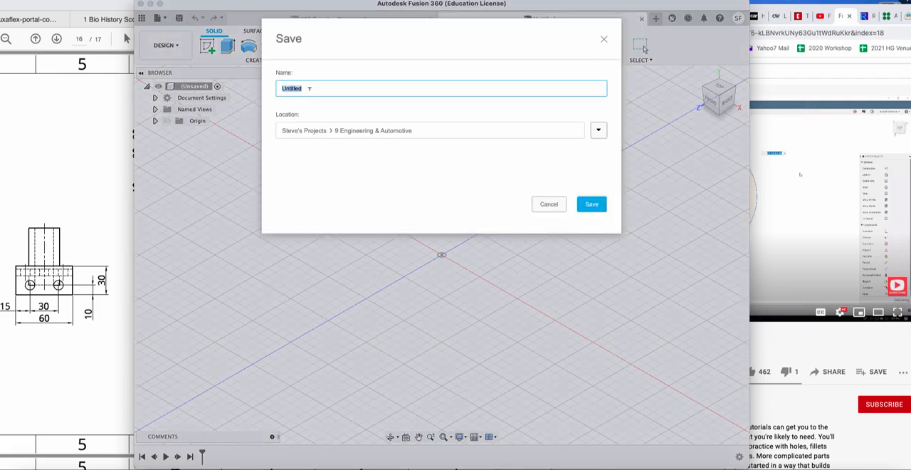
type("bri")
key("BackSpace")
type("et - steering rack")
left_click(593, 205)
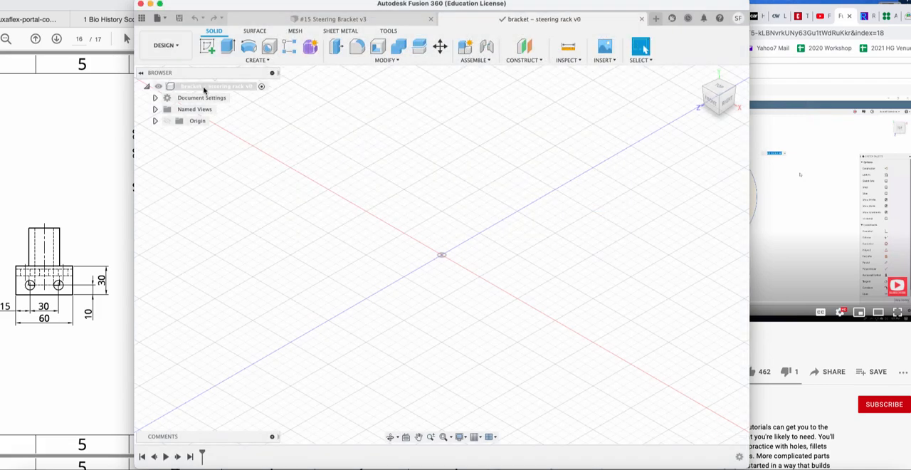
Start a new sketch on the horizontal origin plane.
left_click(208, 47)
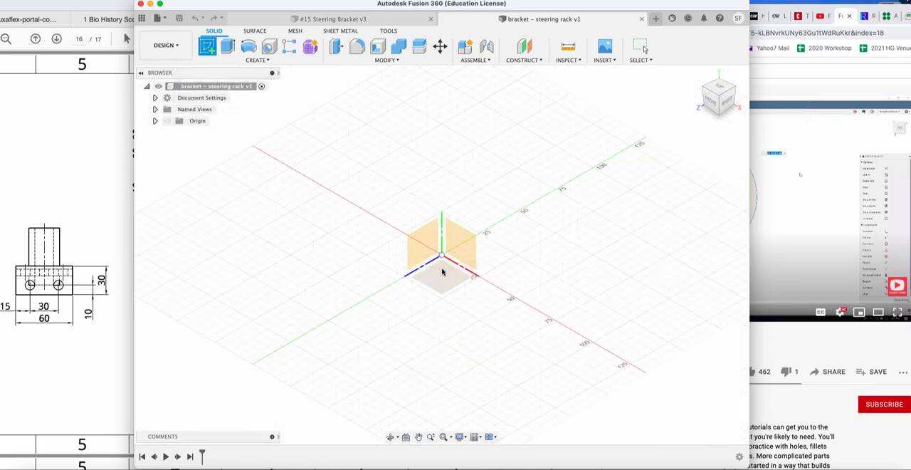
left_click(715, 103)
left_click(440, 279)
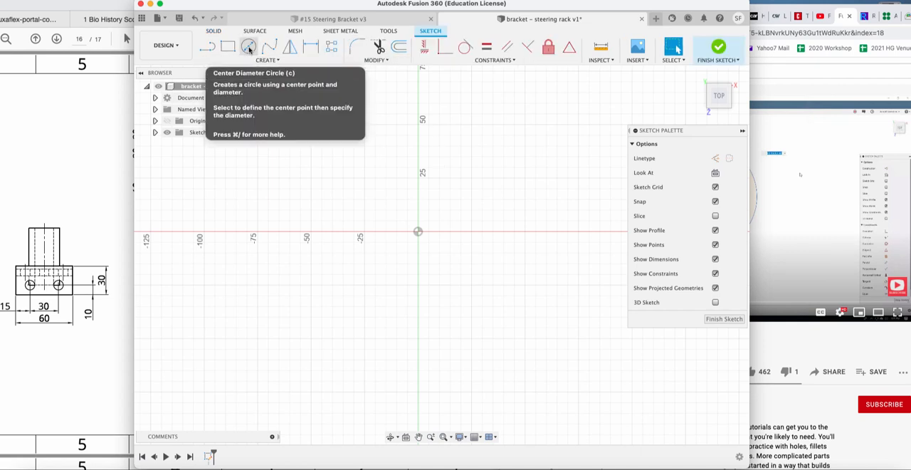
left_click(249, 48)
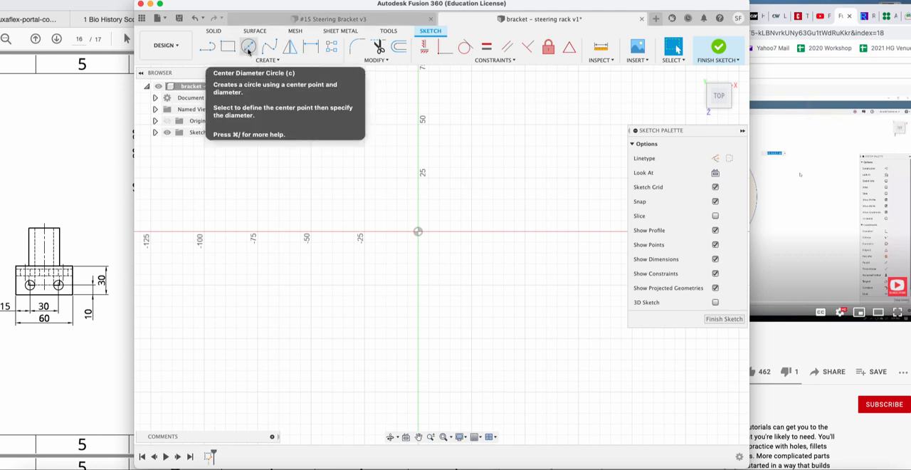
left_click(248, 49)
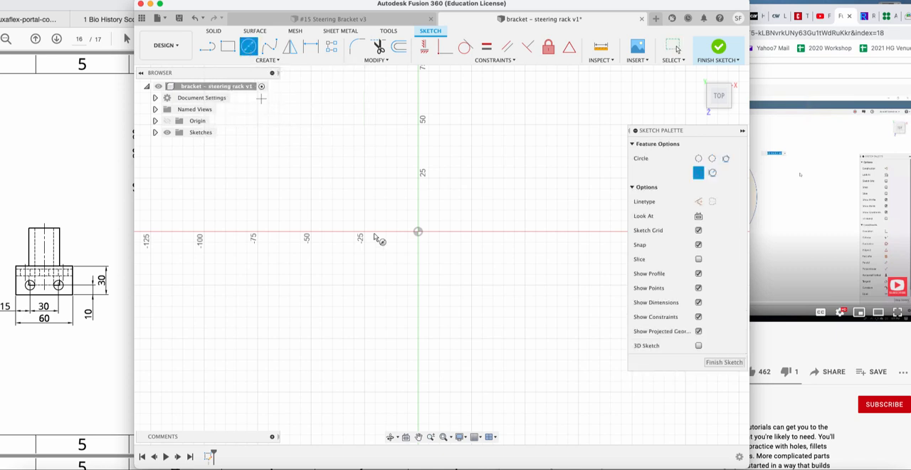
left_click(419, 232)
left_click(463, 211)
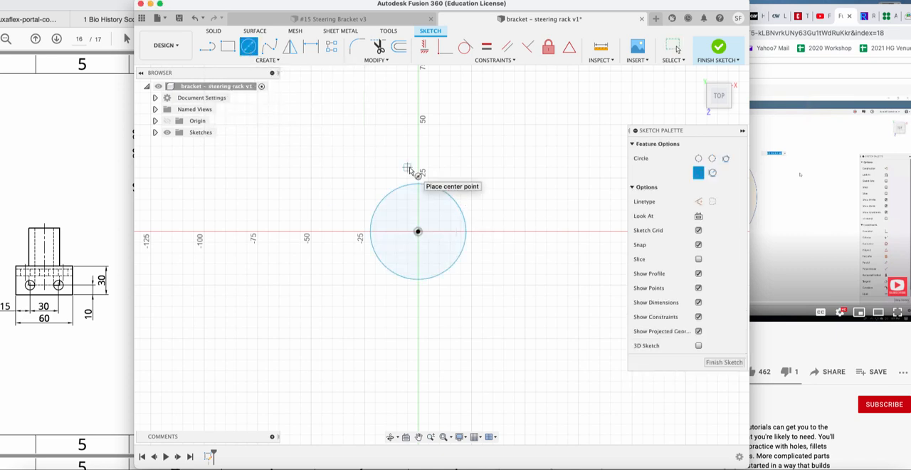
key("Escape")
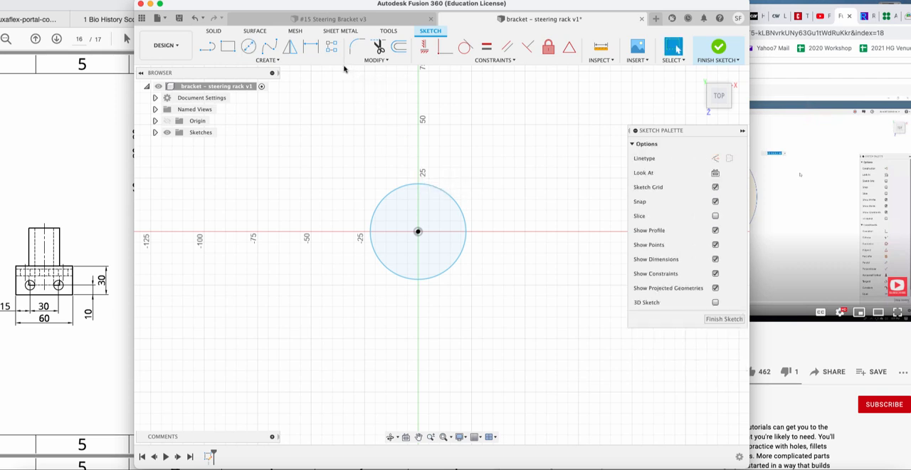
key("super+z")
Draw a circle of 20 mm diameter centred on the origin.
left_click(249, 47)
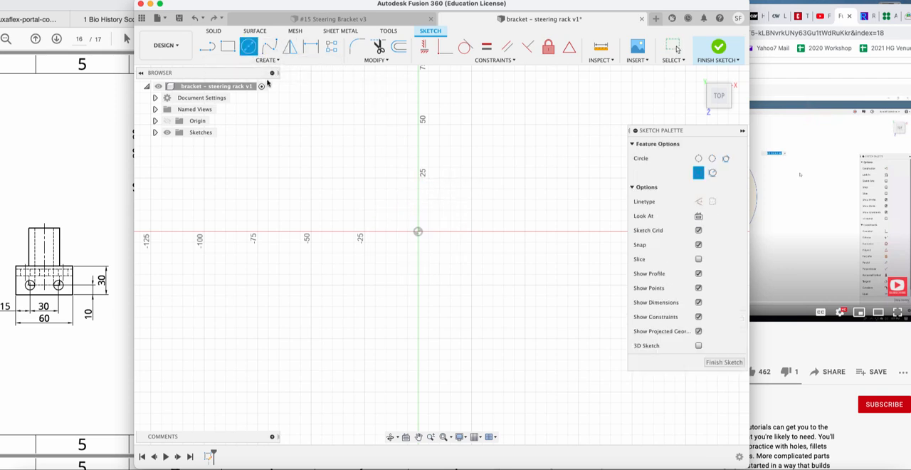
left_click(418, 233)
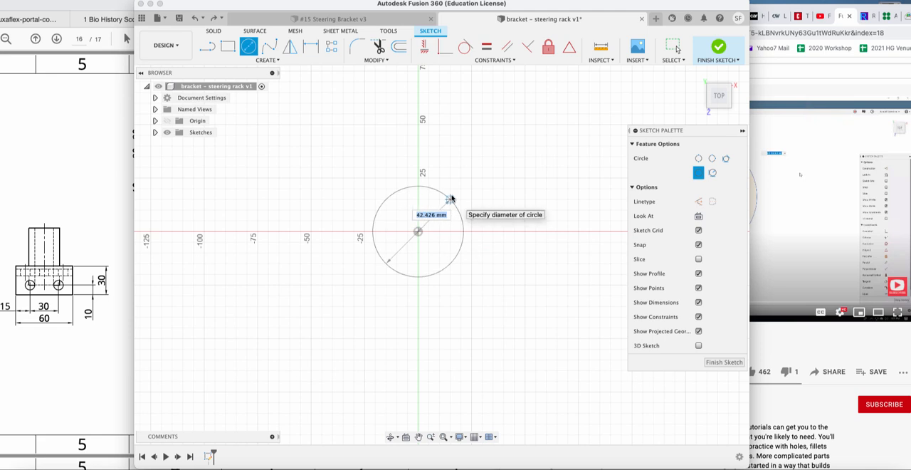
type("20")
key("Return")
key("Escape")
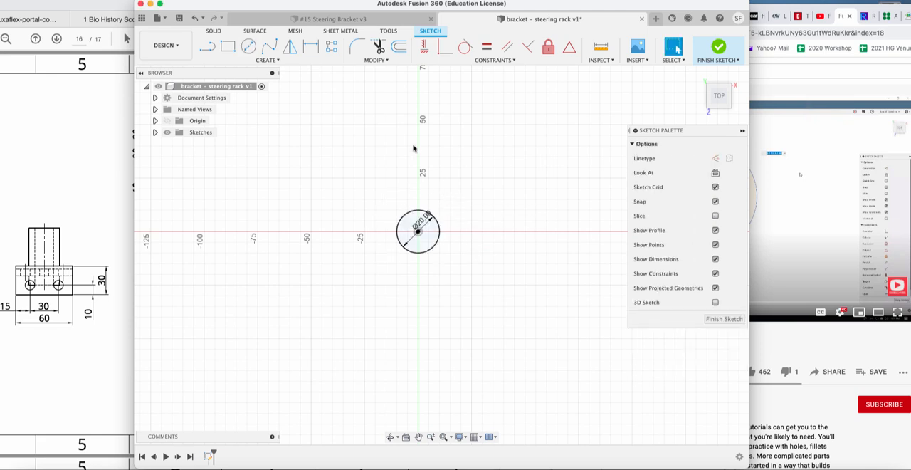
Draw a larger concentric circle around the 20 mm circle and dimension its diameter to 32 mm.
left_click(248, 47)
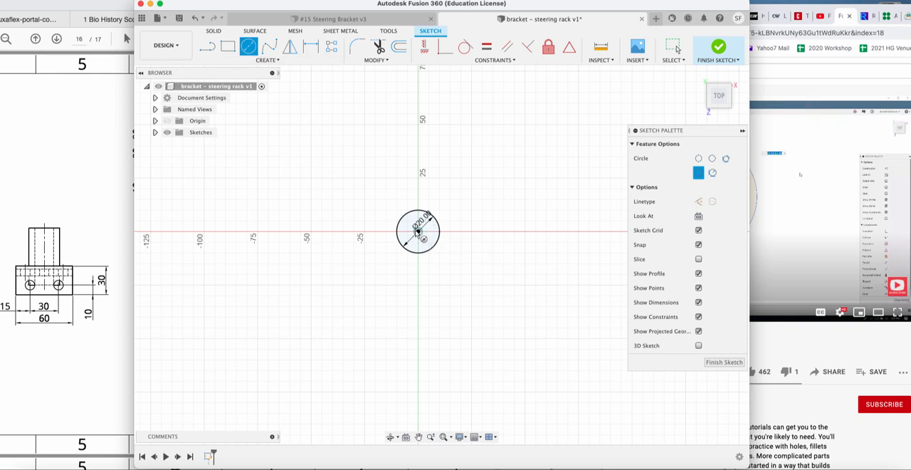
left_click(418, 231)
left_click(488, 159)
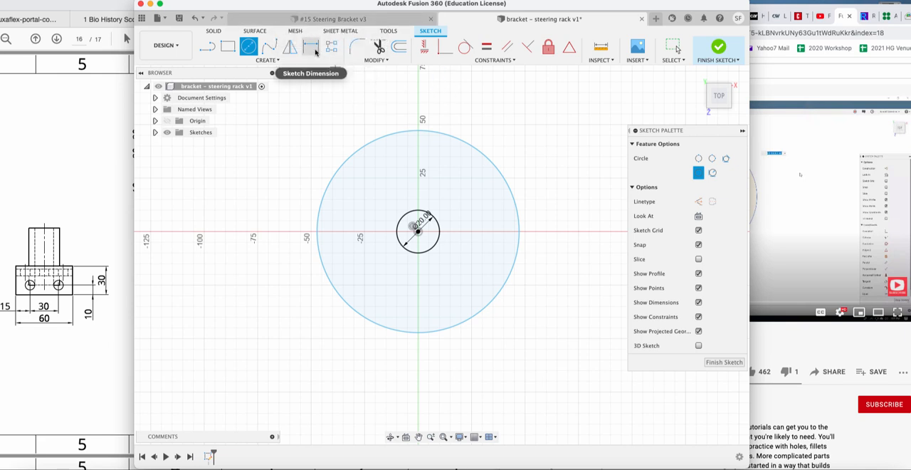
left_click(312, 48)
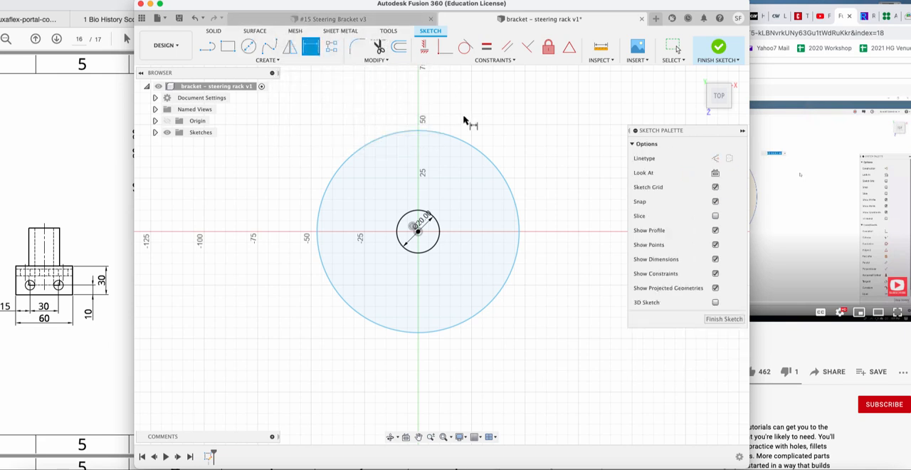
left_click(498, 175)
left_click(513, 152)
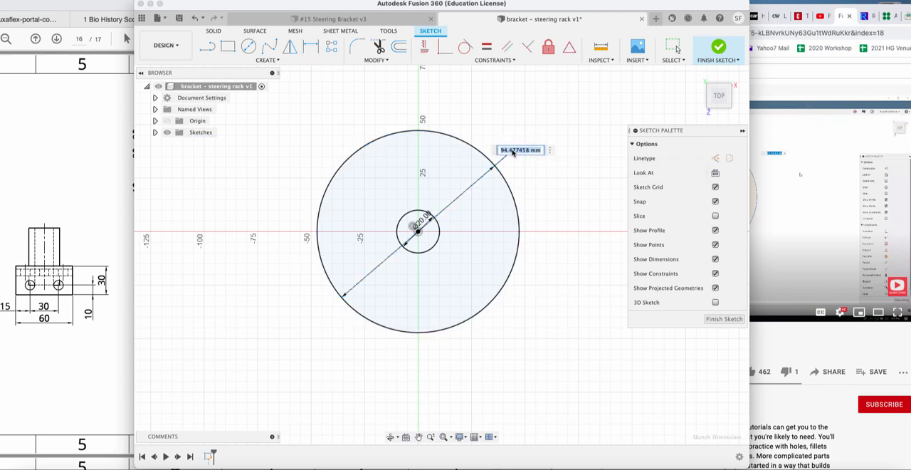
type("32")
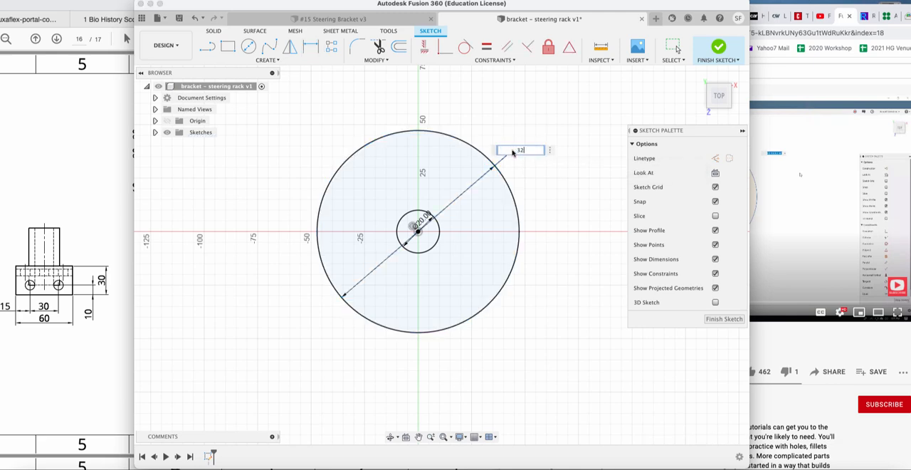
key("Return")
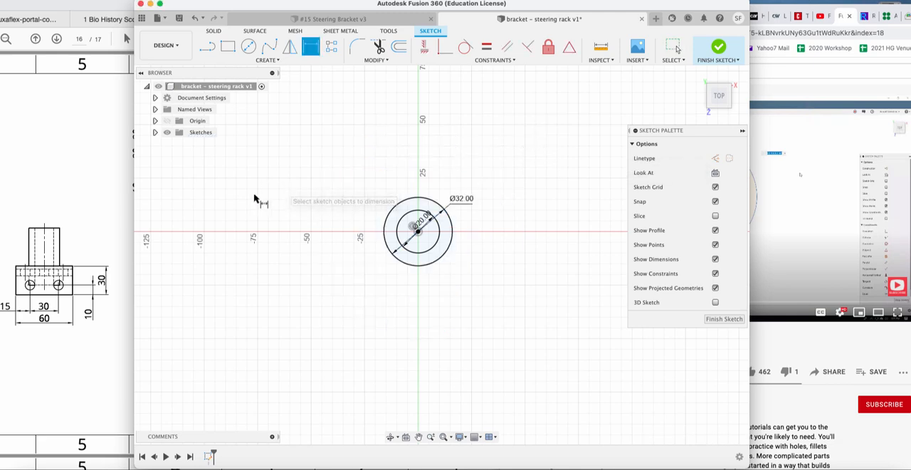
Draw a five-line plate outline from the 32 mm circle and back to it, about 30 mm along the upper edge and 75 mm high.
left_click(92, 193)
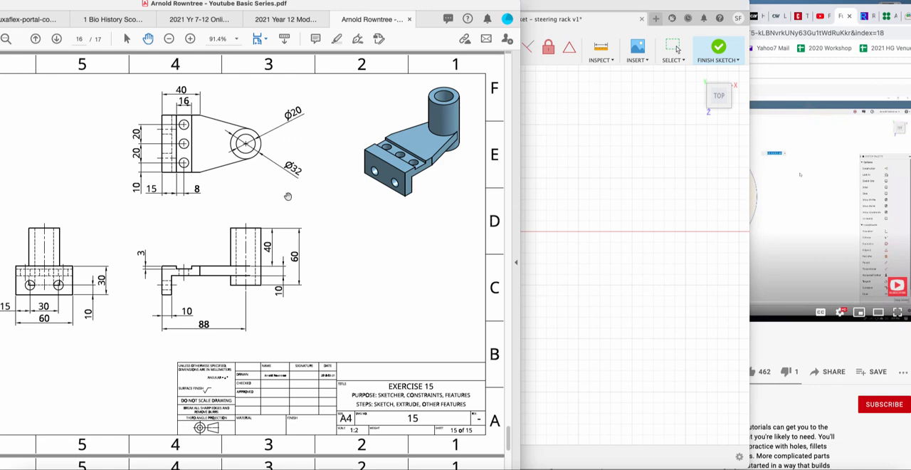
left_click(572, 192)
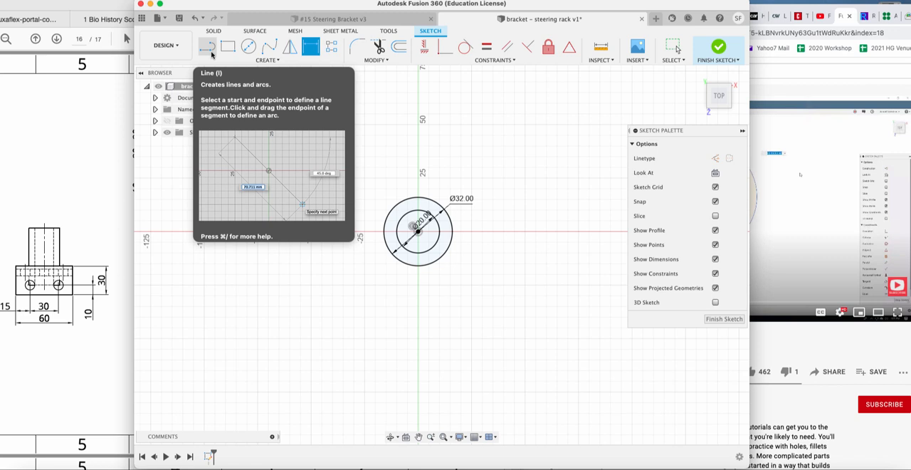
left_click(207, 47)
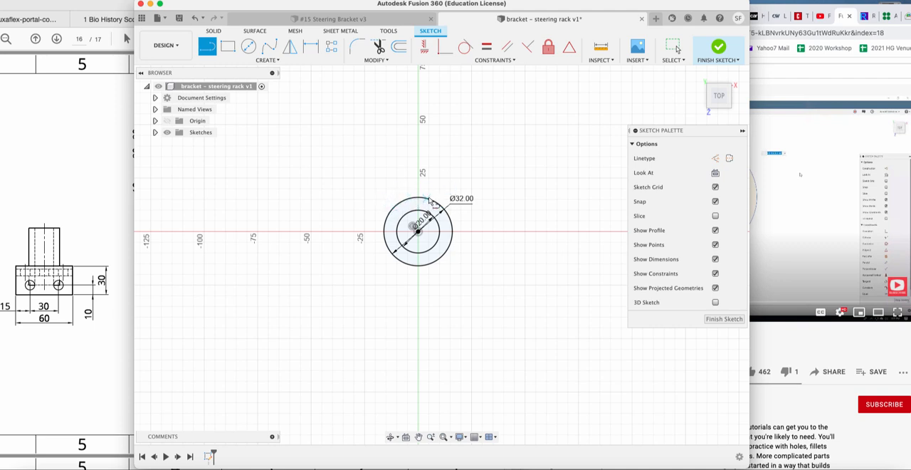
left_click(400, 204)
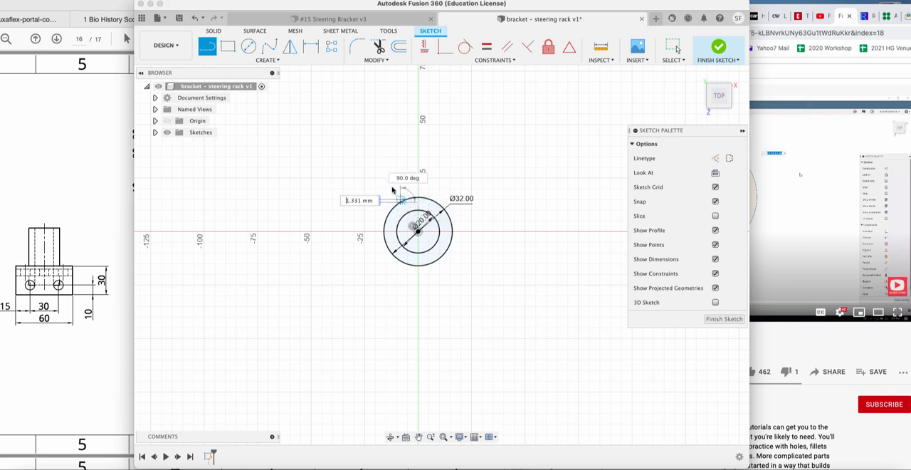
left_click(375, 178)
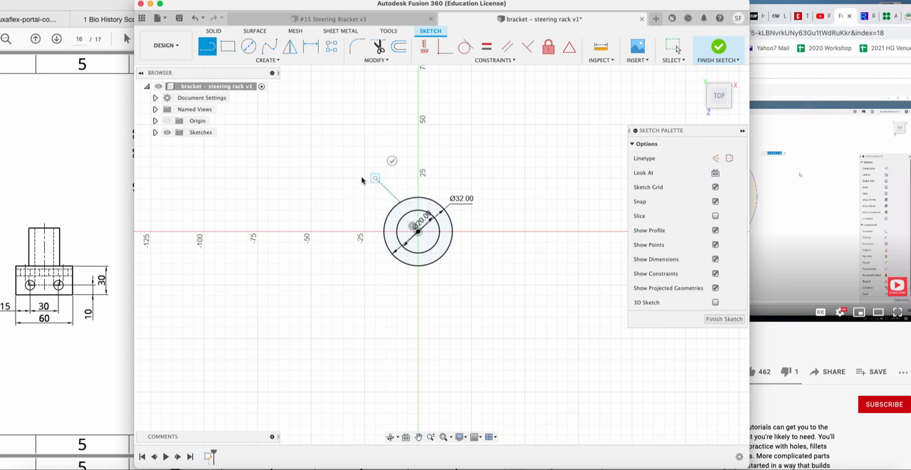
left_click(311, 178)
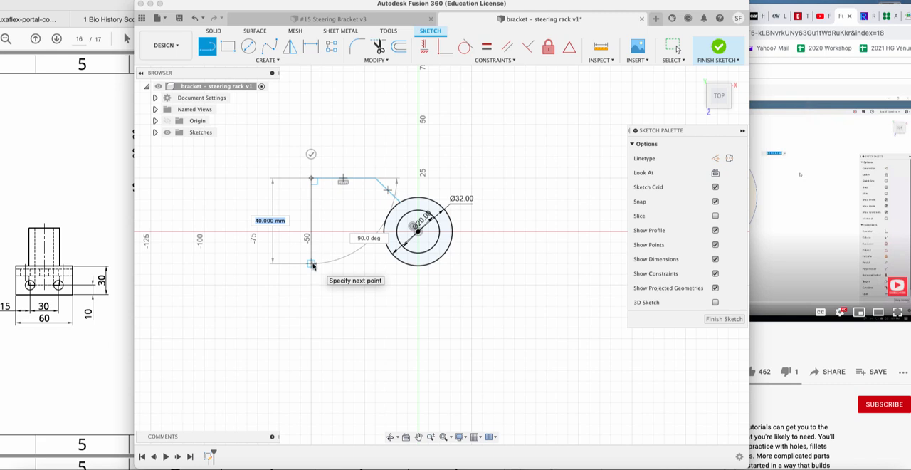
left_click(311, 339)
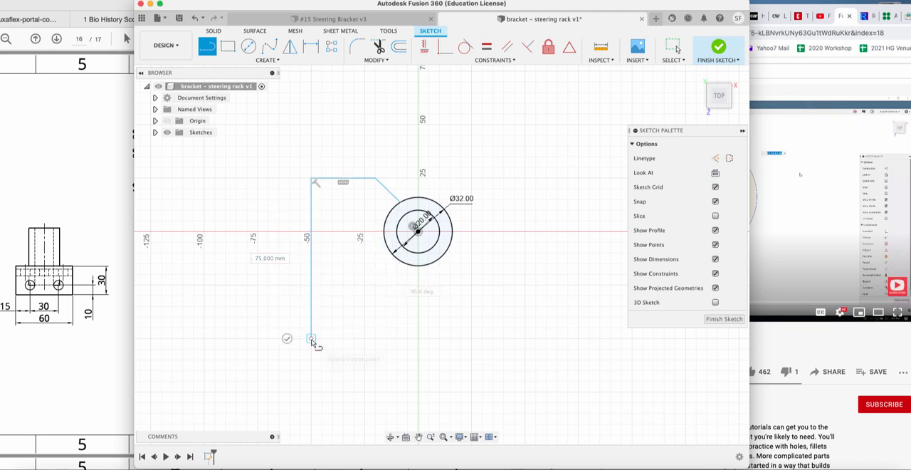
left_click(388, 339)
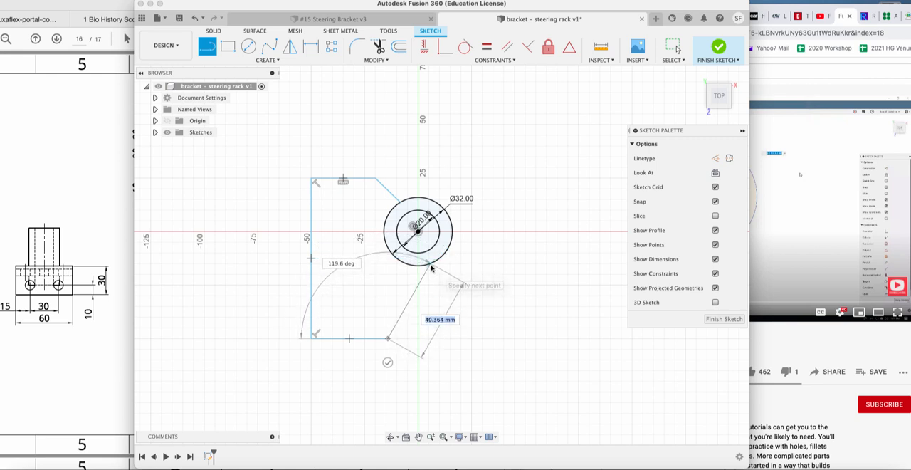
left_click(431, 268)
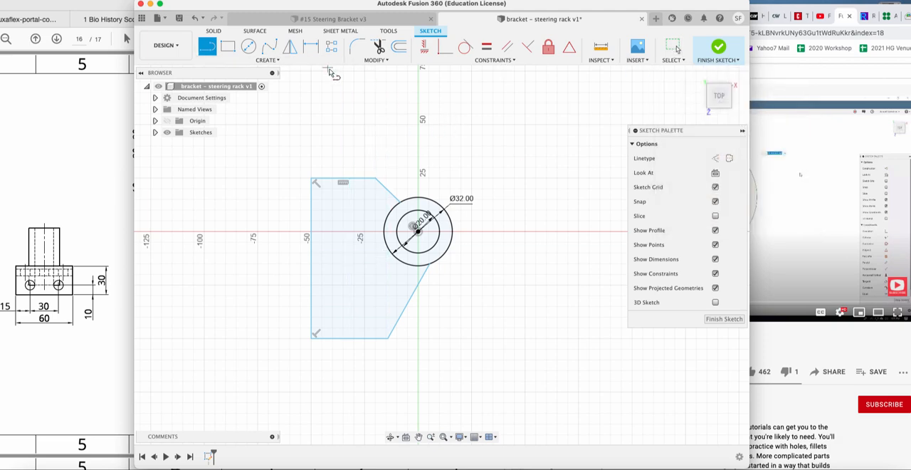
Check the Exercise 15 drawing and dimension the plate outline's upper horizontal edge to 40 mm.
left_click(100, 188)
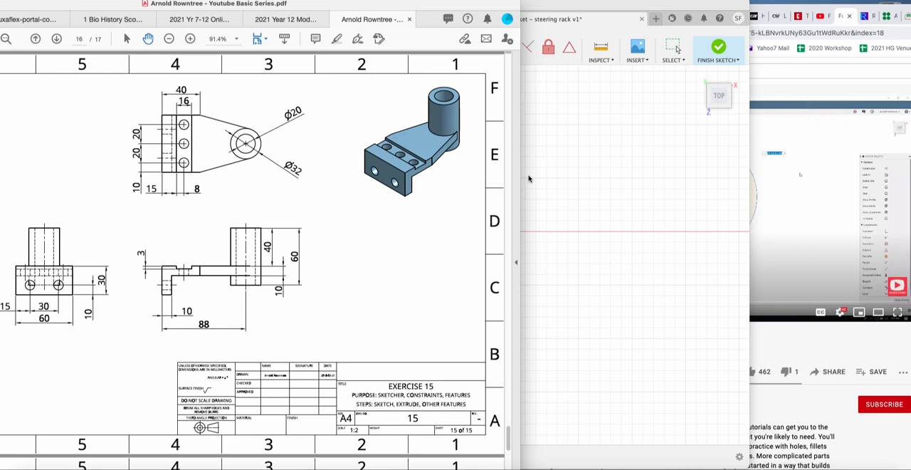
left_click(565, 181)
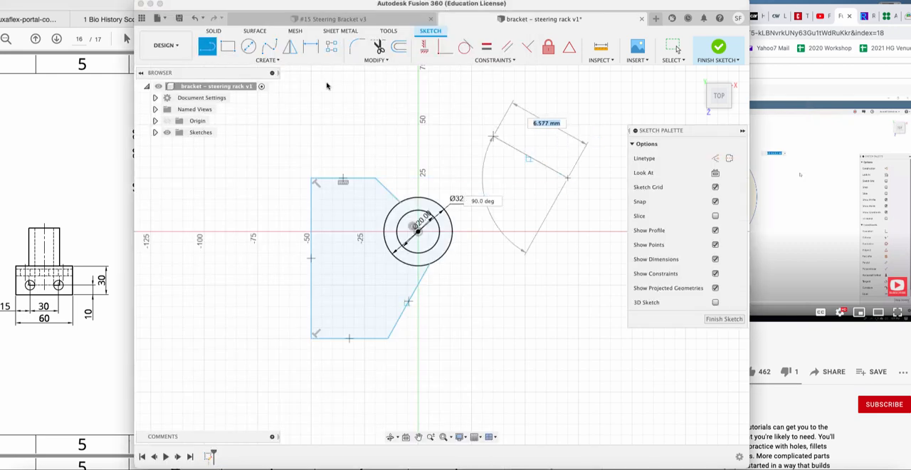
key("Escape")
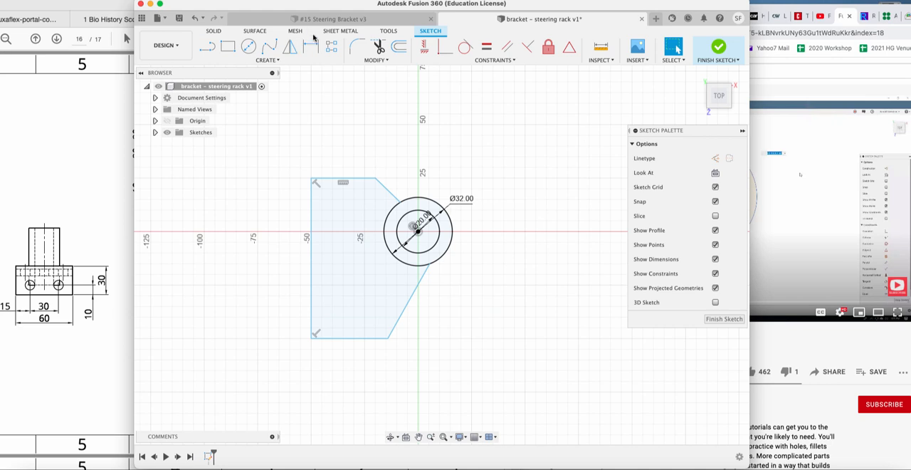
left_click(311, 42)
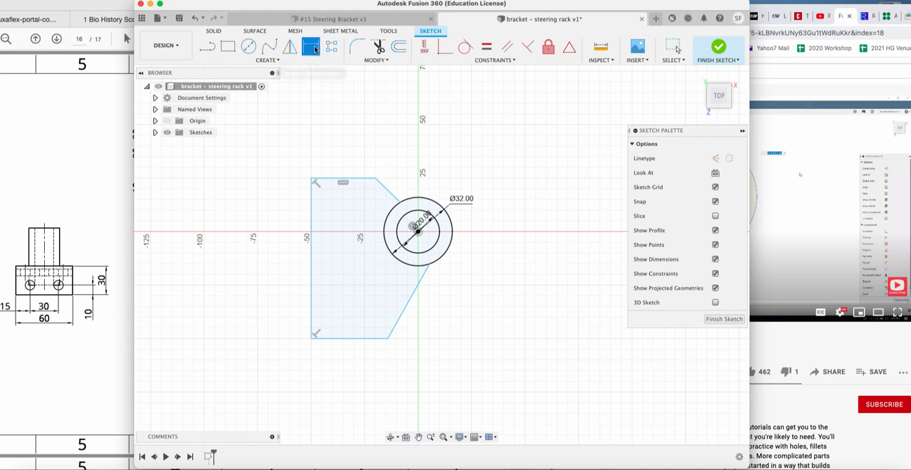
left_click(361, 181)
left_click(363, 129)
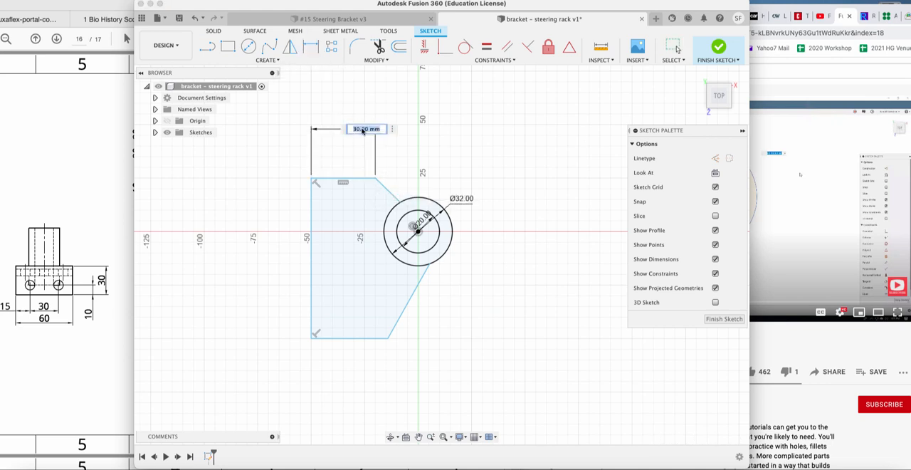
type("40")
key("Return")
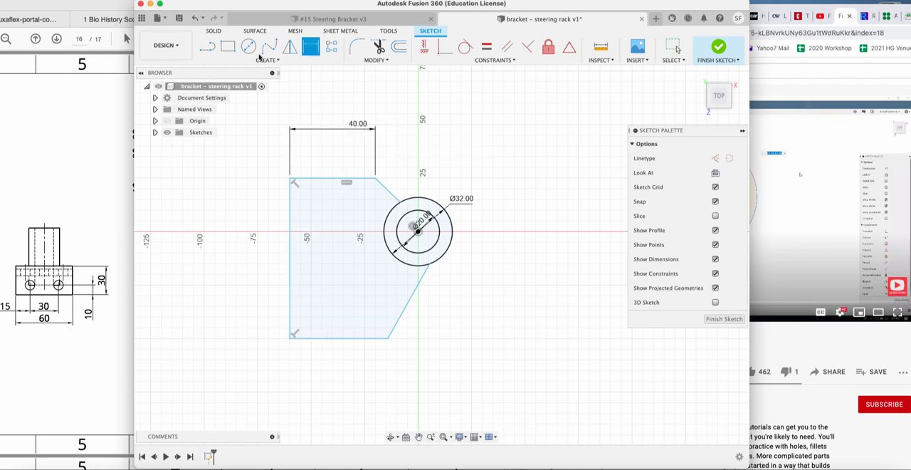
Dimension the plate outline's vertical edge, opposite the circles, to 60 mm.
left_click(289, 207)
left_click(232, 201)
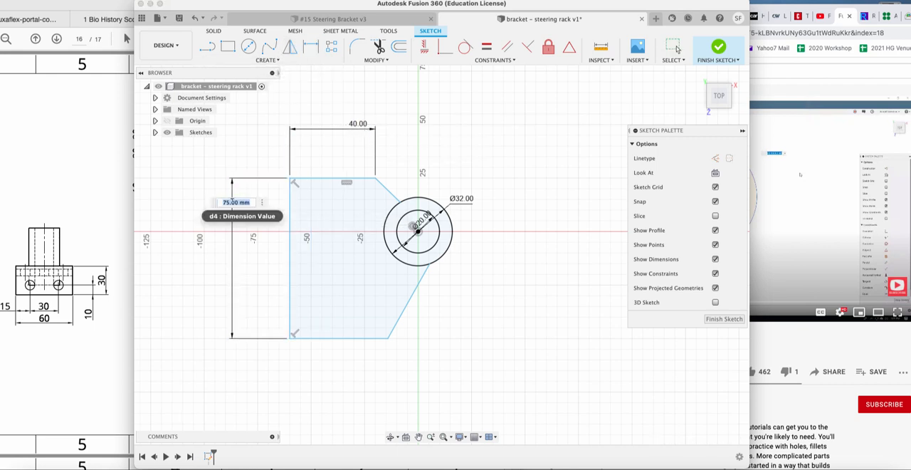
type("60")
key("Return")
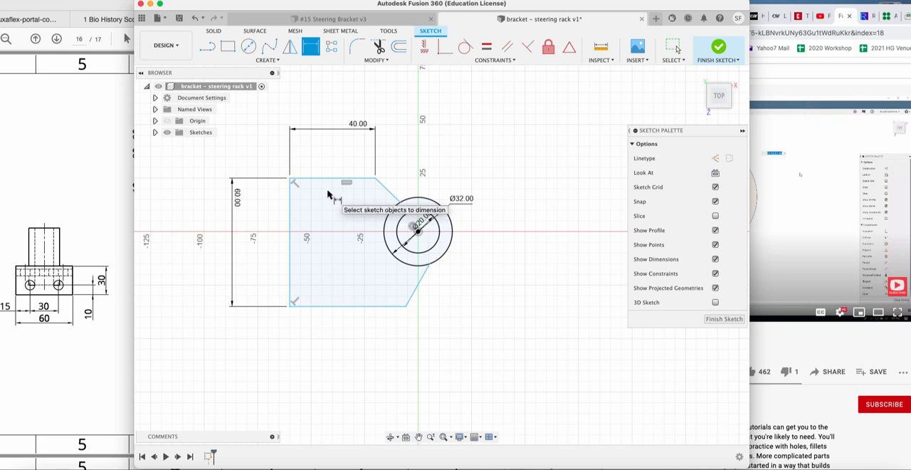
Try dimensioning the plate outline's lower horizontal edge to 40 mm and undo that value.
left_click(347, 306)
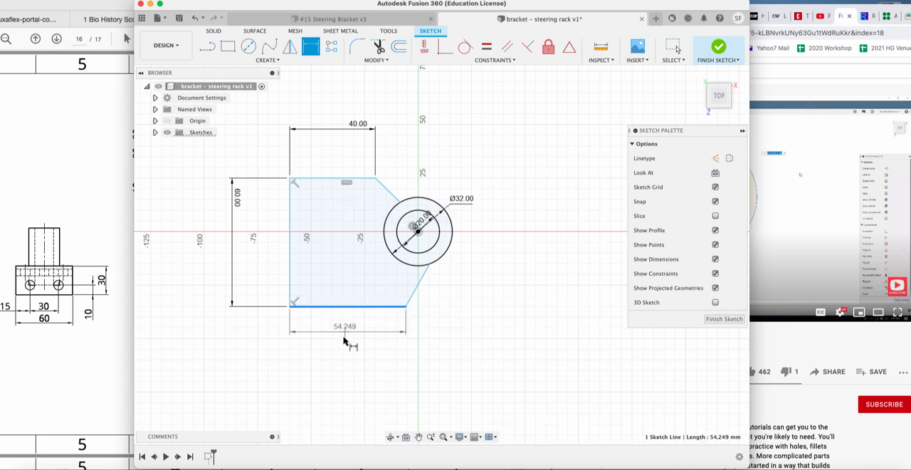
left_click(346, 340)
type("40")
key("Return")
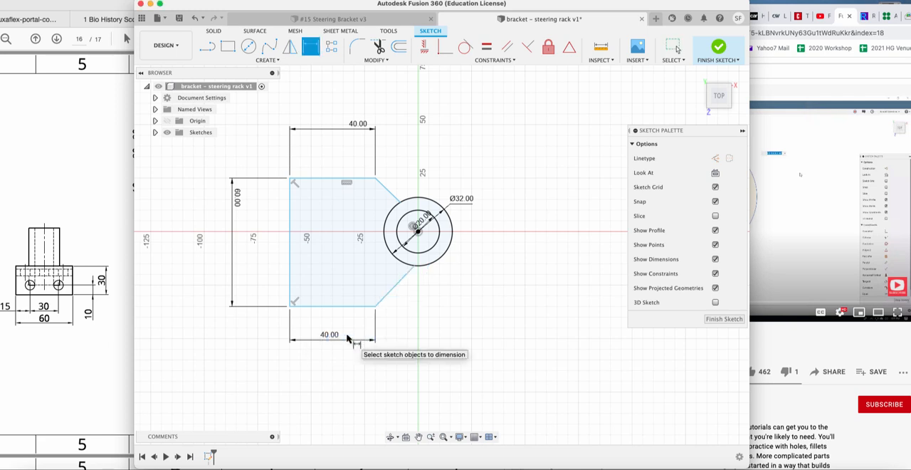
key("Escape")
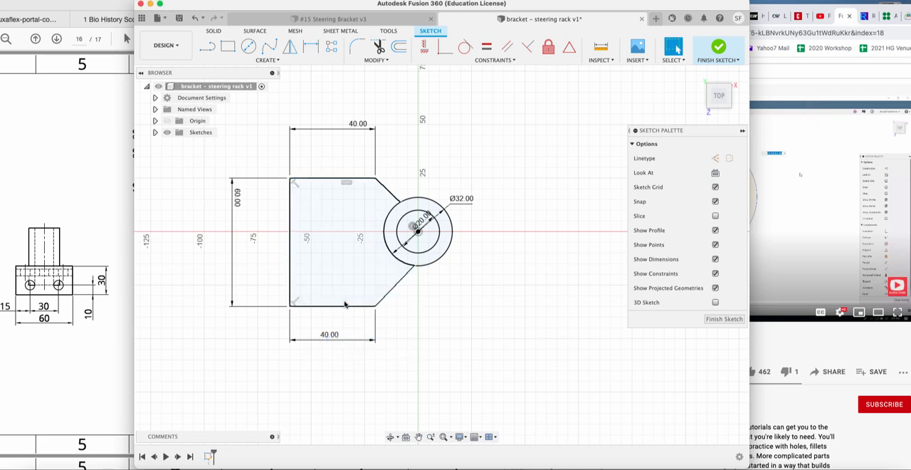
key("super+z")
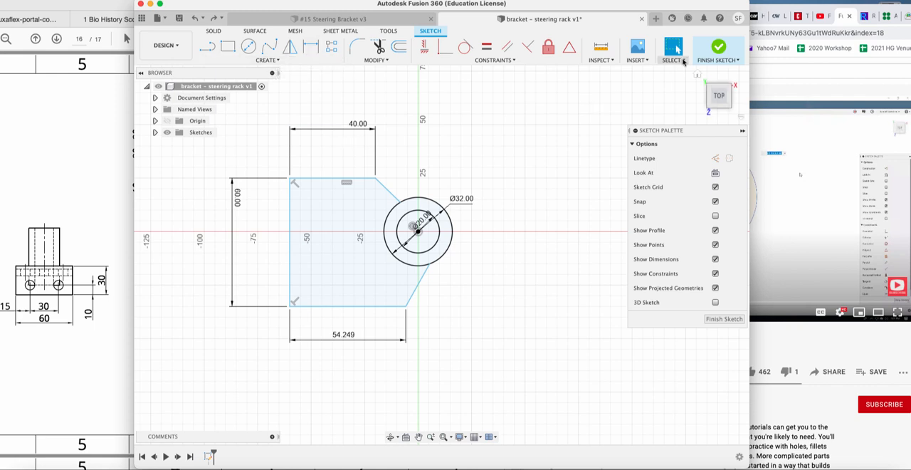
Try to apply an Equal constraint between the plate outline's upper and lower horizontal edges.
left_click(336, 180)
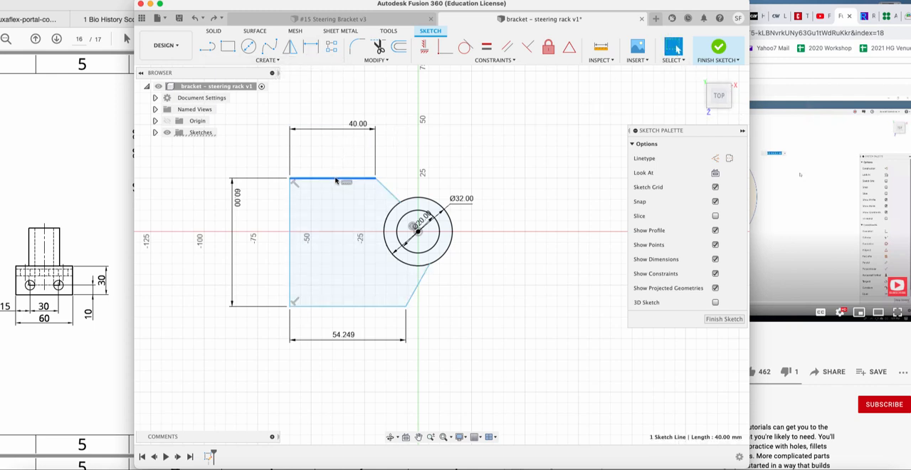
left_click(351, 306)
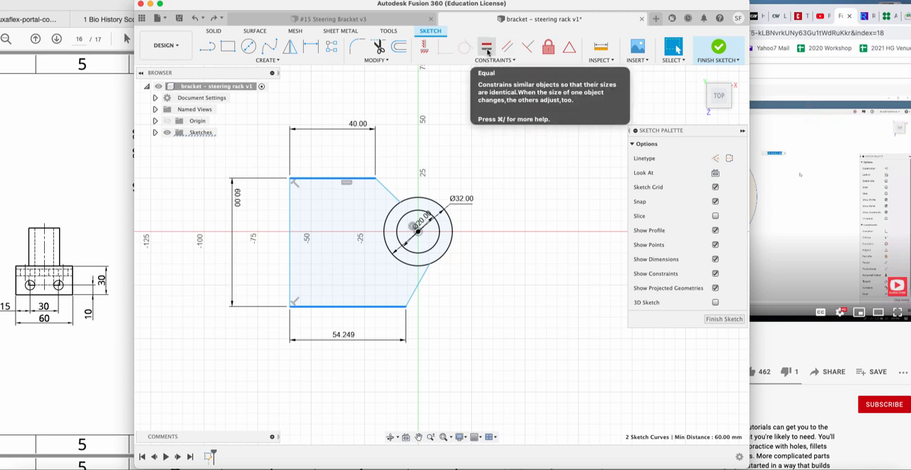
left_click(487, 49)
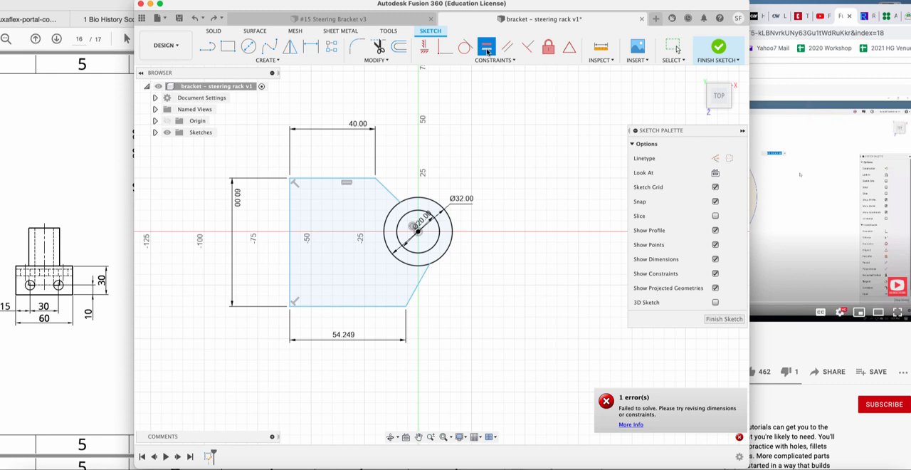
left_click(352, 309)
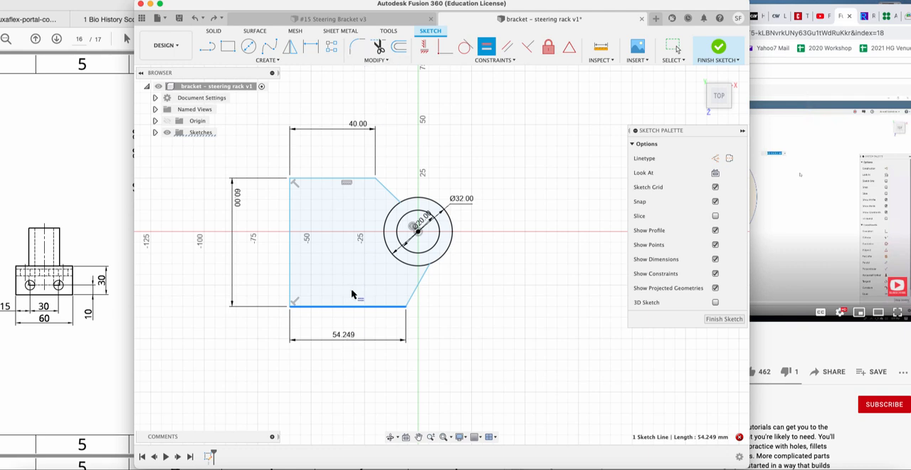
left_click(340, 178)
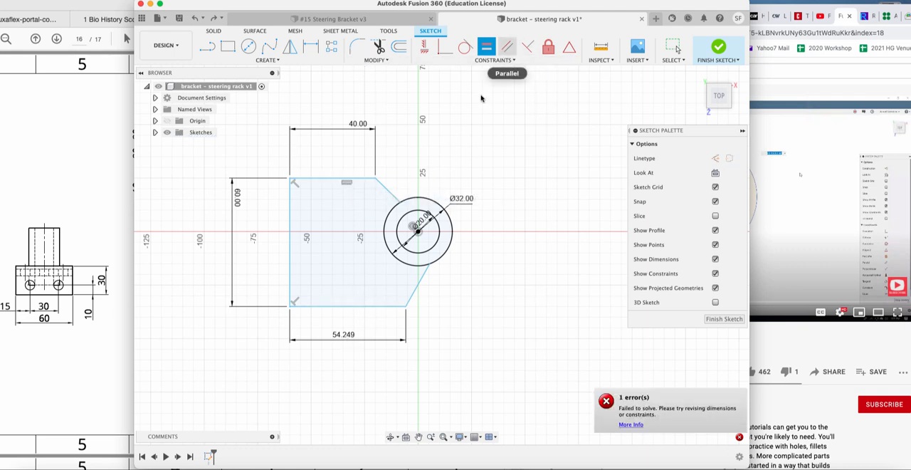
left_click(361, 308)
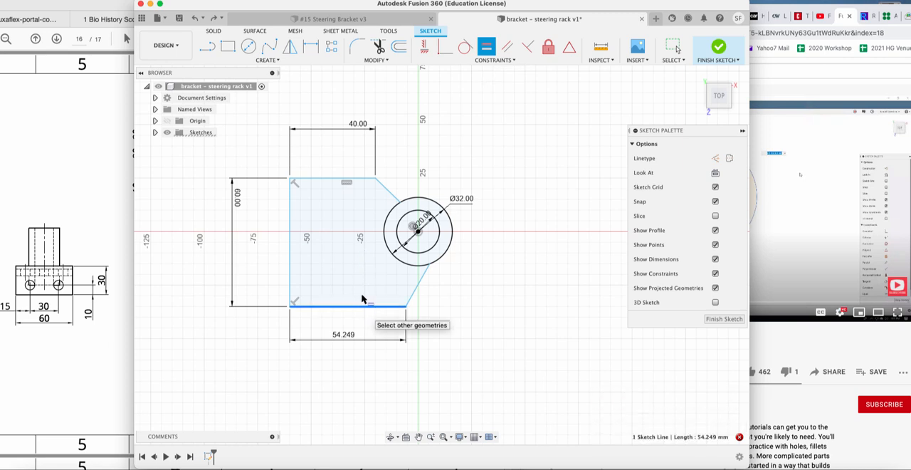
left_click(349, 182)
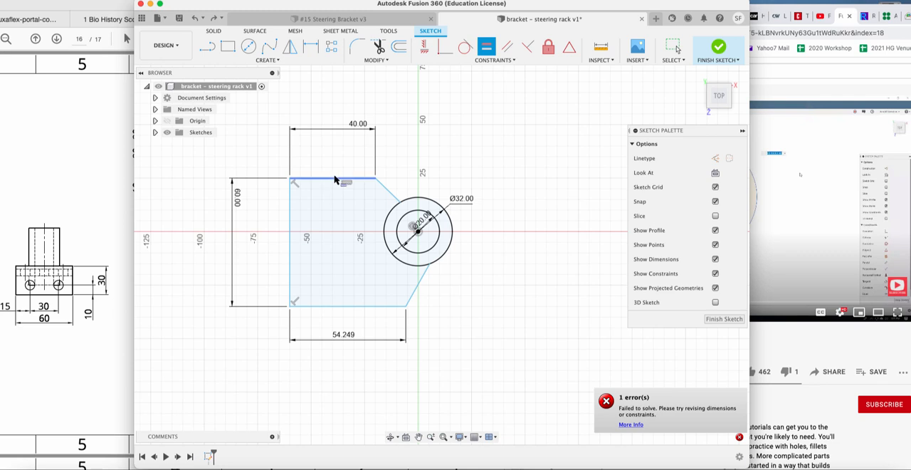
left_click(334, 179)
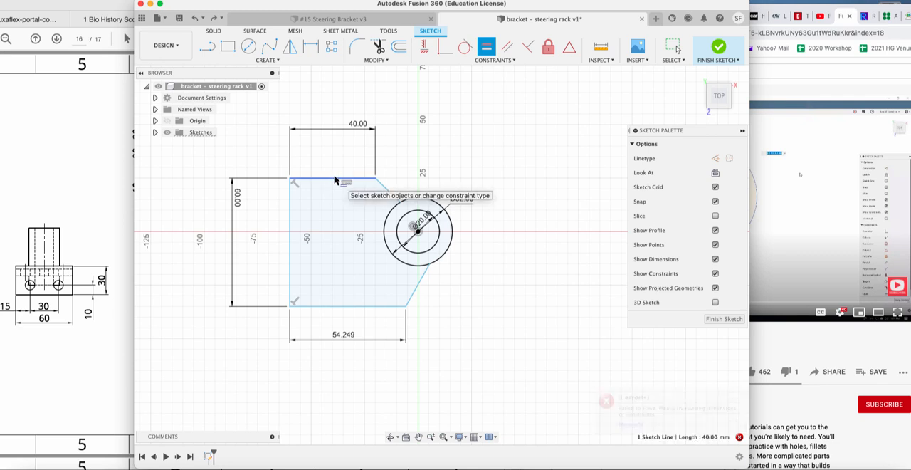
left_click(350, 308)
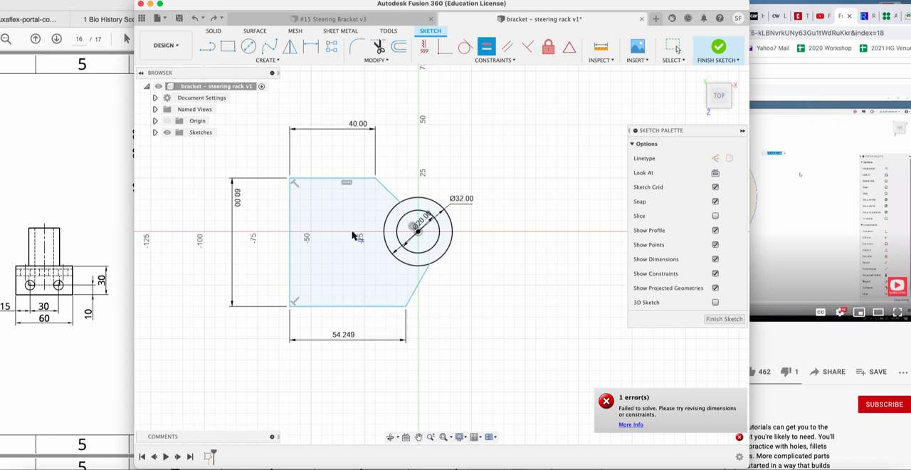
Remove the length dimension from the plate's lower edge and constrain the upper and lower horizontal edges to equal length.
left_click(318, 46)
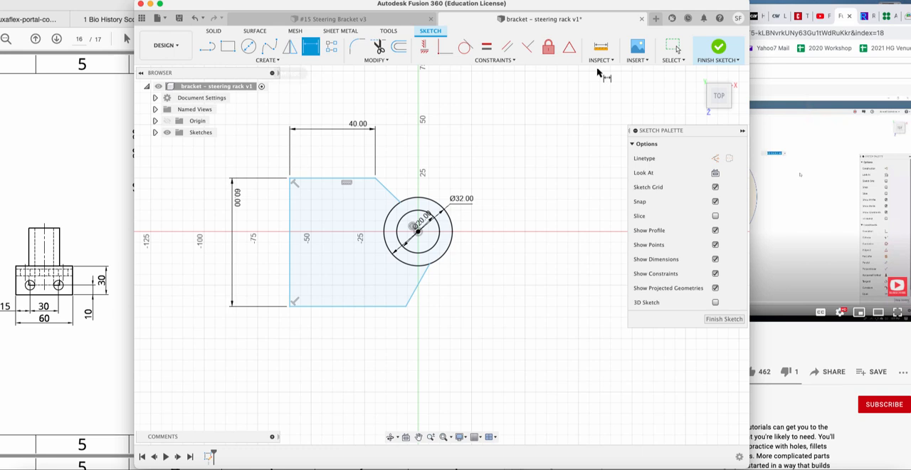
left_click(672, 47)
left_click(332, 181)
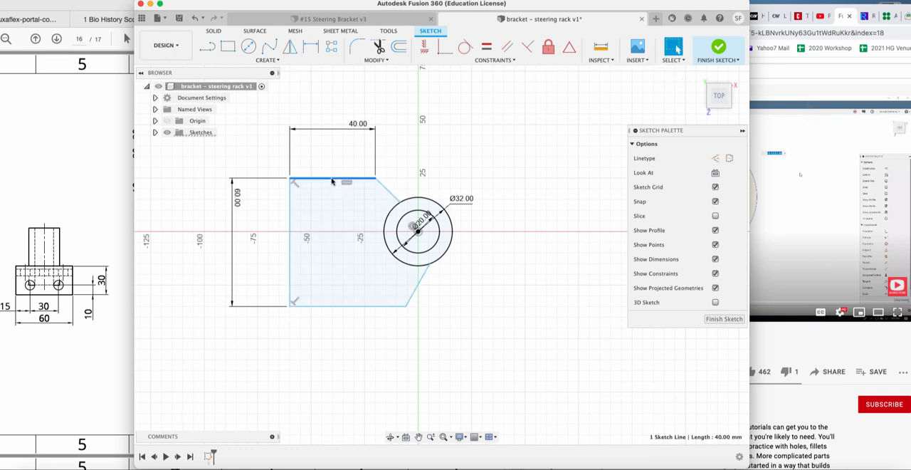
left_click(356, 307, "shift")
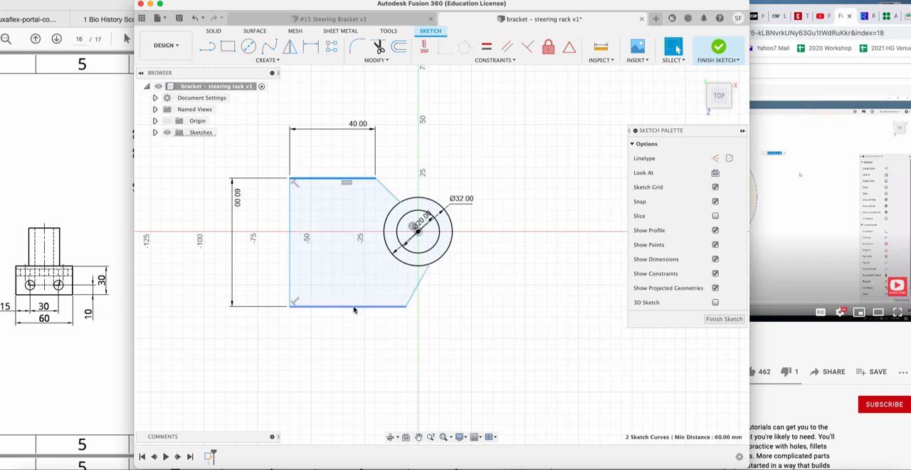
left_click(486, 47)
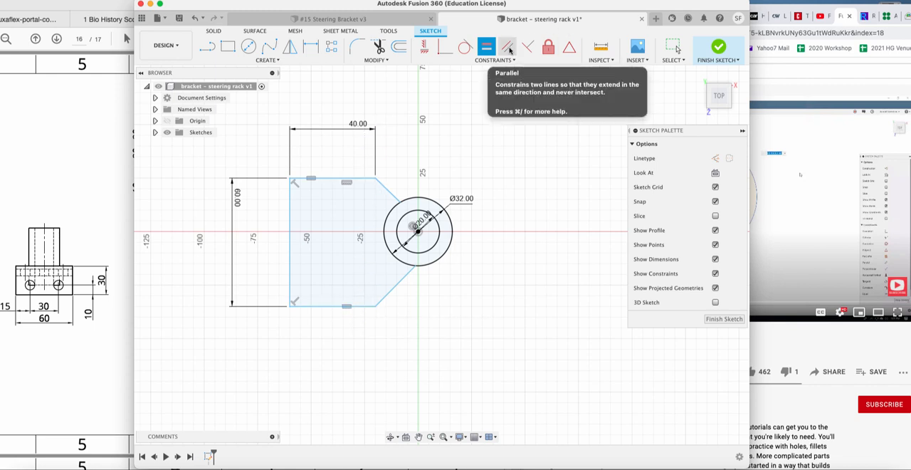
left_click(387, 192)
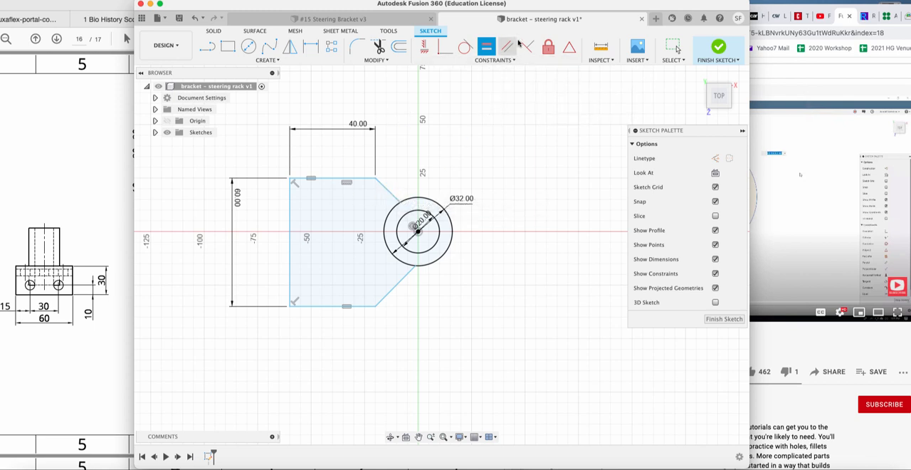
Constrain the plate outline's upper and lower slanted edges tangent to the outer 32 mm circle.
left_click(673, 47)
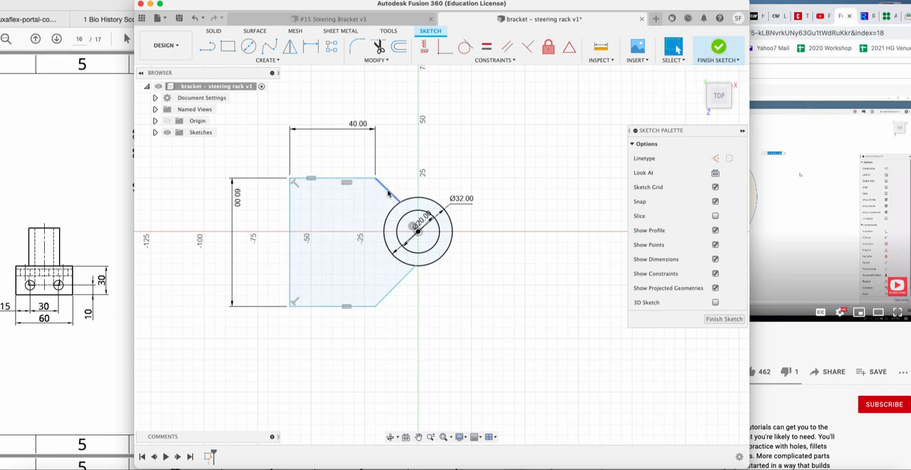
left_click(388, 194)
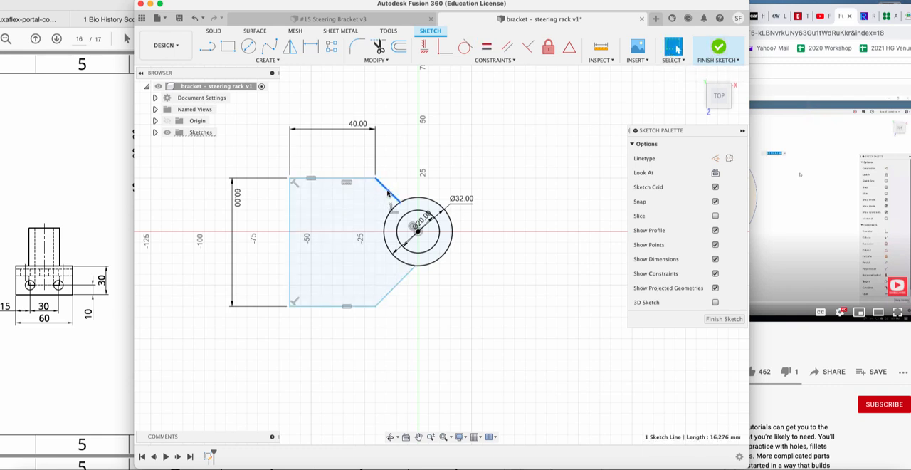
left_click(467, 50)
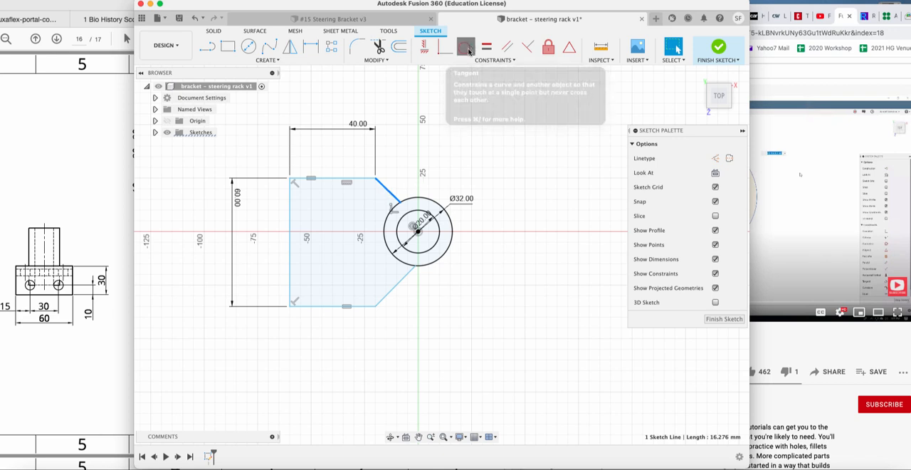
left_click(415, 200)
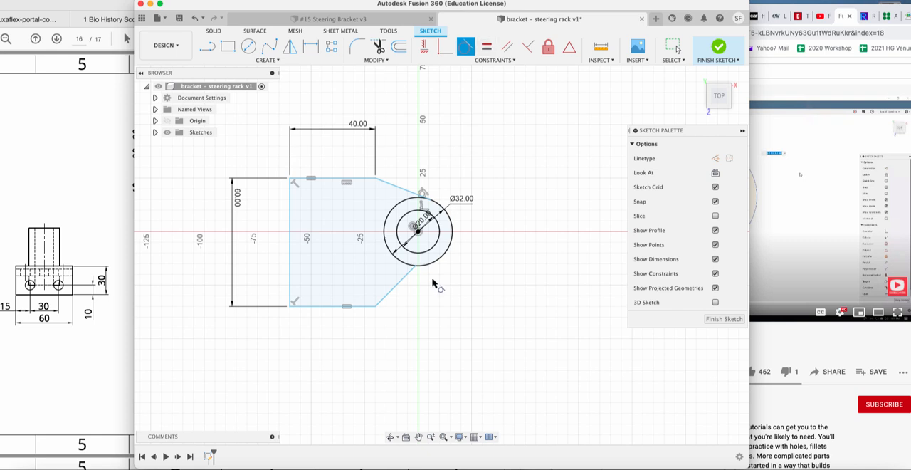
left_click(396, 292)
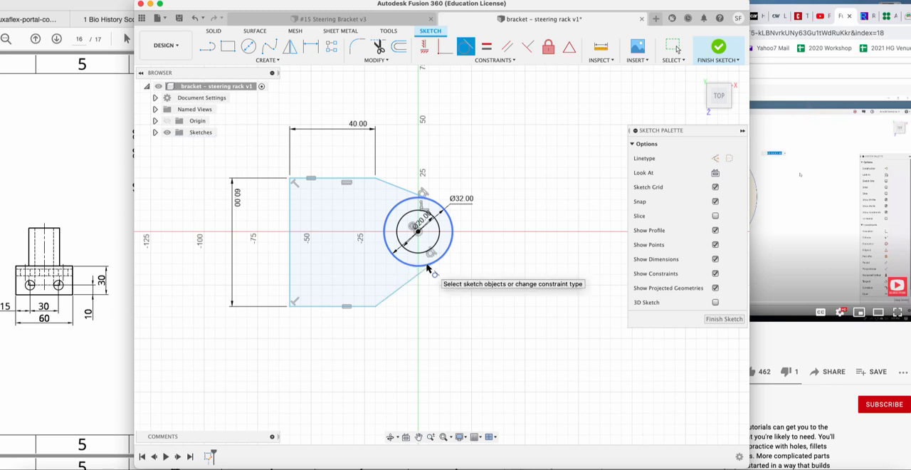
left_click(468, 49)
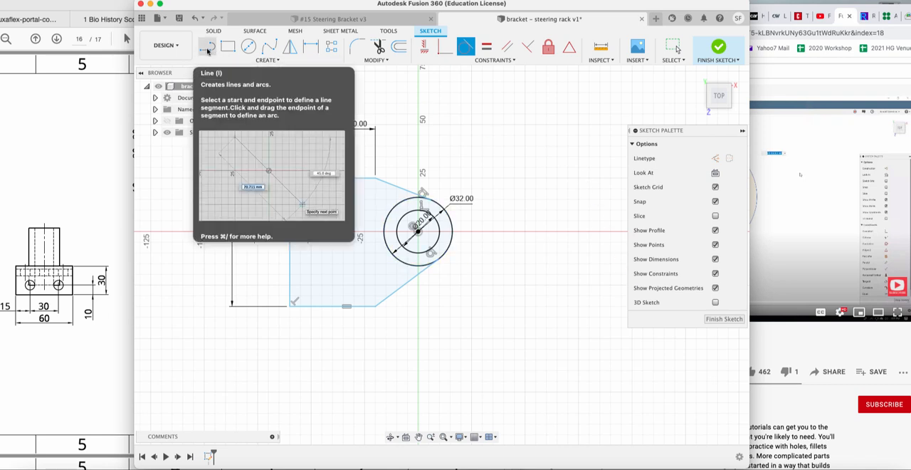
Draw a 70 mm horizontal line from the circles' centre out past the plate's vertical edge and convert it to a centerline.
left_click(207, 49)
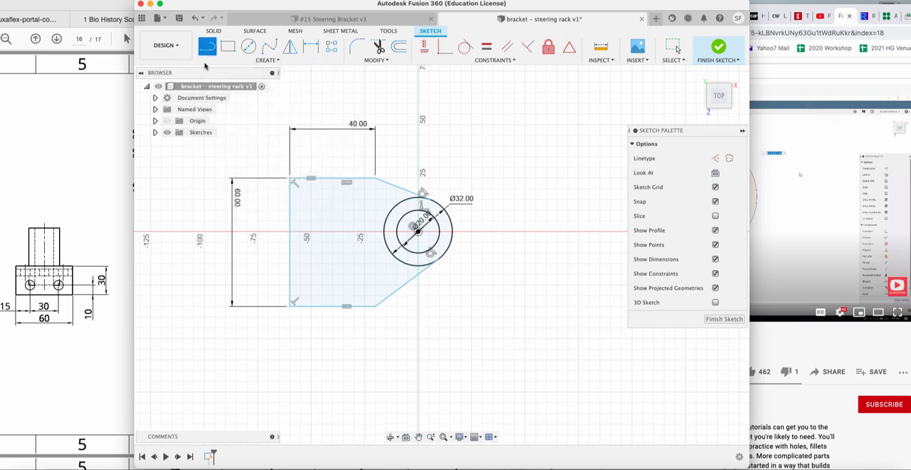
left_click(418, 230)
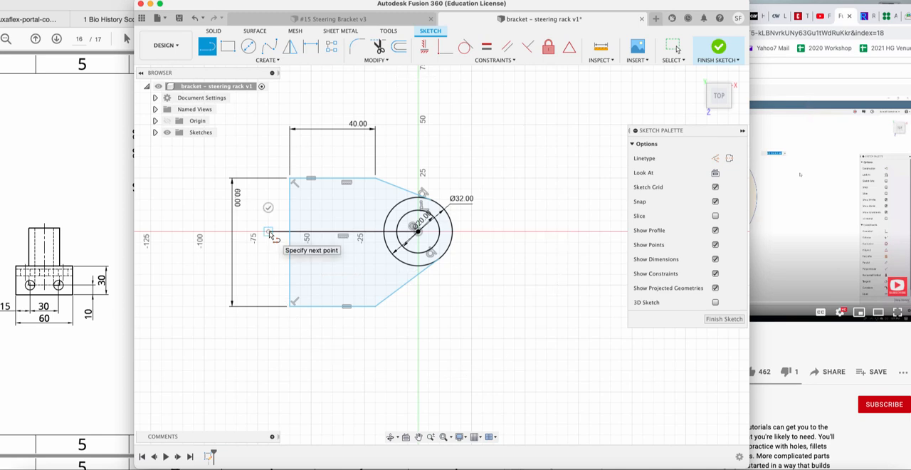
left_click(267, 231)
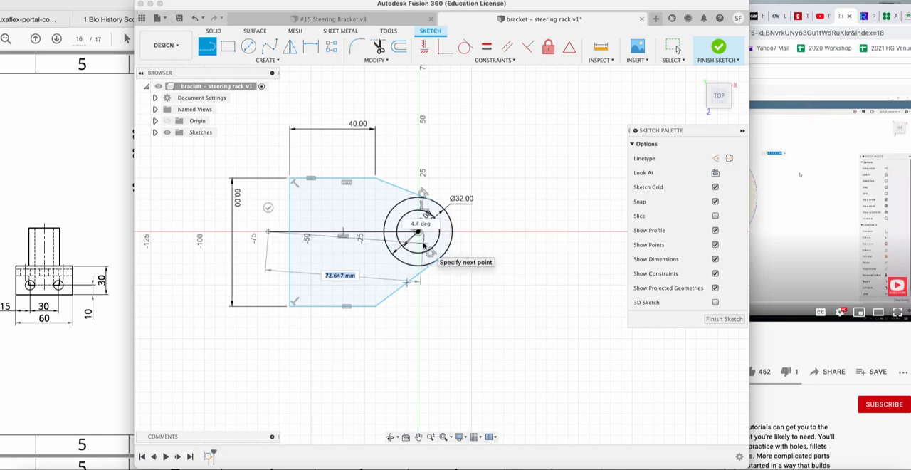
key("Escape")
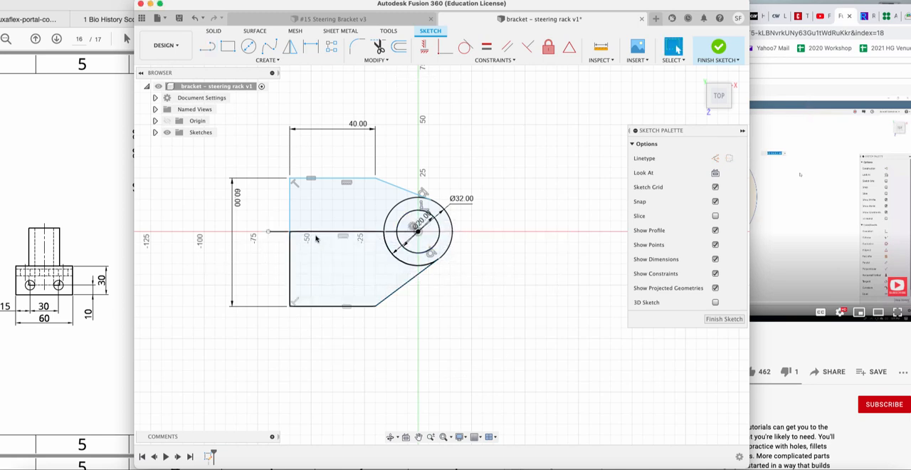
left_click(285, 233)
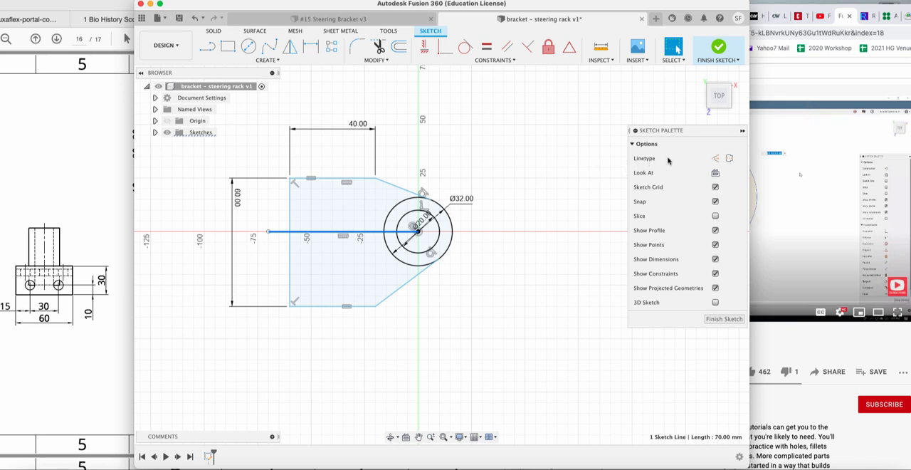
left_click(716, 158)
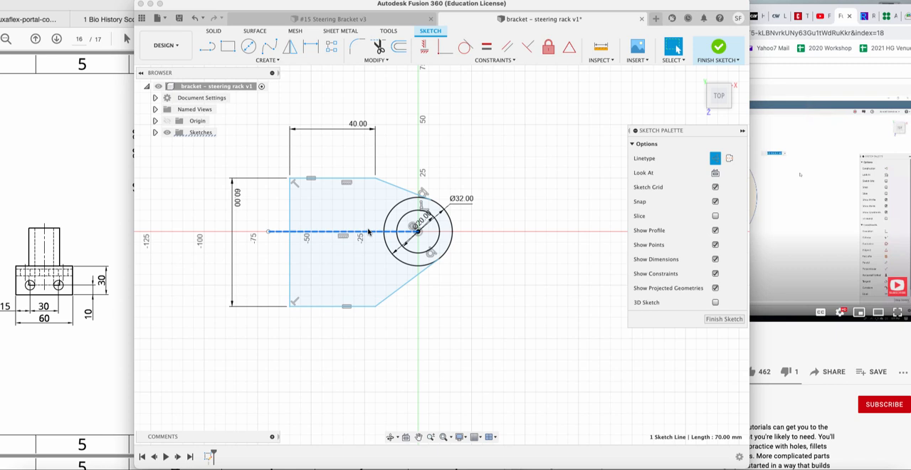
Dimension the distance between the plate's upper horizontal edge and the centerline to 30 mm.
left_click(312, 49)
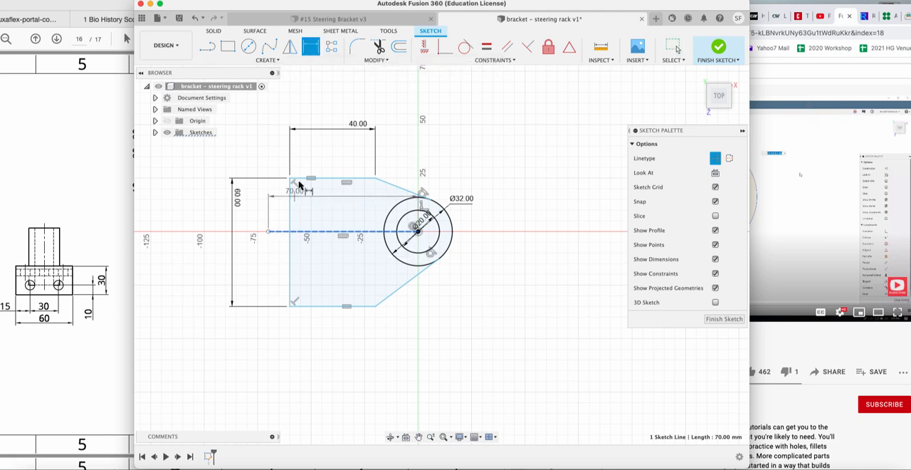
left_click(325, 178)
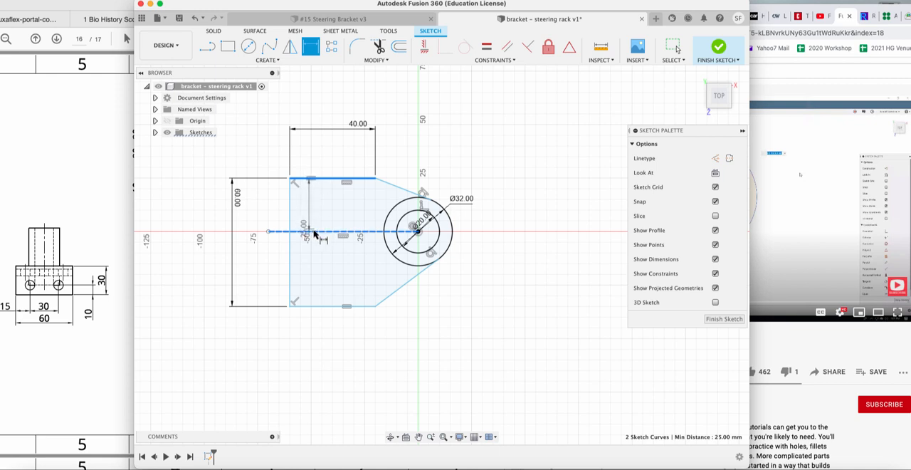
left_click(311, 231)
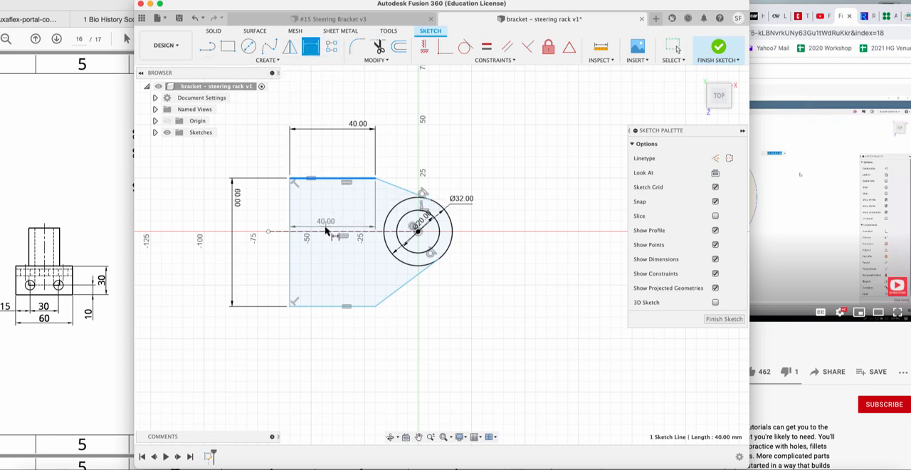
left_click(299, 231)
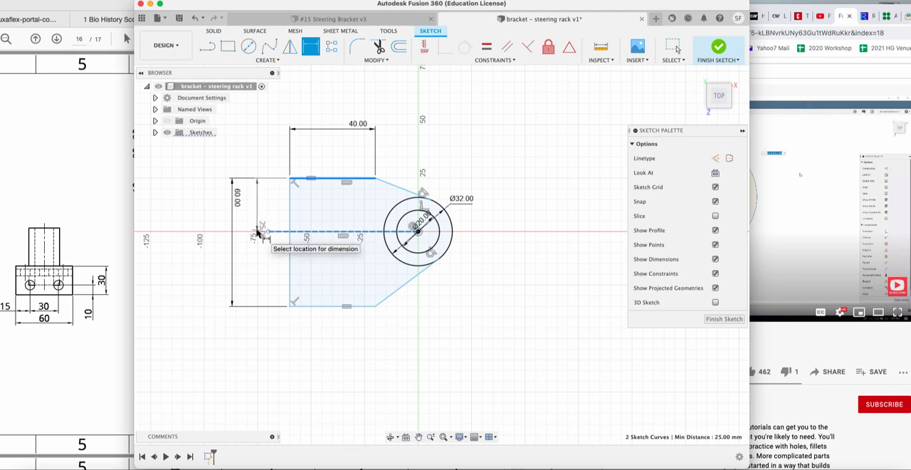
left_click(259, 231)
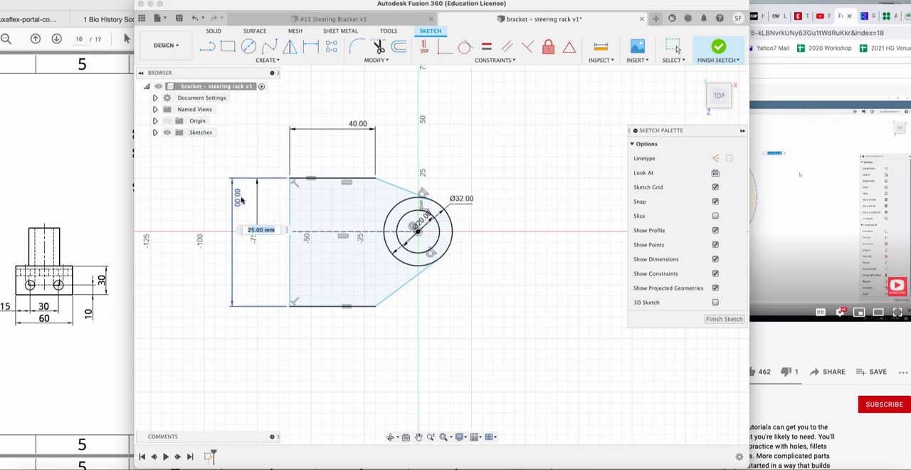
type("30")
key("Return")
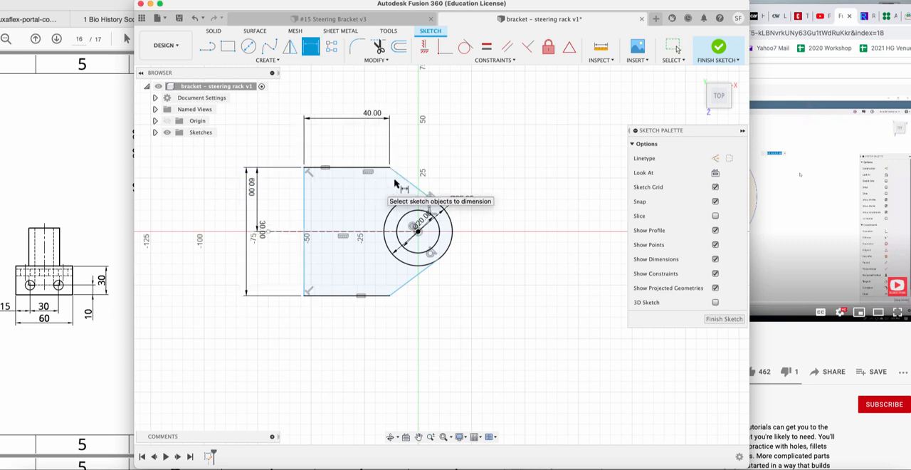
left_click(443, 208)
left_click(467, 202)
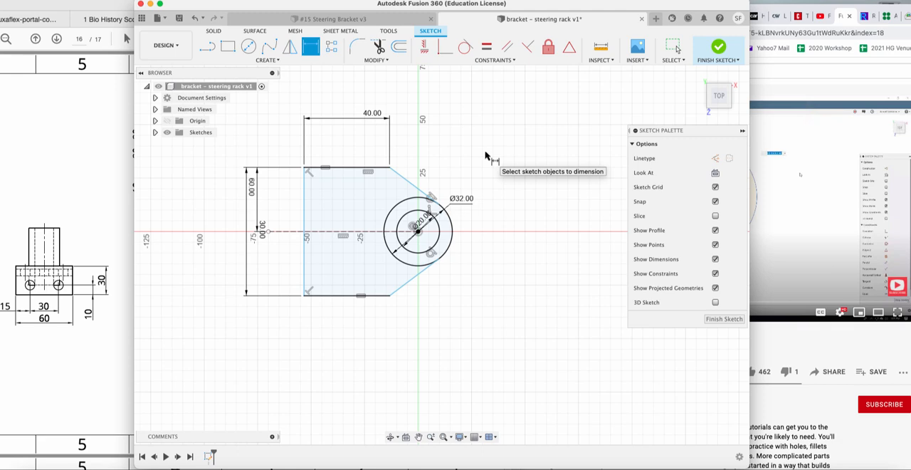
mouse_move(715, 89)
left_mouse_down()
mouse_move(764, 90)
mouse_move(774, 64)
mouse_move(766, 78)
mouse_move(687, 61)
left_mouse_up()
left_click(719, 92)
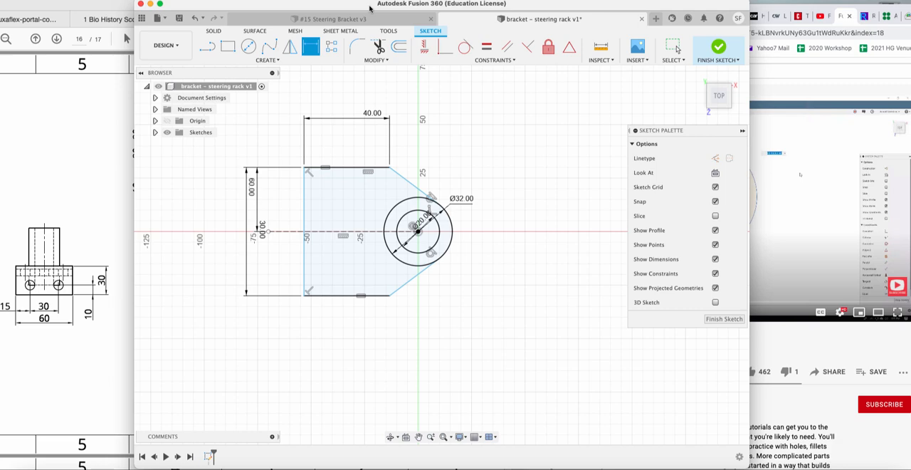
Check the overall length in the PDF drawing and dimension the distance from the plate's vertical edge to the circles' centre to 88 mm.
left_click(54, 193)
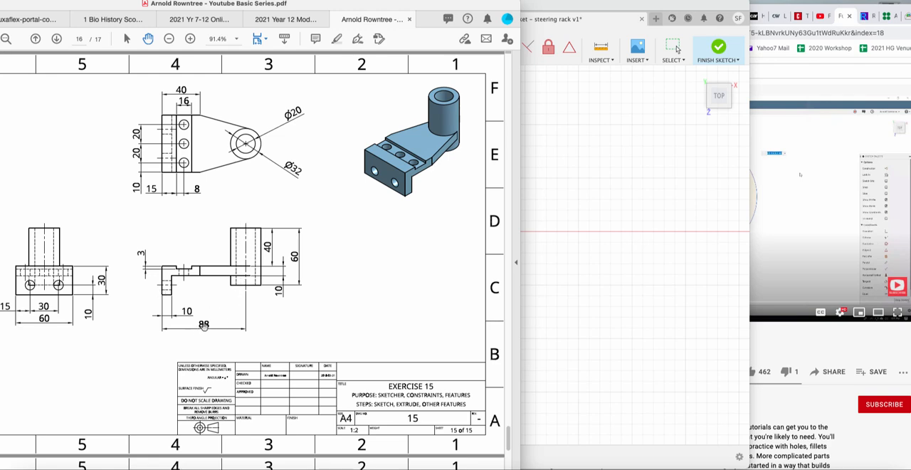
left_click(551, 230)
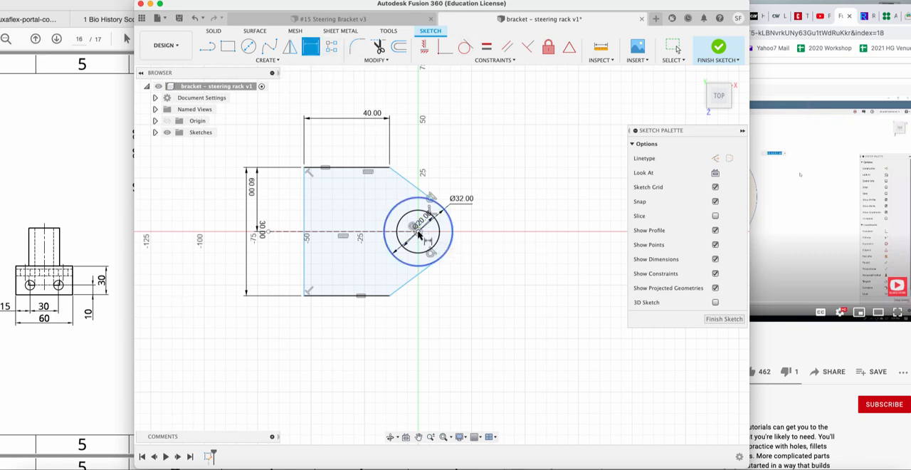
left_click(306, 241)
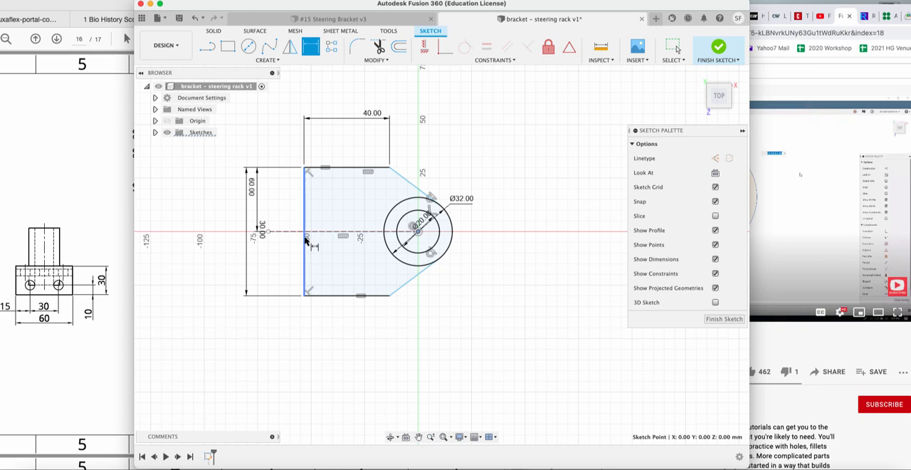
left_click(315, 390)
type("88")
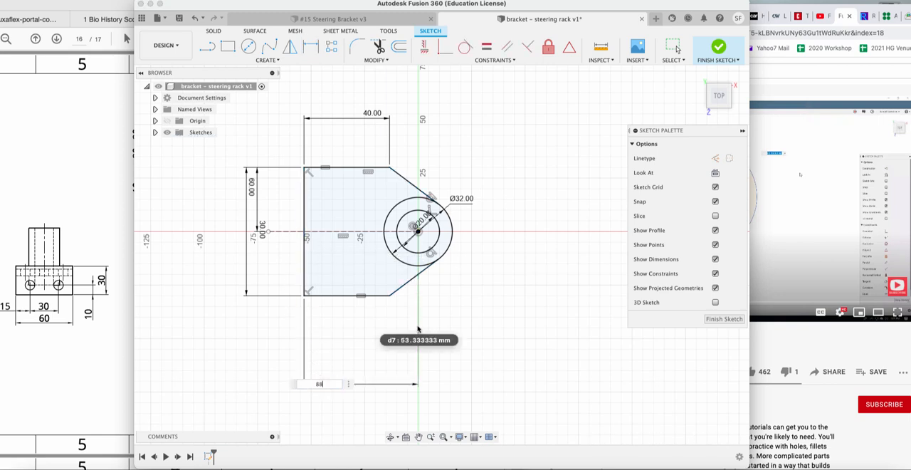
key("Return")
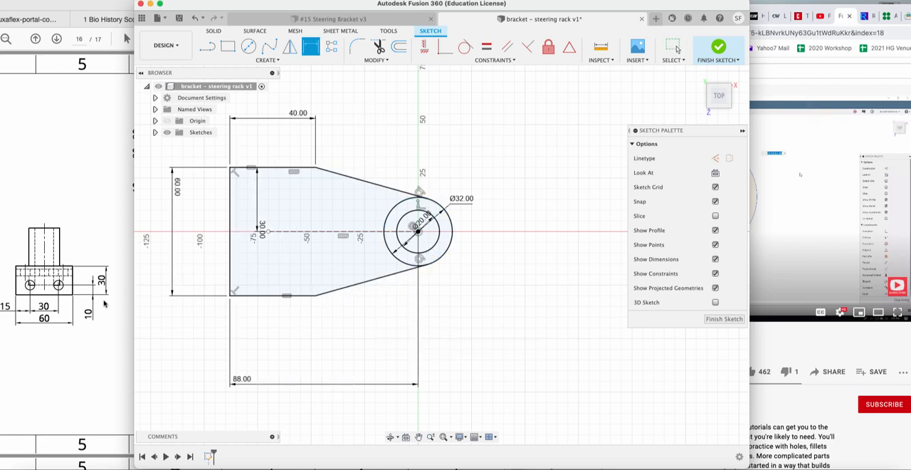
Consult the PDF drawing again and finish the plate sketch in Fusion 360.
left_click(105, 304)
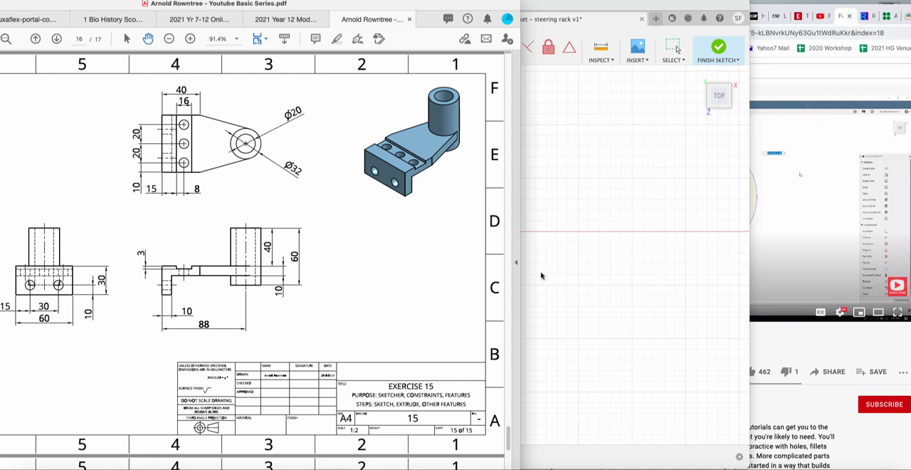
left_click(563, 296)
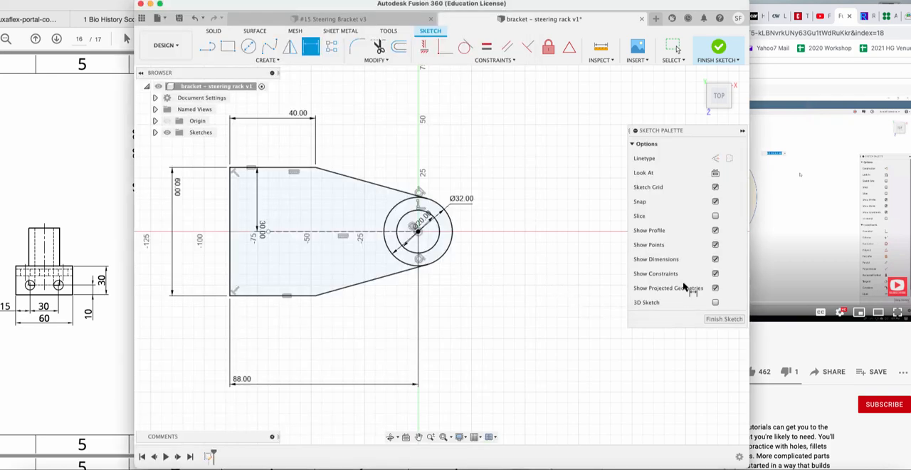
left_click(724, 319)
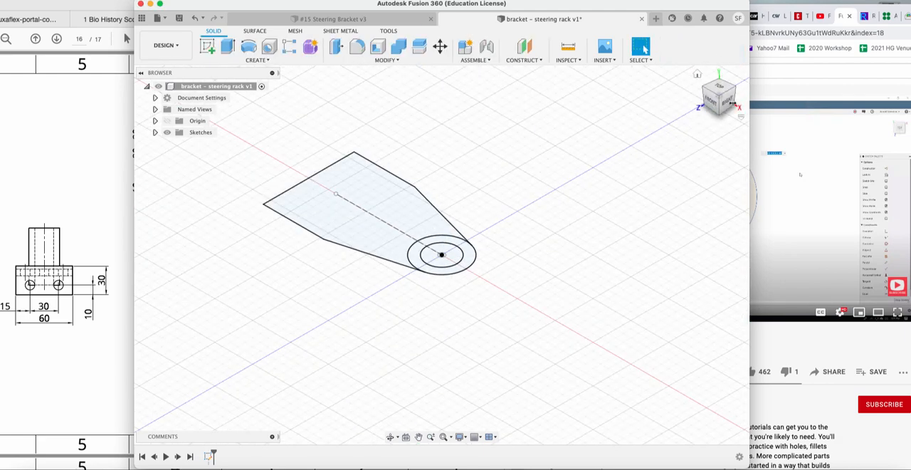
mouse_move(716, 95)
left_mouse_down()
mouse_move(684, 74)
mouse_move(695, 126)
mouse_move(787, 102)
mouse_move(708, 116)
mouse_move(724, 127)
mouse_move(755, 110)
mouse_move(744, 117)
left_mouse_up()
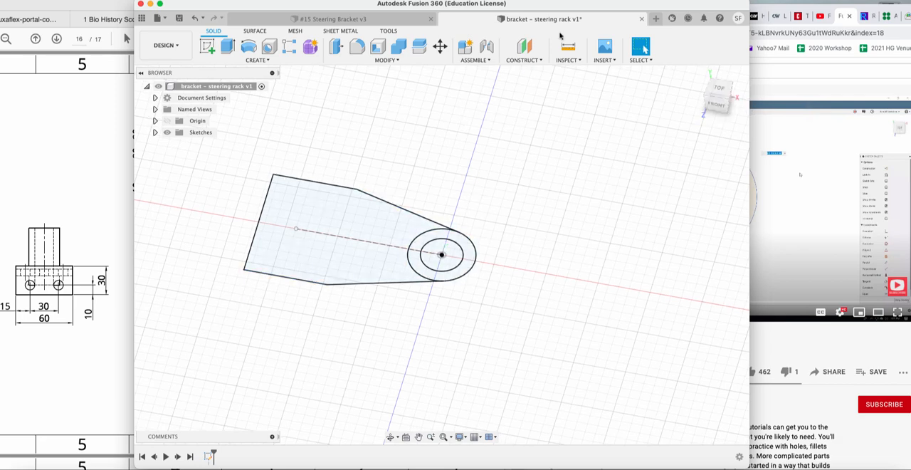
left_click(556, 1)
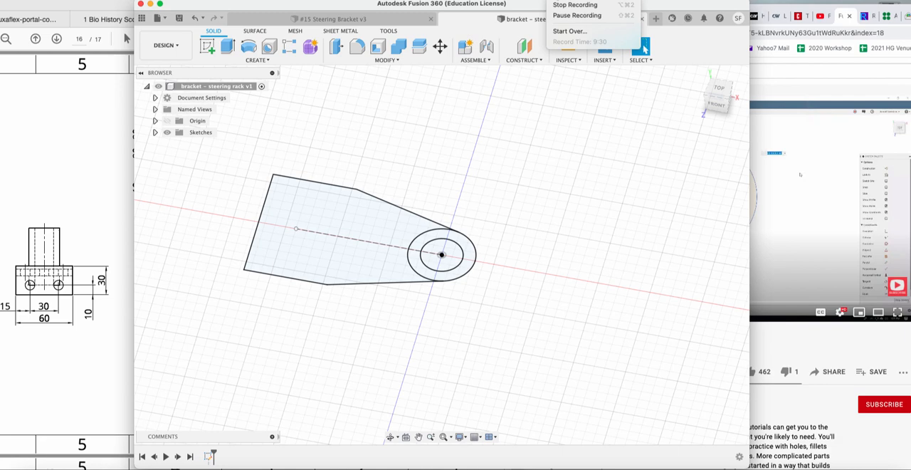
left_click(569, 16)
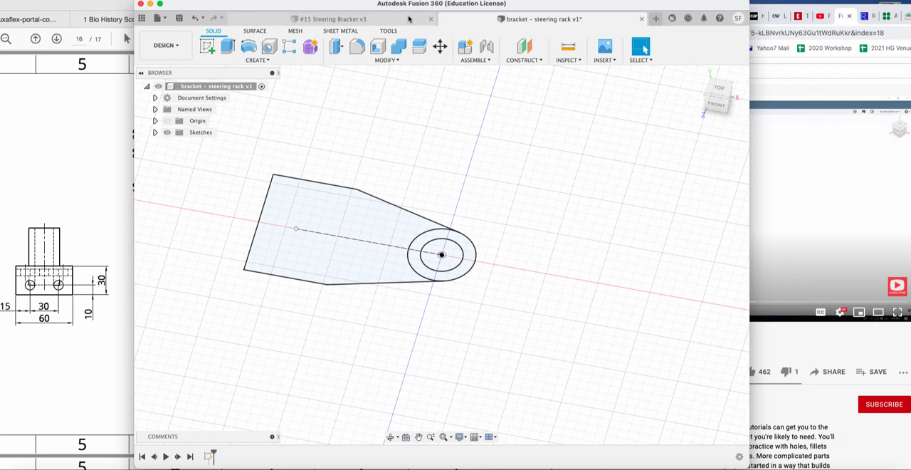
Extrude the plate profile outside the two circles by -10 mm as a new body.
left_click(227, 47)
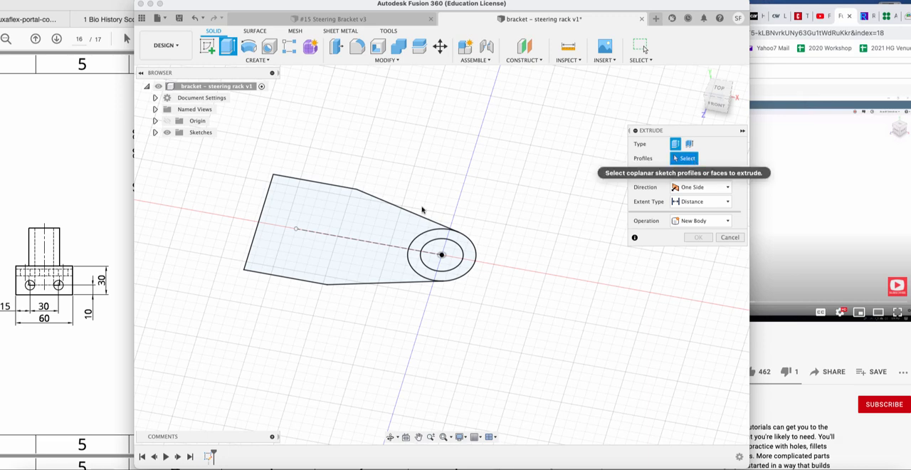
left_click(420, 253)
left_click(367, 249)
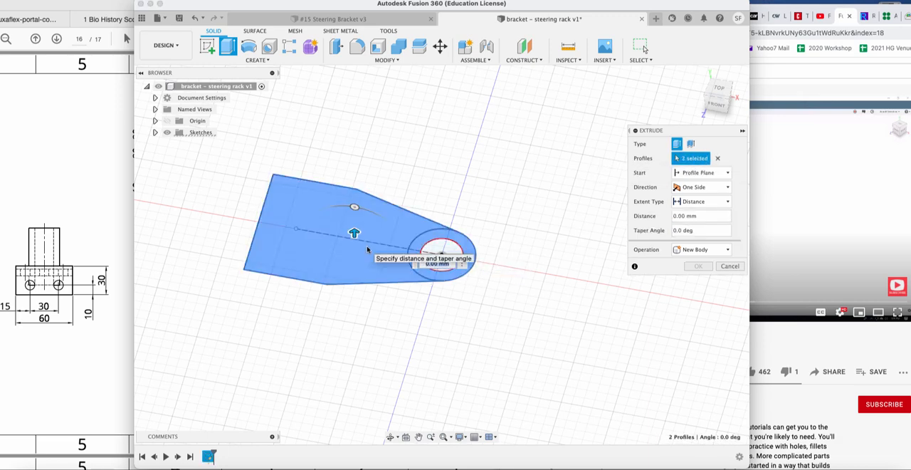
left_click(440, 251)
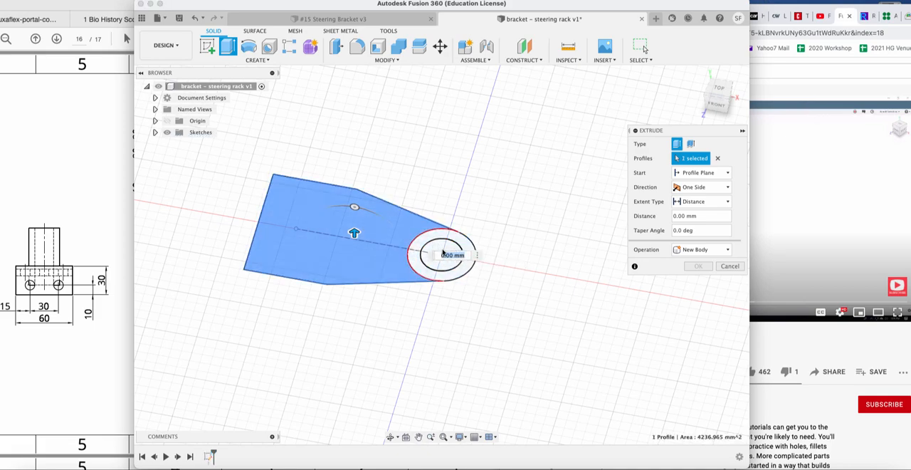
left_click(445, 249)
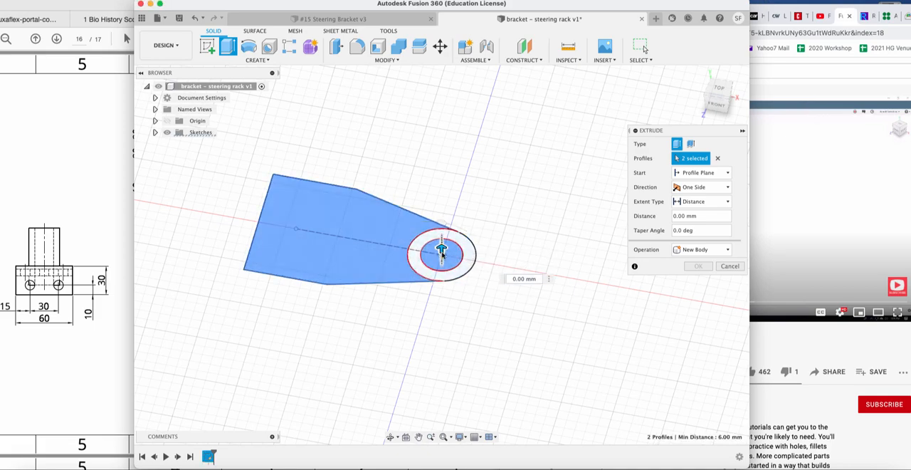
left_click(451, 257)
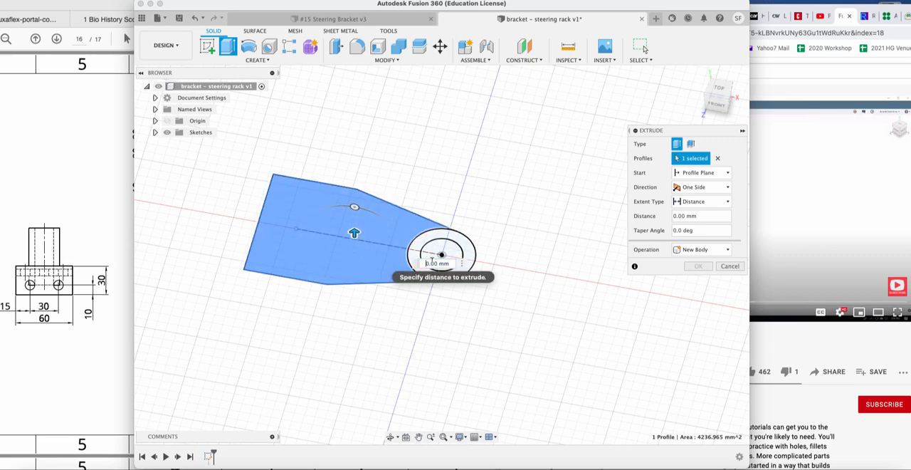
type("-100")
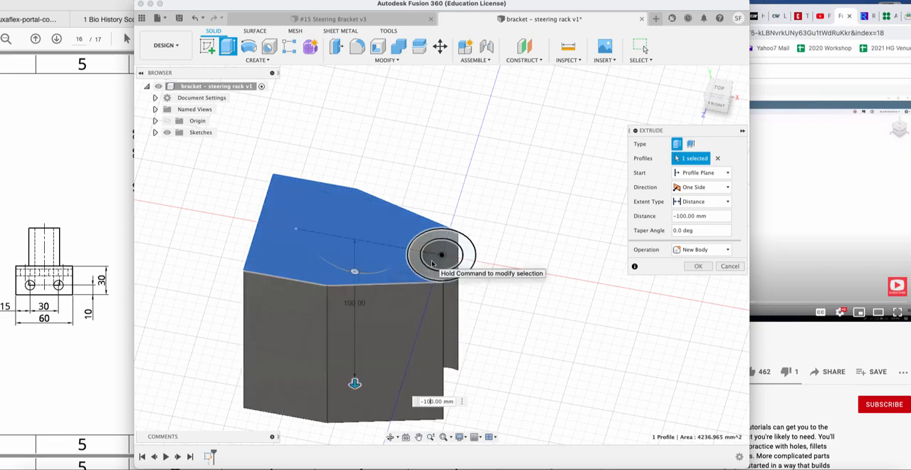
key("BackSpace")
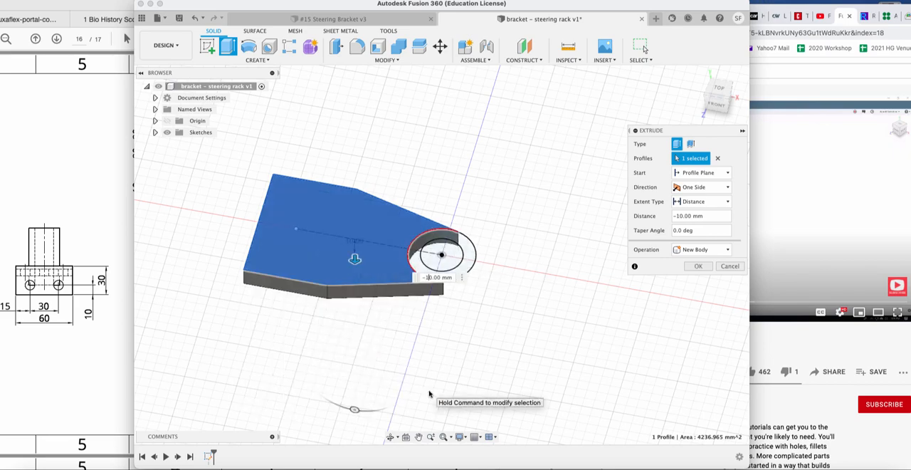
key("Return")
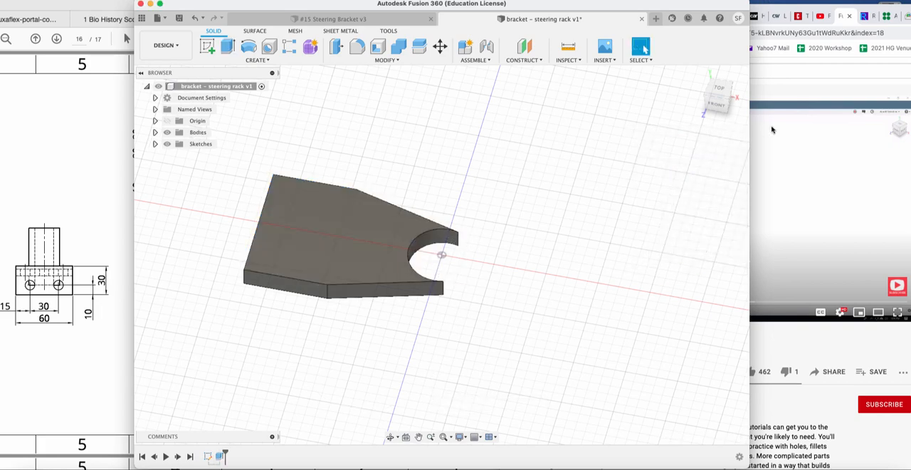
Switch the plate sketch's visibility on and off to compare it with the extruded plate.
mouse_move(726, 99)
left_mouse_down()
mouse_move(688, 100)
mouse_move(696, 104)
left_mouse_up()
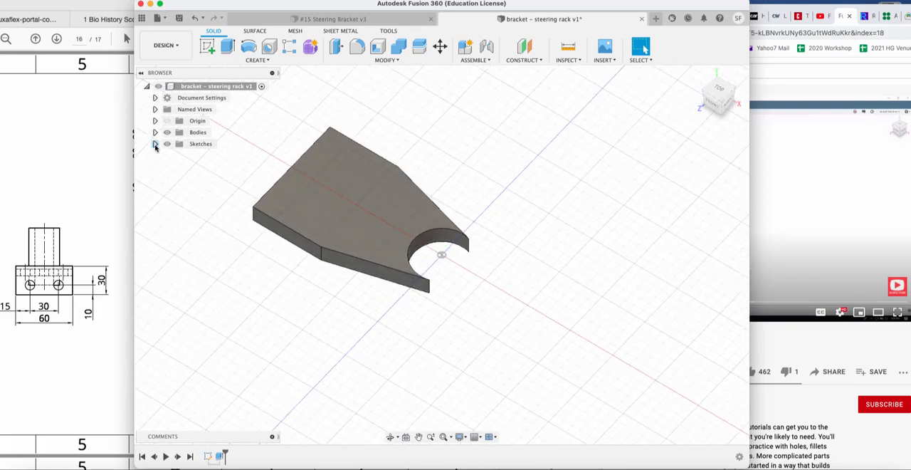
left_click(155, 144)
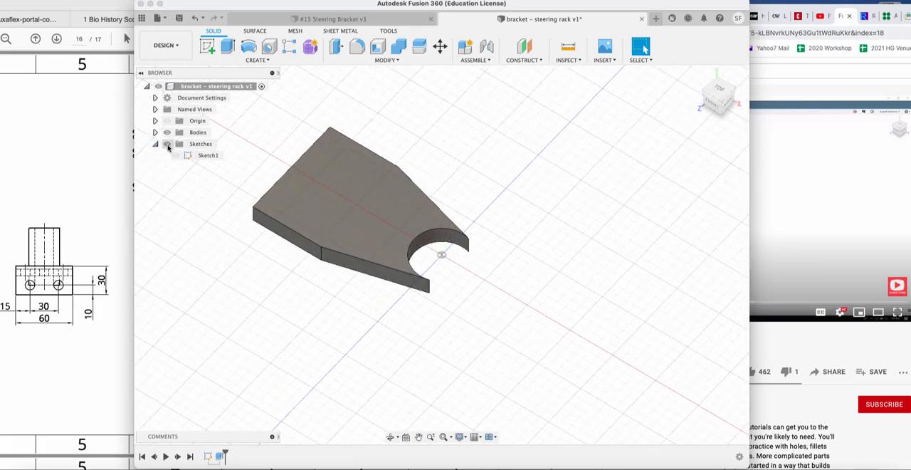
left_click(168, 146)
left_click(176, 156)
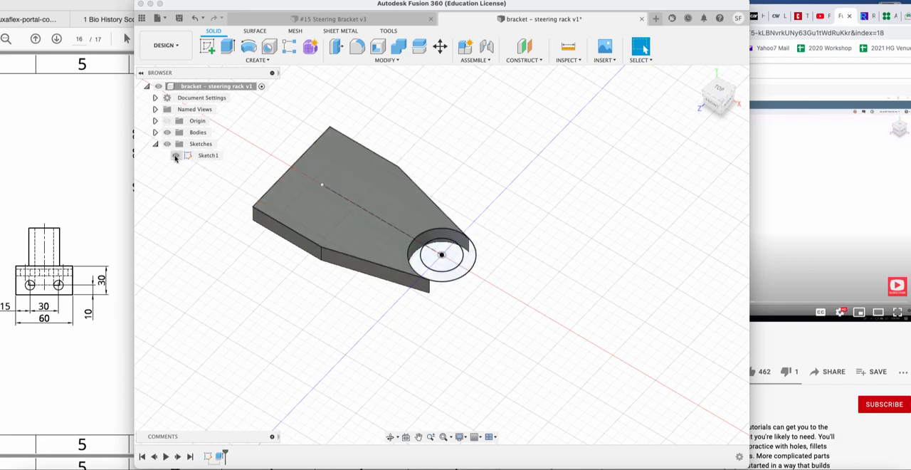
left_click(176, 156)
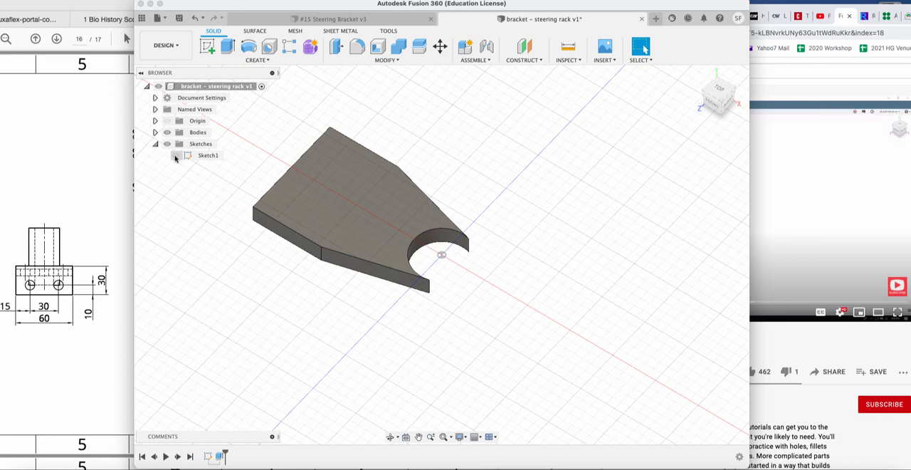
left_click(176, 156)
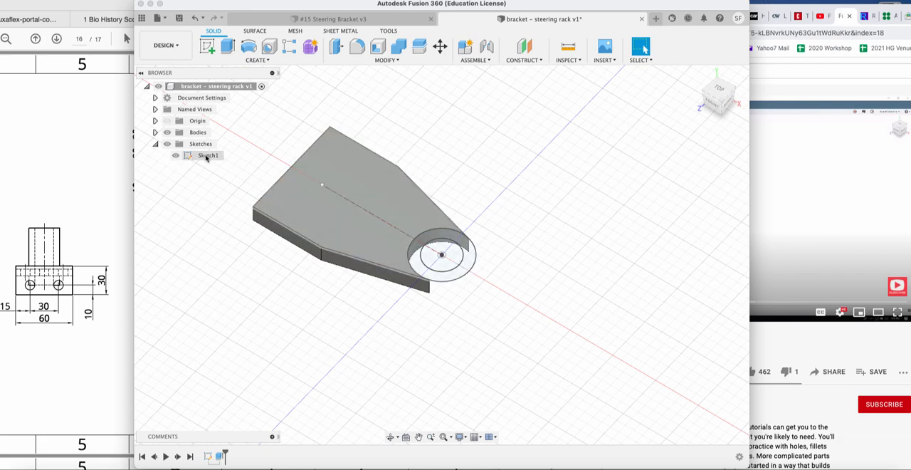
left_click(176, 155)
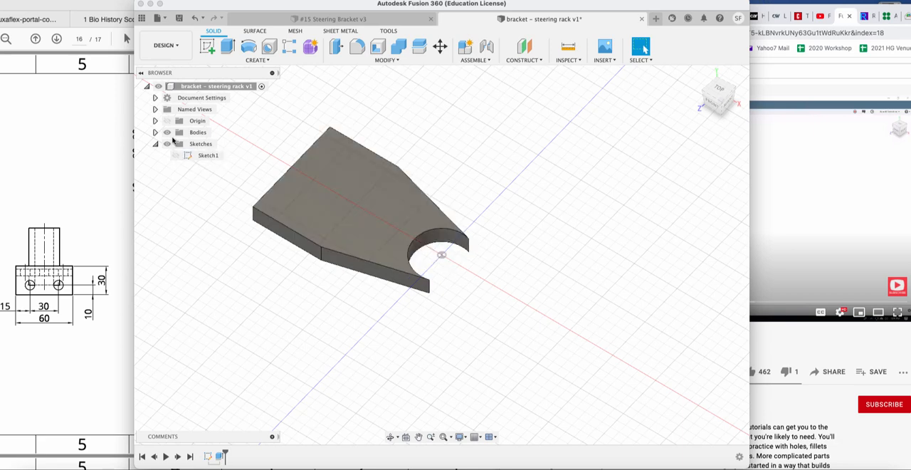
Hide and show the extruded plate body, first through the whole Bodies folder and again individually.
left_click(167, 133)
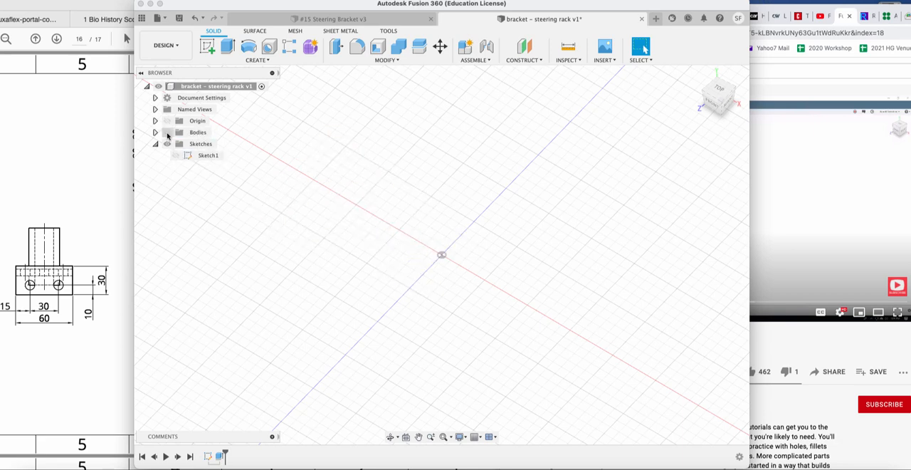
left_click(168, 132)
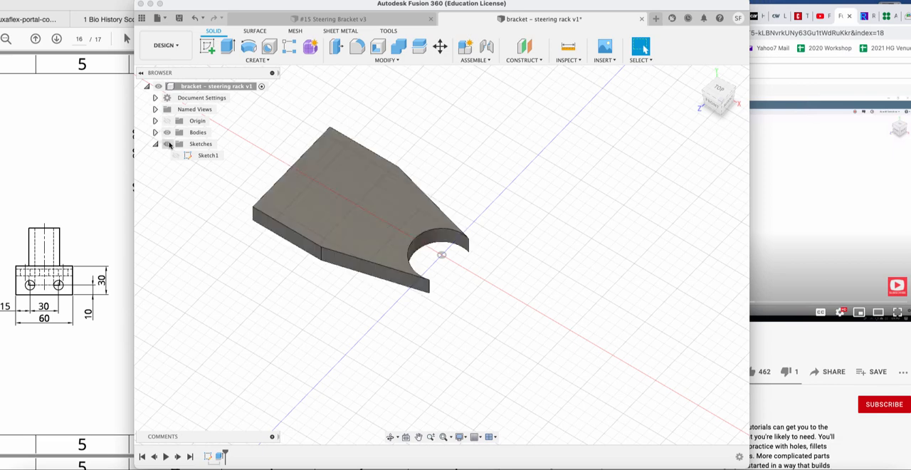
left_click(156, 144)
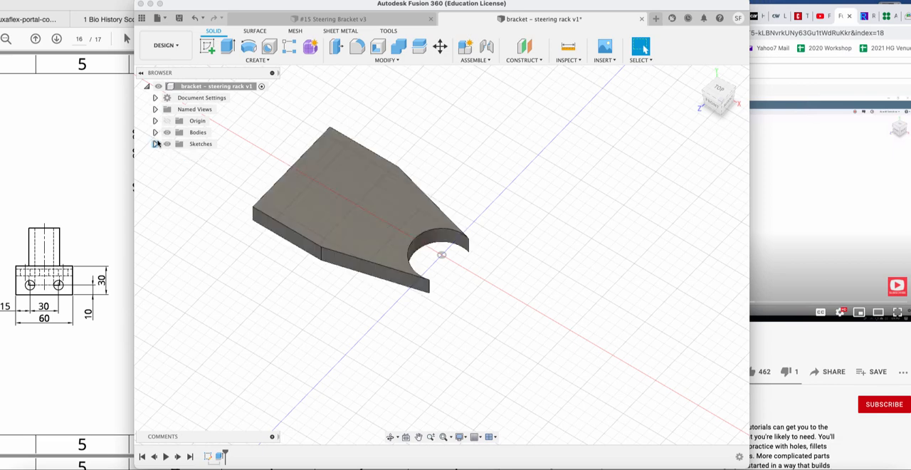
left_click(155, 132)
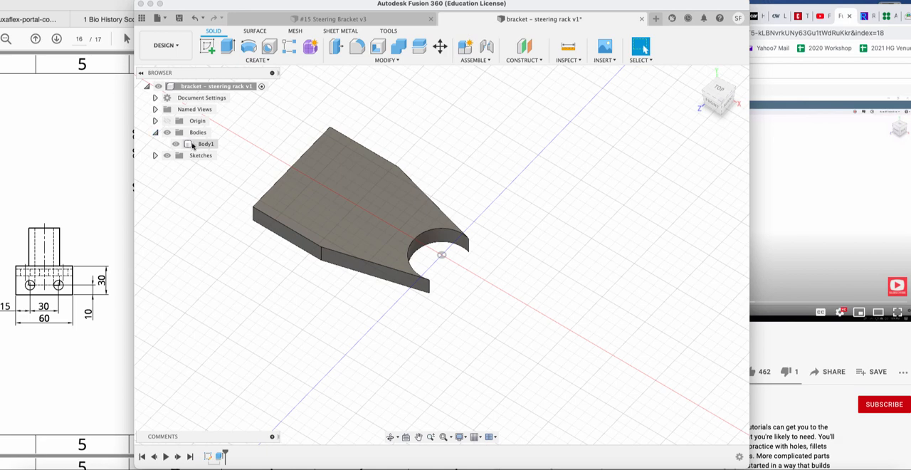
left_click(177, 144)
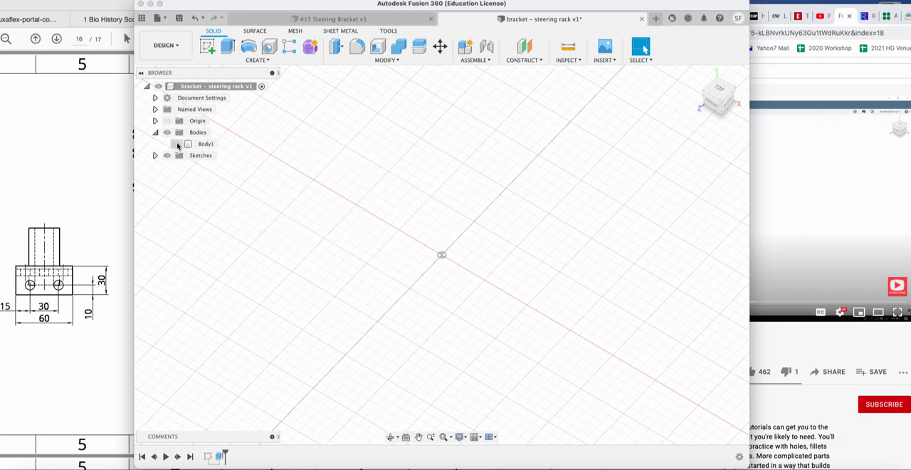
left_click(177, 145)
Rename the extruded plate body as "flat piece".
left_click(207, 144)
left_click(214, 144)
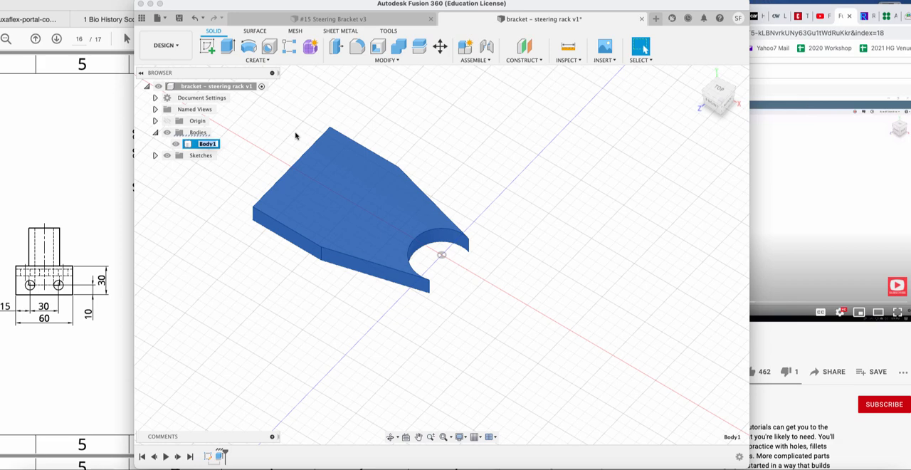
type("fla")
key("BackSpace")
key("BackSpace")
key("BackSpace")
type("piece")
key("Return")
left_click(213, 146)
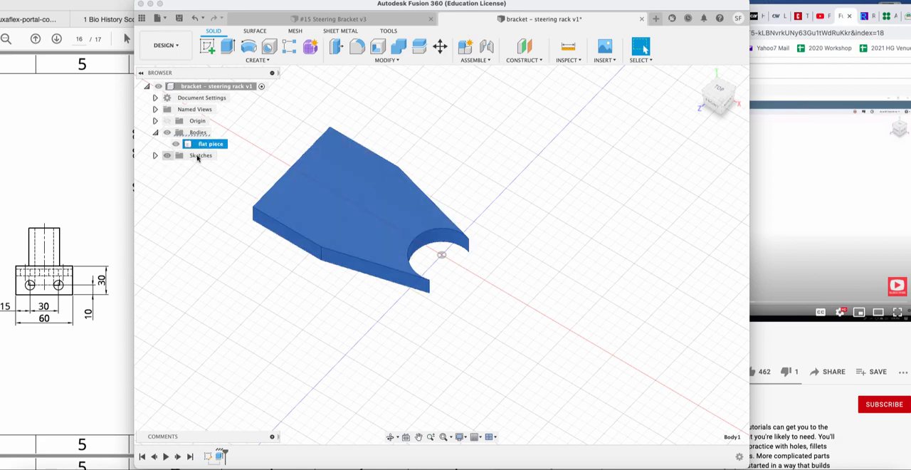
Show Sketch1 again so its circle profiles can be selected.
left_click(156, 155)
left_click(206, 167)
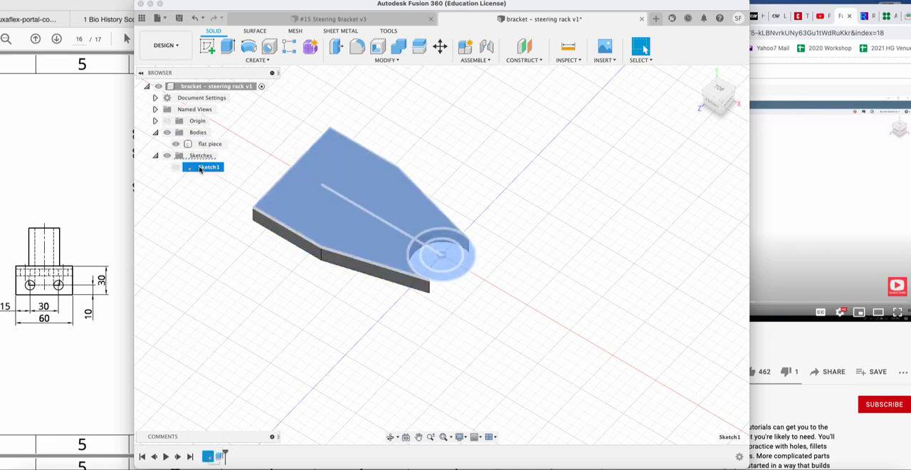
left_click(202, 167)
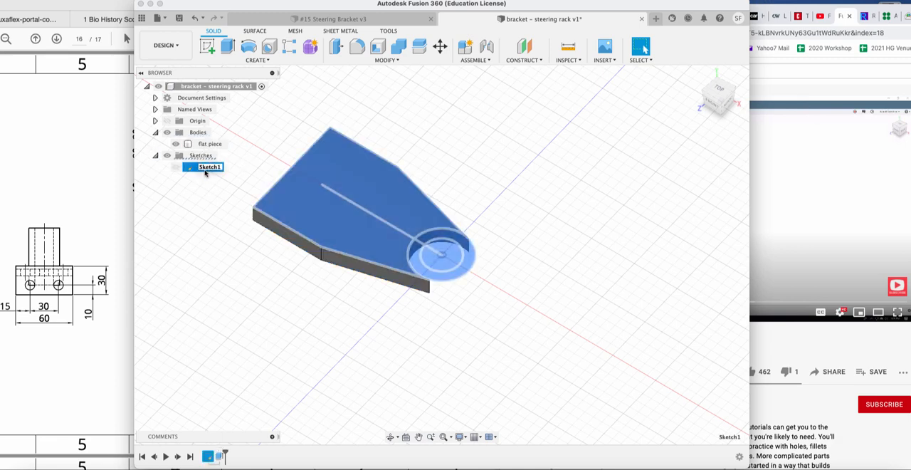
left_click(217, 182)
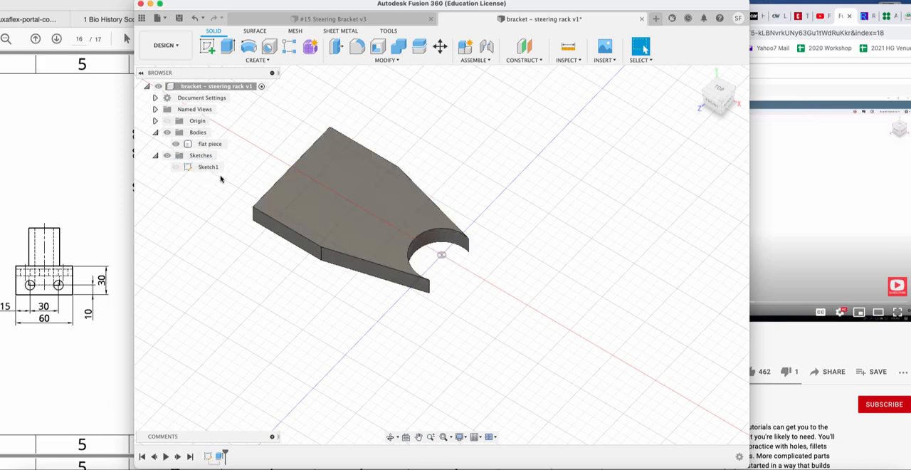
left_click(176, 166)
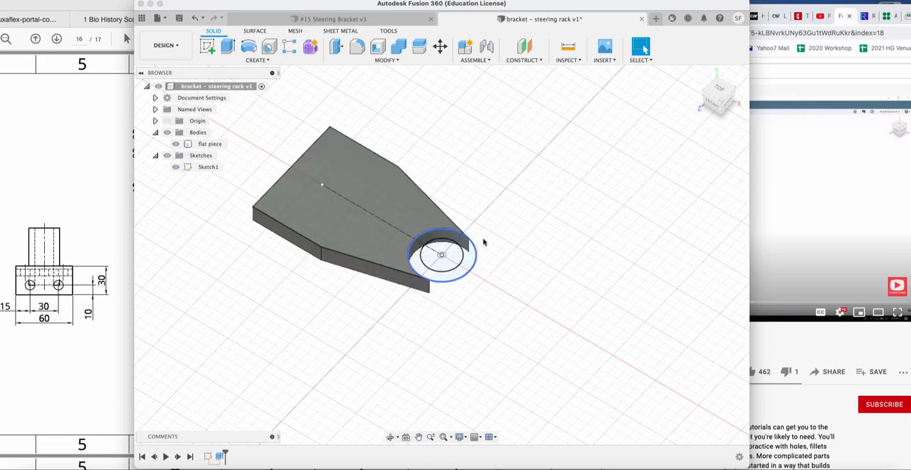
Extrude the ring between the two circles 40 mm upward from the sketch plane.
left_click(227, 47)
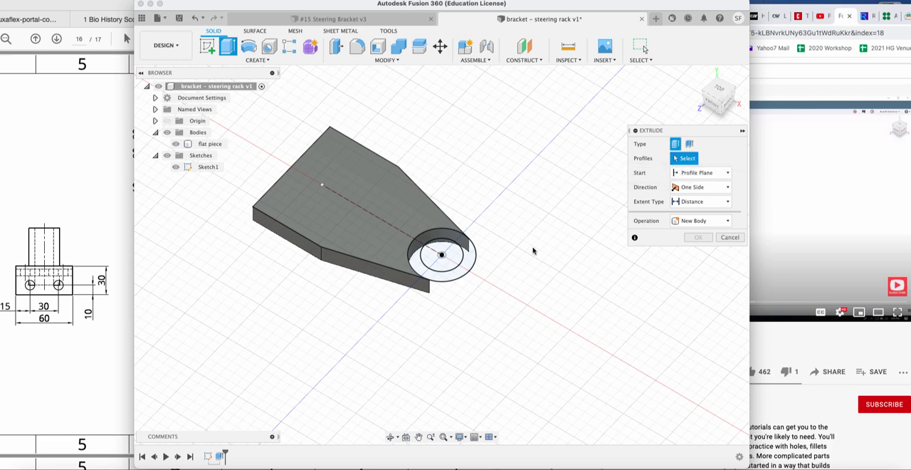
left_click(463, 271)
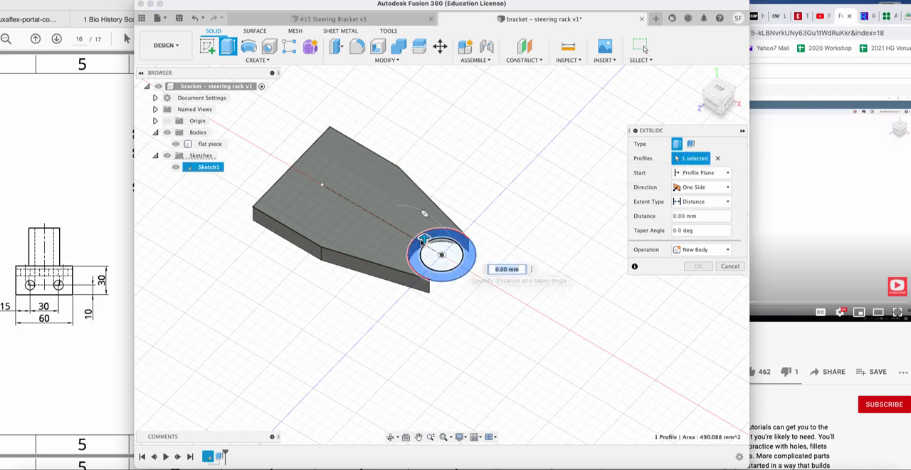
left_click_drag(424, 237, 425, 158)
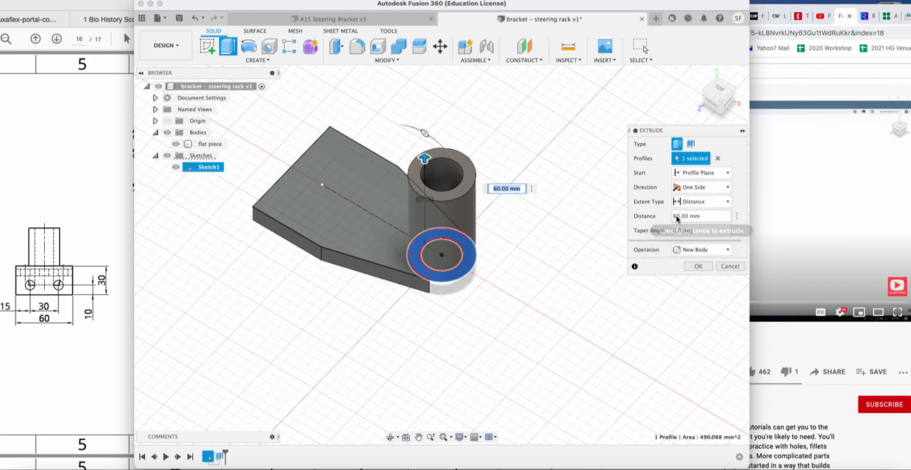
left_click(683, 215)
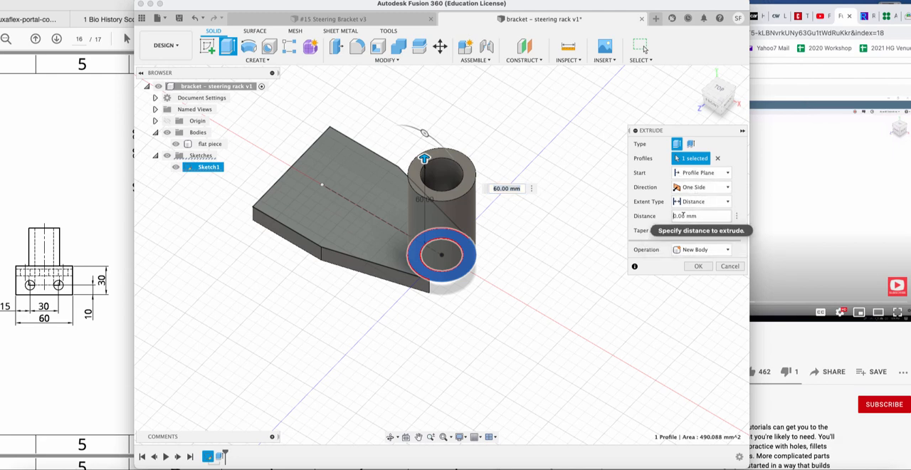
key("BackSpace")
type("4")
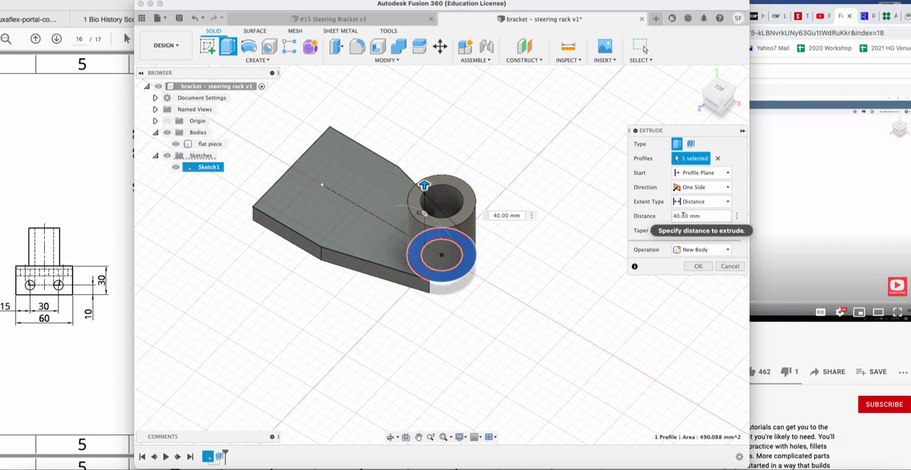
Extrude the ring profile in two directions, 40 mm on side one and 20 mm on side two, joining it to the plate.
left_click(697, 188)
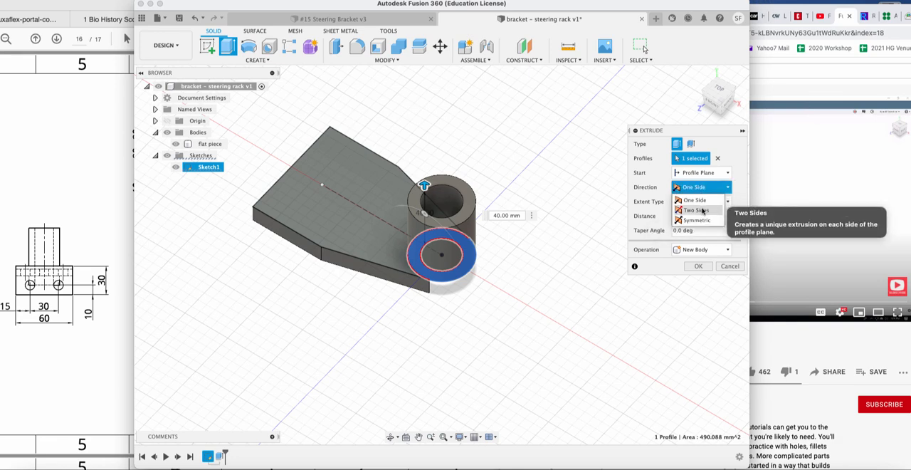
left_click(697, 221)
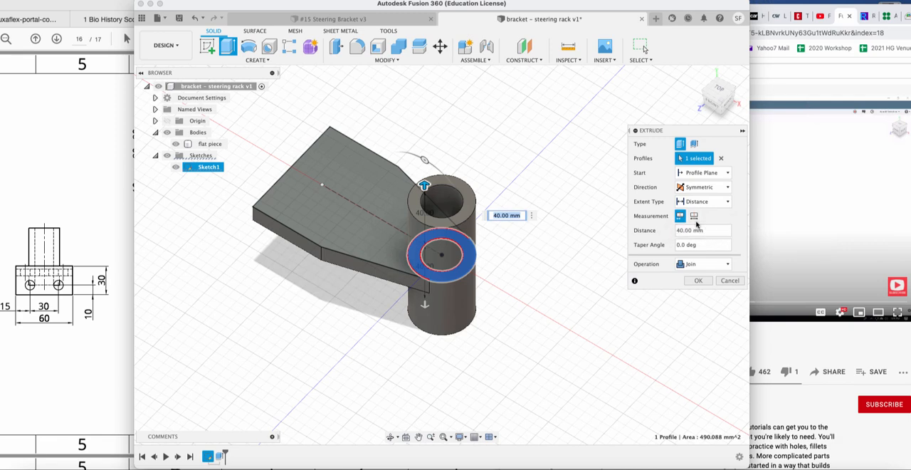
left_click(695, 188)
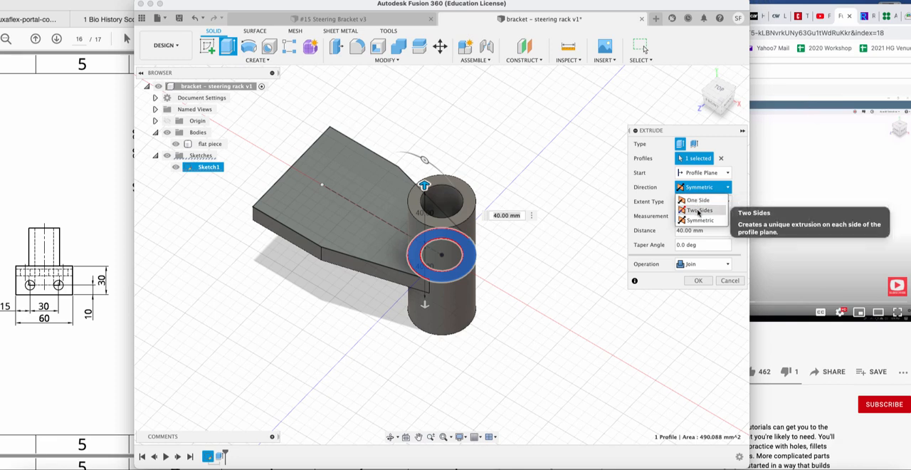
left_click(698, 211)
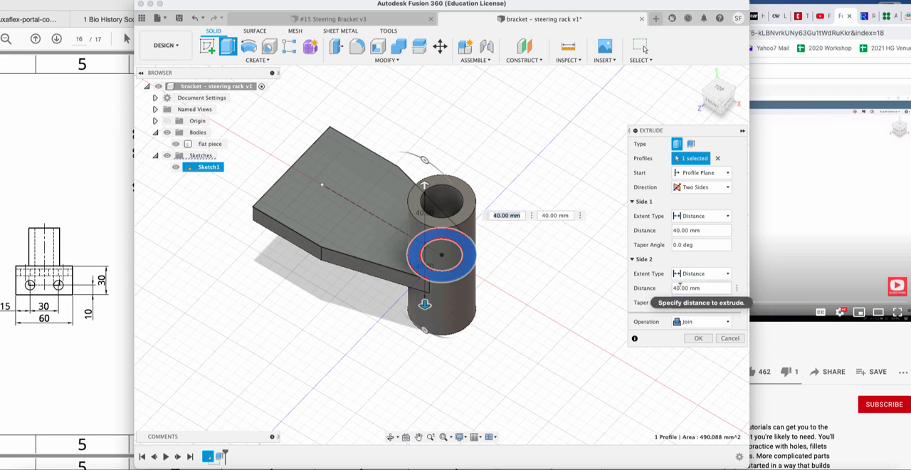
type("2")
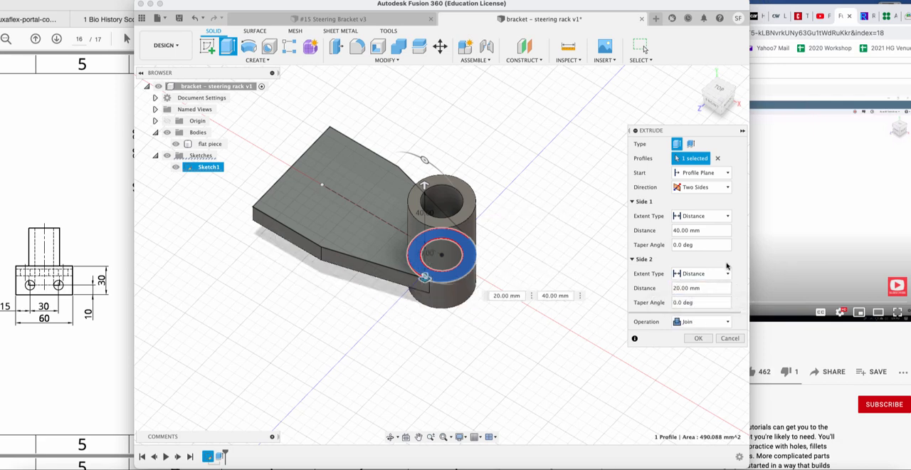
left_click(687, 324)
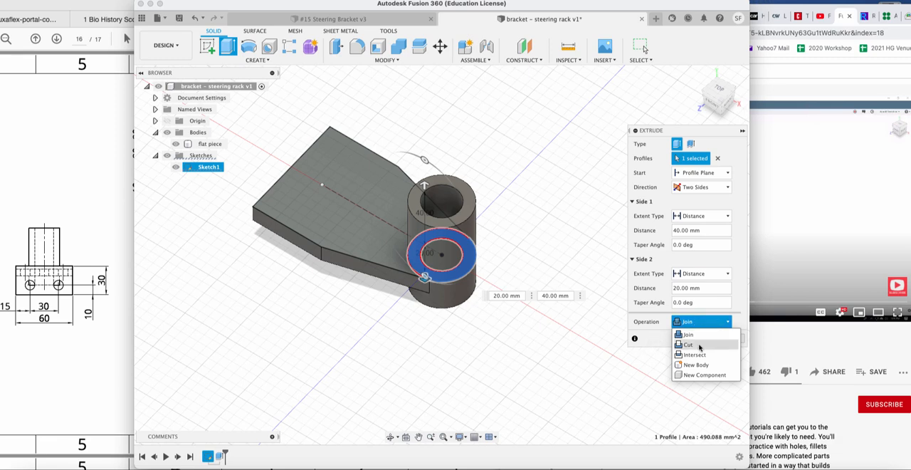
left_click(658, 356)
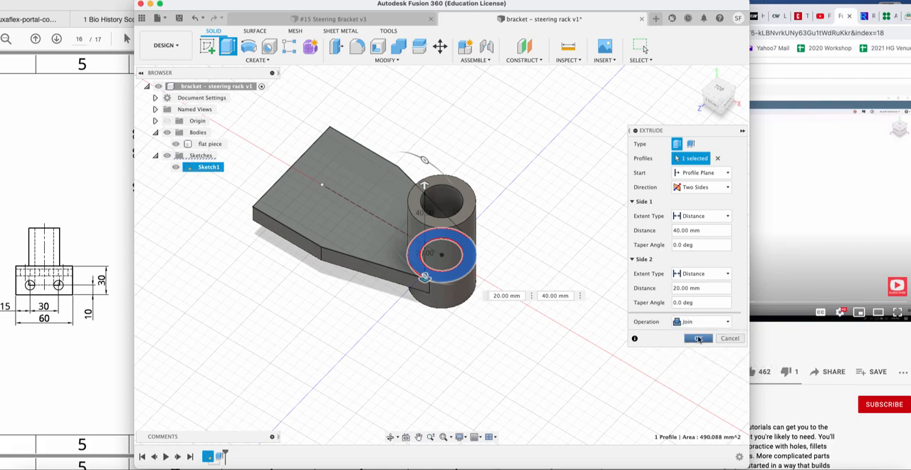
left_click(698, 339)
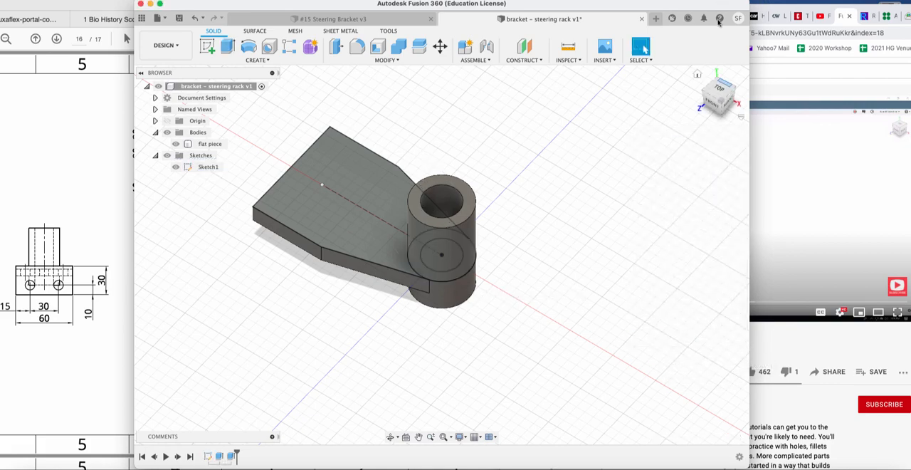
Hide and show the flat piece body and select it to check whether the plate and the cylindrical boss form one body.
left_click_drag(716, 106, 719, 131)
mouse_move(442, 254)
middle_mouse_down("shift")
mouse_move(420, 229)
mouse_move(370, 267)
mouse_move(388, 306)
mouse_move(425, 263)
mouse_move(422, 219)
middle_mouse_up("shift")
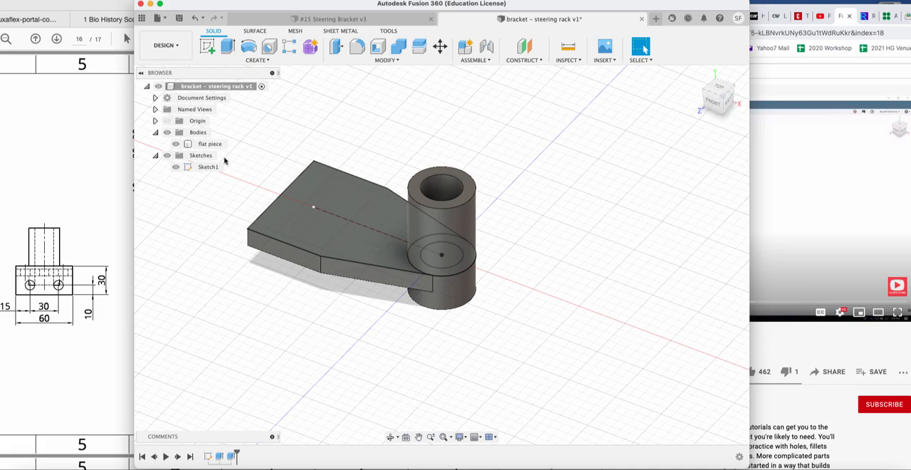
left_click(176, 145)
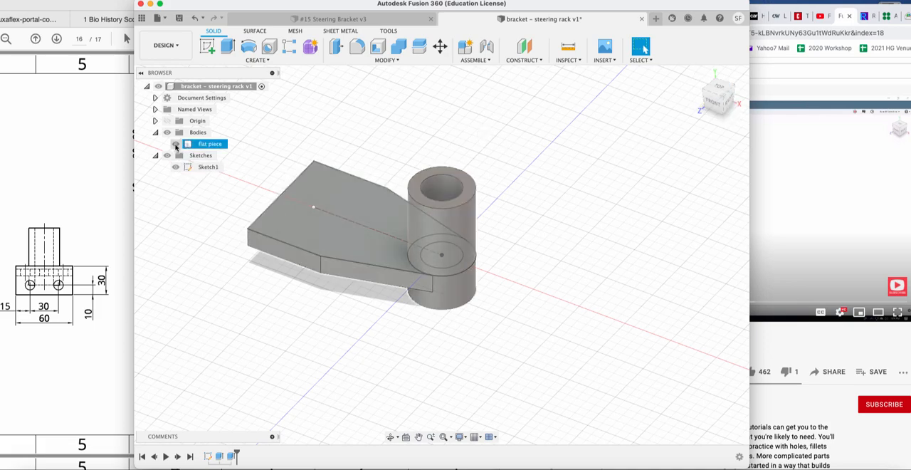
left_click(176, 145)
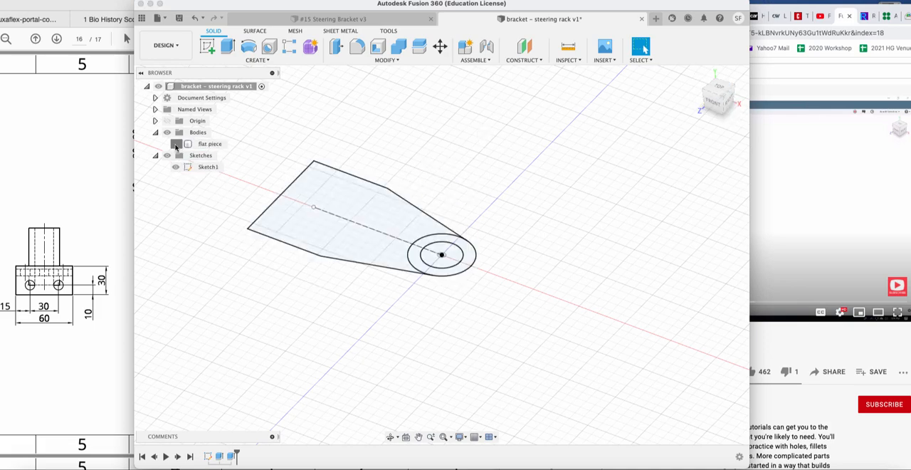
left_click(176, 144)
left_click(175, 167)
left_click(169, 134)
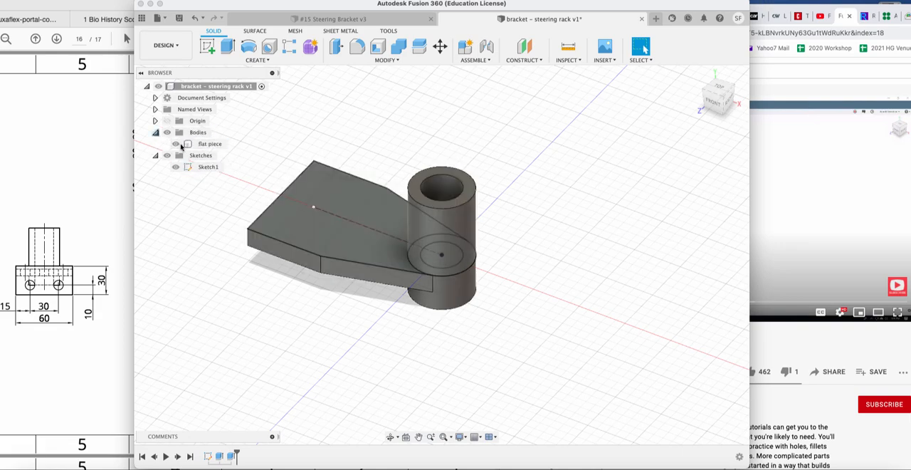
left_click(176, 144)
left_click(176, 144)
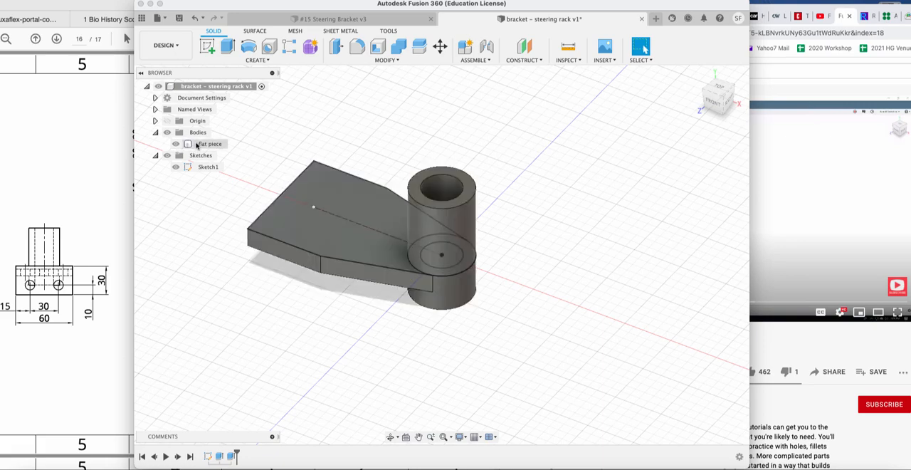
left_click(202, 146)
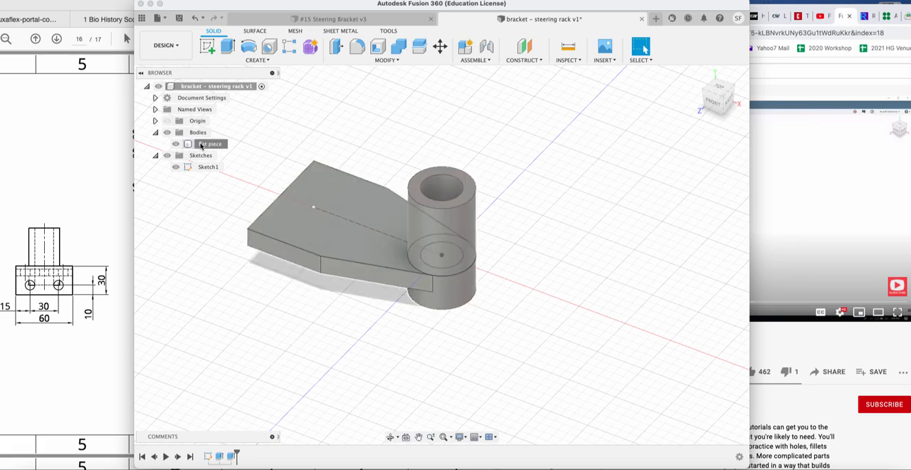
left_click(263, 171)
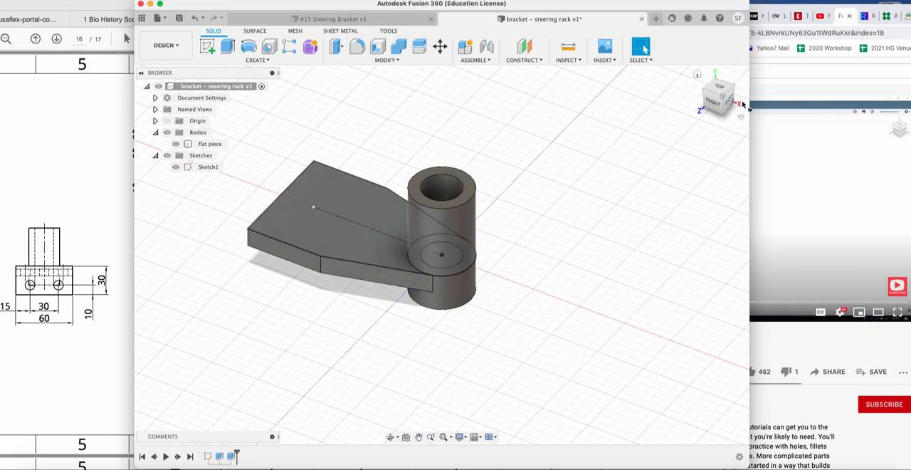
Consult the Exercise 15 drawing and start a new sketch on the underside face of the flat plate.
left_click_drag(725, 89, 724, 84)
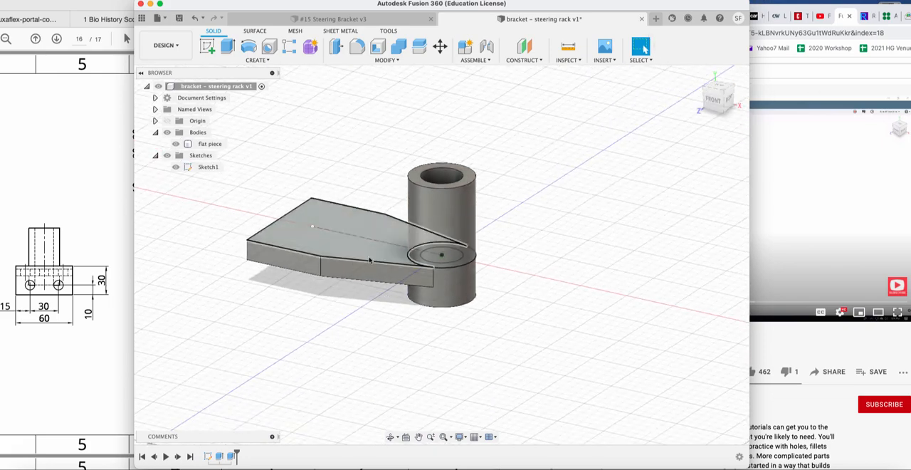
left_click(23, 337)
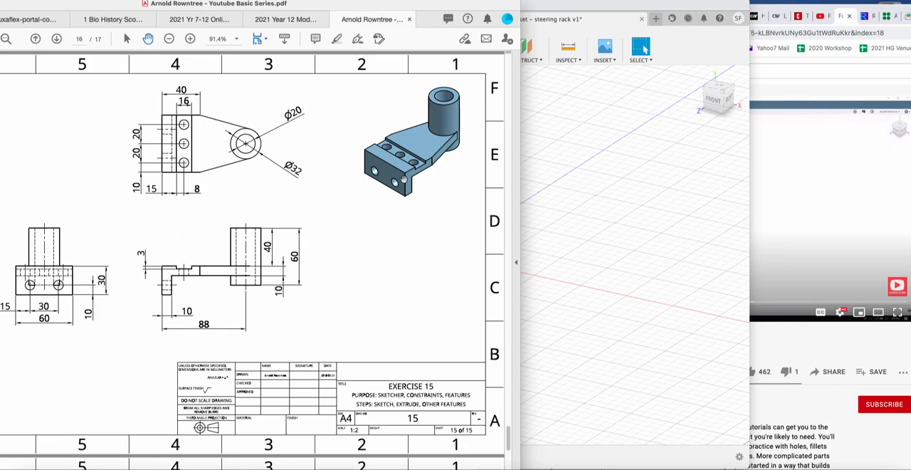
left_click(622, 191)
left_click(514, 244)
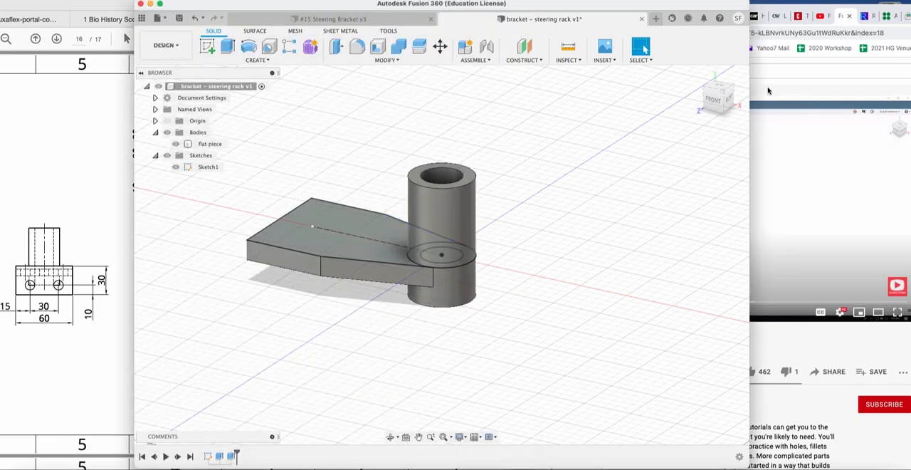
left_click(715, 112)
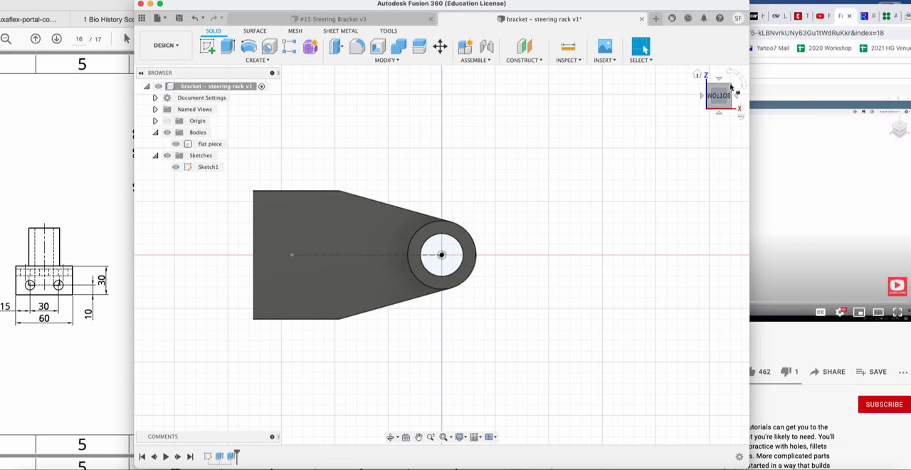
left_click_drag(717, 90, 706, 93)
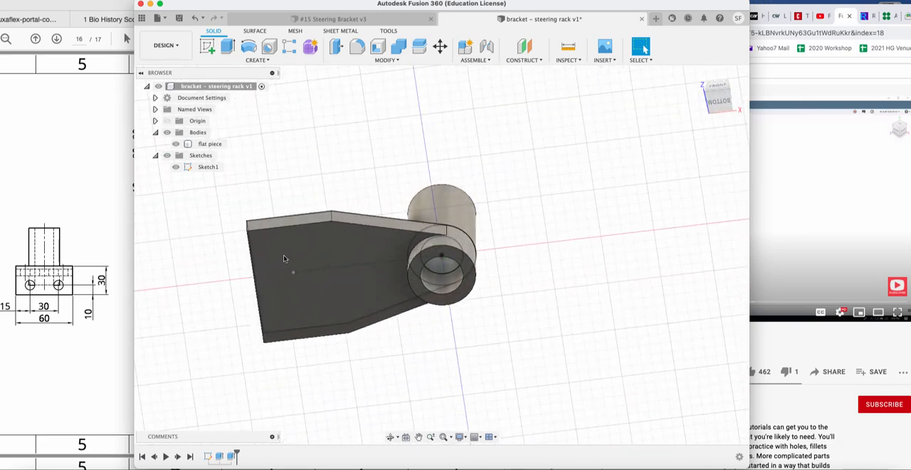
left_click(720, 104)
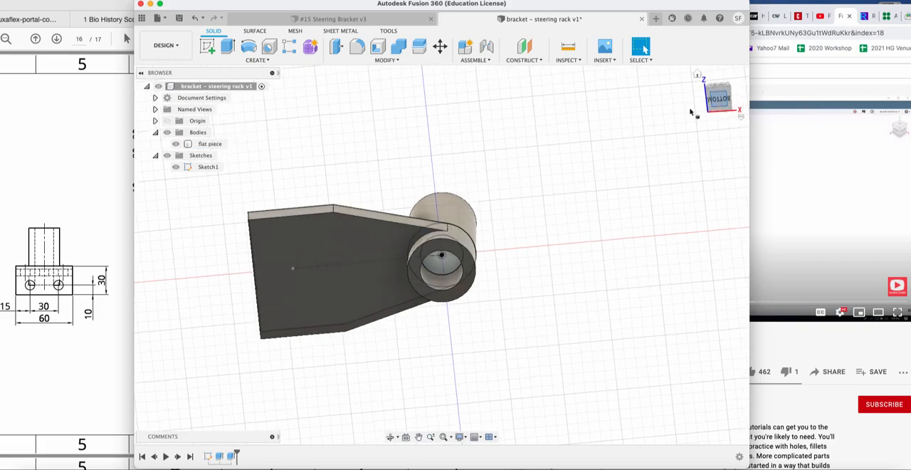
left_click(207, 46)
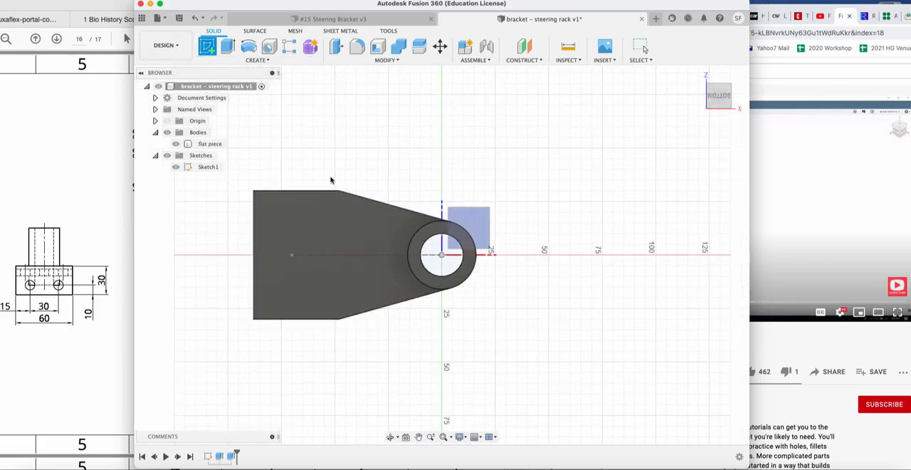
left_click(311, 237)
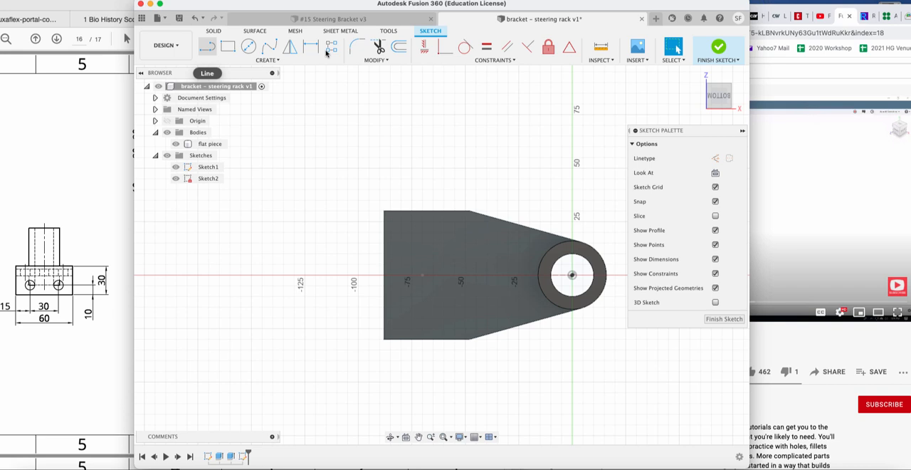
Sketch a line about 60 mm long across the plate's underside near its wide end, joining the two parallel side edges.
left_click(207, 46)
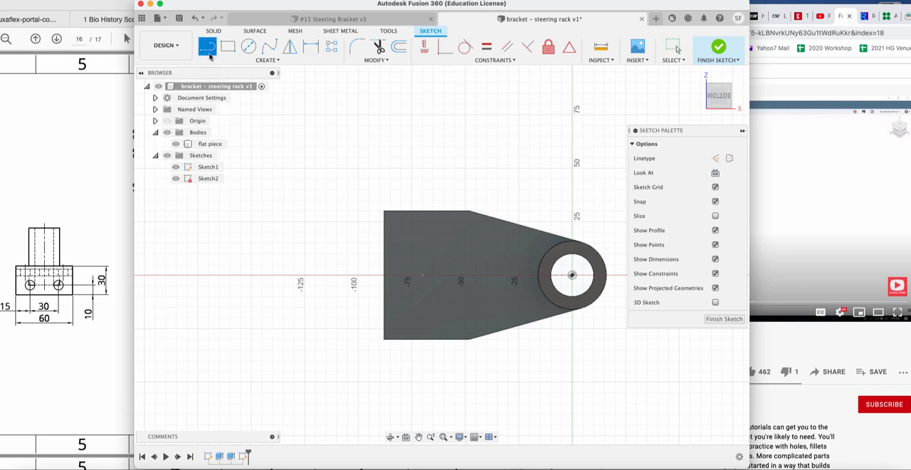
left_click(418, 211)
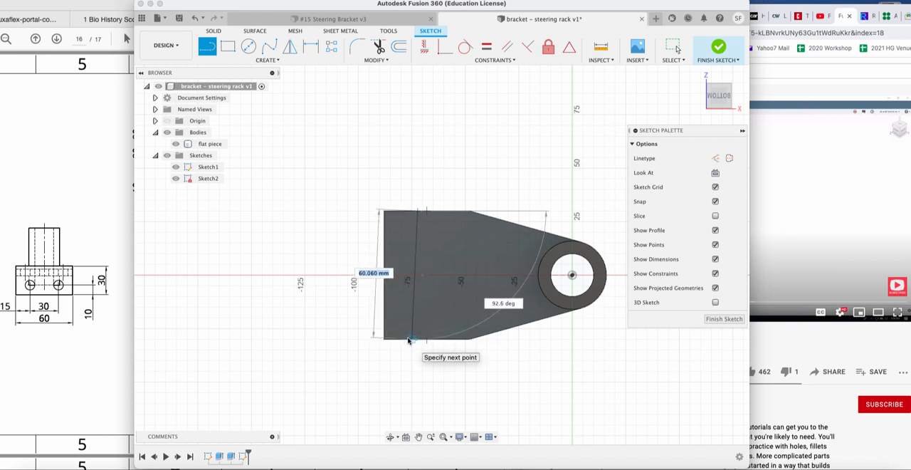
left_click(409, 341)
key("Escape")
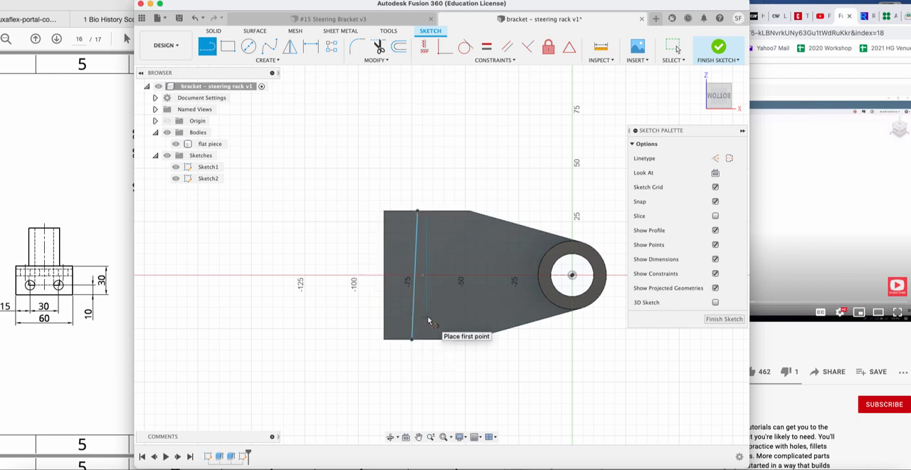
key("Escape")
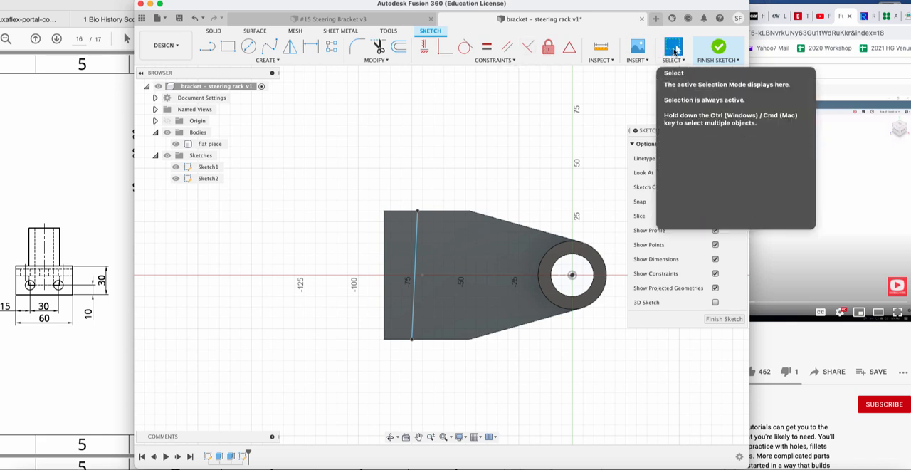
Try to apply a Perpendicular constraint between the sketched line and the plate's straight side edge.
left_click(415, 271)
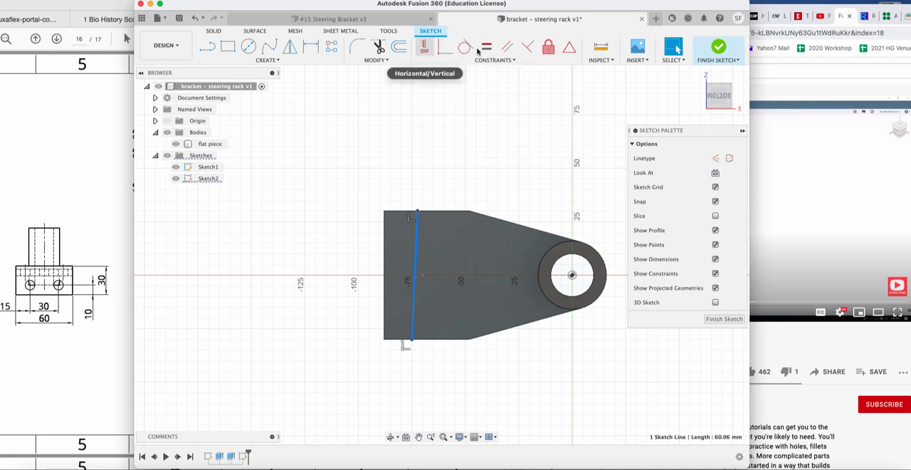
left_click(528, 47)
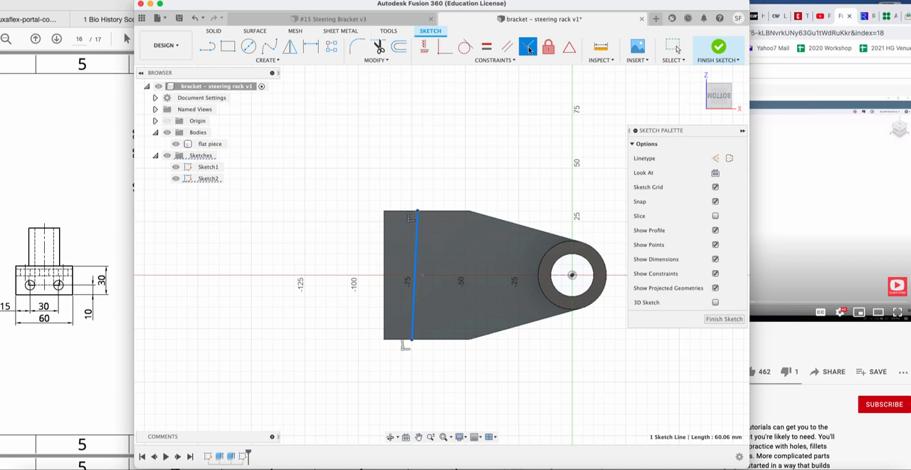
left_click(431, 341)
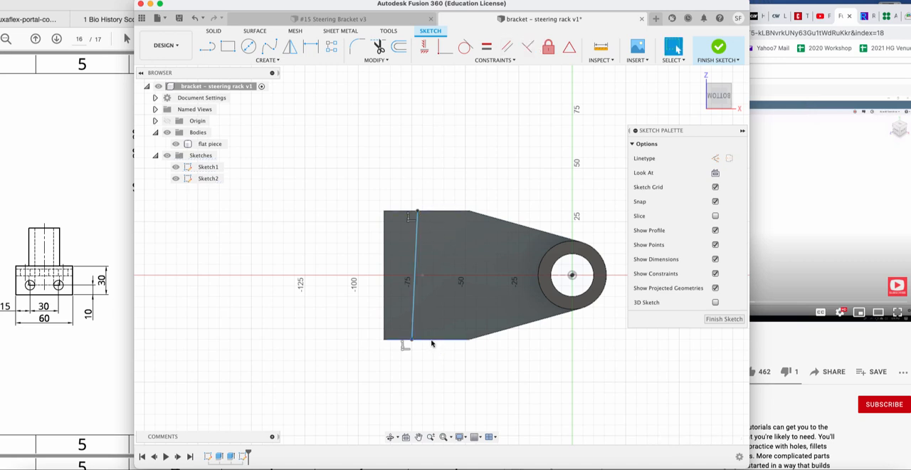
Constrain the sketched line perpendicular to the plate's straight side edge.
left_click(413, 319)
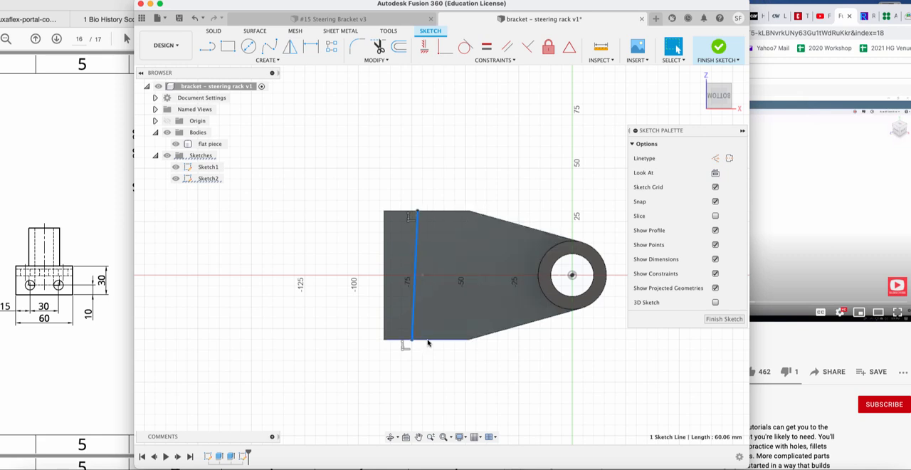
left_click(427, 341, "shift")
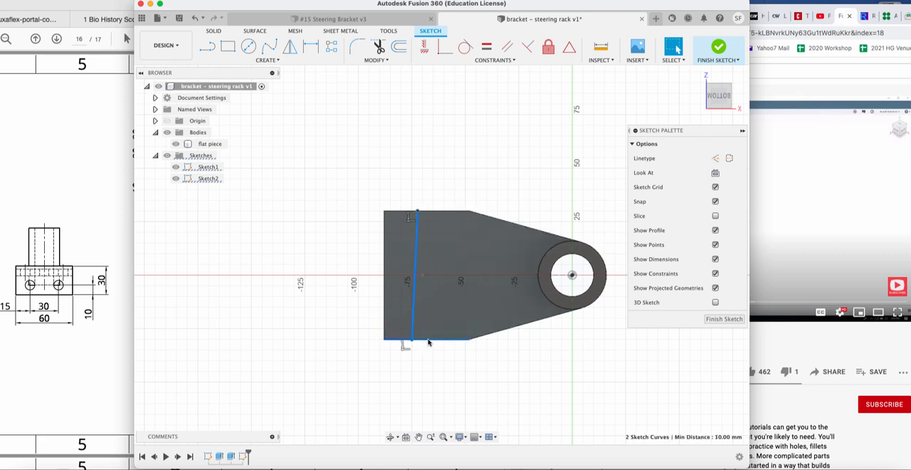
left_click(527, 49)
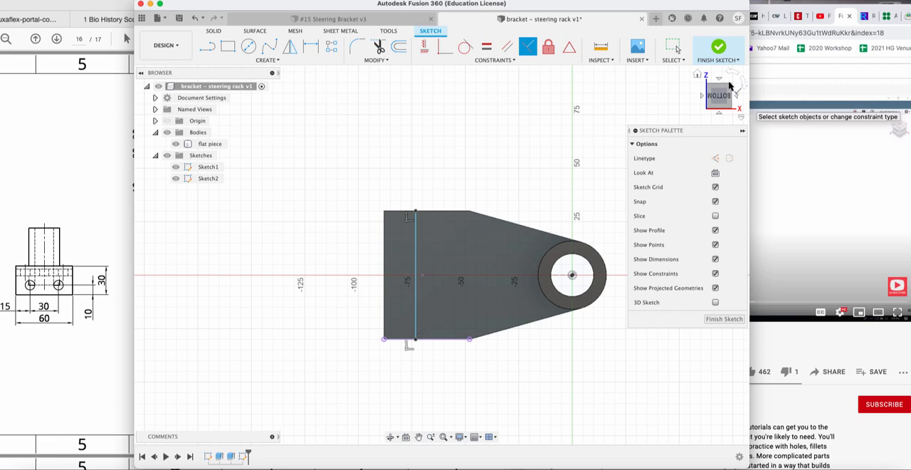
mouse_move(730, 88)
left_mouse_down()
mouse_move(751, 105)
mouse_move(720, 105)
left_mouse_up()
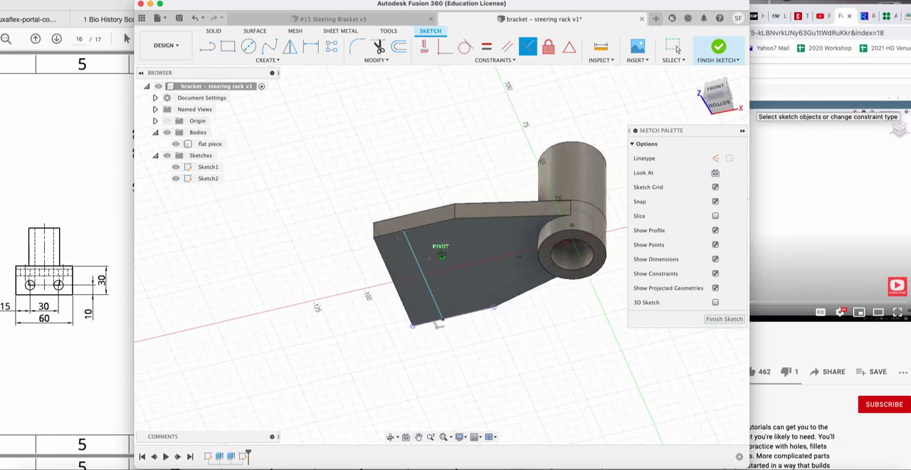
left_click(721, 105)
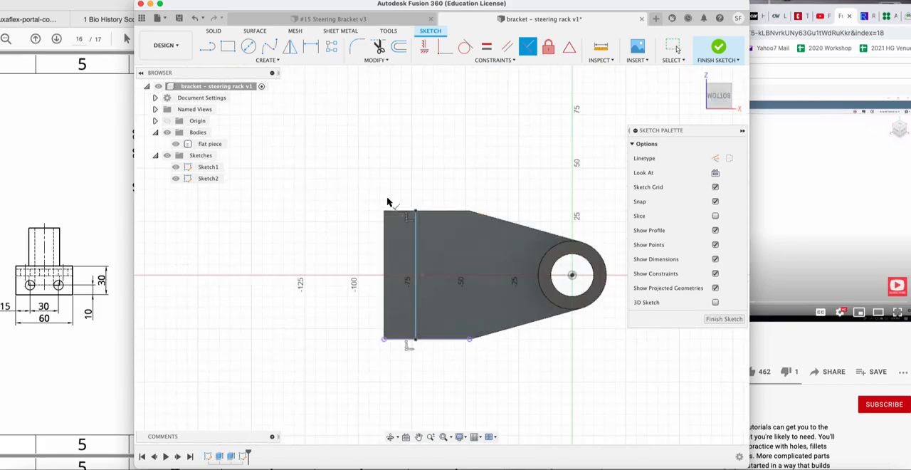
Dimension the sketched line 10 mm from the edge of the plate's wide end.
left_click(311, 52)
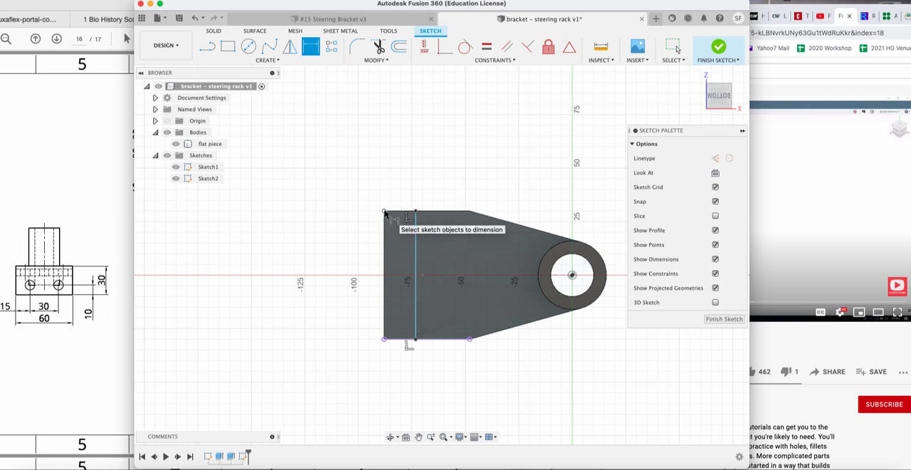
left_click(384, 211)
left_click(416, 211)
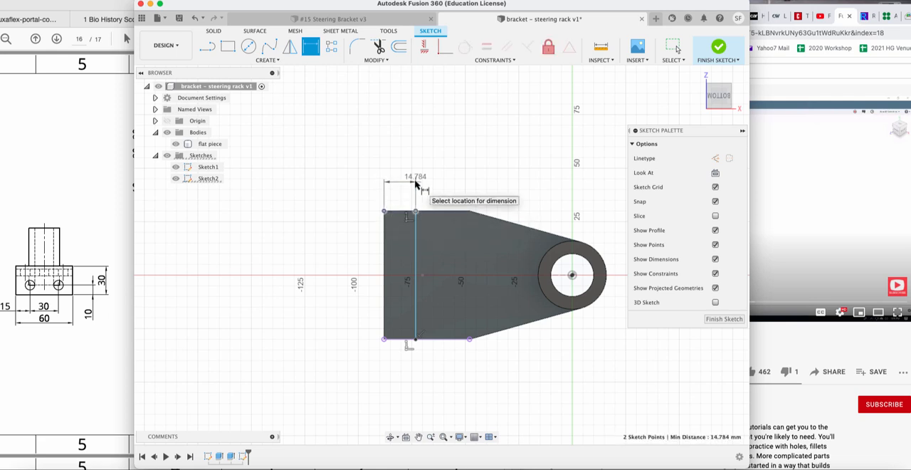
left_click(416, 184)
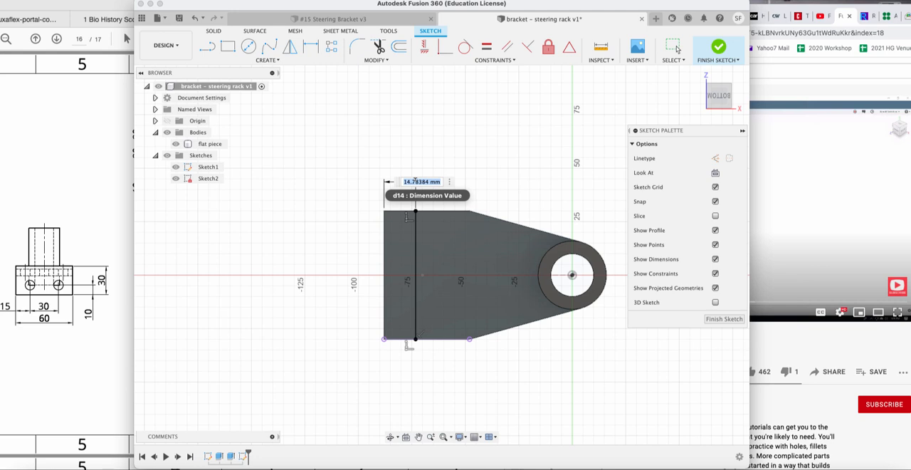
type("10")
key("Return")
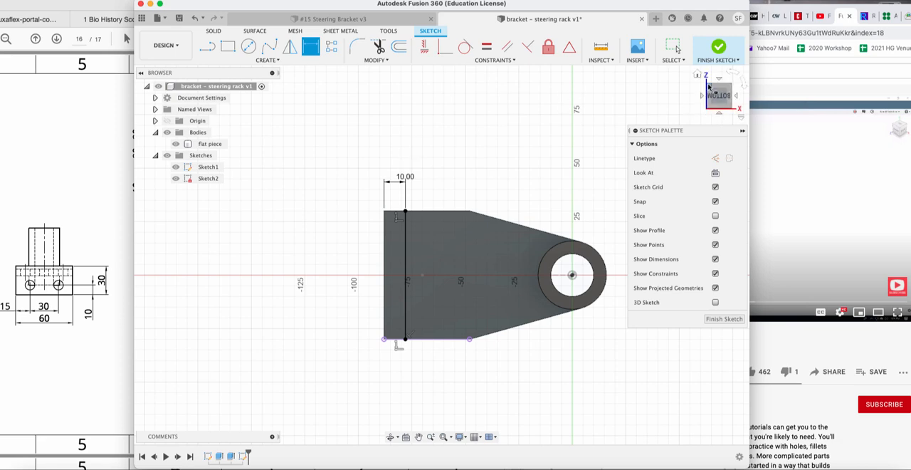
Finish the sketch and extrude the narrow strip at the plate's wide end 20 mm downward, joined to the body.
mouse_move(712, 89)
left_mouse_down()
mouse_move(703, 92)
mouse_move(698, 133)
mouse_move(570, 174)
left_mouse_up()
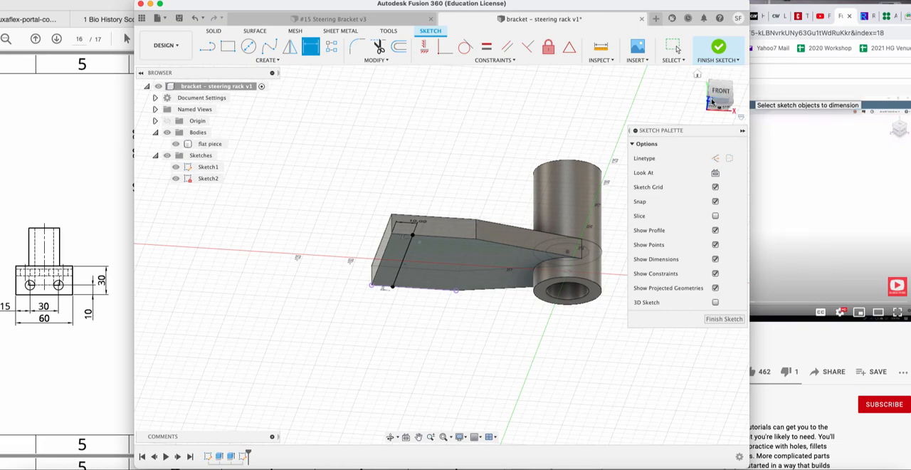
left_click_drag(714, 102, 667, 86)
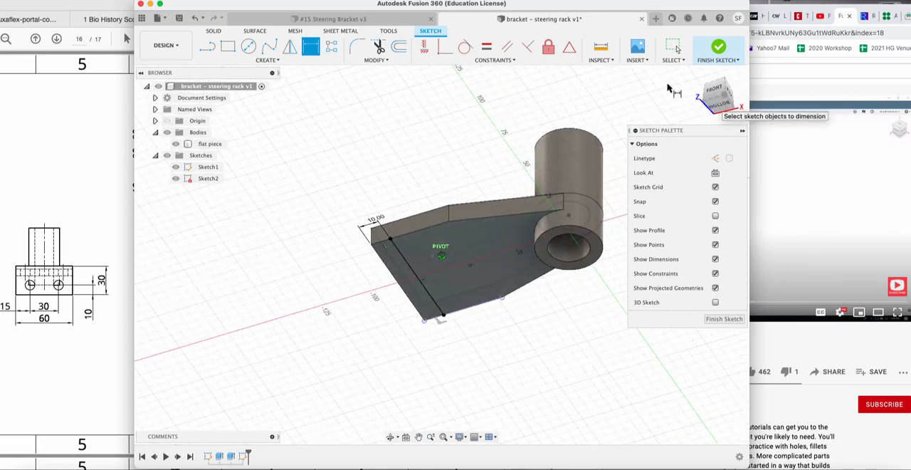
left_click(724, 319)
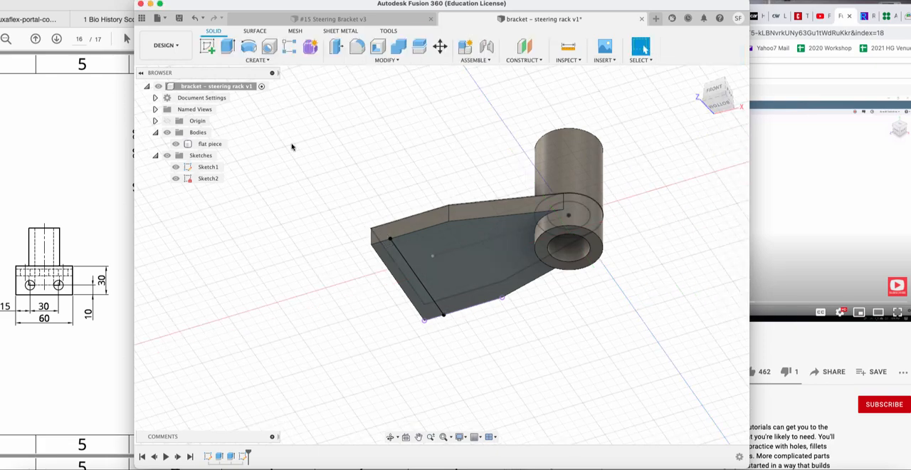
left_click(228, 46)
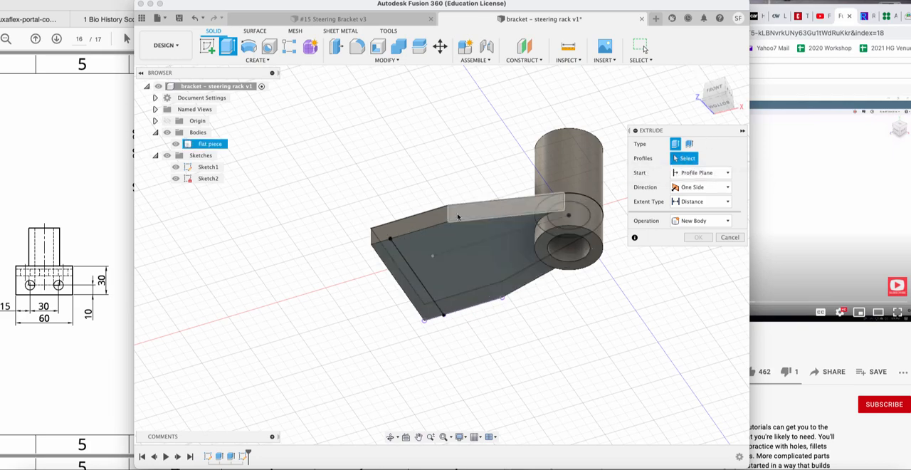
left_click(466, 271)
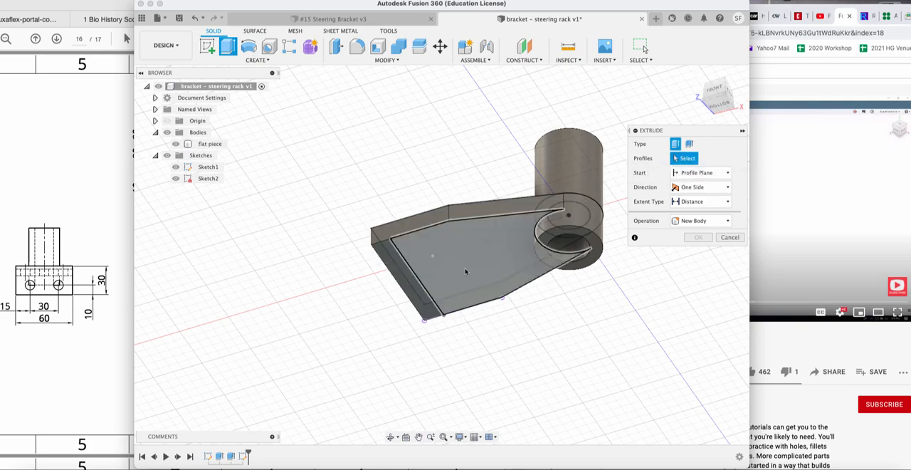
left_click(419, 297)
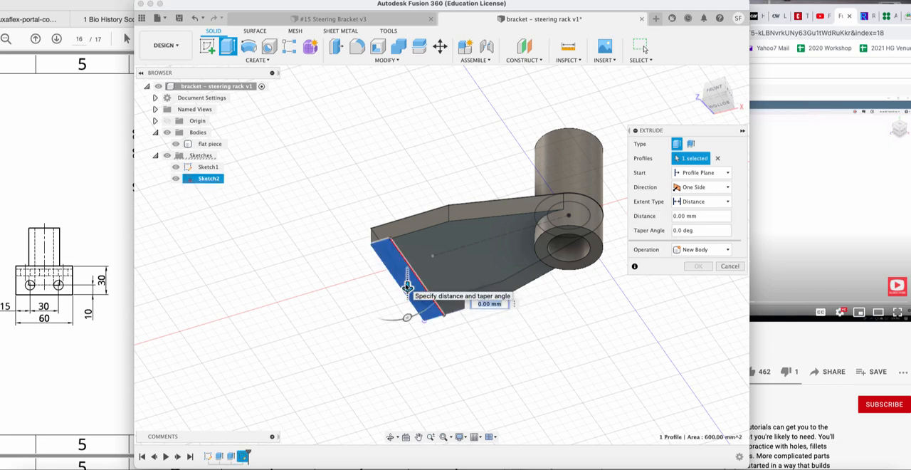
left_click_drag(407, 286, 407, 311)
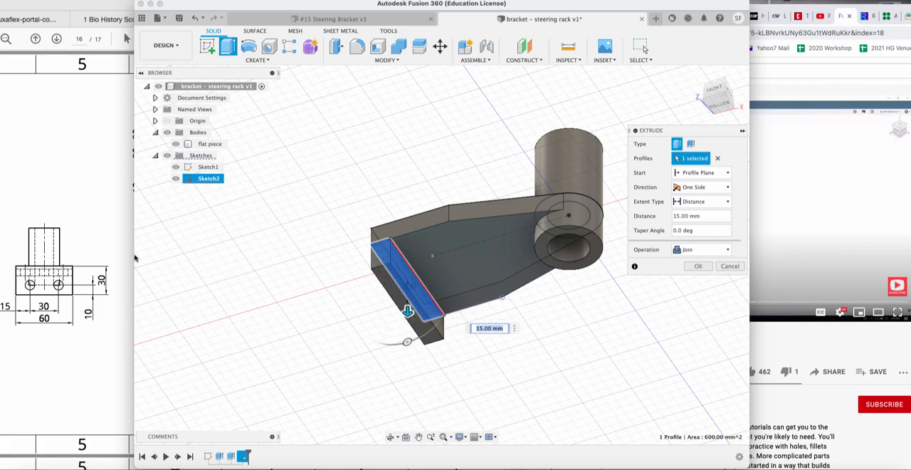
left_click(107, 254)
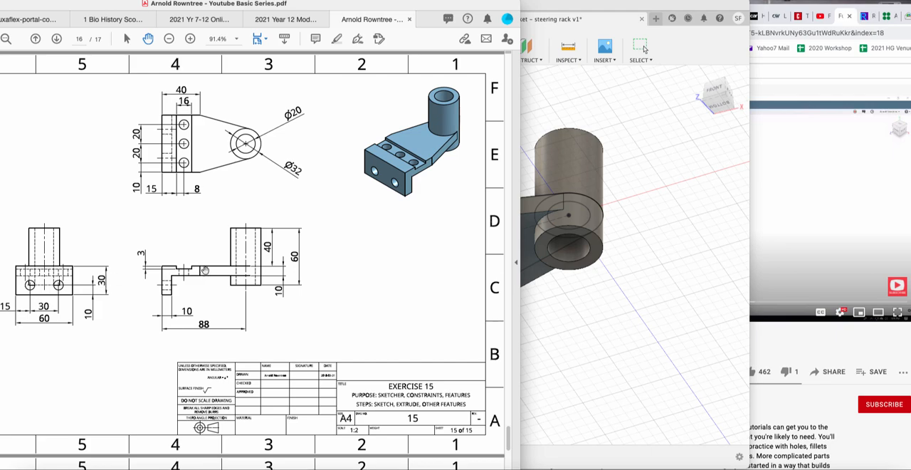
left_click(595, 283)
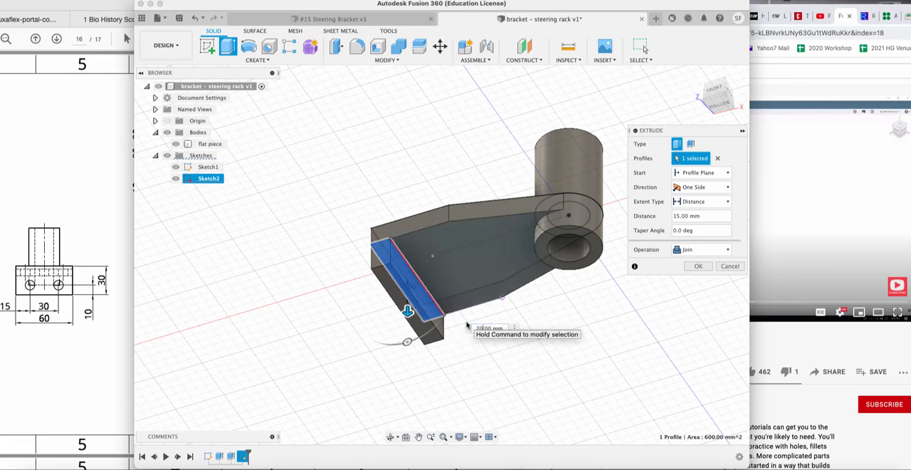
key("Return")
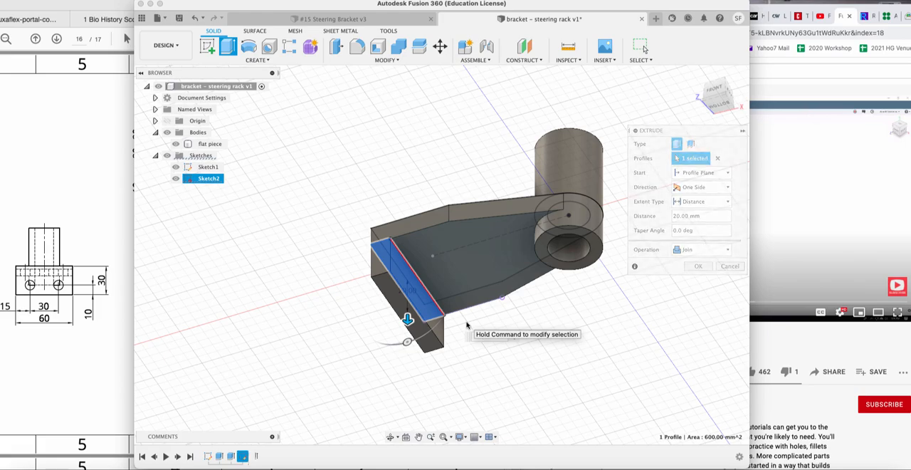
key("Return")
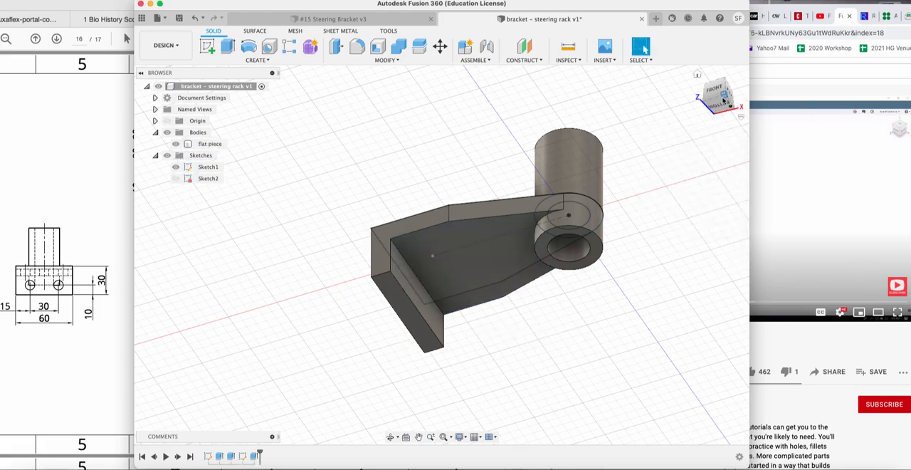
Compare the bracket with the YouTube tutorial and the Exercise 15 PDF drawing, examining the groove across the top of the plate.
left_click_drag(729, 98, 751, 137)
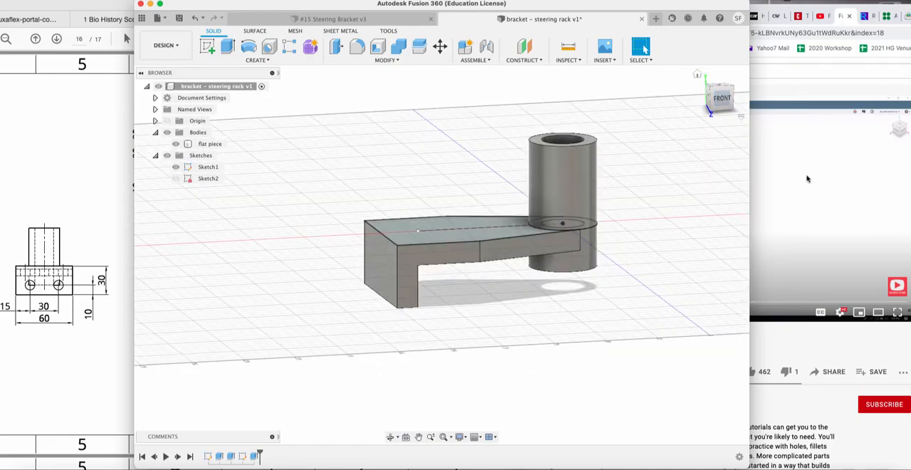
left_click(558, 3)
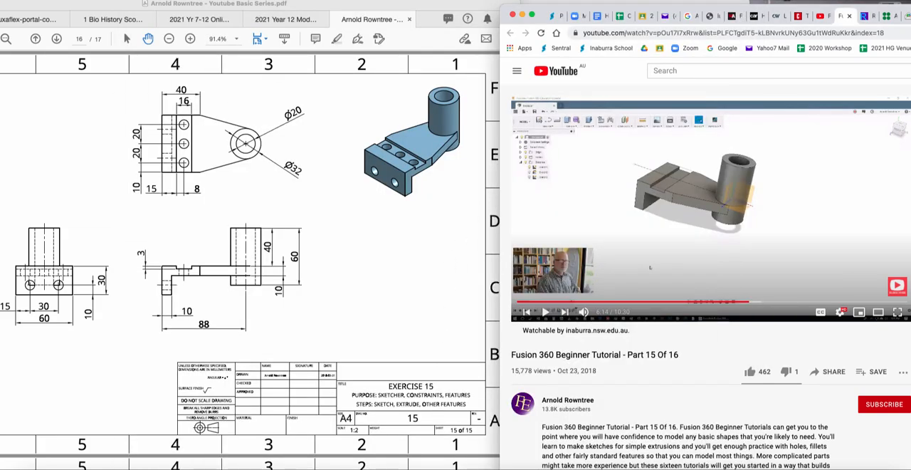
left_click(386, 463)
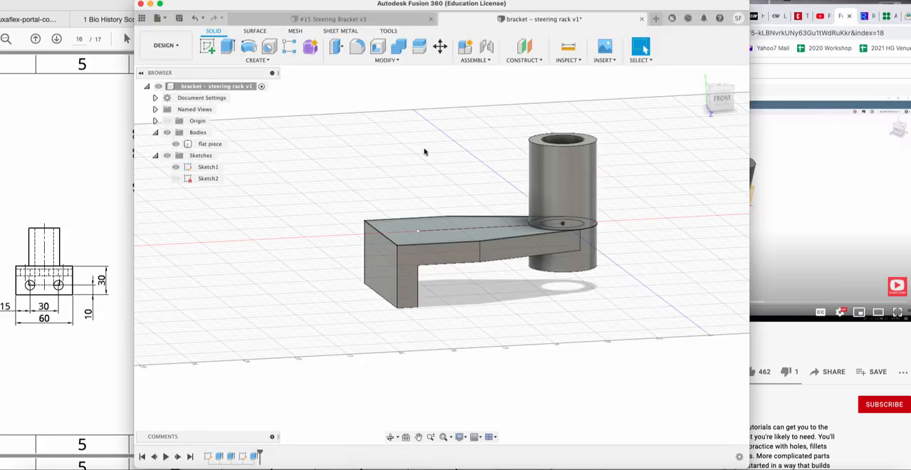
left_click(110, 191)
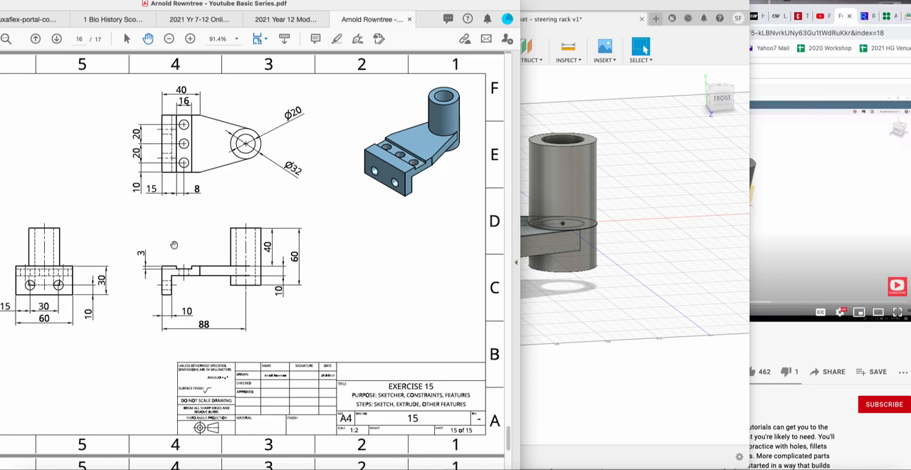
scroll(174, 245, "down", 1)
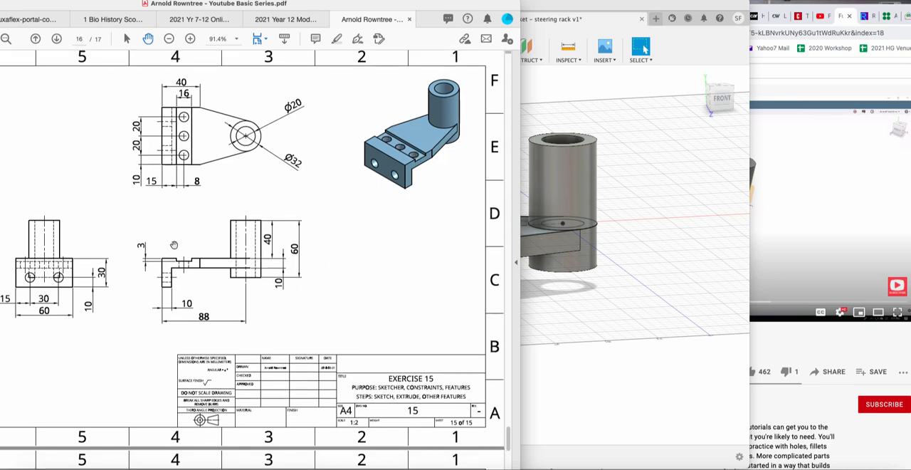
scroll(174, 245, "down", 1)
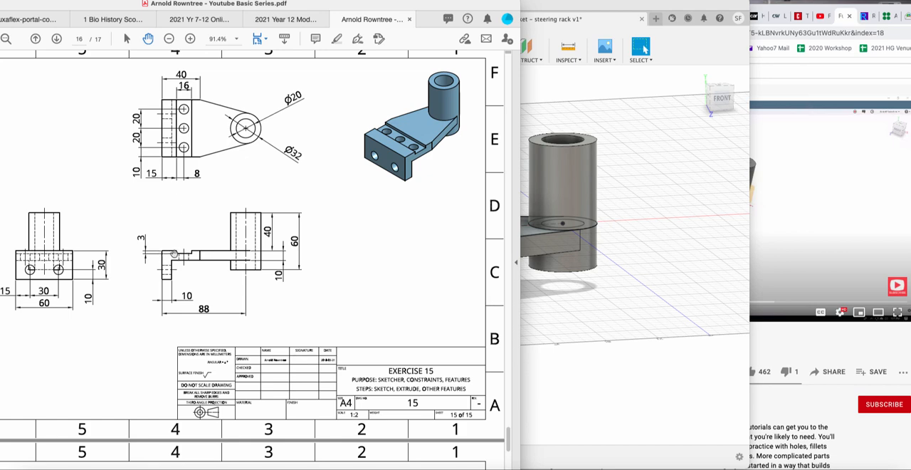
left_click(588, 91)
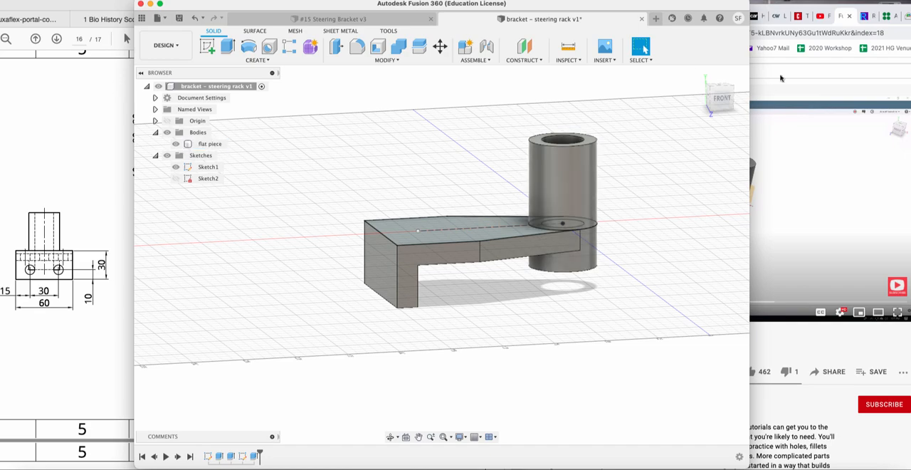
Start a sketch on the plate's straight side face and draw a rectangle about 18 by 5 mm down from its top edge.
left_click(207, 48)
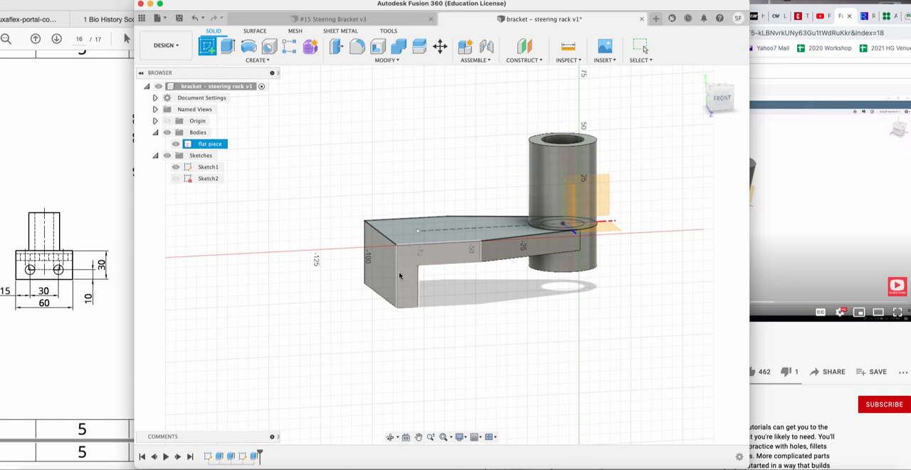
left_click(445, 255)
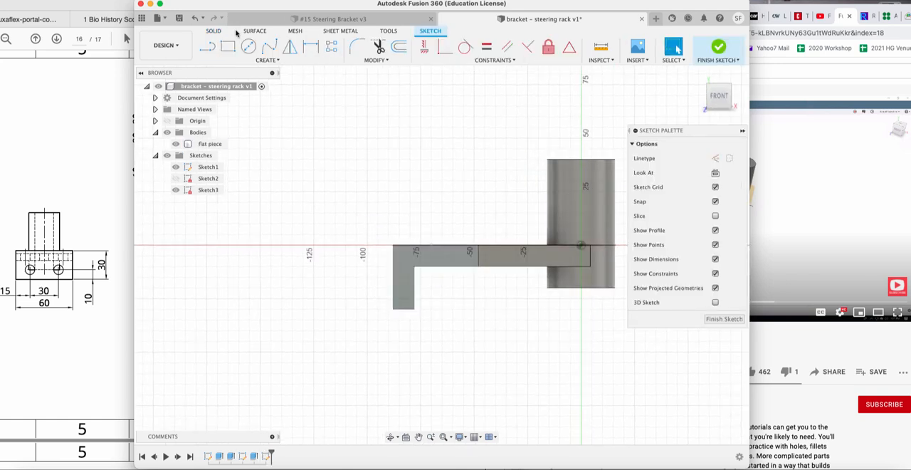
left_click(228, 47)
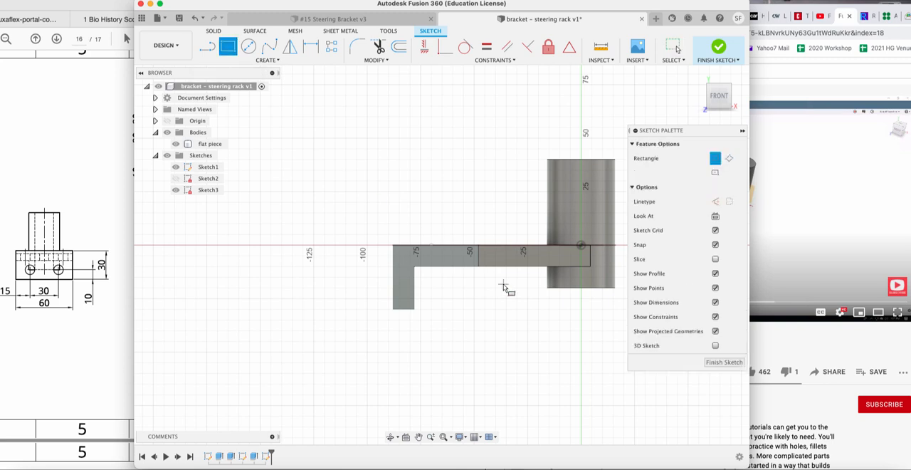
left_click(425, 246)
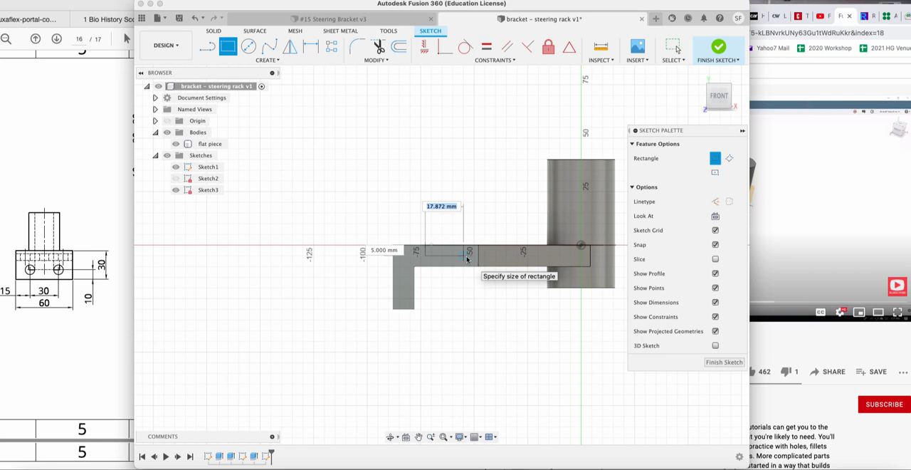
left_click(467, 259)
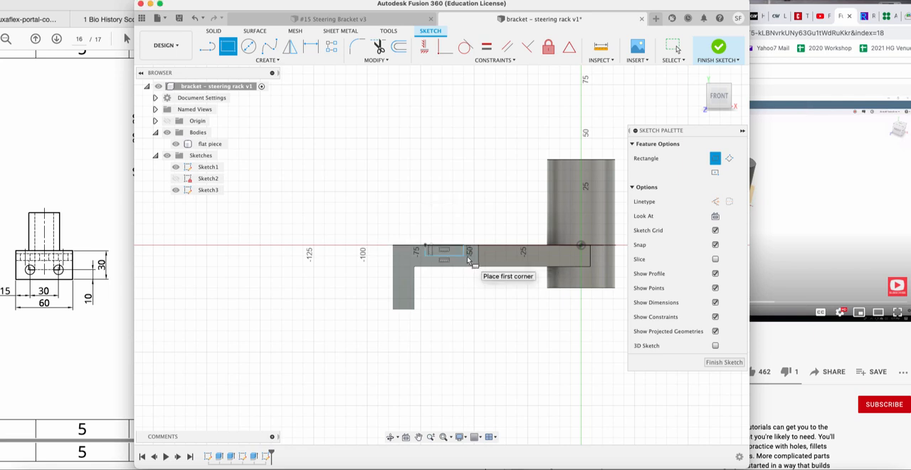
Dimension the groove rectangle's width to 16 mm, checking the value against the Exercise 15 drawing.
left_click(313, 47)
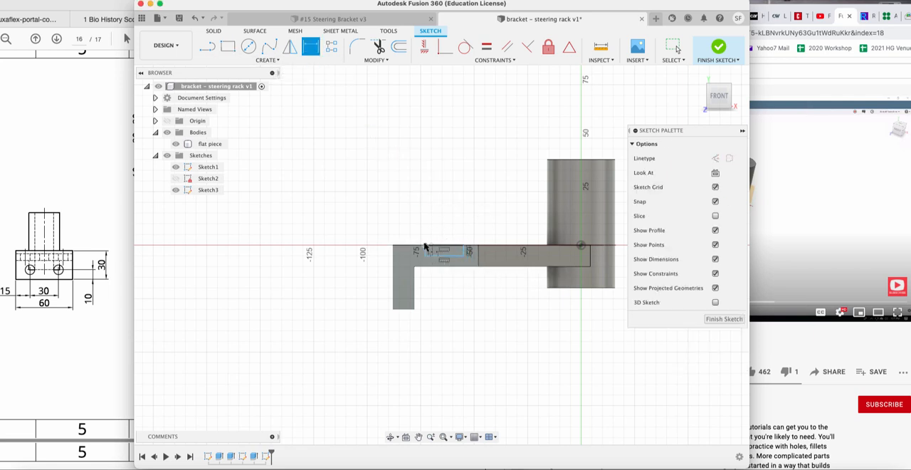
left_click(425, 246)
left_click(463, 247)
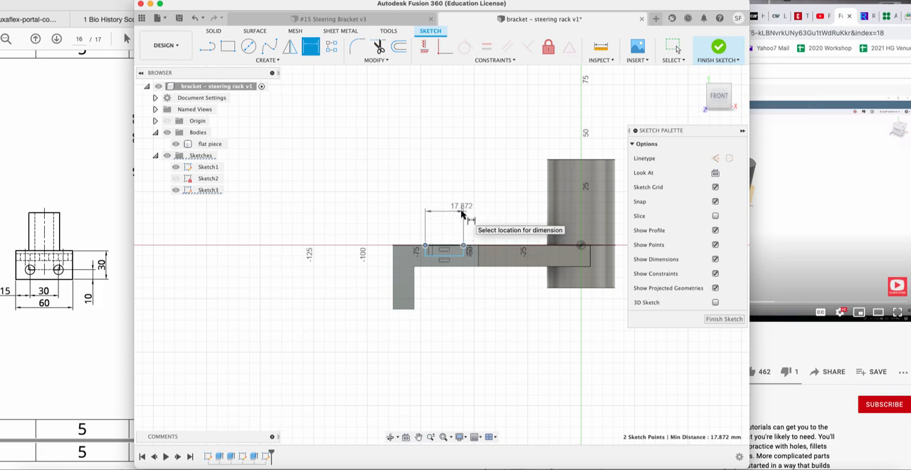
left_click(463, 212)
key("Return")
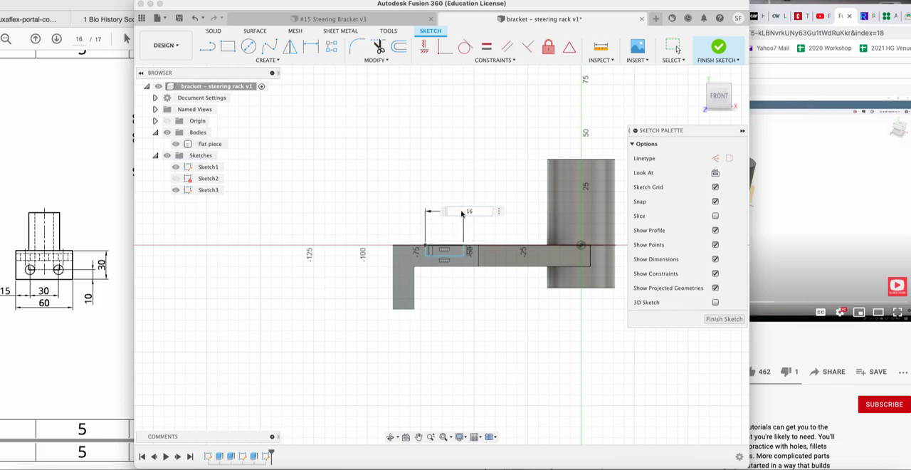
left_click(114, 229)
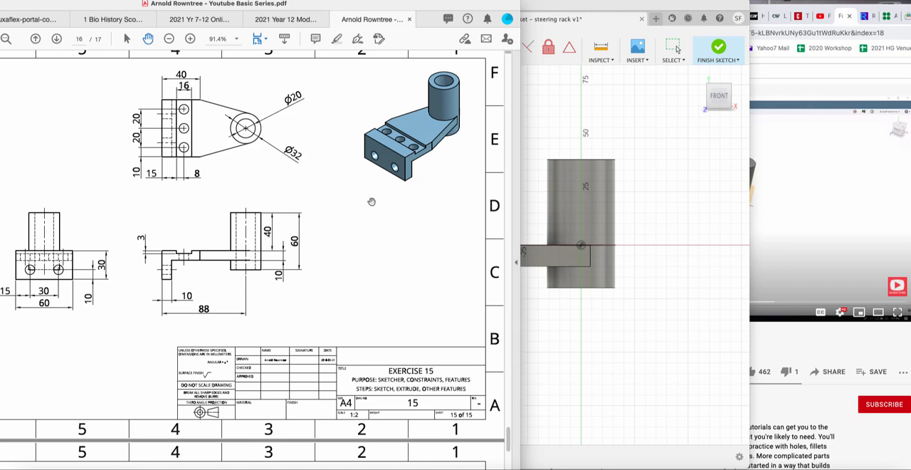
left_click(669, 166)
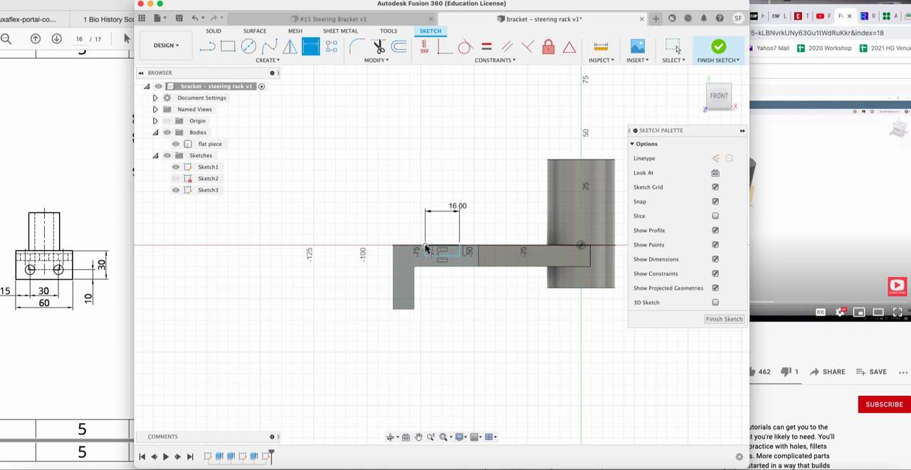
Dimension the groove rectangle's depth to 3 mm.
left_click(425, 245)
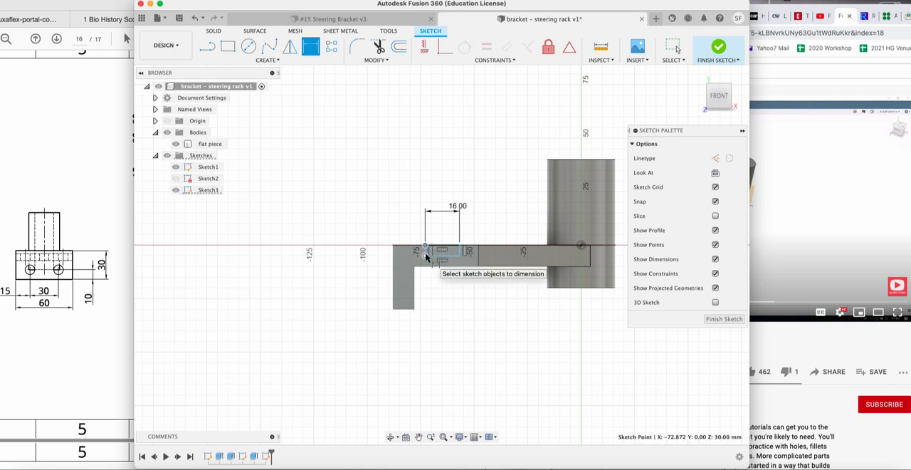
left_click(426, 256)
left_click(375, 258)
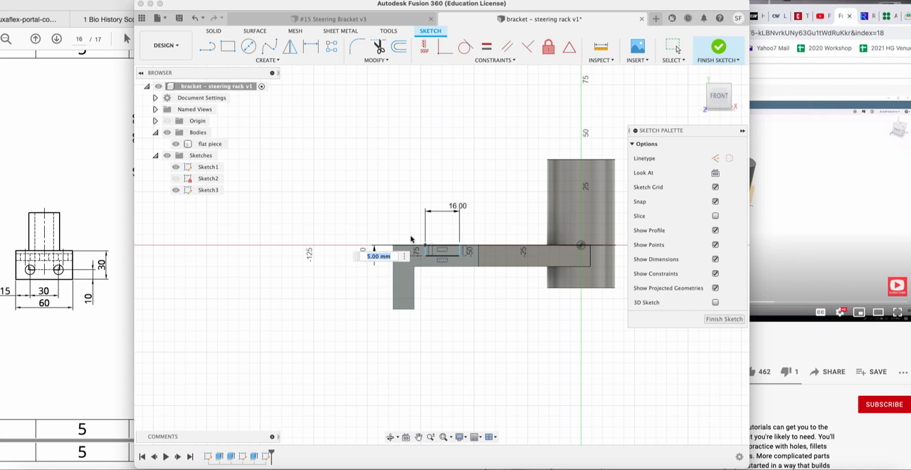
type("3")
key("Return")
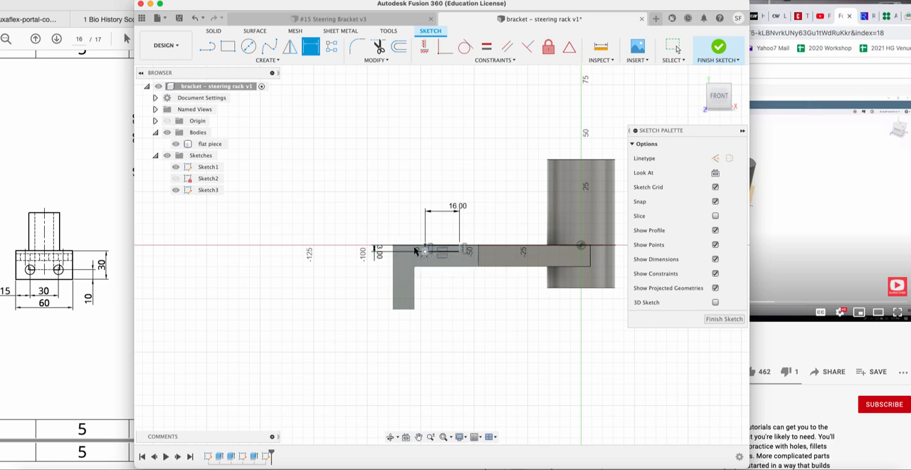
scroll(440, 247, "up", 2)
scroll(440, 247, "up", 2)
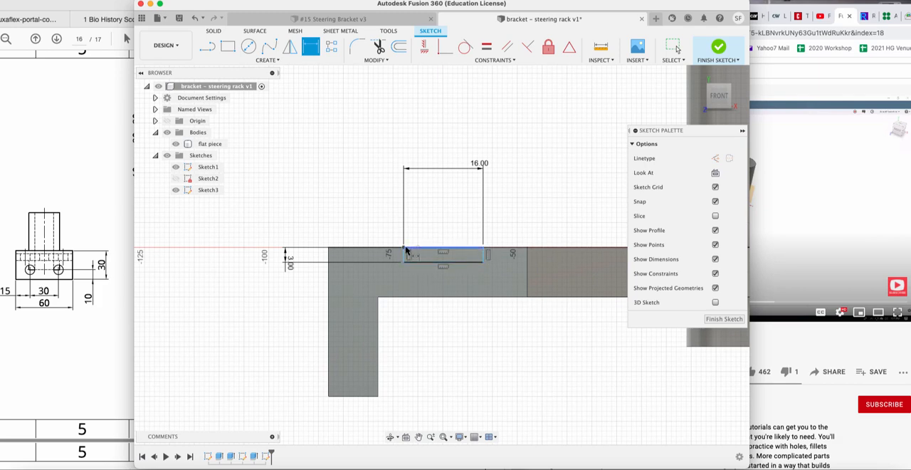
Dimension the groove rectangle 15 mm from the plate's flanged end and finish the sketch.
left_click(403, 249)
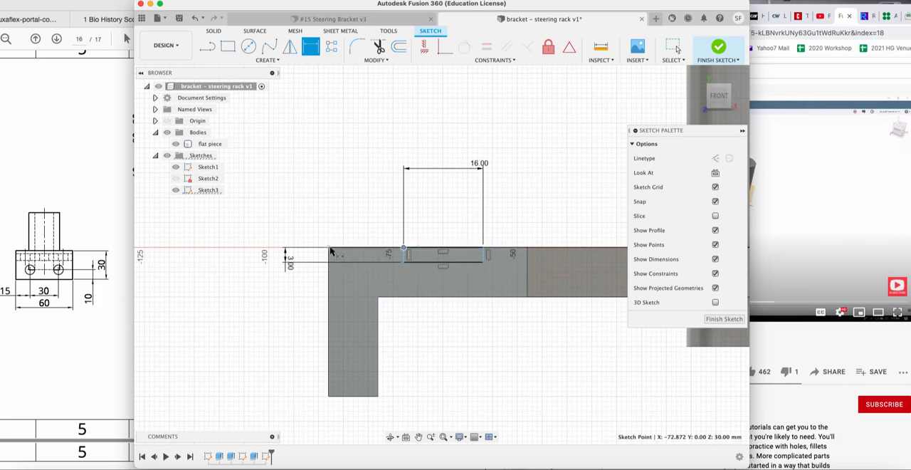
left_click(329, 250)
left_click(356, 214)
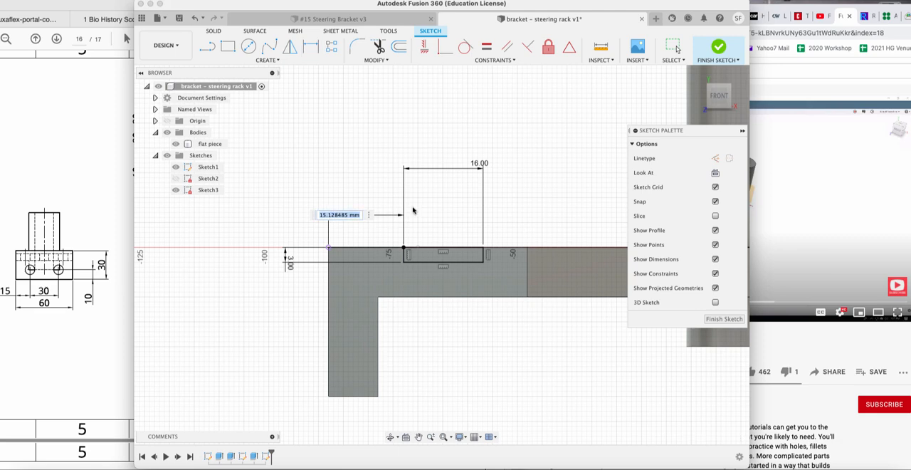
type("15")
key("Return")
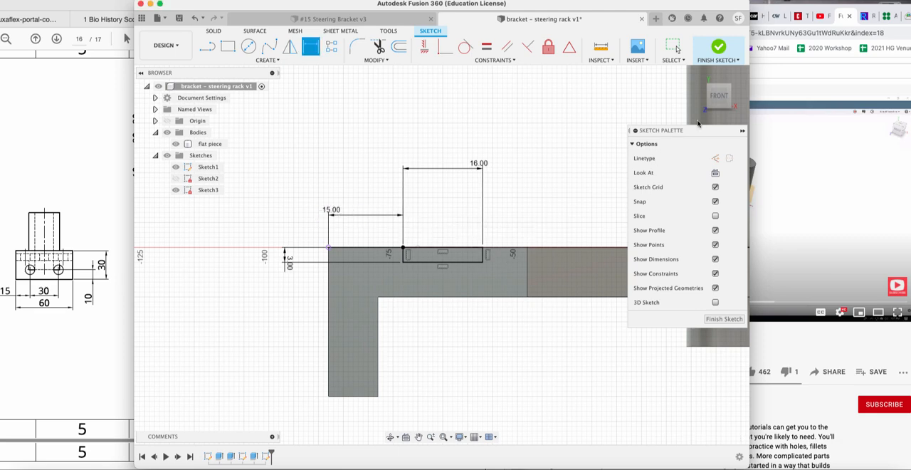
left_click(724, 318)
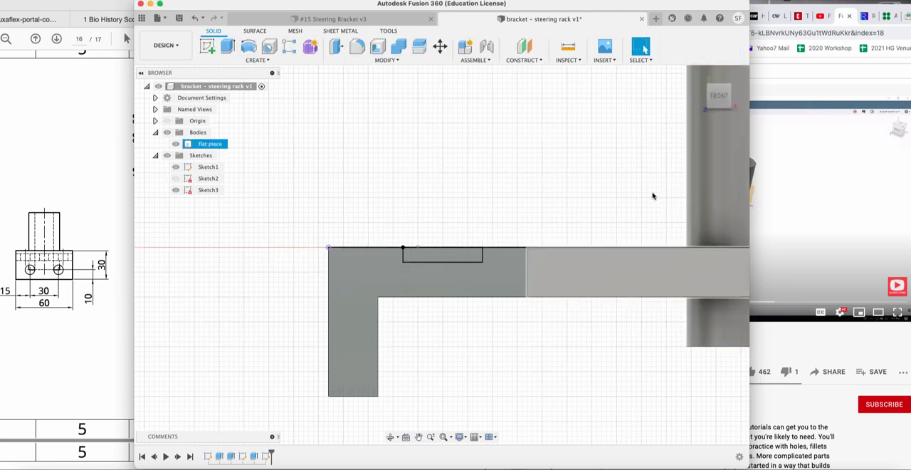
Extrude the groove profile -95 mm as a cut across the full width of the plate.
left_click(698, 75)
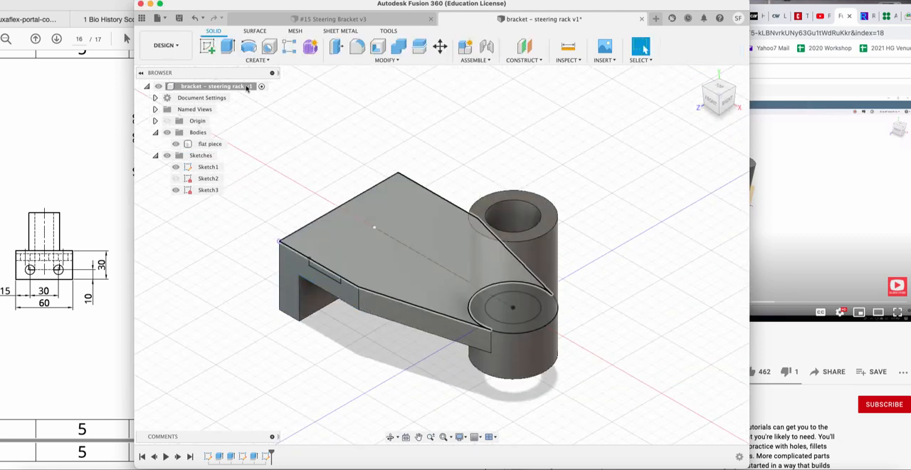
left_click(229, 48)
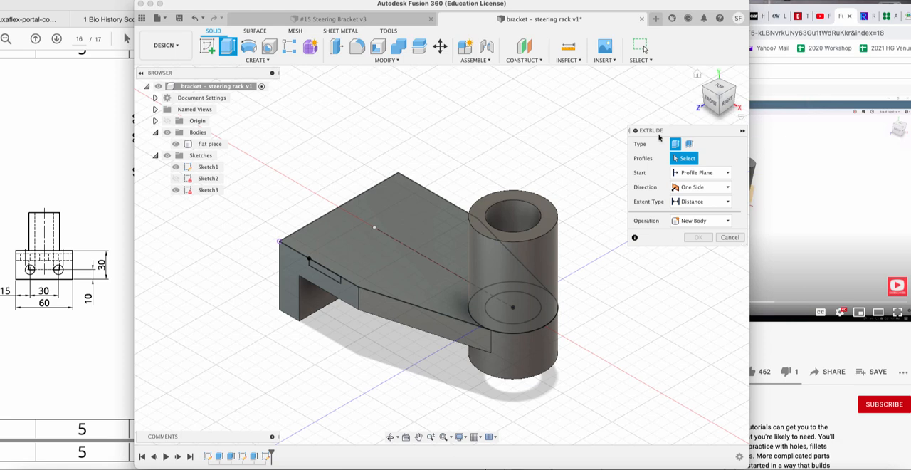
left_click(328, 275)
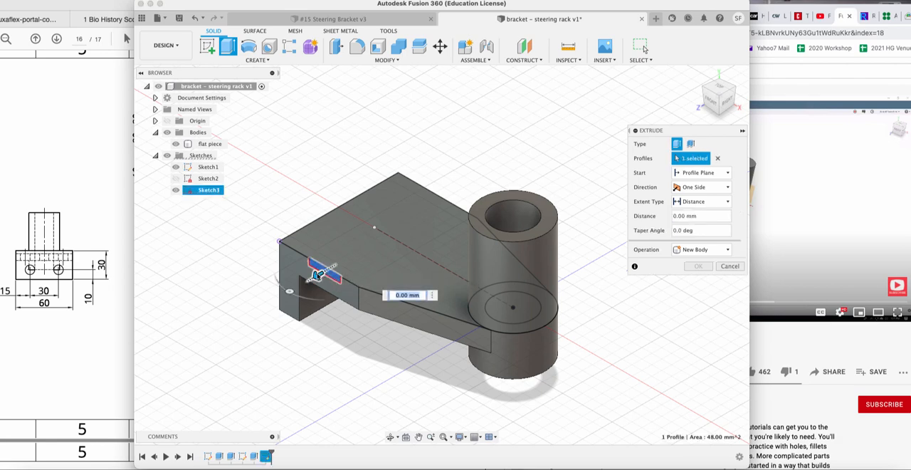
left_click_drag(270, 292, 484, 170)
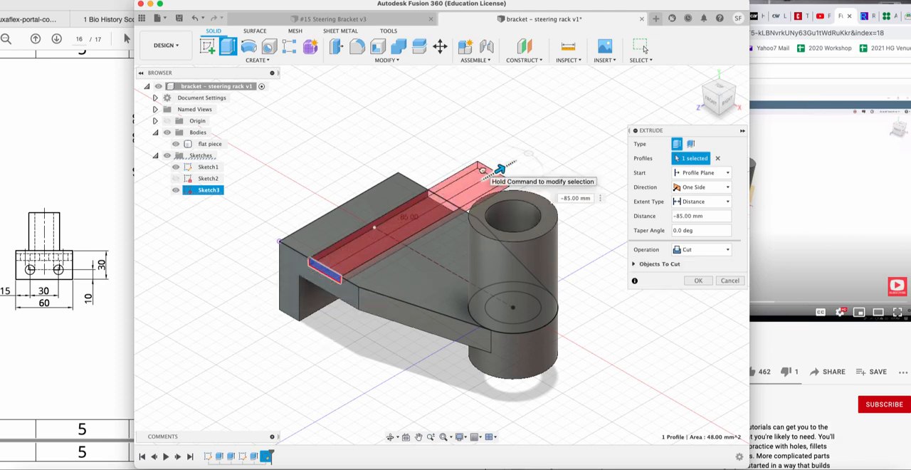
left_click_drag(483, 170, 490, 177)
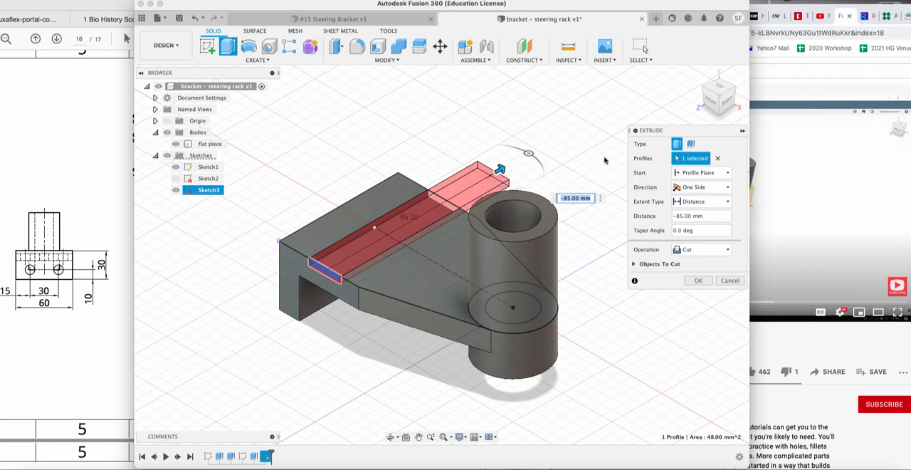
left_click(692, 250)
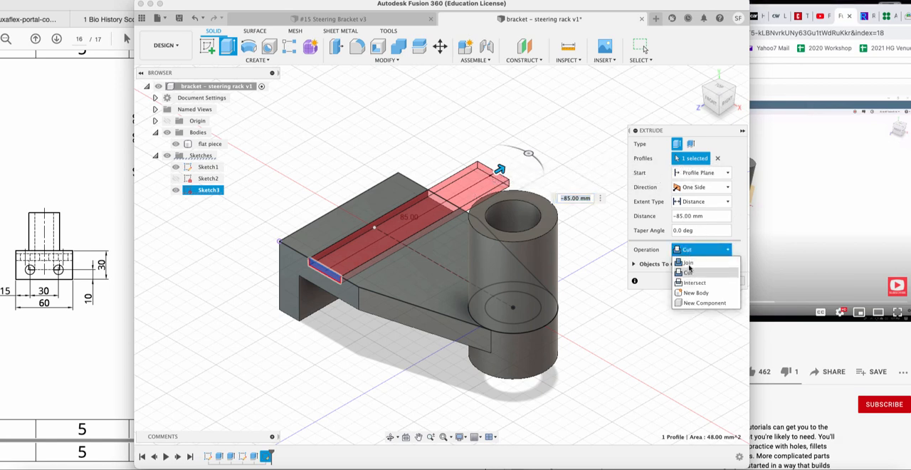
left_click_drag(501, 170, 240, 320)
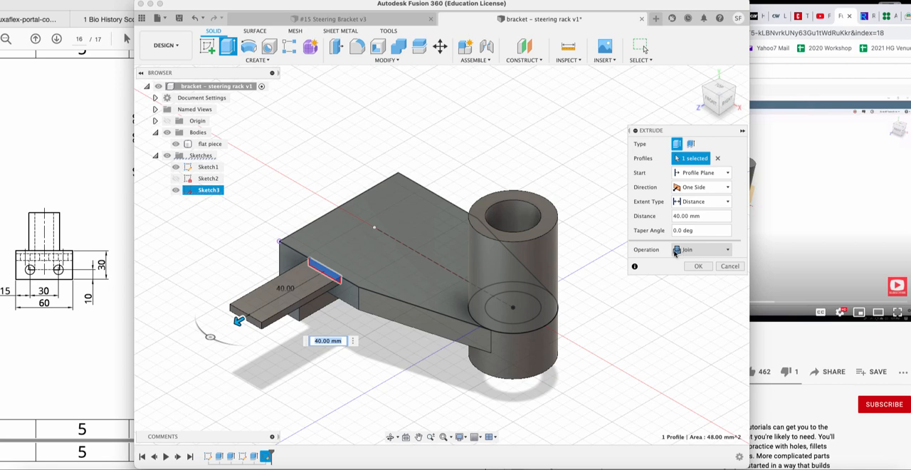
left_click_drag(239, 321, 521, 158)
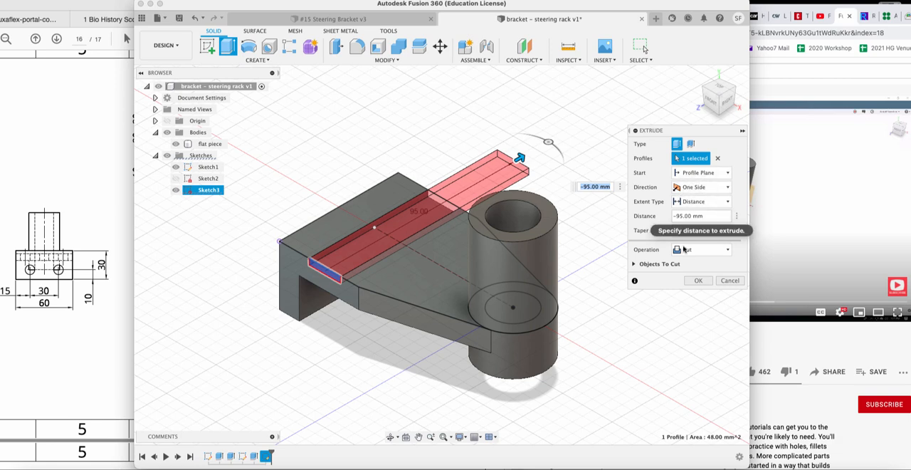
left_click(698, 280)
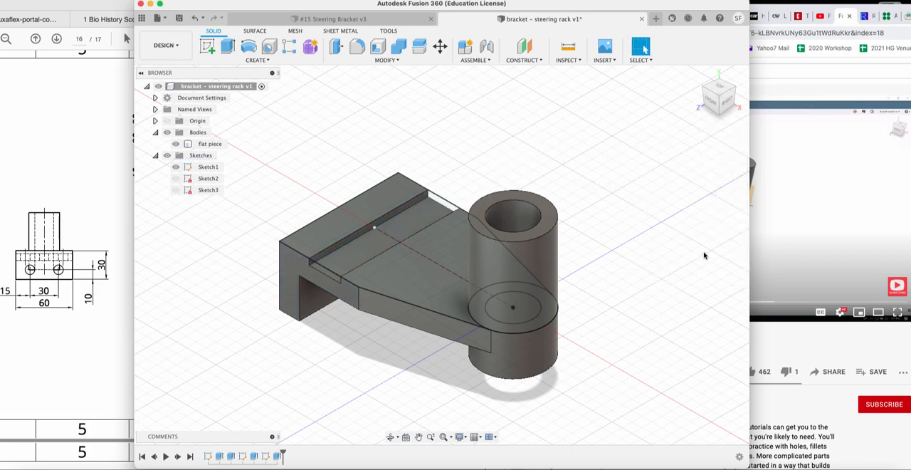
Compare the grooved bracket with the YouTube tutorial and the Exercise 15 drawing, examining the holes in the groove.
mouse_move(705, 86)
left_mouse_down()
mouse_move(730, 69)
mouse_move(709, 94)
mouse_move(752, 90)
mouse_move(741, 87)
mouse_move(738, 99)
mouse_move(733, 90)
mouse_move(745, 100)
left_mouse_up()
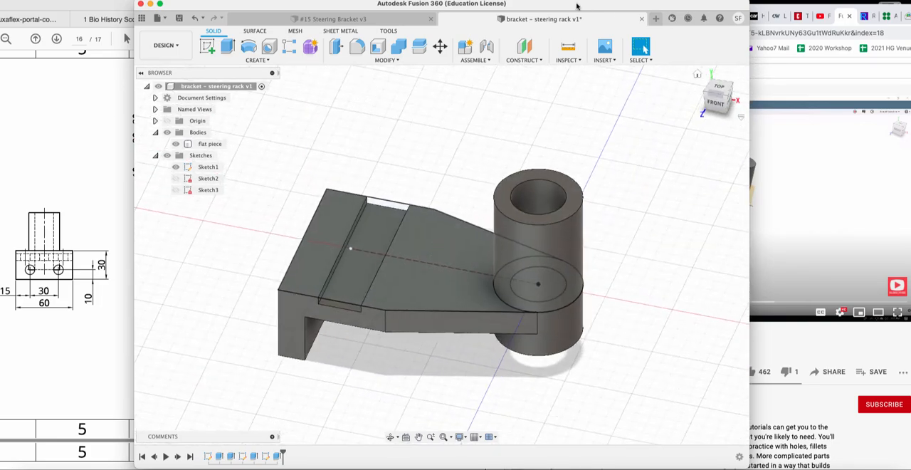
left_click(560, 2)
left_click(569, 17)
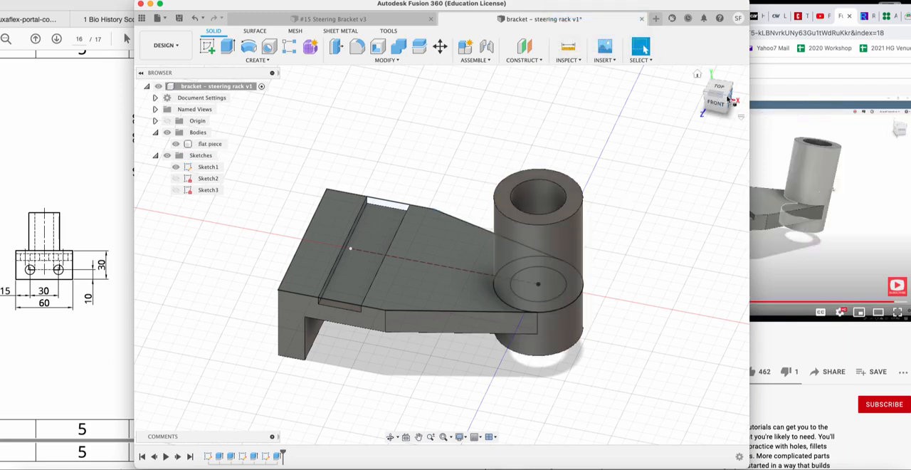
mouse_move(719, 92)
left_mouse_down()
mouse_move(712, 77)
mouse_move(698, 93)
mouse_move(724, 96)
left_mouse_up()
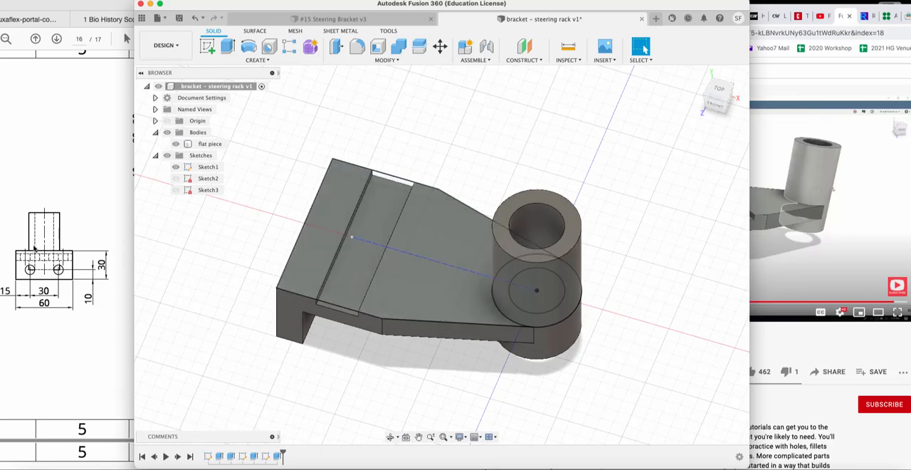
left_click(74, 227)
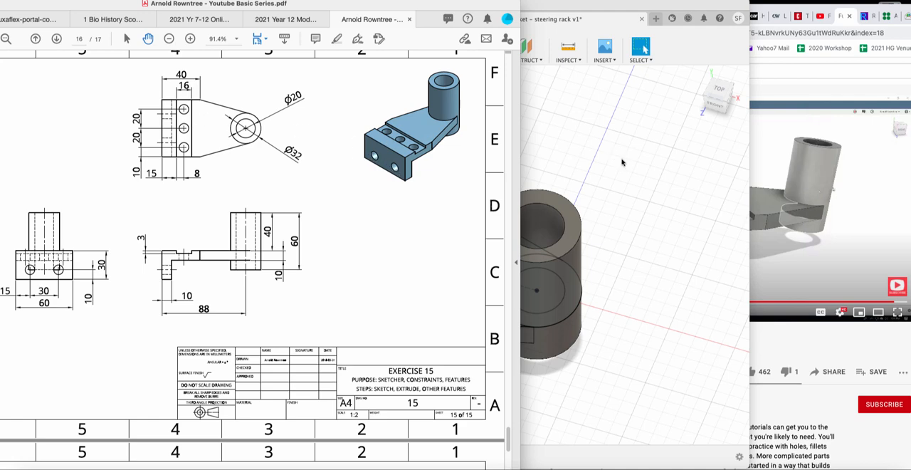
left_click(541, 153)
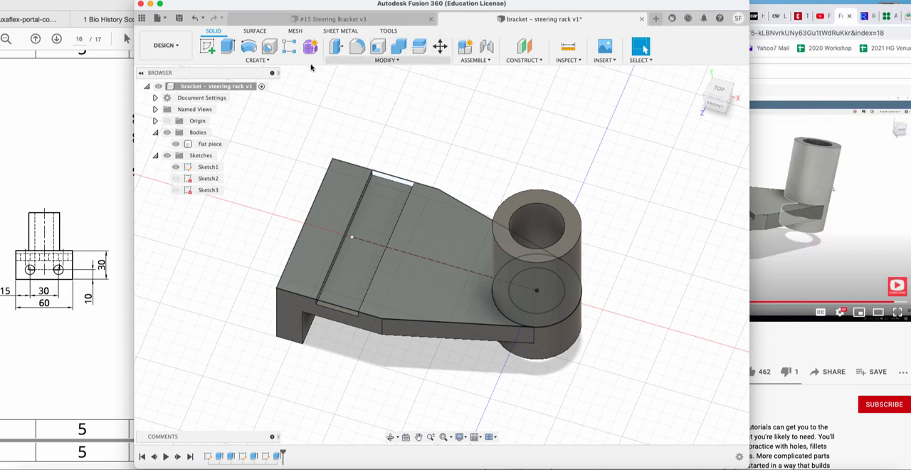
left_click(207, 48)
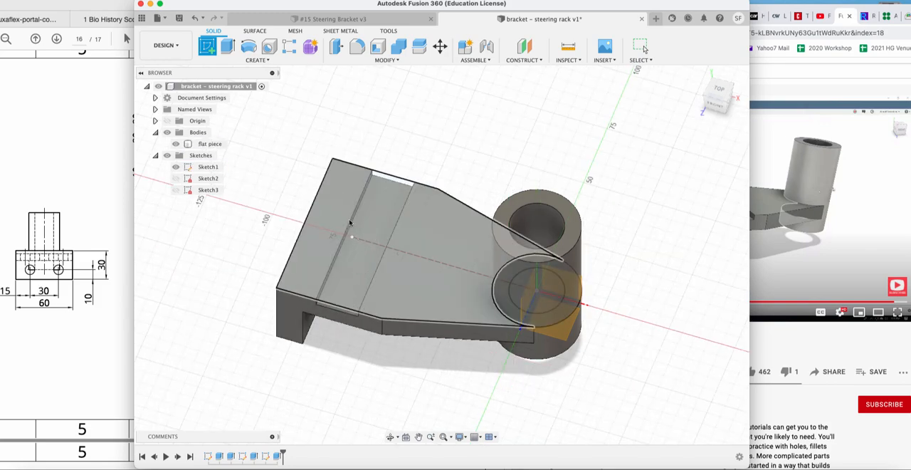
left_click(175, 190)
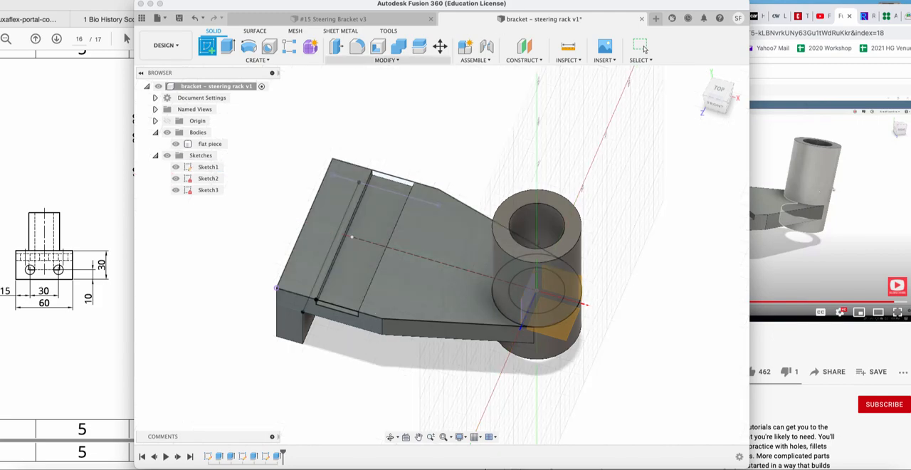
left_click(556, 0)
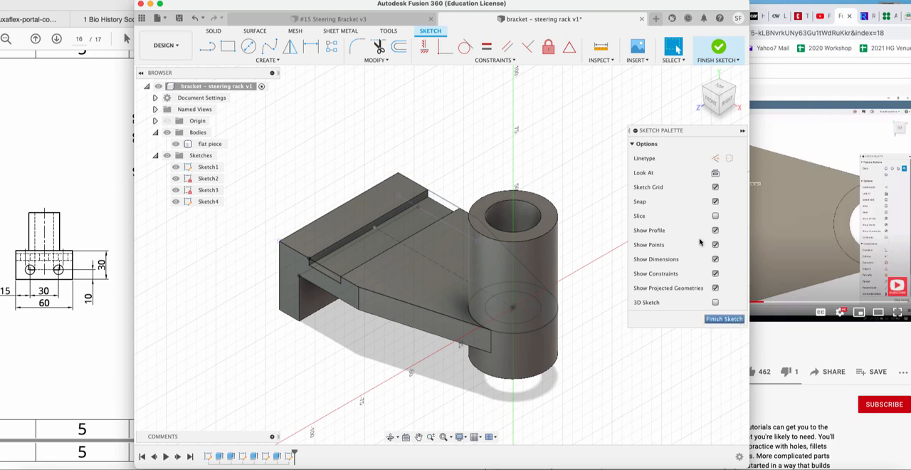
left_click(249, 47)
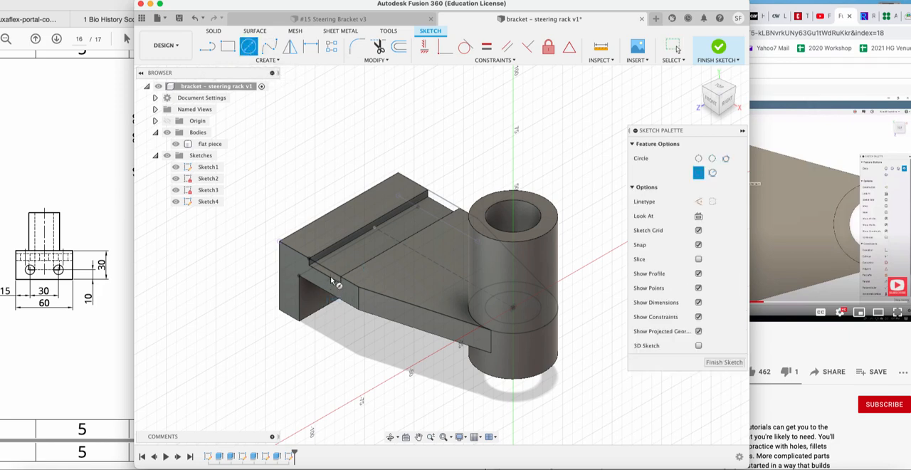
key("Escape")
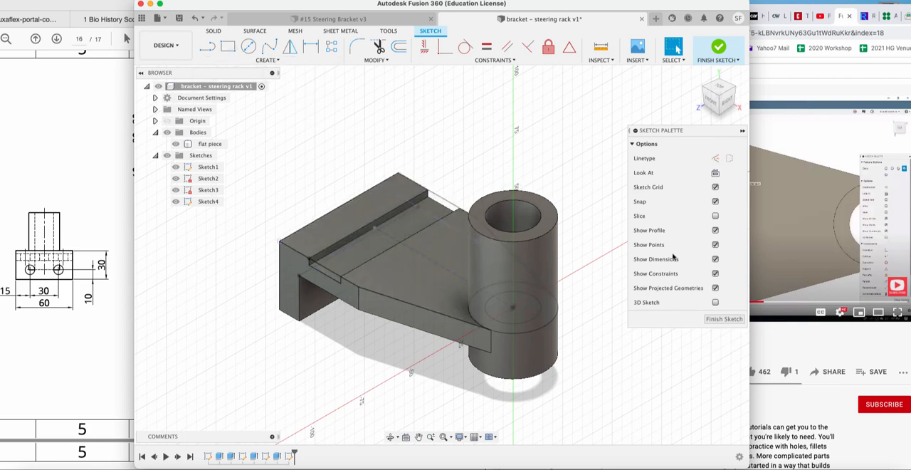
left_click(719, 319)
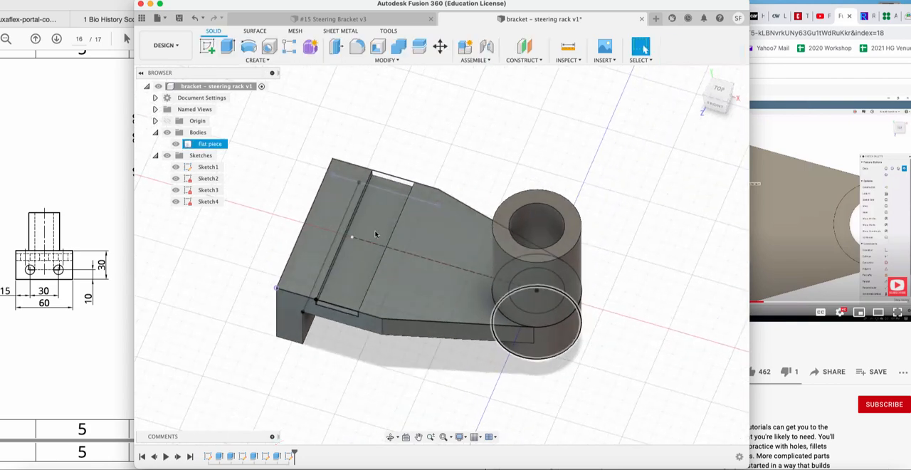
Hide Sketch1 and start a new sketch on the groove's floor face.
left_click(206, 48)
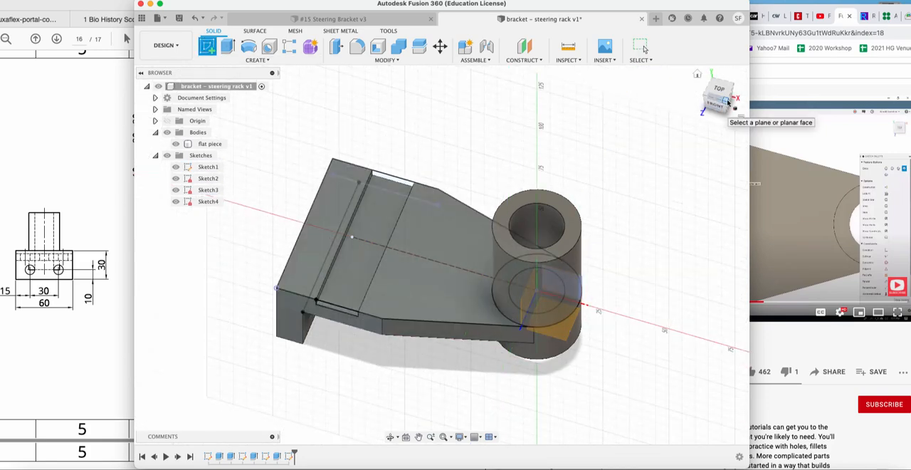
left_click(725, 103)
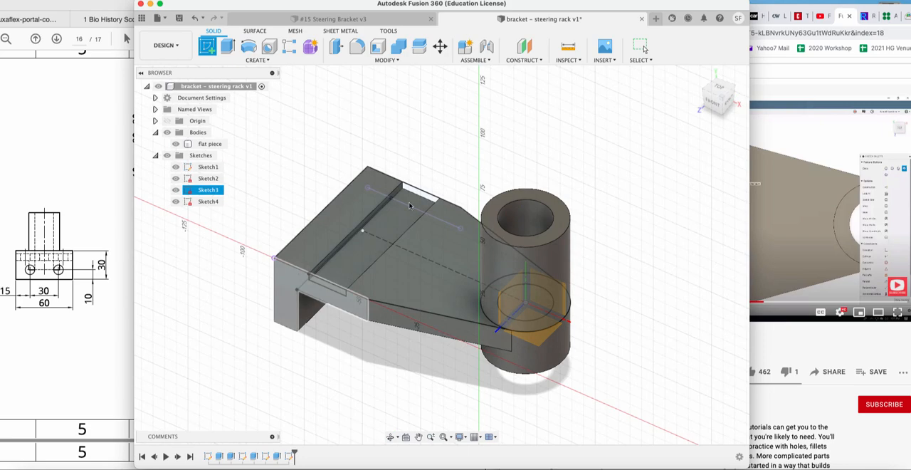
left_click(323, 274)
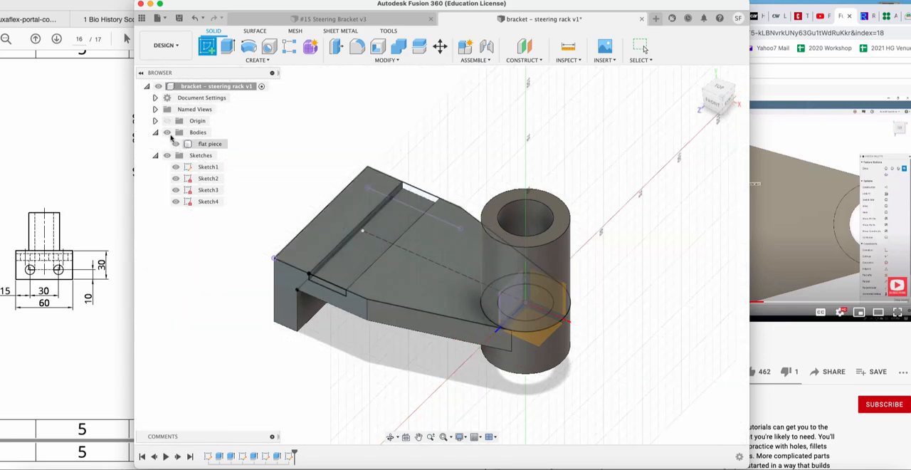
left_click(207, 177)
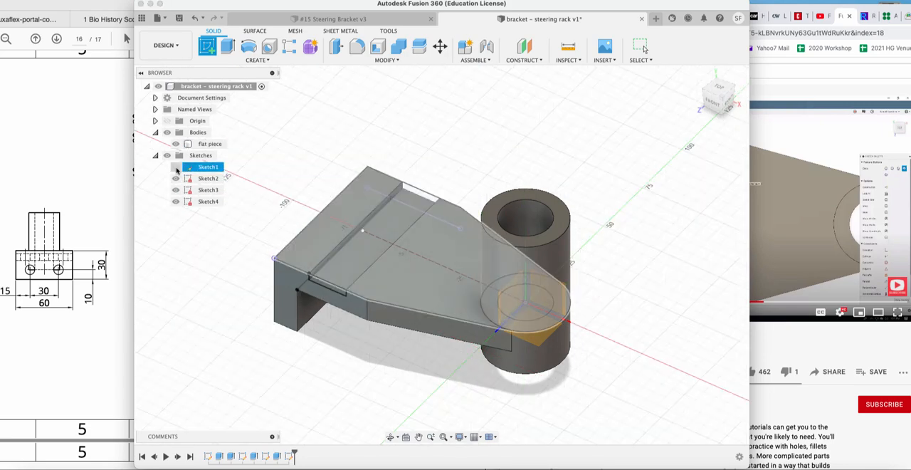
left_click(346, 276)
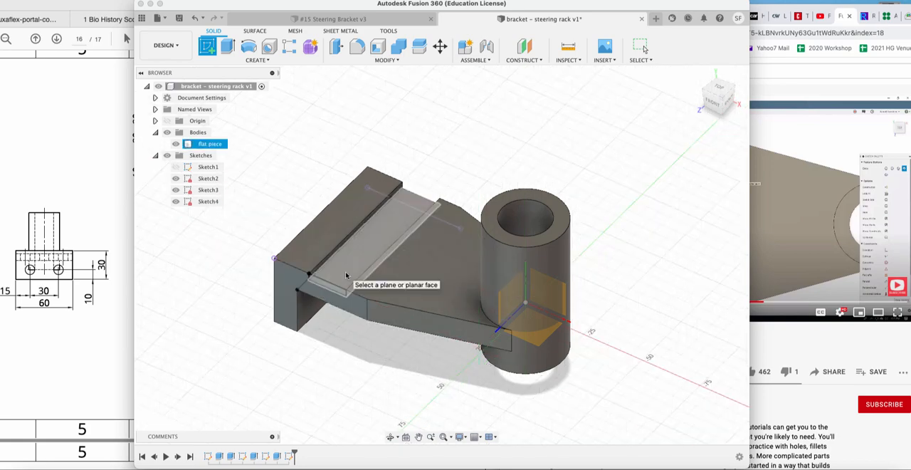
scroll(350, 266, "up", 3)
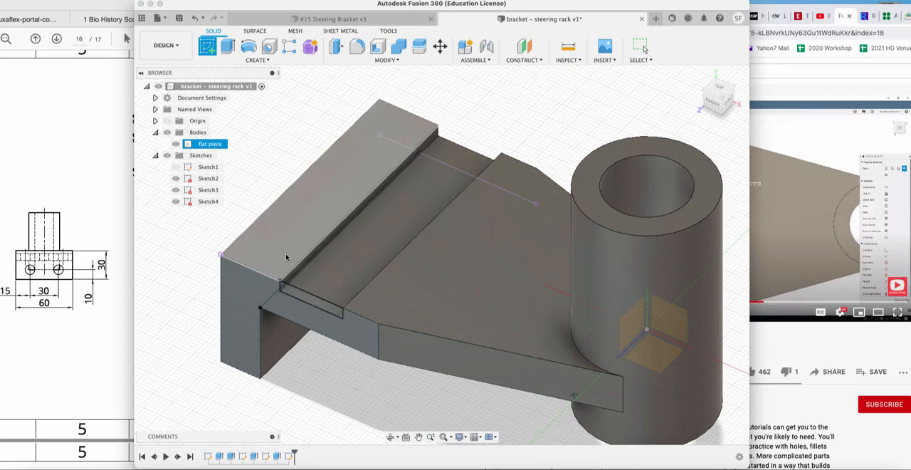
left_click(334, 288)
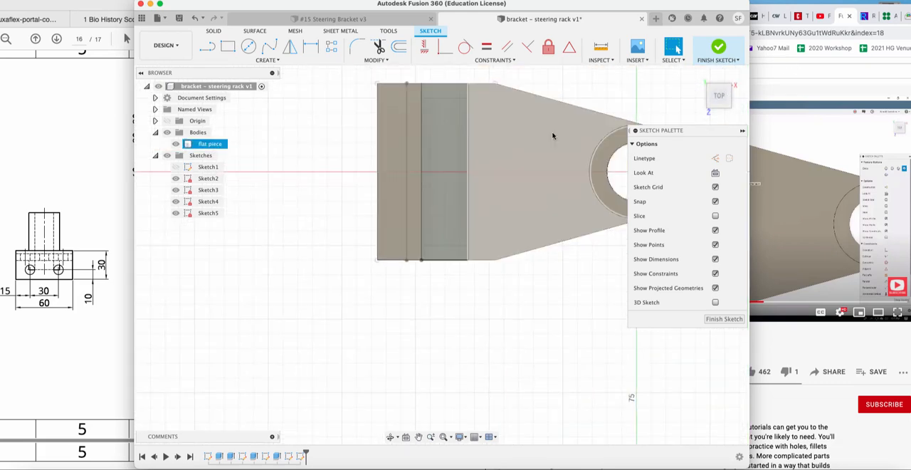
Sketch a circle near one end of the groove floor and dimension its diameter to 10 mm.
middle_click_drag(508, 165, 436, 223)
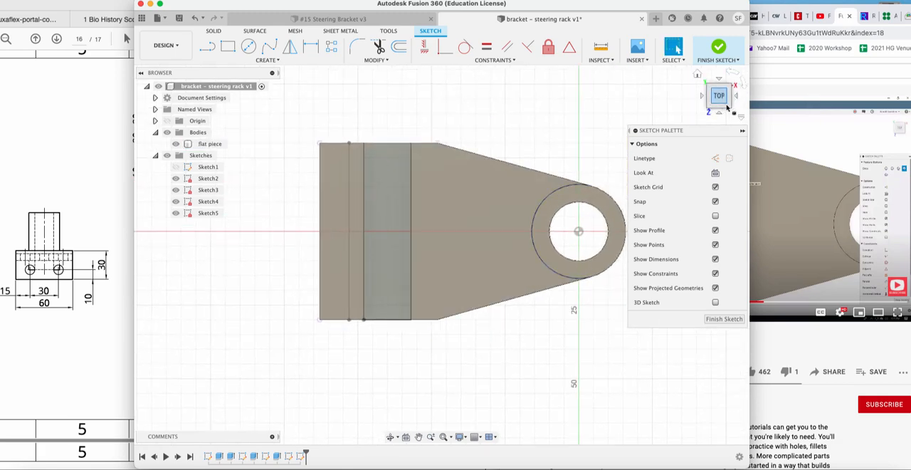
left_click(725, 105)
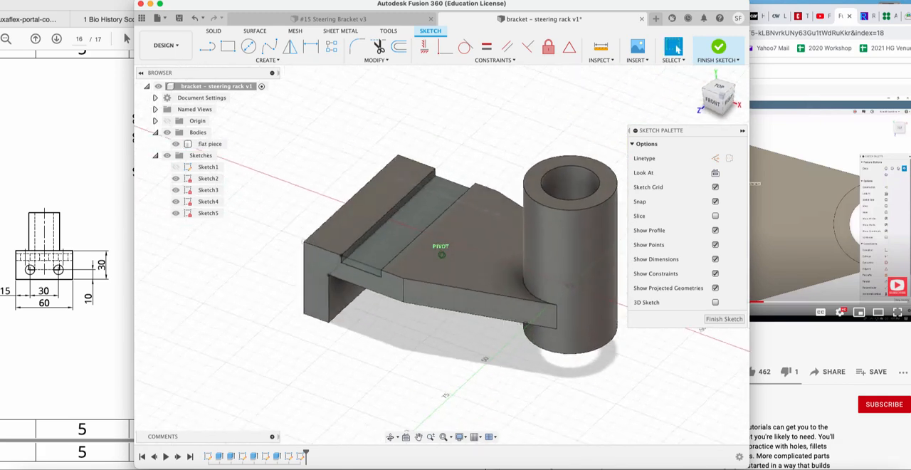
left_click(718, 91)
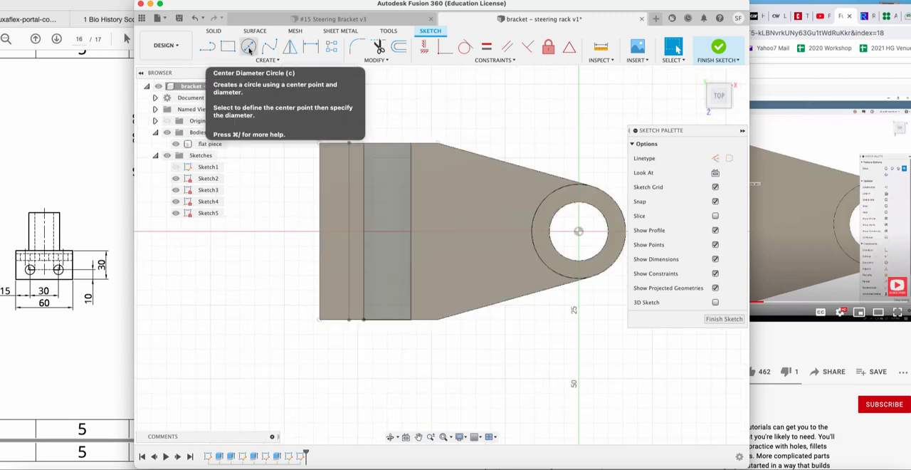
left_click(249, 47)
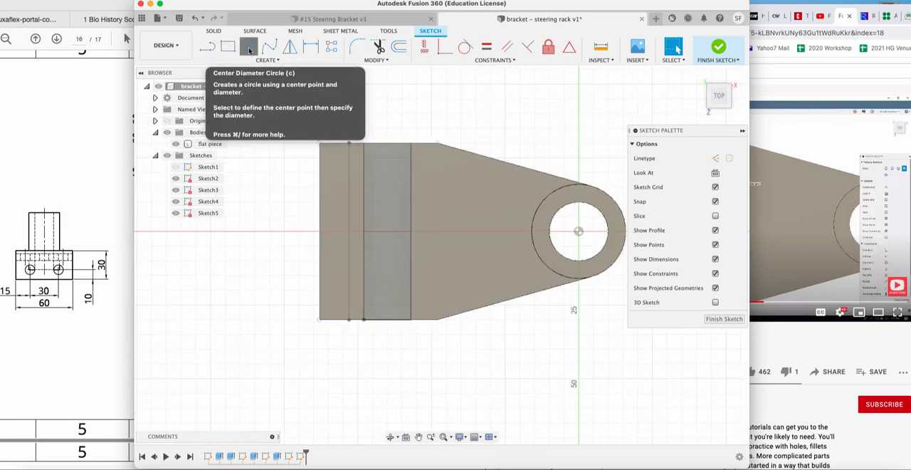
left_click(378, 162)
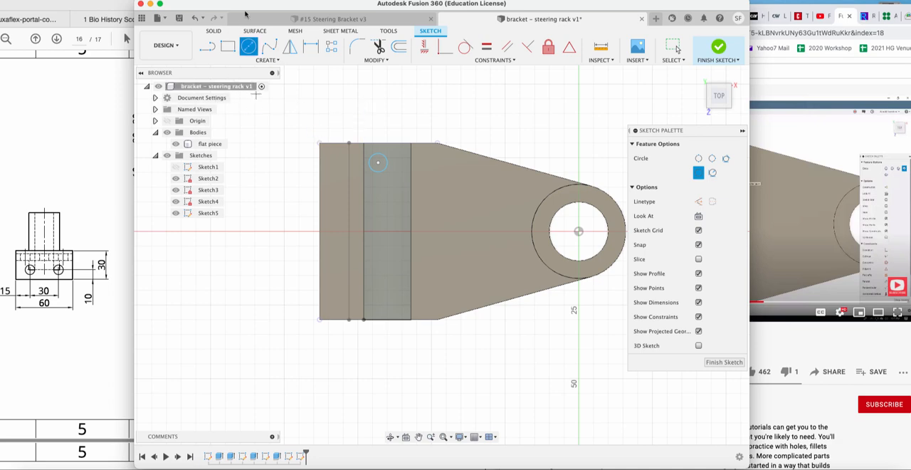
mouse_move(246, 10)
left_mouse_down()
mouse_move(472, 10)
mouse_move(265, 10)
left_mouse_up()
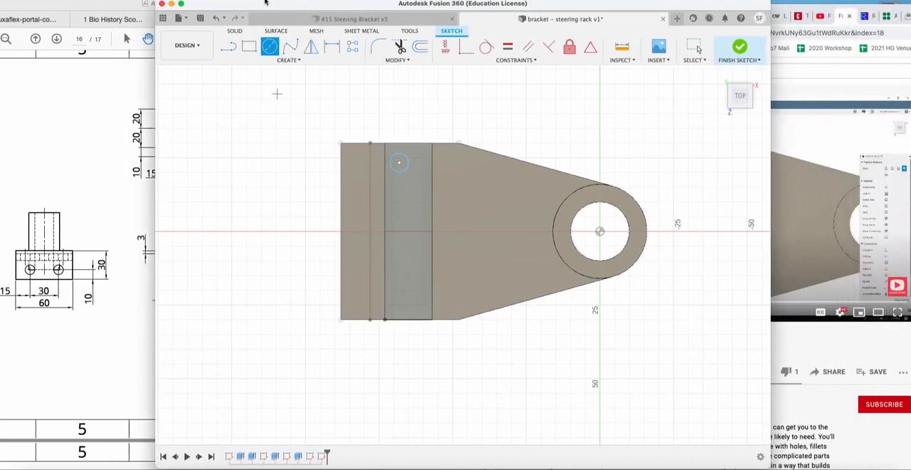
left_click(331, 47)
left_click(396, 162)
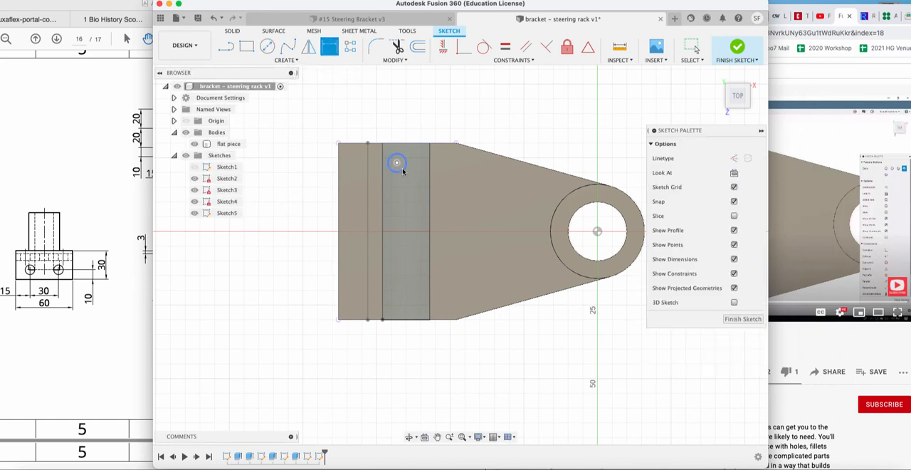
left_click(425, 121)
type("10")
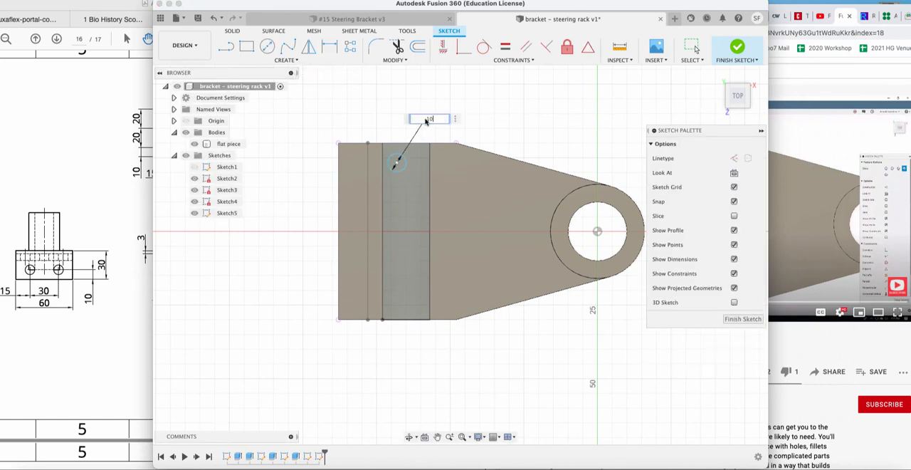
key("Return")
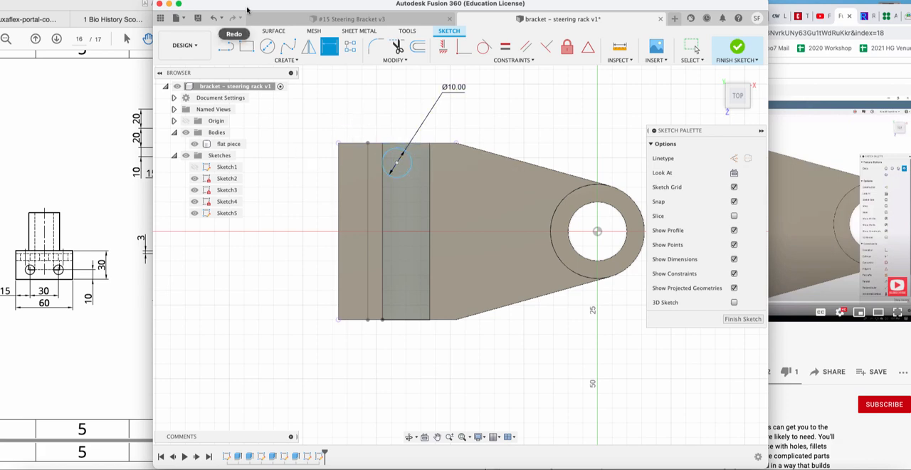
Check the Exercise 15 drawing and dimension the circle's centre 8 mm from the groove's flange-side edge.
left_click(116, 114)
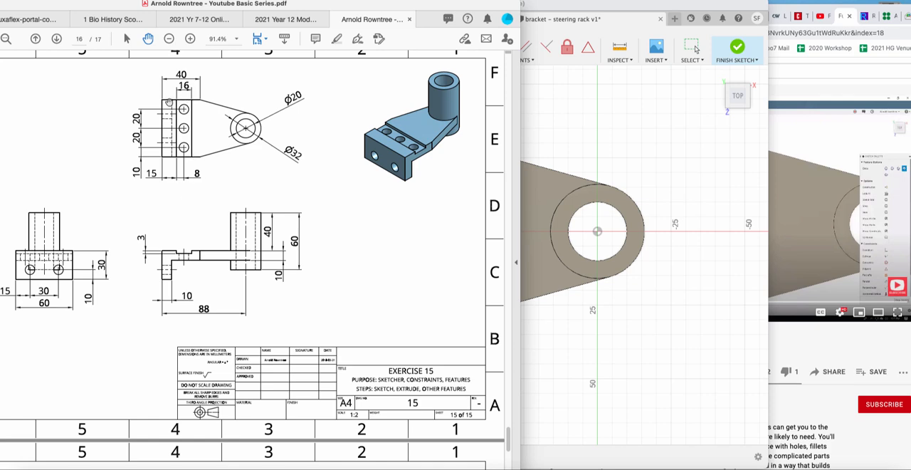
left_click(541, 88)
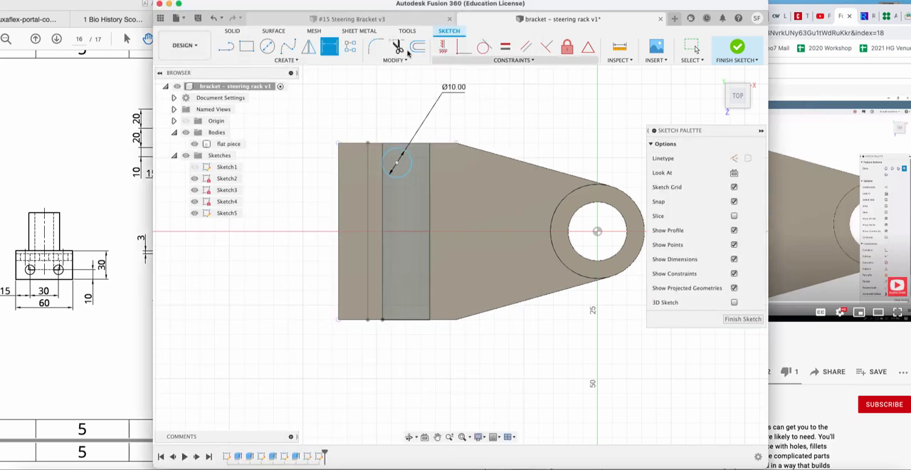
left_click(385, 158)
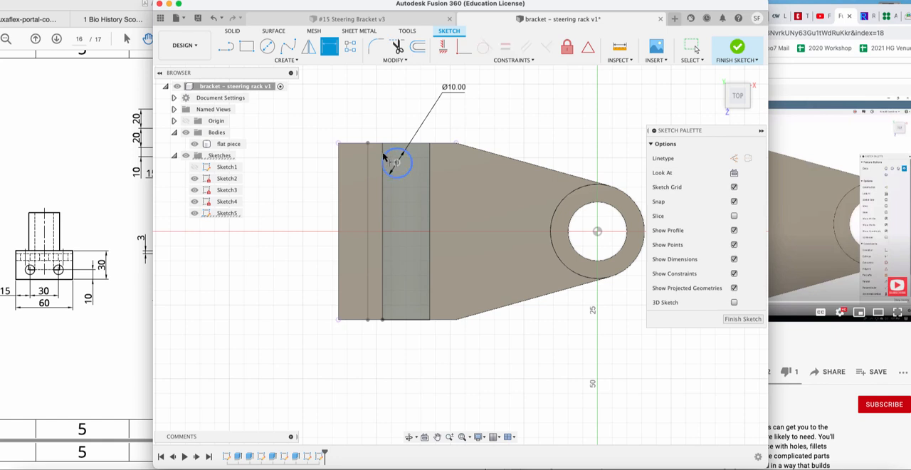
left_click(383, 183)
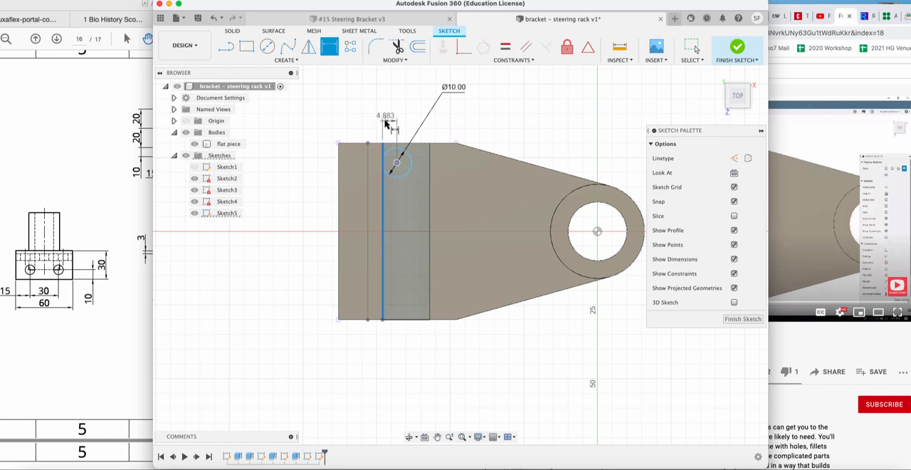
left_click(385, 119)
type("8")
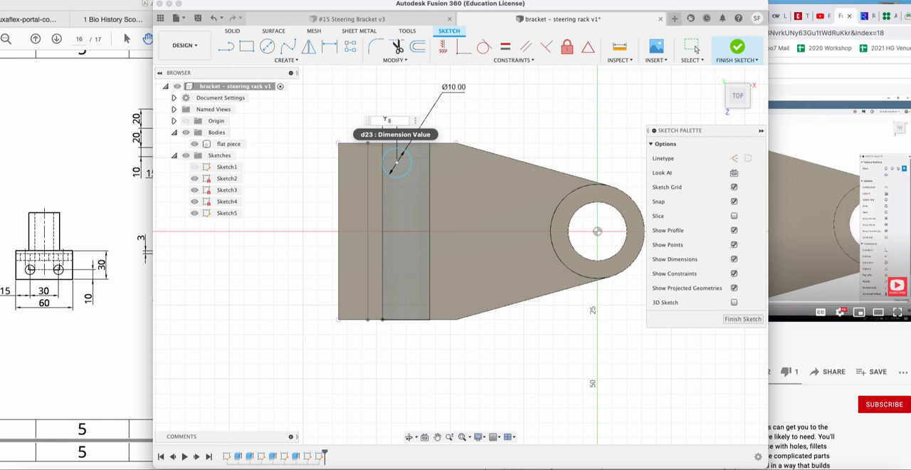
key("Return")
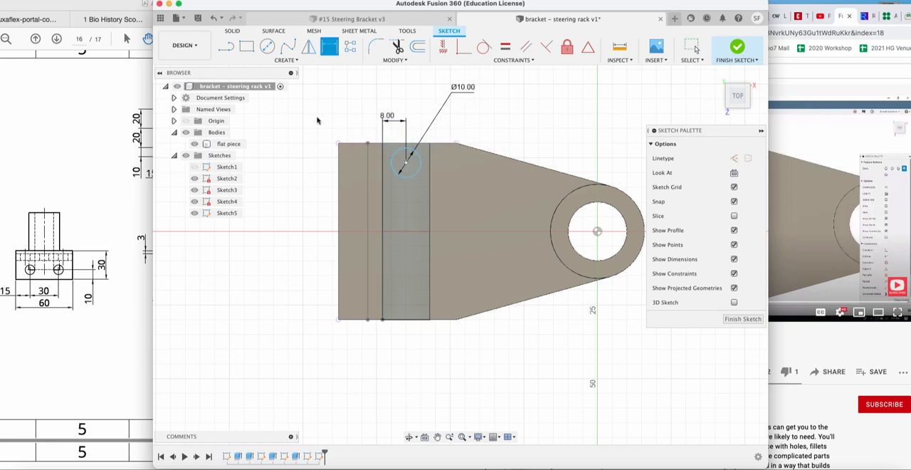
Check the hole spacing in the drawing and dimension the circle's centre 10 mm from the groove's nearest end edge.
left_click(92, 164)
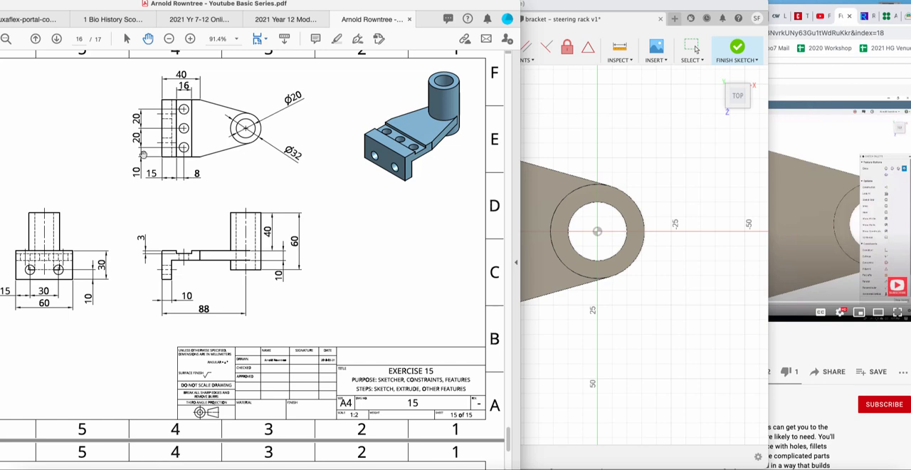
left_click(604, 147)
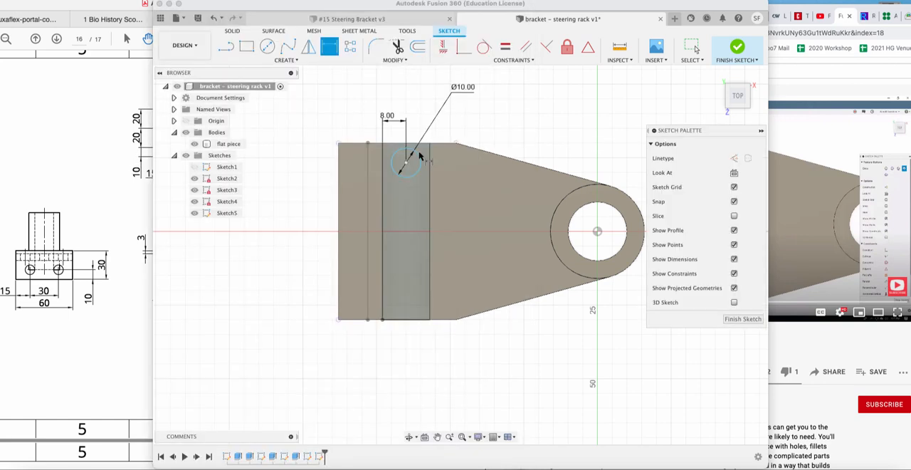
left_click(325, 52)
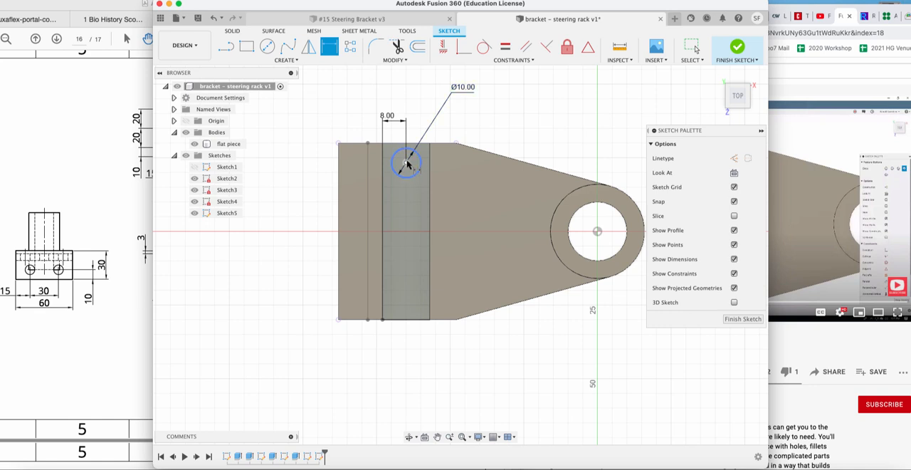
left_click(406, 162)
left_click(411, 144)
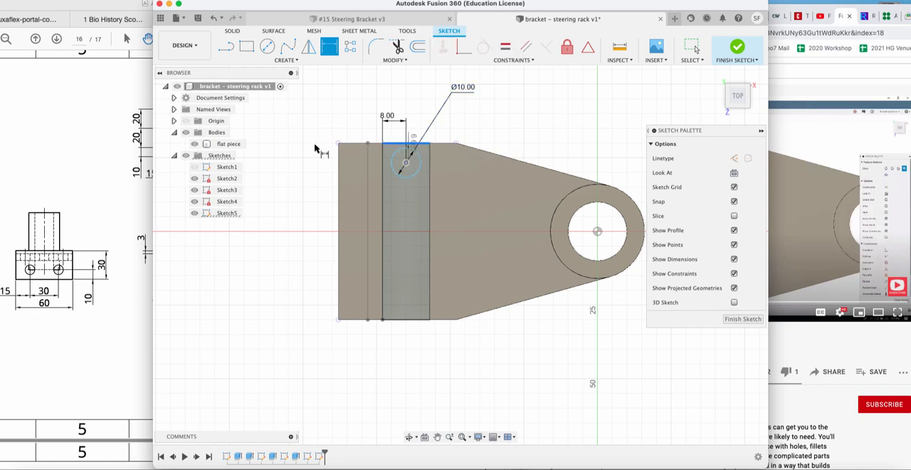
left_click(298, 148)
type("10")
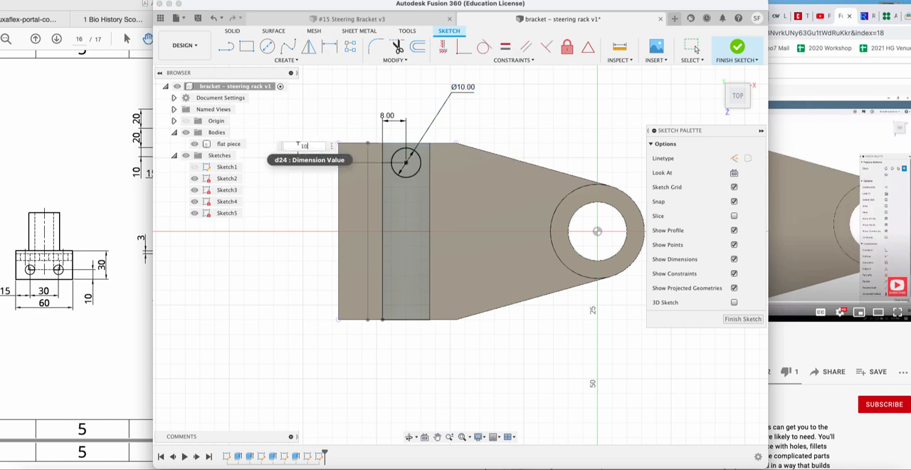
key("Return")
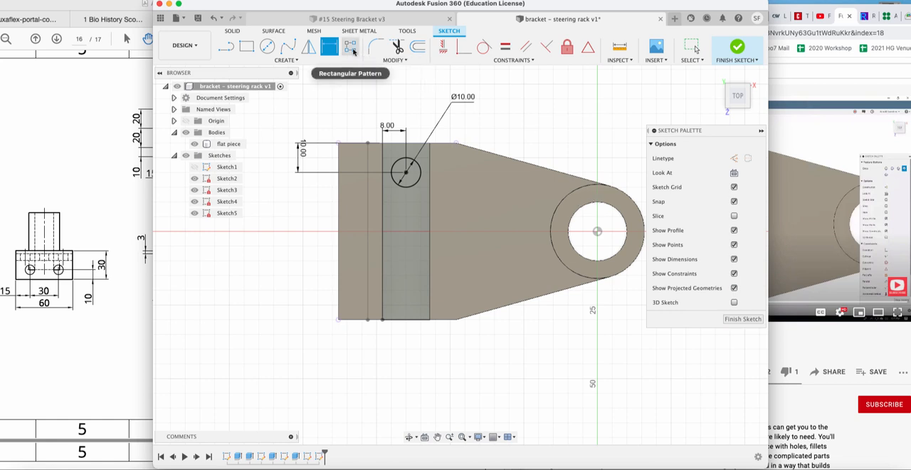
left_click(296, 62)
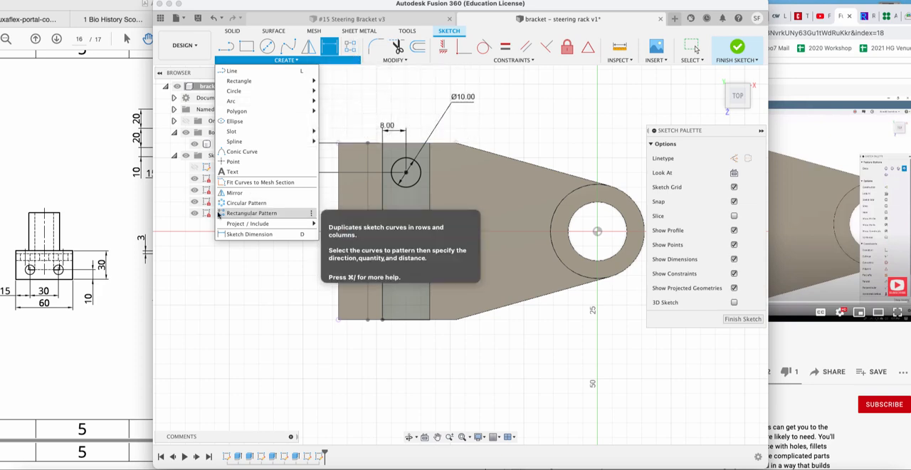
left_click(350, 48)
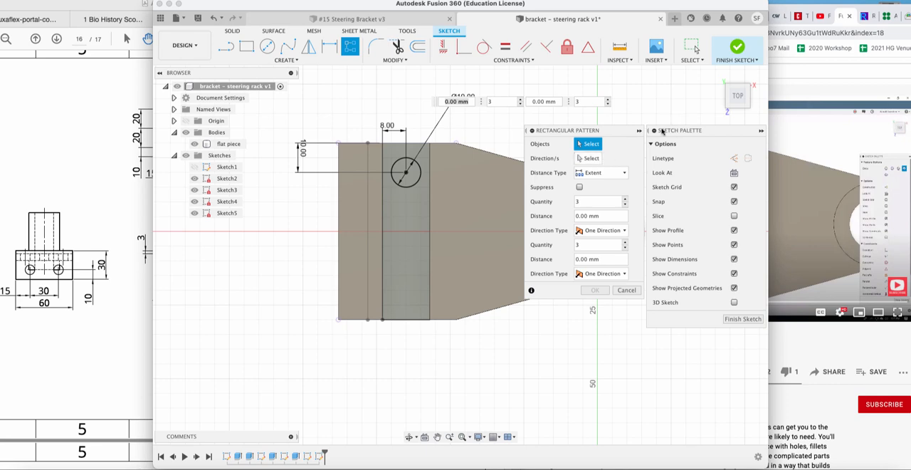
left_click(555, 1)
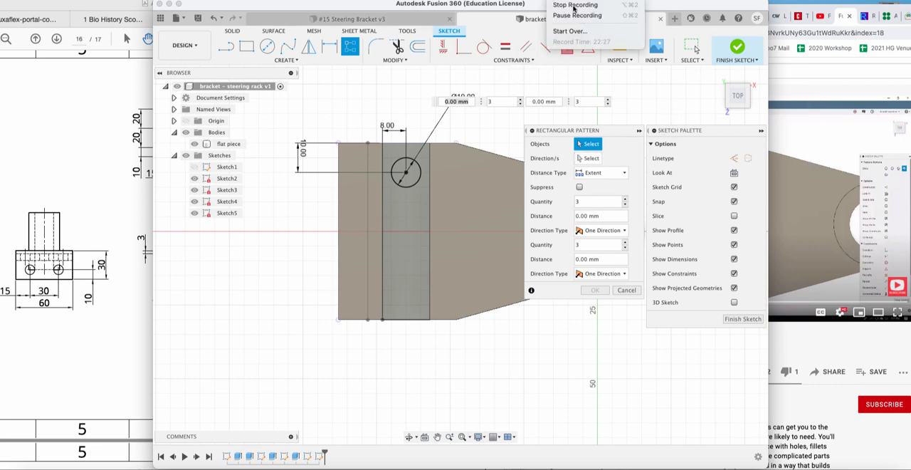
left_click(576, 15)
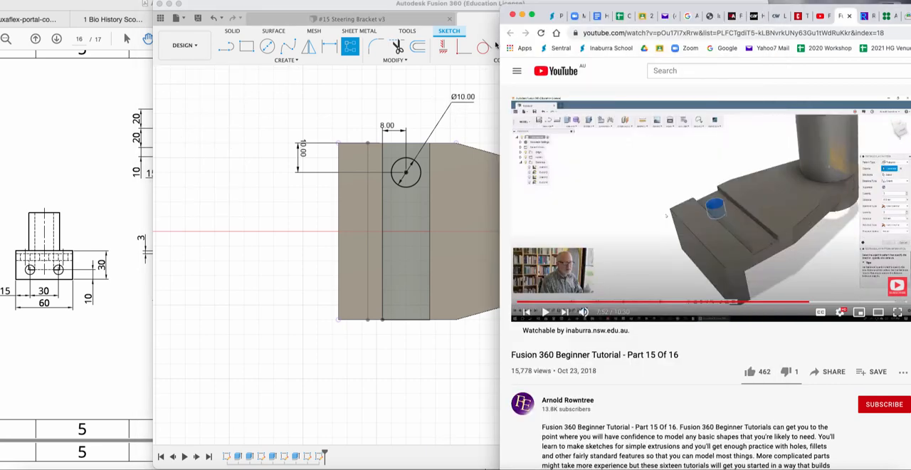
left_click(416, 96)
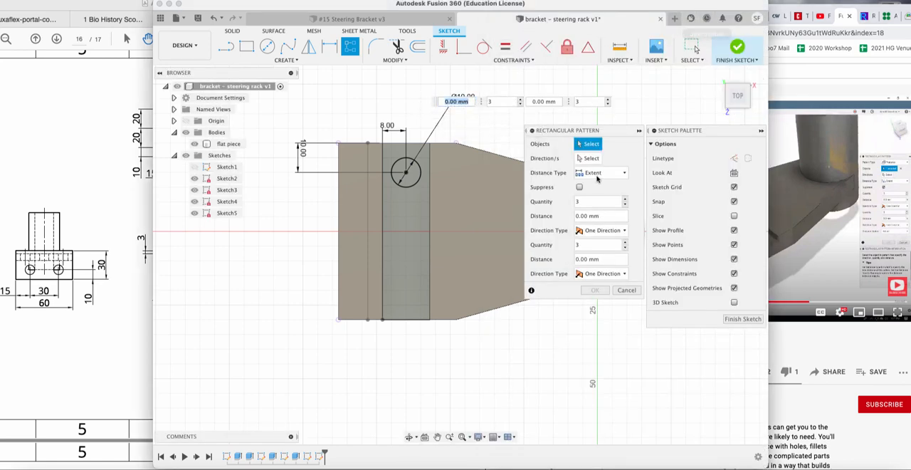
left_click(627, 290)
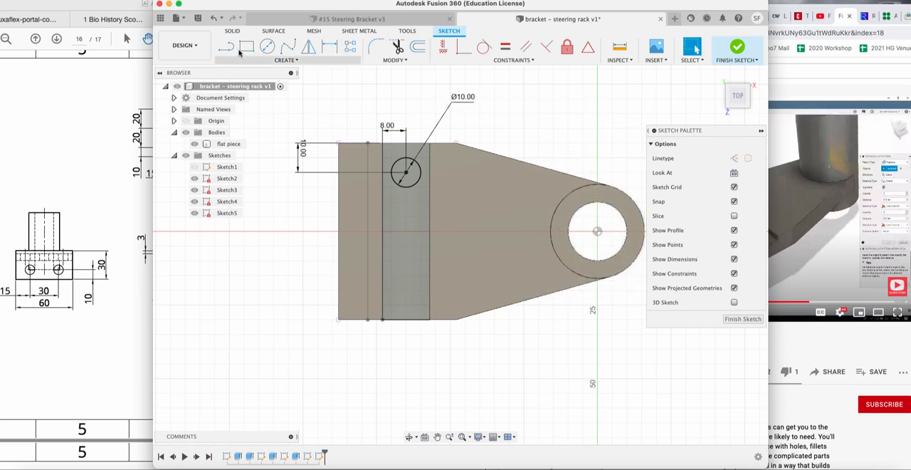
Finish the sketch and extrude the circle -20 mm as a cut through the groove floor.
left_click(741, 319)
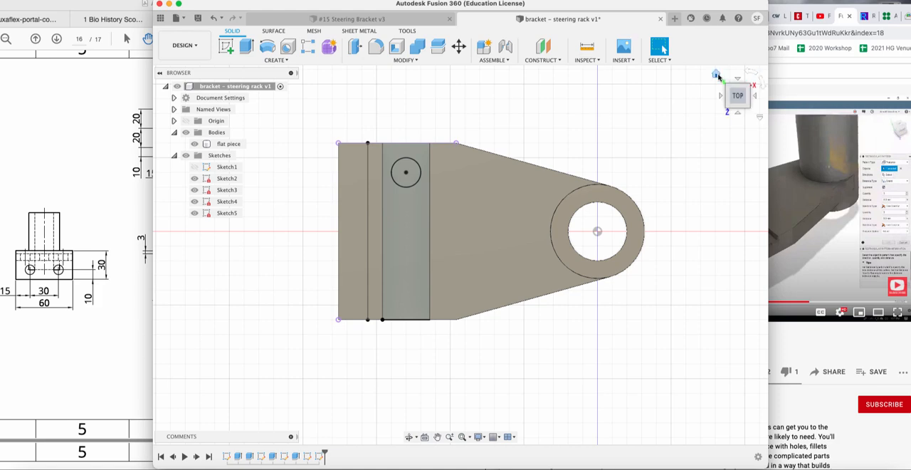
left_click(717, 75)
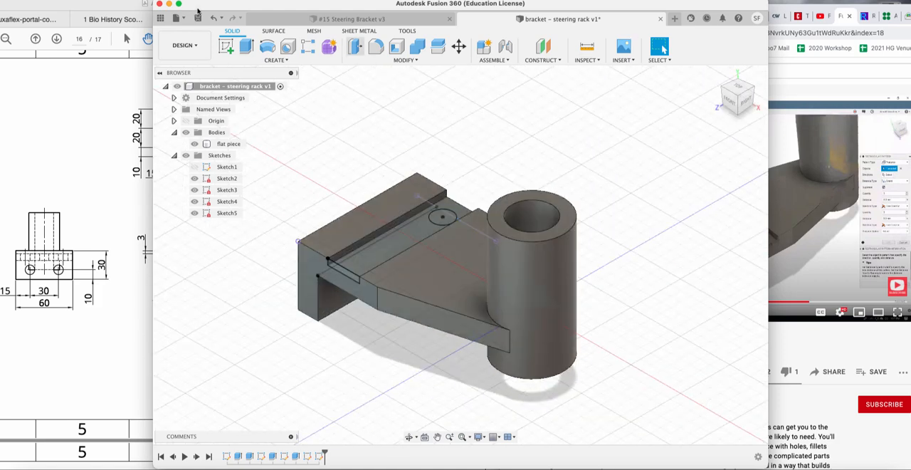
left_click(247, 47)
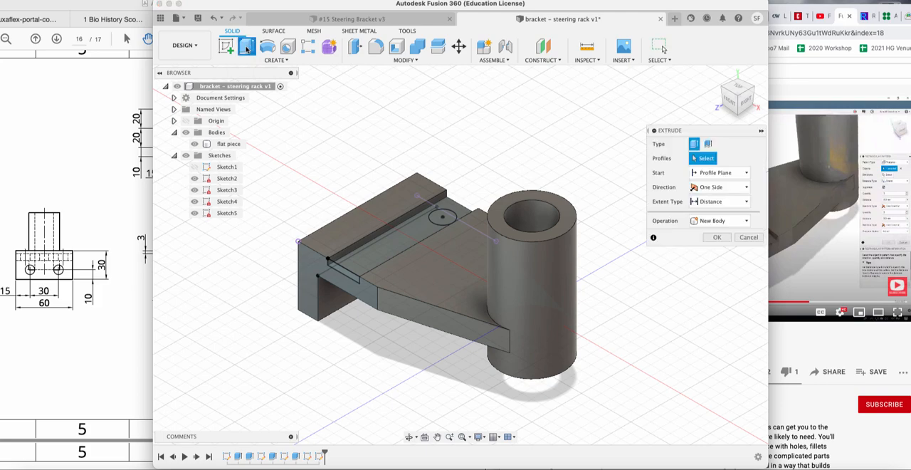
left_click(442, 217)
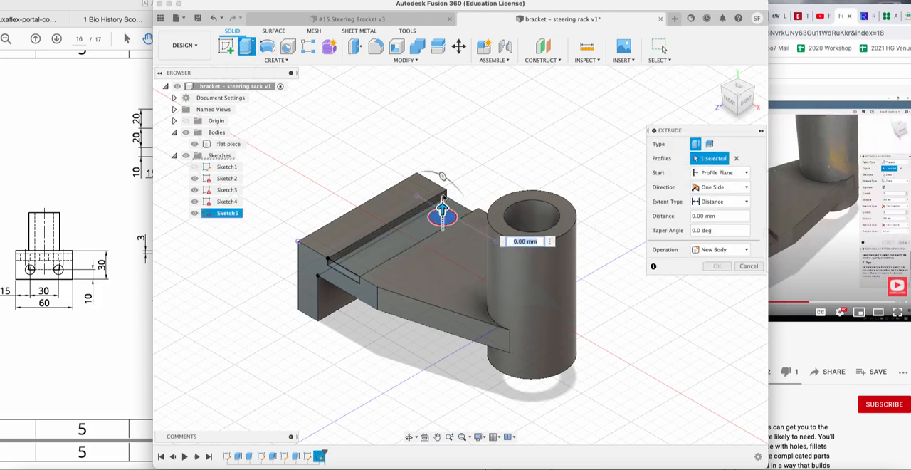
left_click_drag(442, 199, 443, 313)
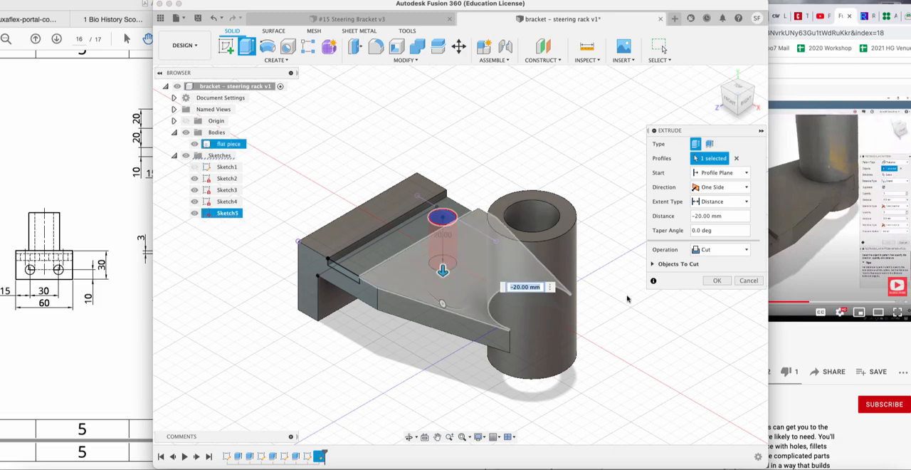
left_click(717, 281)
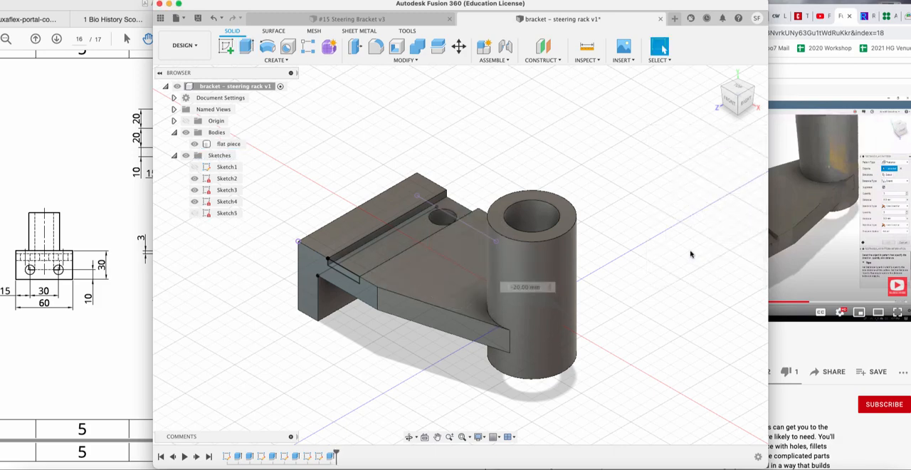
Start a rectangular pattern on the solid model and set its type to Features.
mouse_move(735, 106)
left_mouse_down()
mouse_move(763, 128)
mouse_move(795, 115)
mouse_move(780, 112)
left_mouse_up()
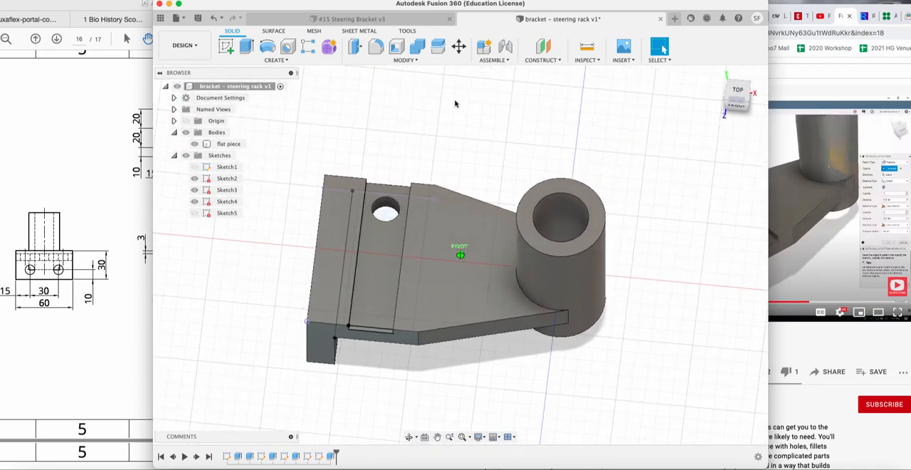
left_click(308, 49)
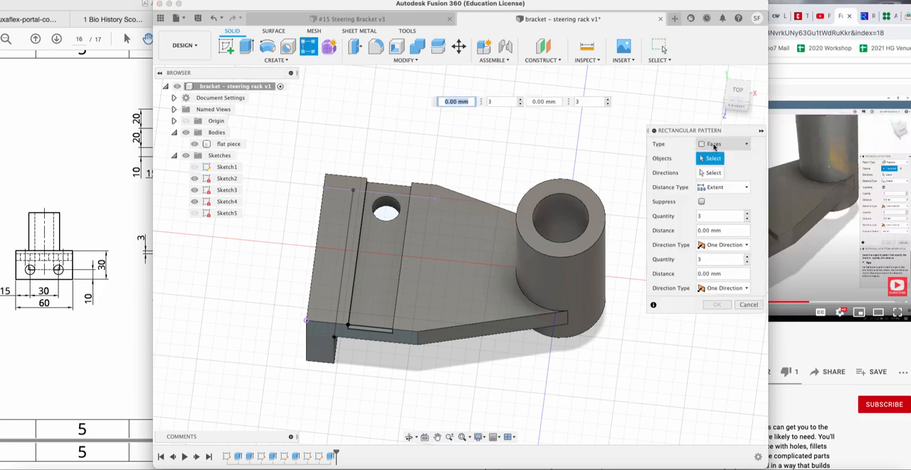
left_click(715, 145)
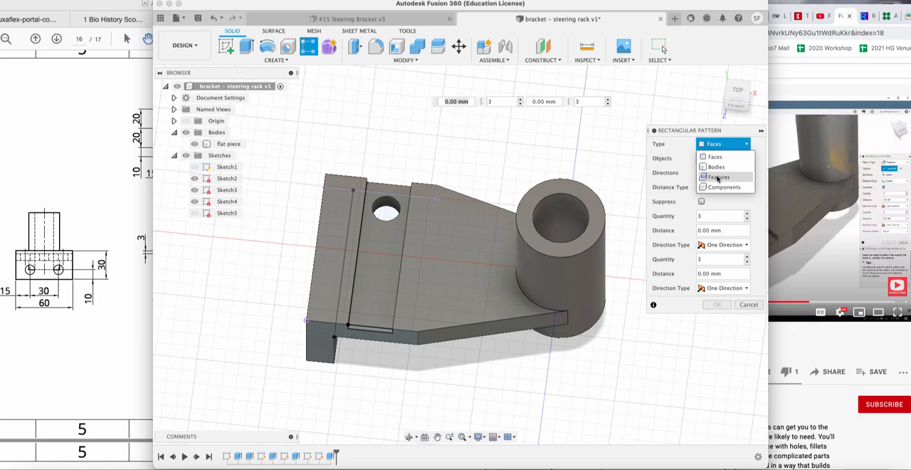
left_click(195, 144)
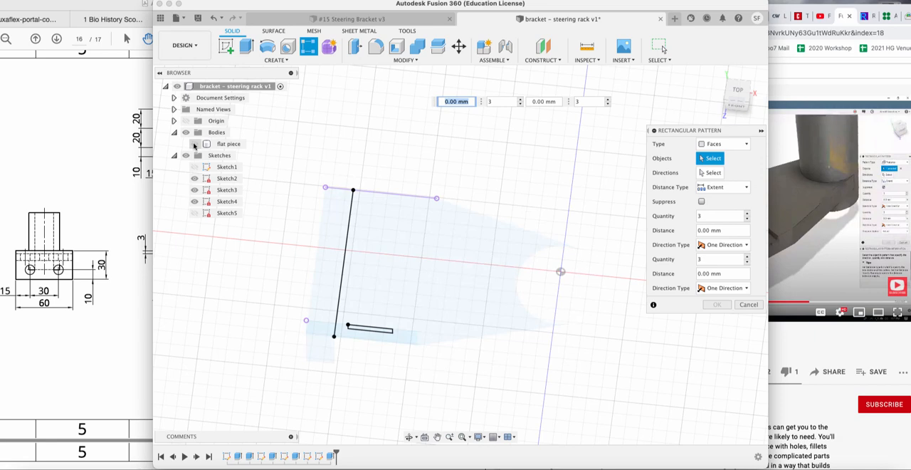
left_click(195, 143)
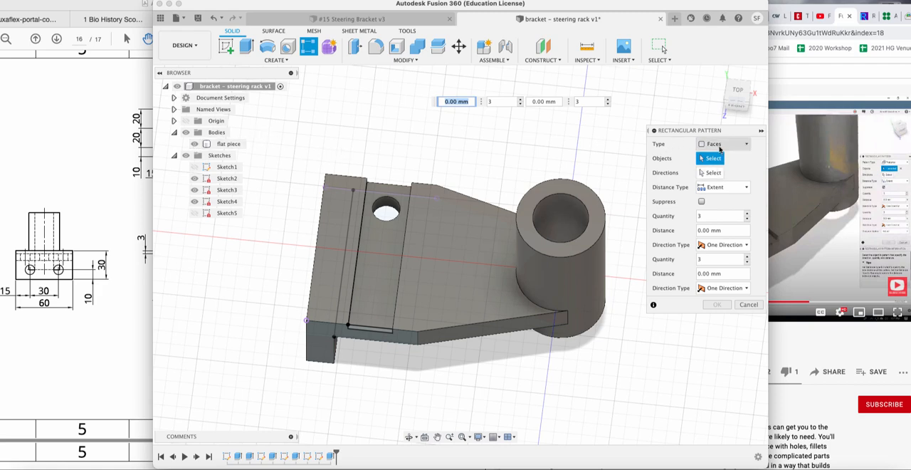
left_click(717, 144)
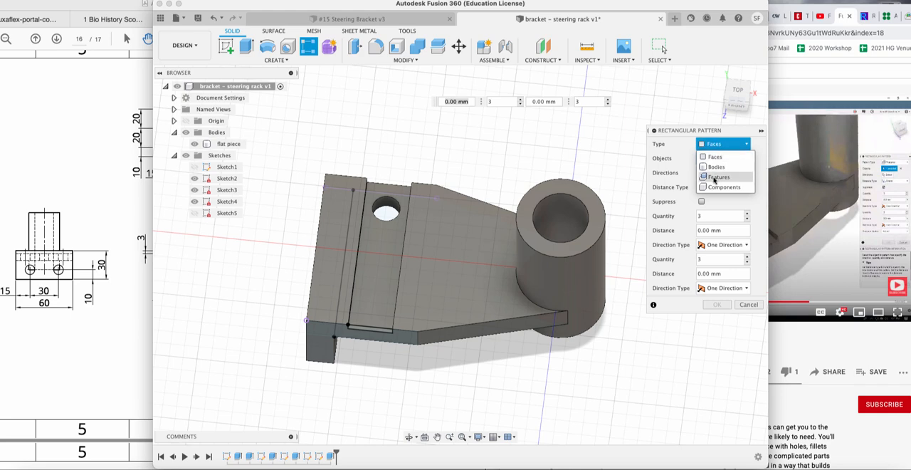
left_click(715, 178)
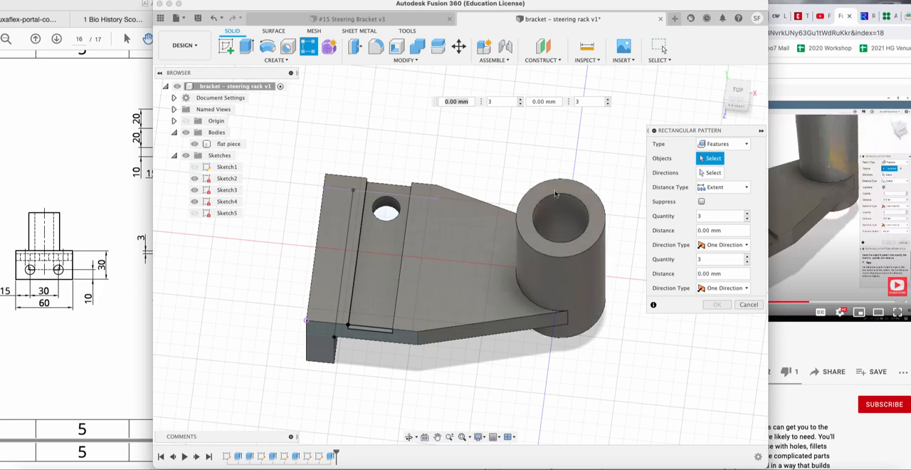
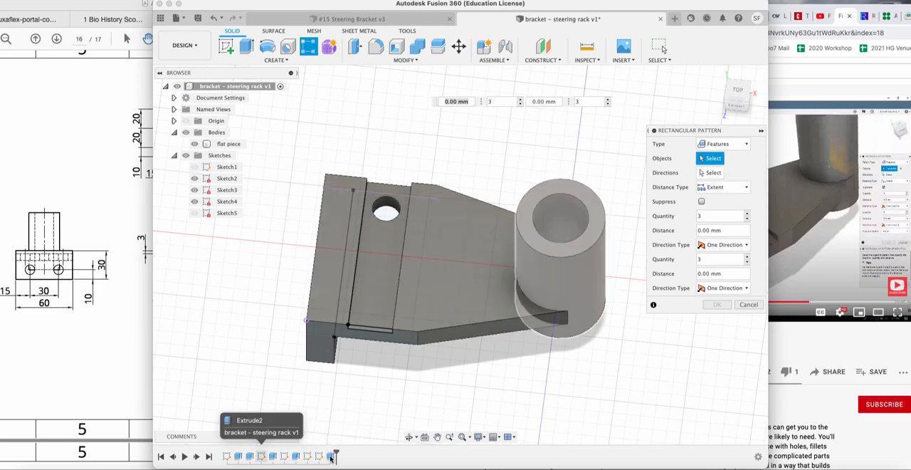
Restart the rectangular pattern with type Features, pick the groove hole's cut and use the groove's long edge as direction.
left_click(331, 457)
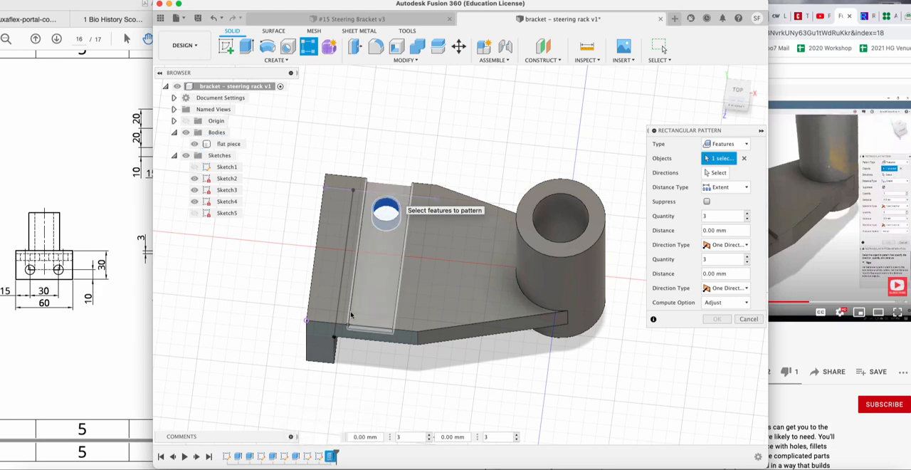
key("Escape")
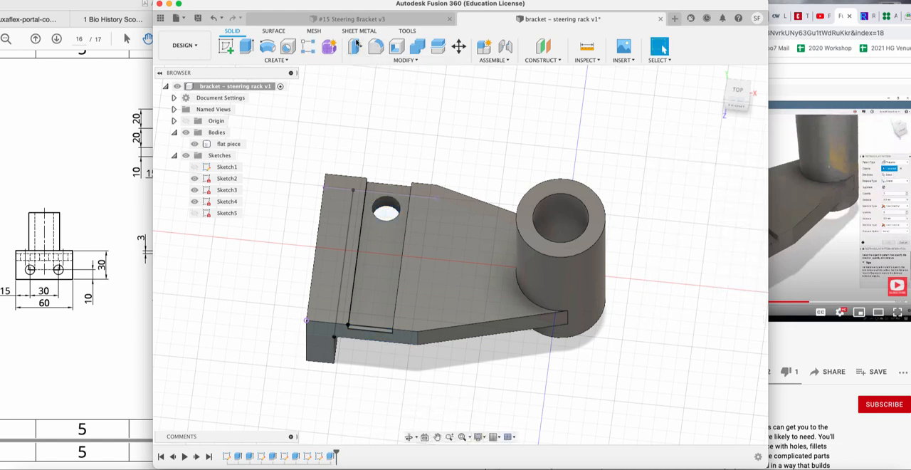
left_click(306, 50)
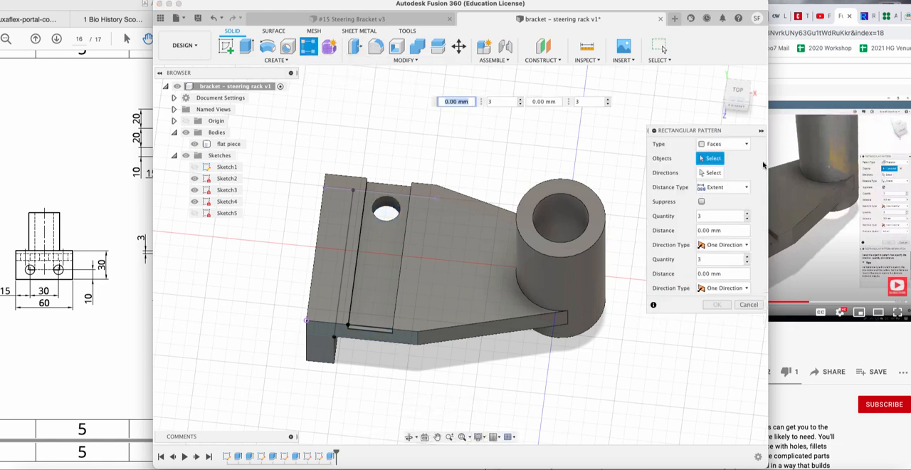
left_click(719, 145)
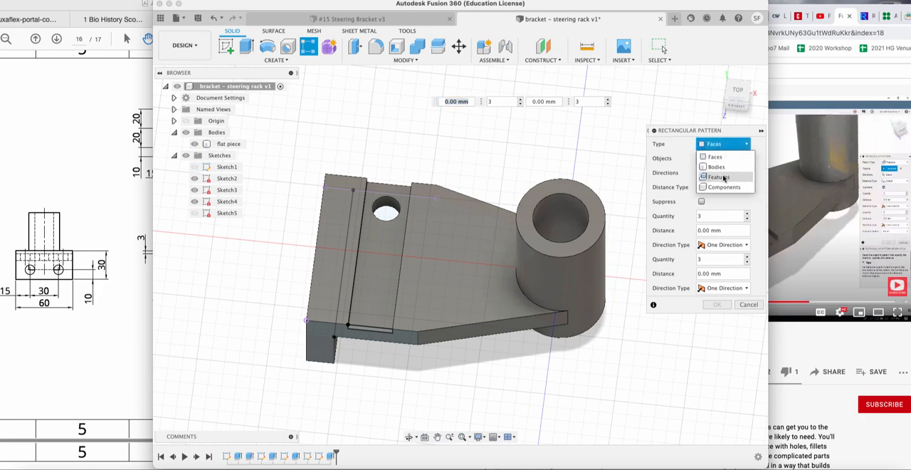
left_click(720, 177)
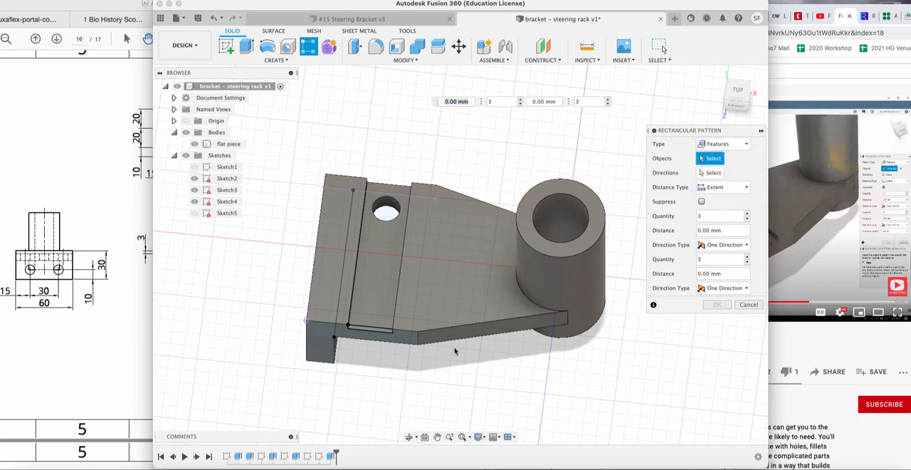
left_click(391, 206)
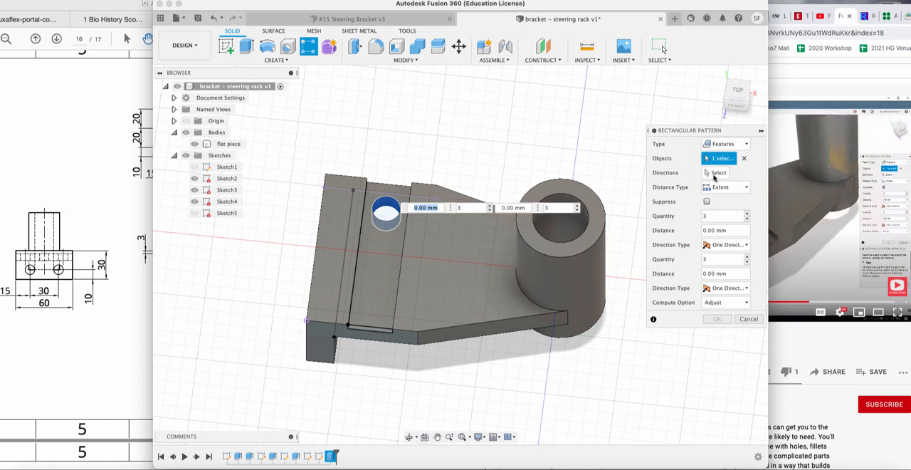
left_click(716, 174)
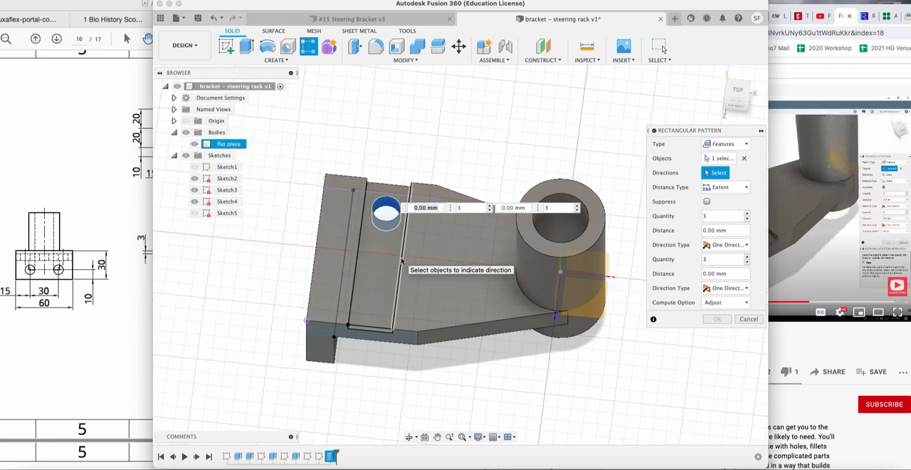
left_click(403, 262)
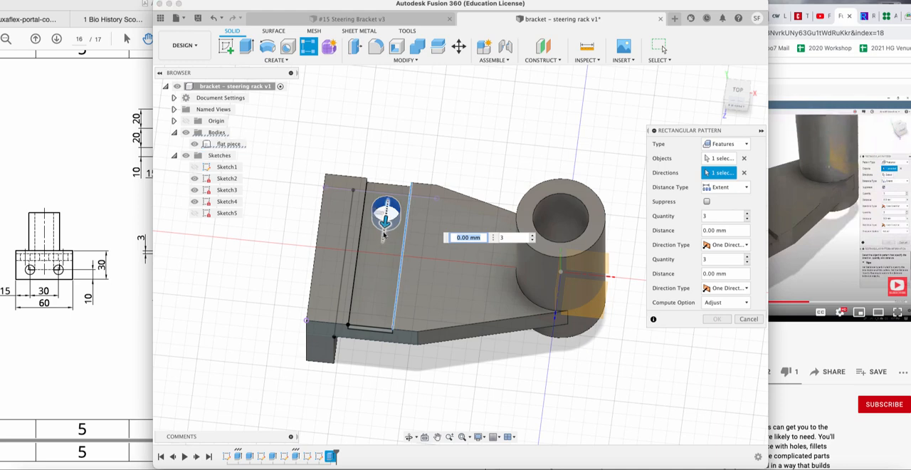
Try the hole pattern over 35 mm with quantities from 2 to 5, and over 20 mm with a quantity of 3.
left_click_drag(385, 223, 369, 304)
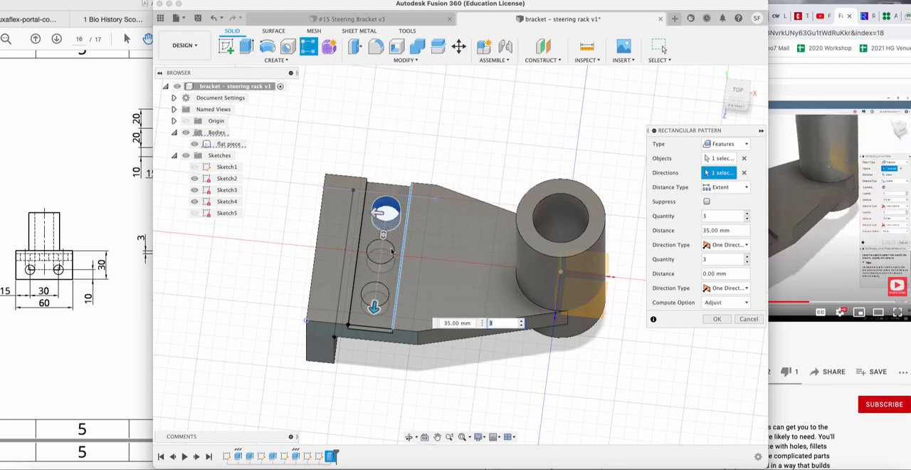
left_click(522, 320)
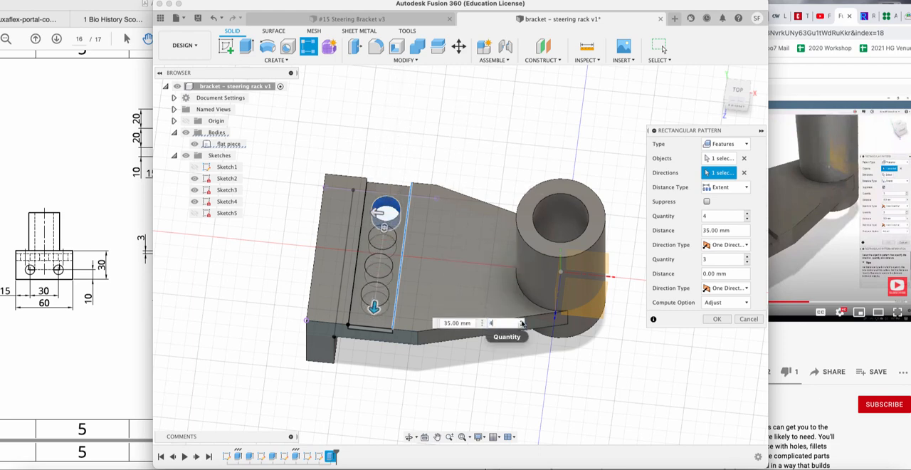
left_click(522, 320)
left_click(521, 325)
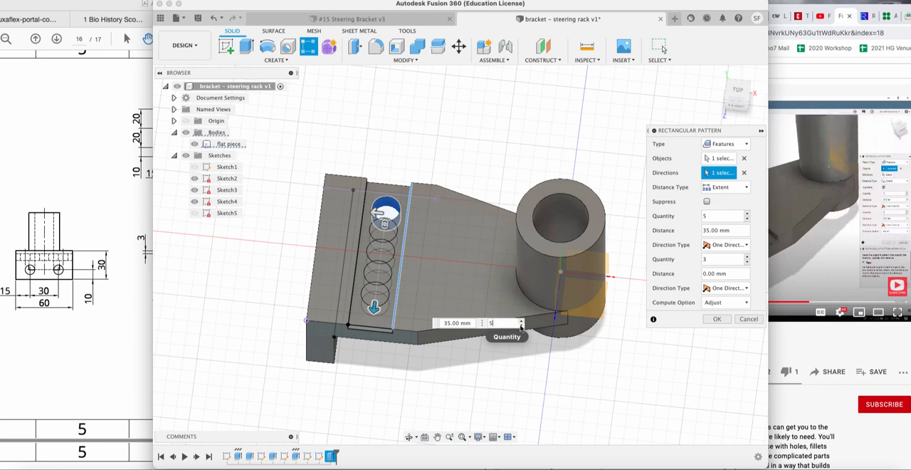
left_click(521, 326)
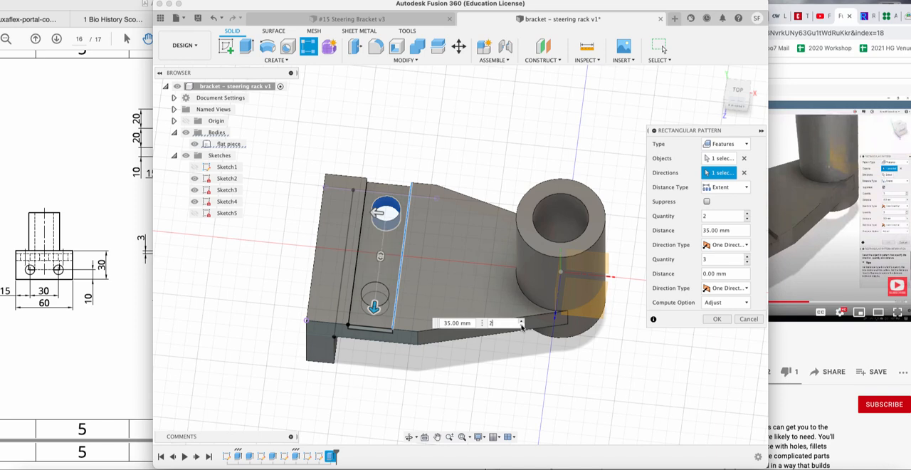
left_click(522, 321)
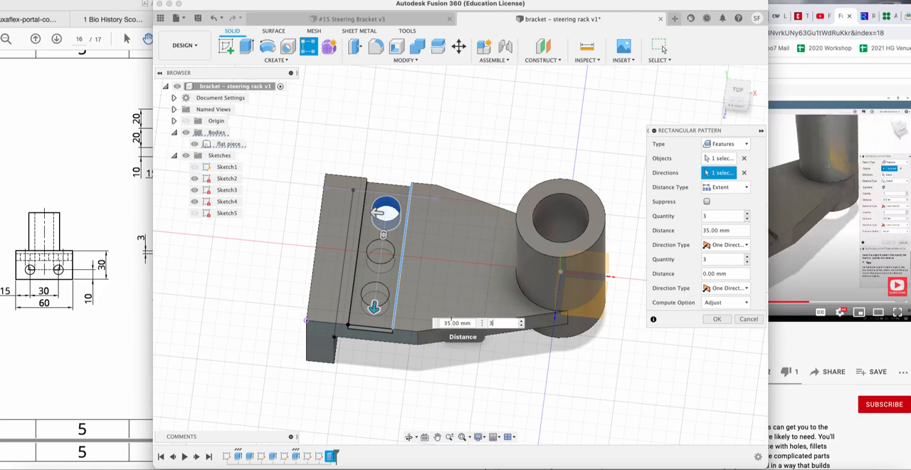
left_click(447, 322)
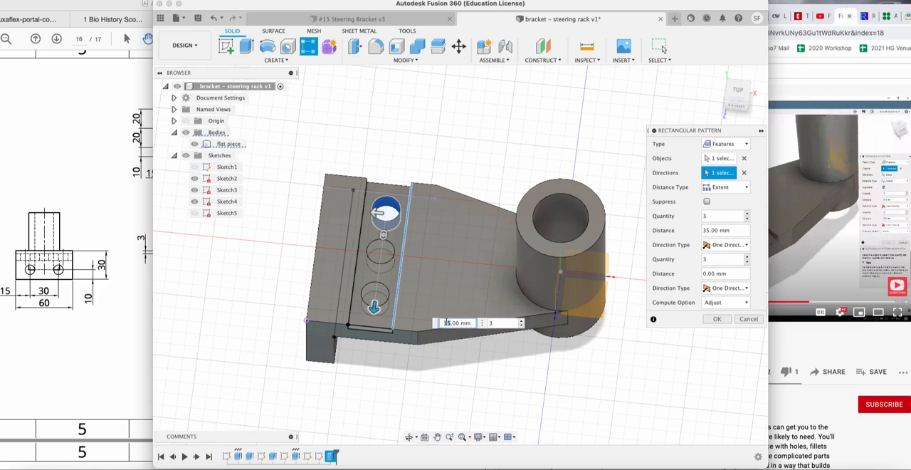
type("20")
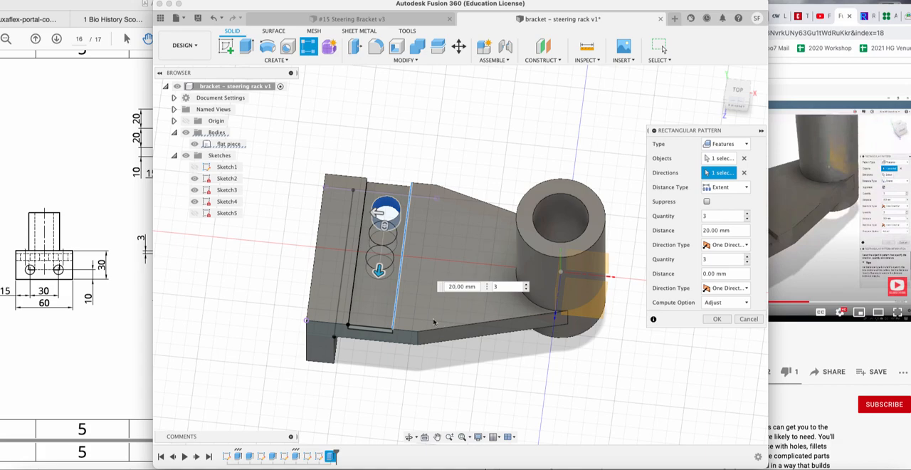
Check the hole spacing in the Exercise 15 drawing and complete the pattern of three holes over a 40 mm distance.
left_click(74, 221)
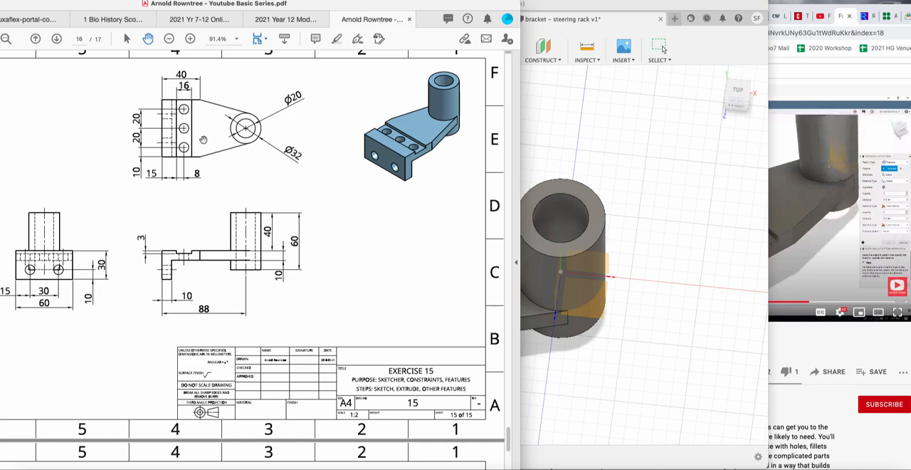
left_click(621, 288)
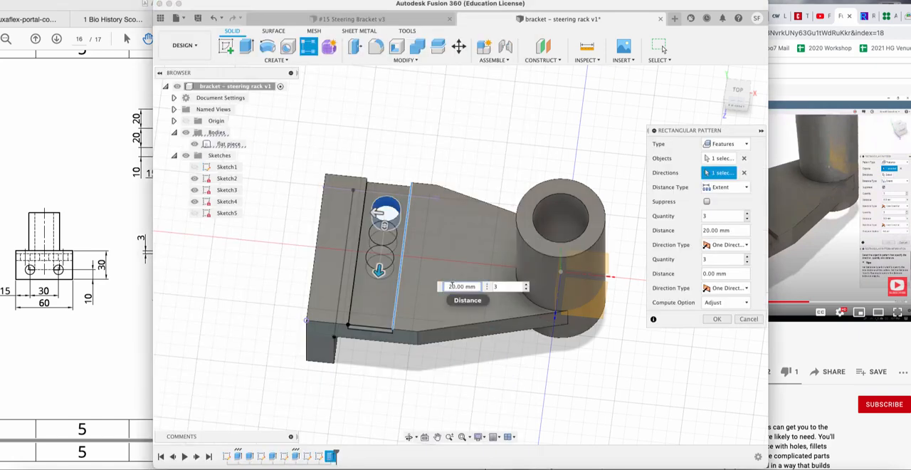
left_click(452, 287)
key("BackSpace")
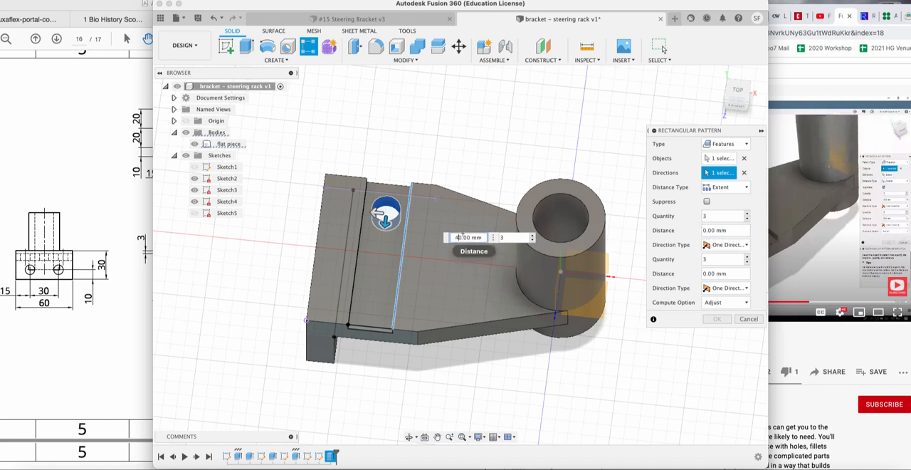
key("Return")
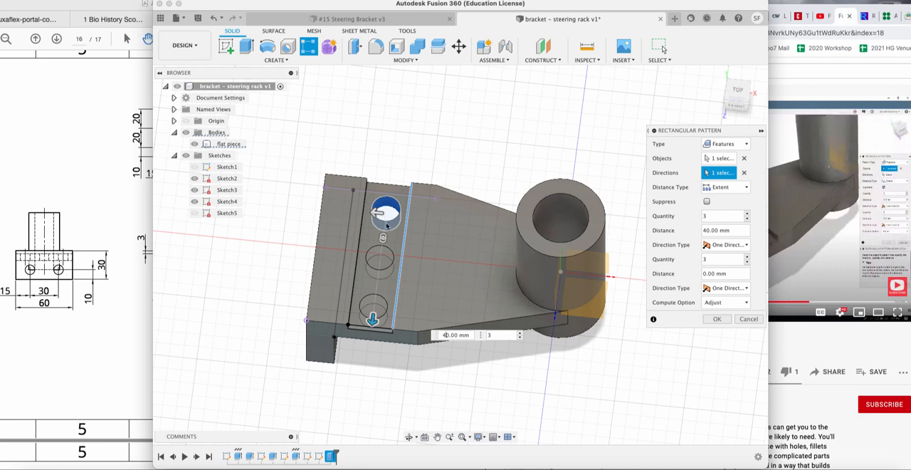
key("Tab")
left_click(721, 319)
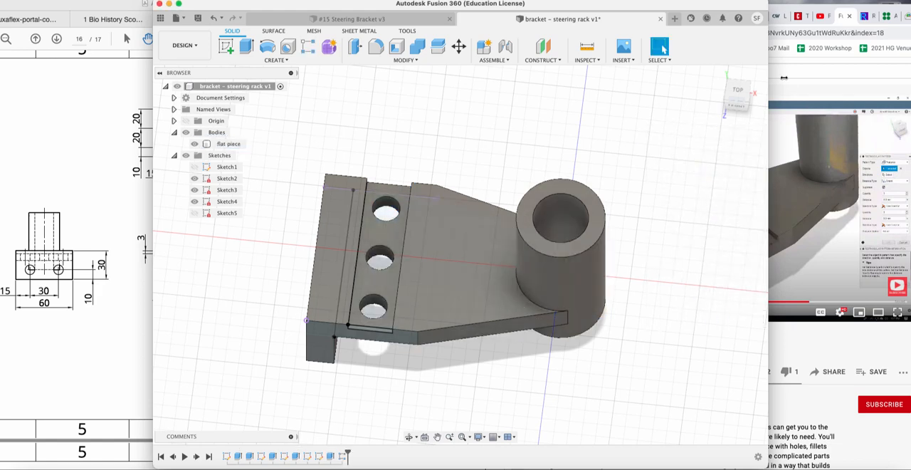
Sketch a circle on the outer face of the end flange, left of its centre, and finish the sketch.
mouse_move(754, 104)
left_mouse_down()
mouse_move(726, 71)
mouse_move(704, 67)
mouse_move(700, 88)
mouse_move(727, 97)
mouse_move(755, 73)
mouse_move(743, 105)
mouse_move(752, 88)
mouse_move(789, 120)
mouse_move(798, 106)
left_mouse_up()
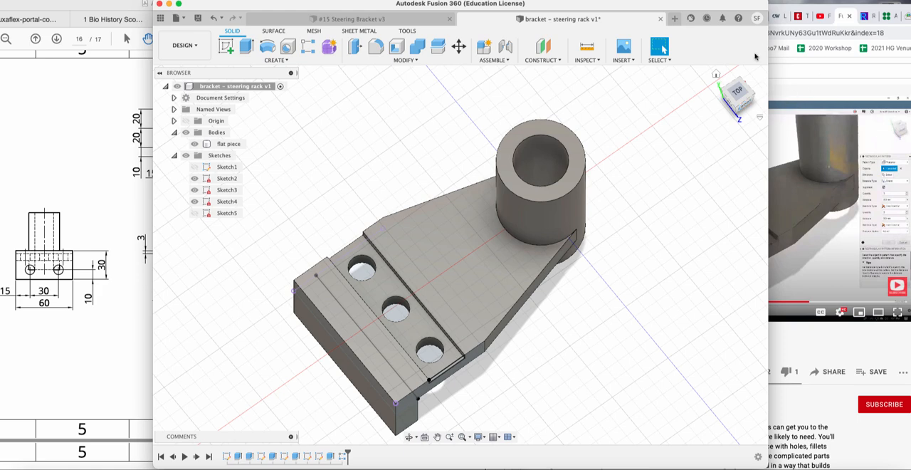
mouse_move(734, 102)
left_mouse_down()
mouse_move(741, 92)
mouse_move(730, 111)
left_mouse_up()
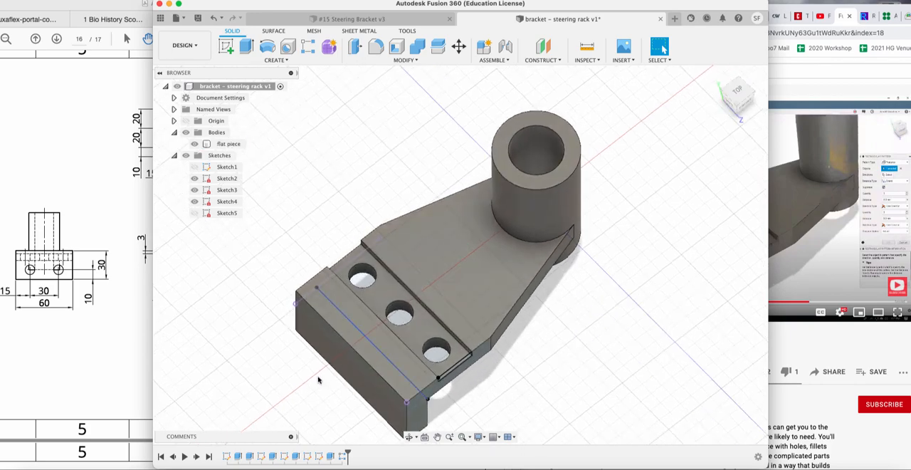
left_click(363, 346)
left_click_drag(747, 98, 740, 107)
left_click(733, 106)
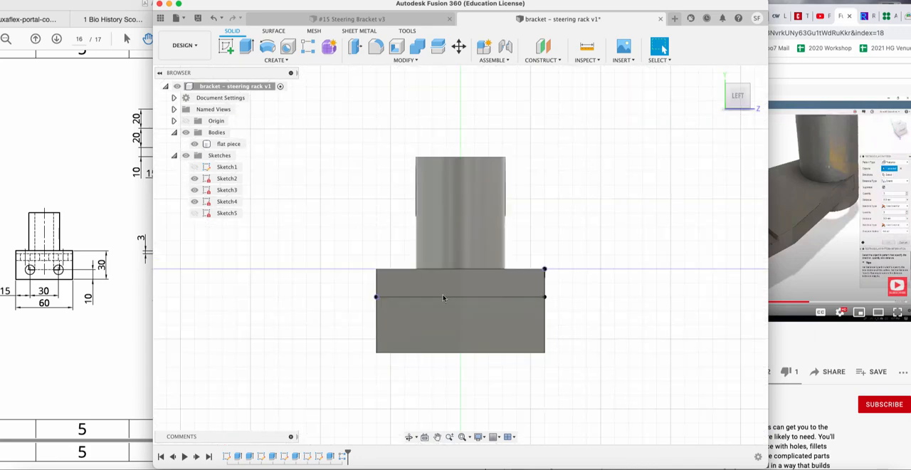
left_click(225, 48)
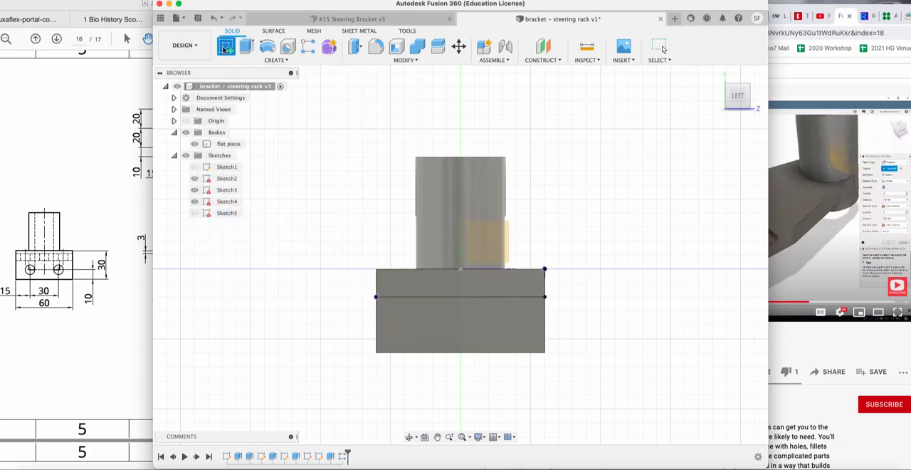
left_click(450, 313)
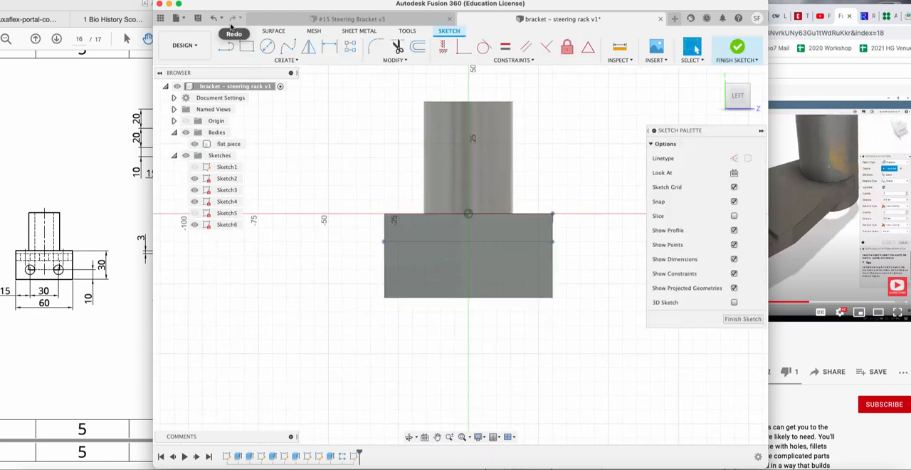
left_click(267, 46)
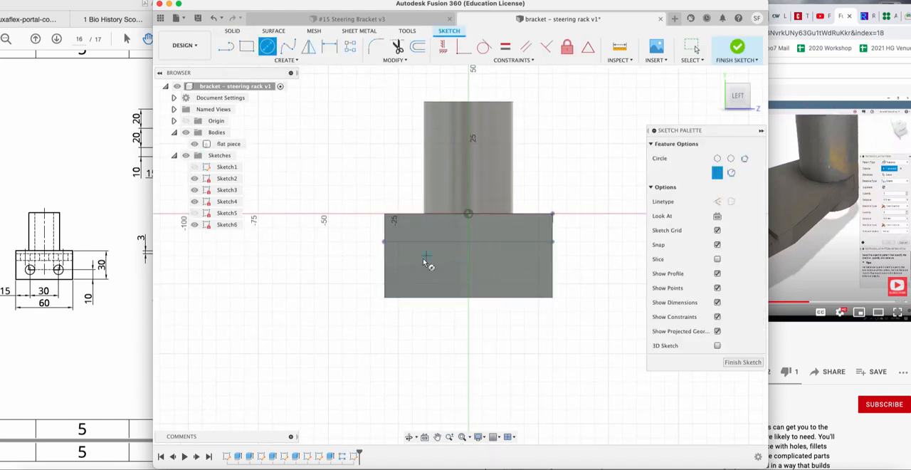
left_click(423, 257)
left_click(434, 249)
left_click(743, 362)
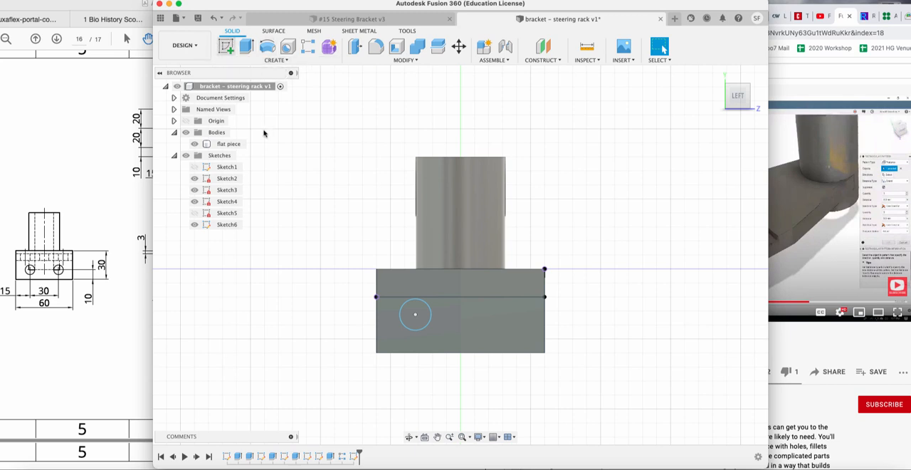
left_click(355, 457)
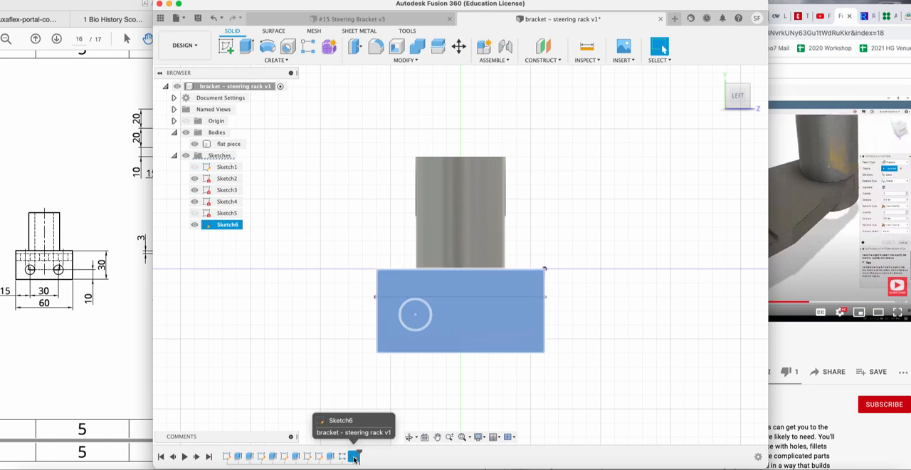
right_click(354, 457)
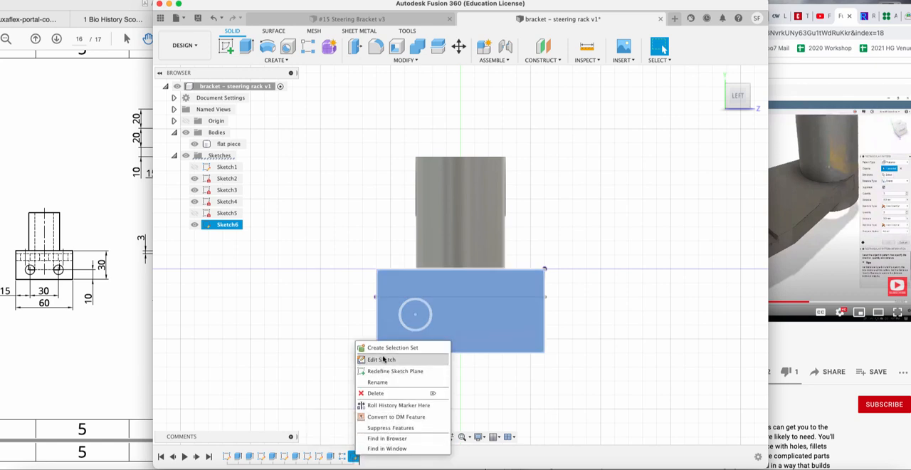
left_click(383, 359)
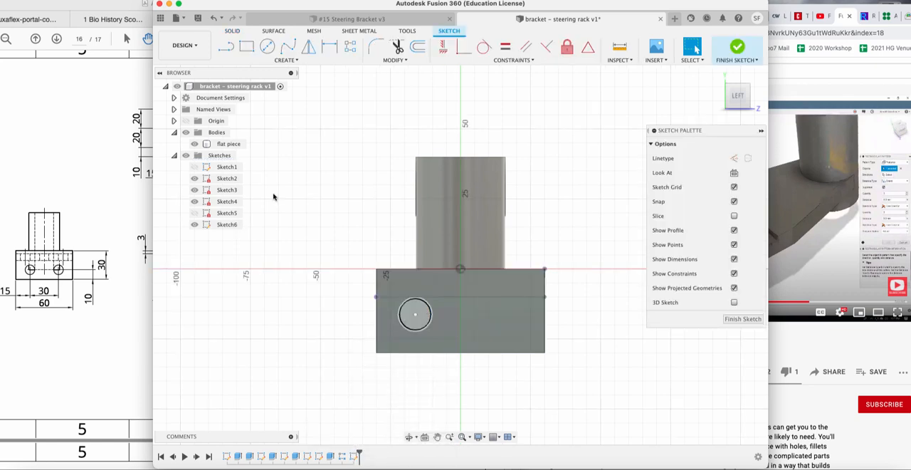
left_click(744, 318)
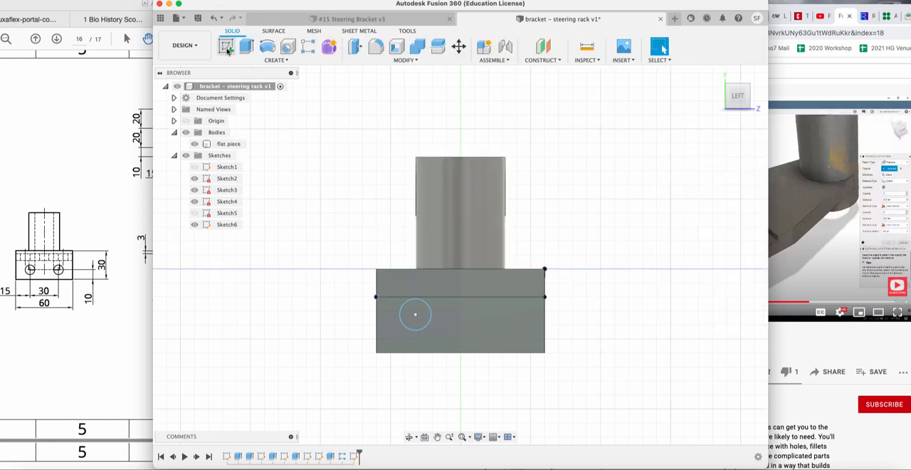
Start a new sketch on the end flange's outer face and select the existing circle's area.
left_click(226, 47)
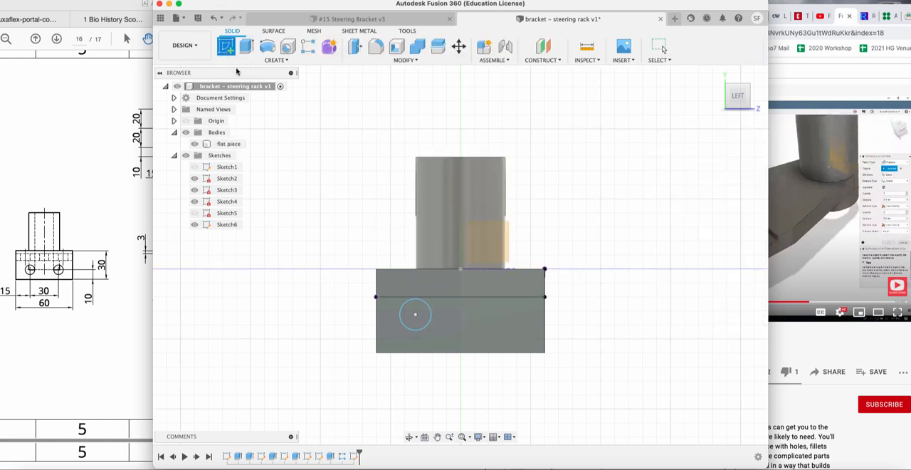
left_click(425, 306)
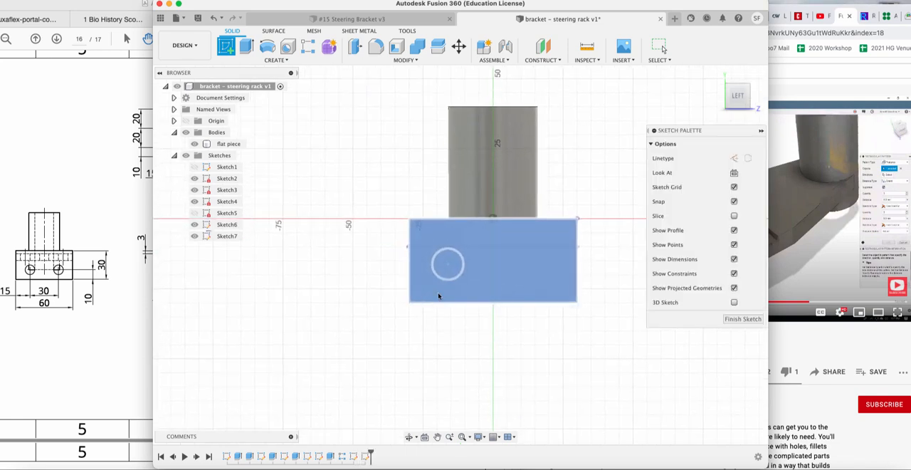
left_click(455, 259)
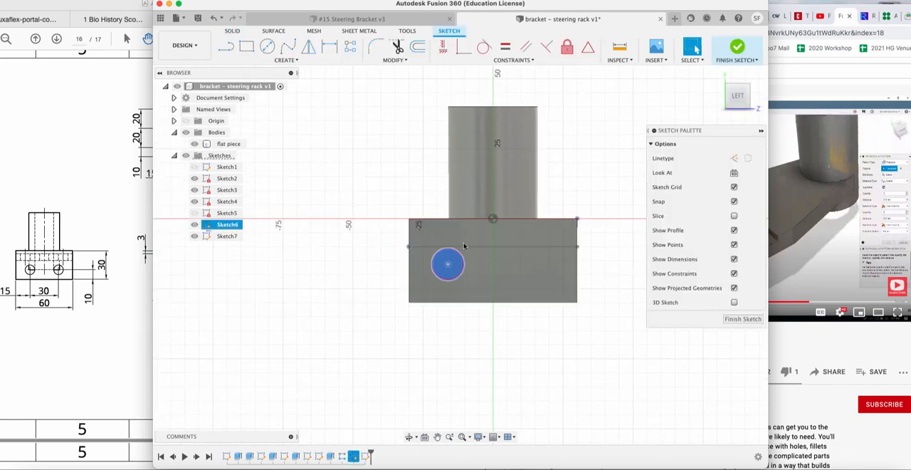
Add a driven diameter dimension to the existing flange circle, placing it outside the flange.
left_click(327, 49)
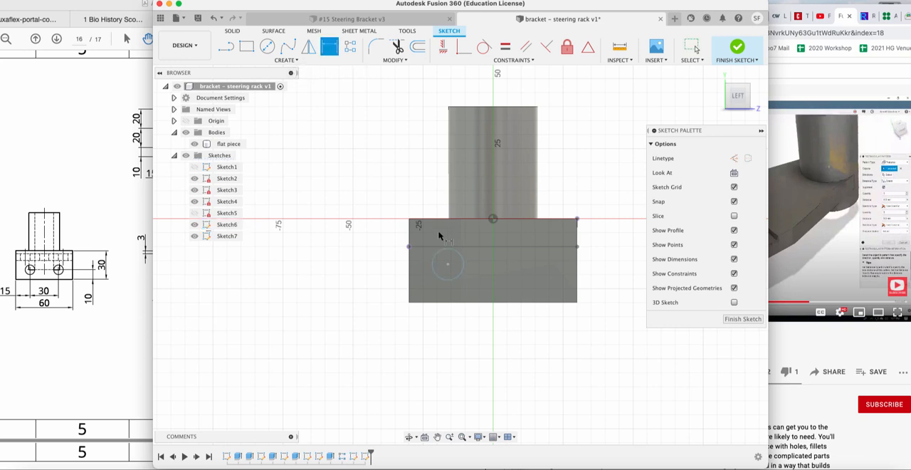
left_click(448, 253)
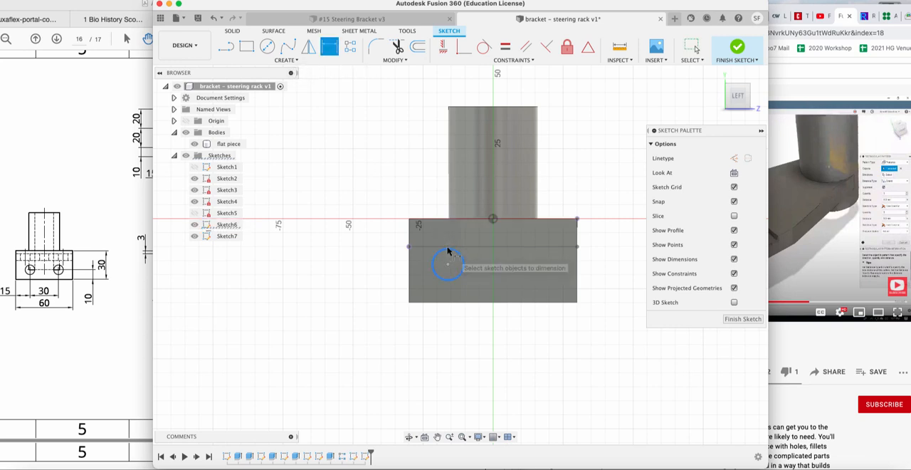
left_click(384, 257)
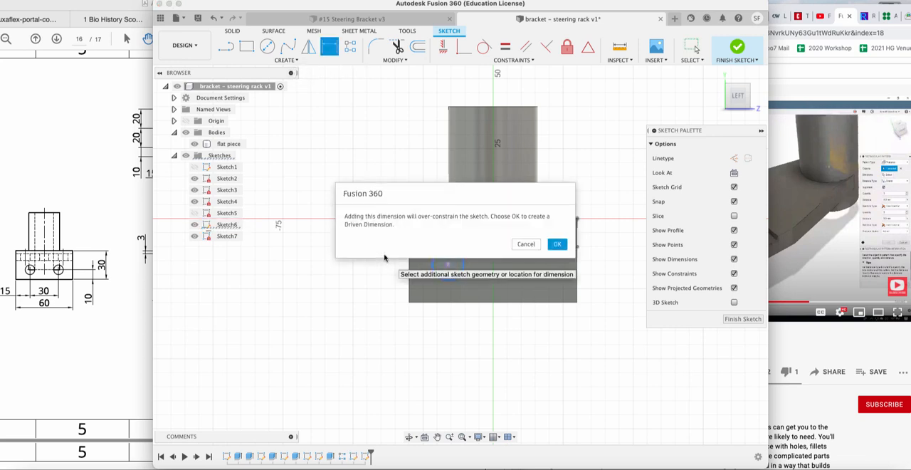
left_click(557, 244)
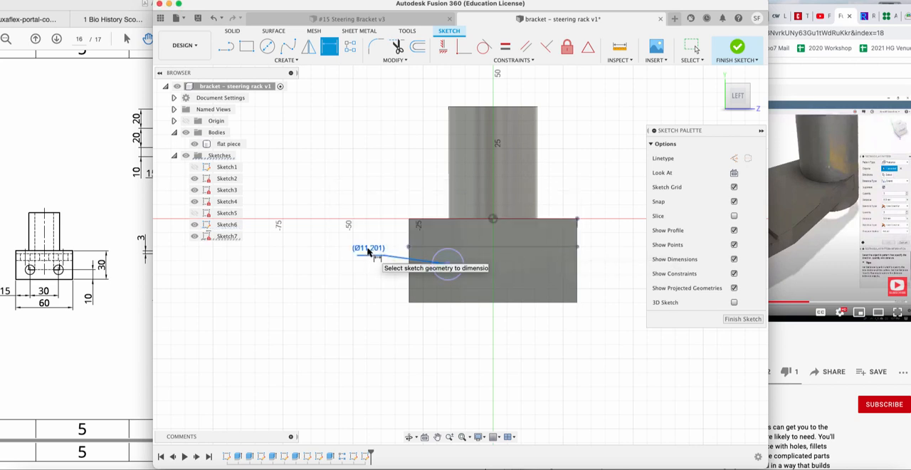
key("Escape")
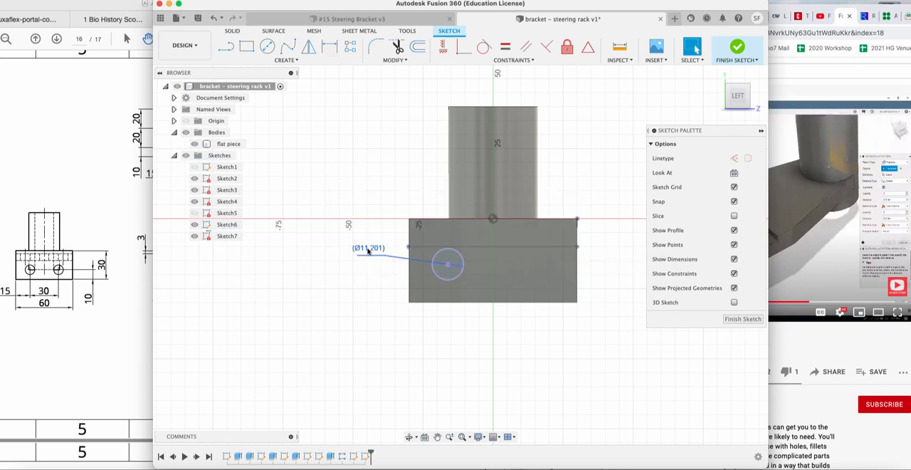
left_click(368, 251)
right_click(368, 251)
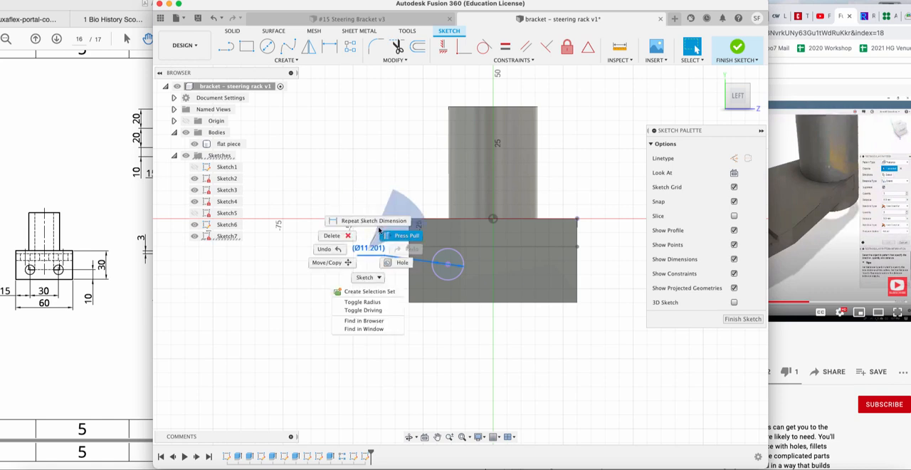
key("Escape")
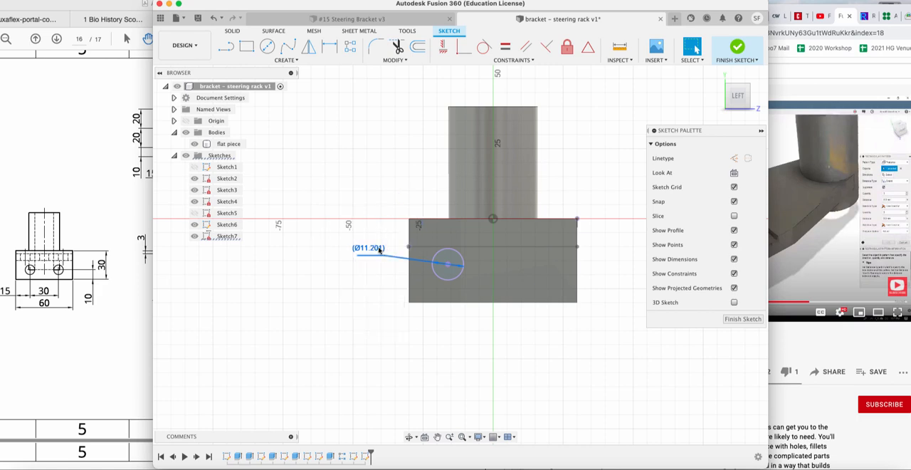
left_click(587, 112)
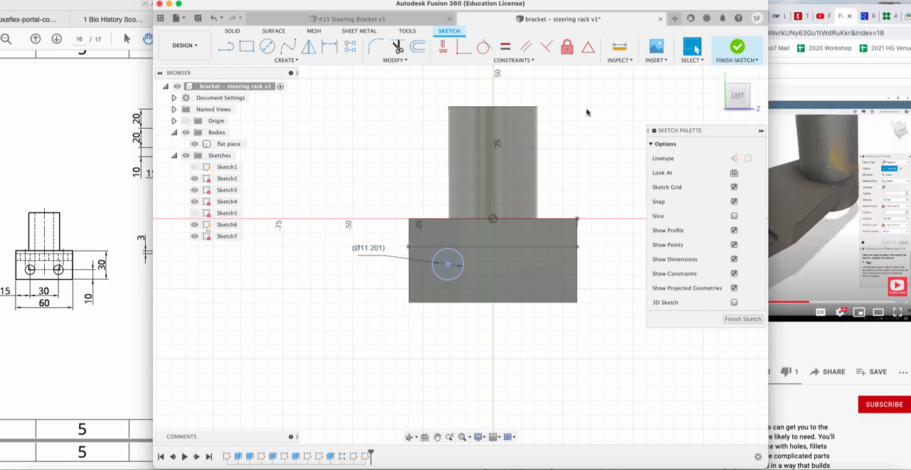
Try to add a driving diameter dimension to the flange circle, rejecting a driven one, and remove the earlier driven dimension.
left_click(437, 258)
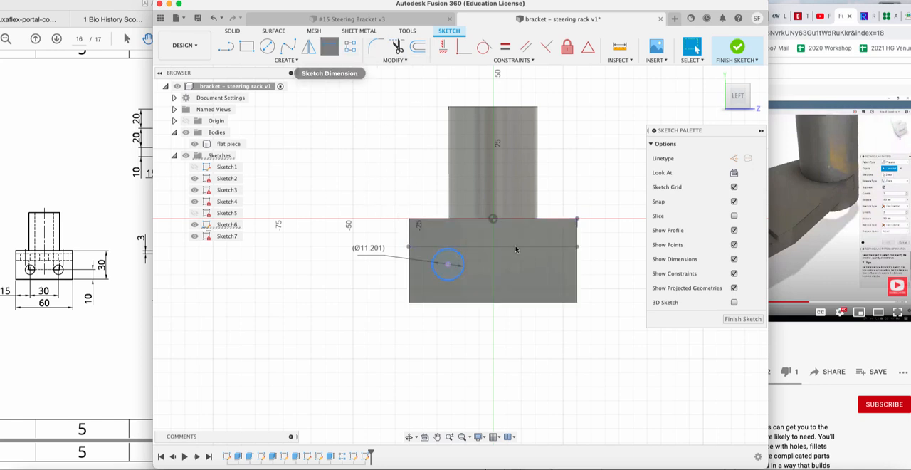
left_click(329, 46)
left_click(450, 334)
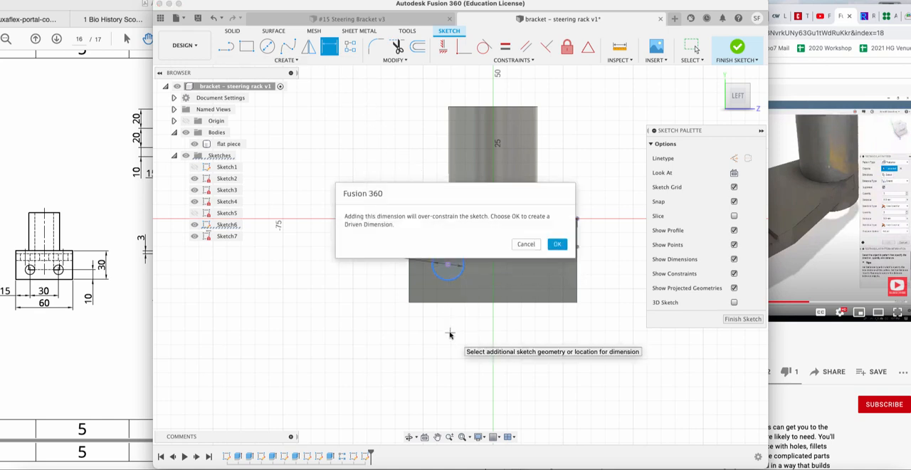
left_click(535, 245)
key("Escape")
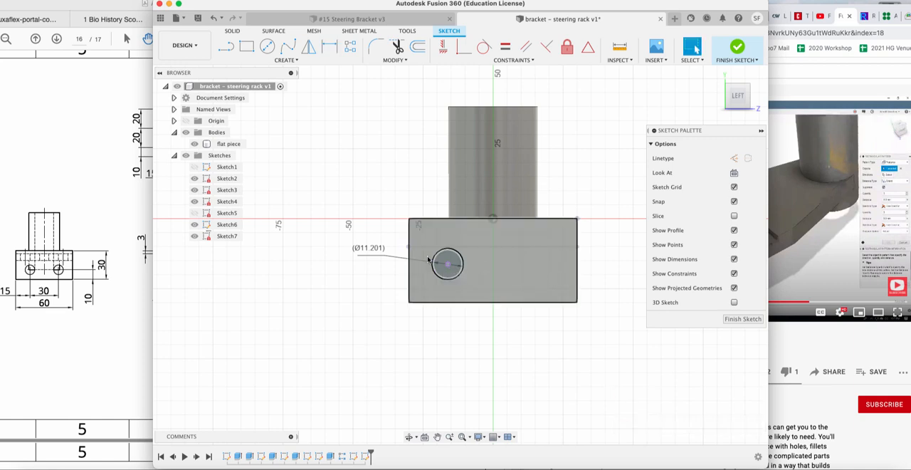
left_click(462, 274)
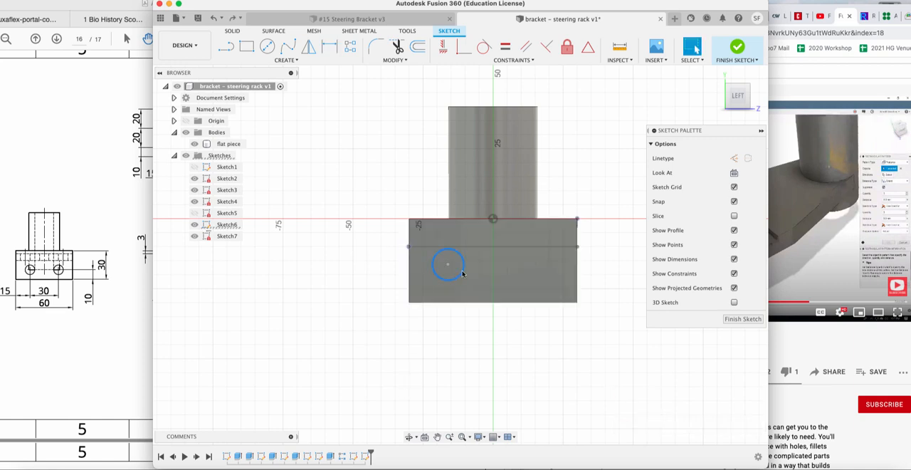
right_click(462, 273)
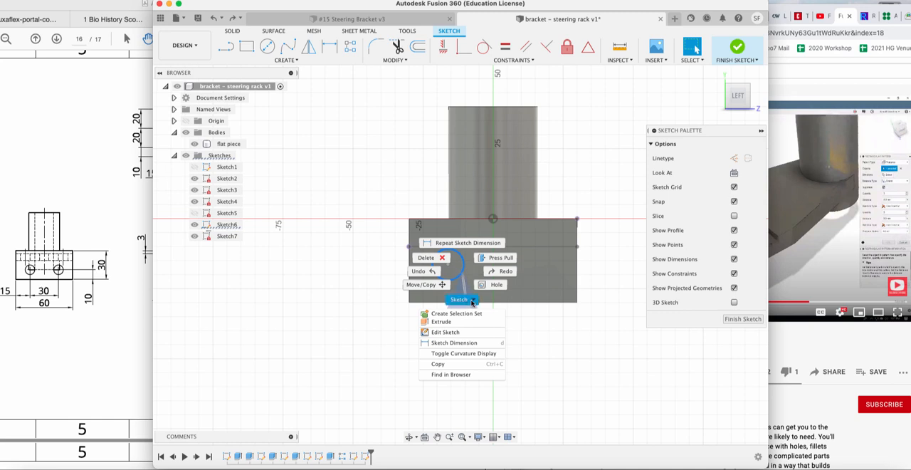
right_click(474, 302)
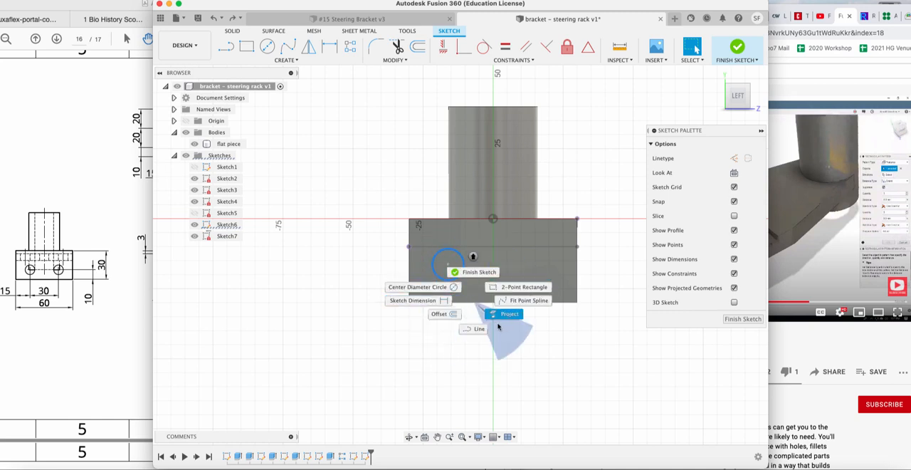
left_click(458, 278)
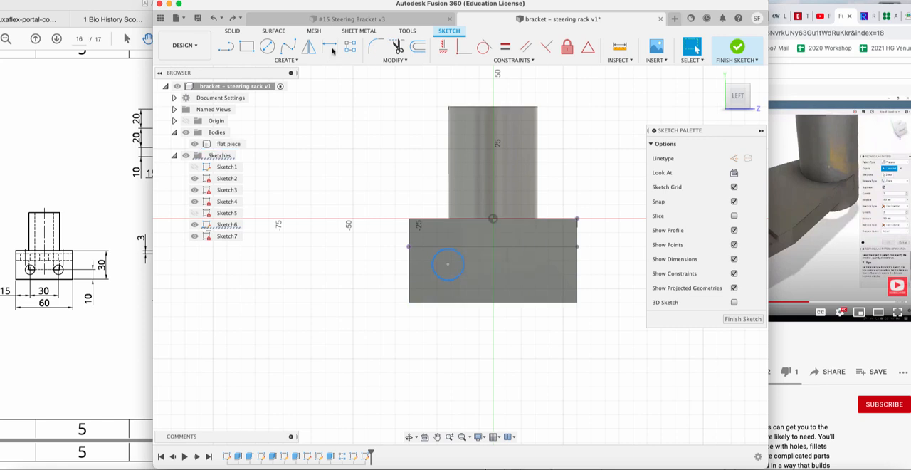
Try once more to dimension the flange circle's diameter from the new sketch, declining a driven dimension, and finish the sketch.
key("d")
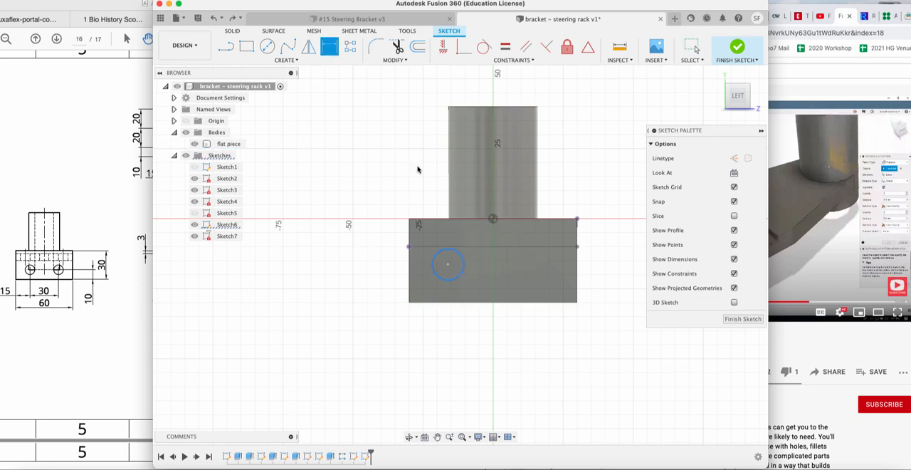
left_click(436, 270)
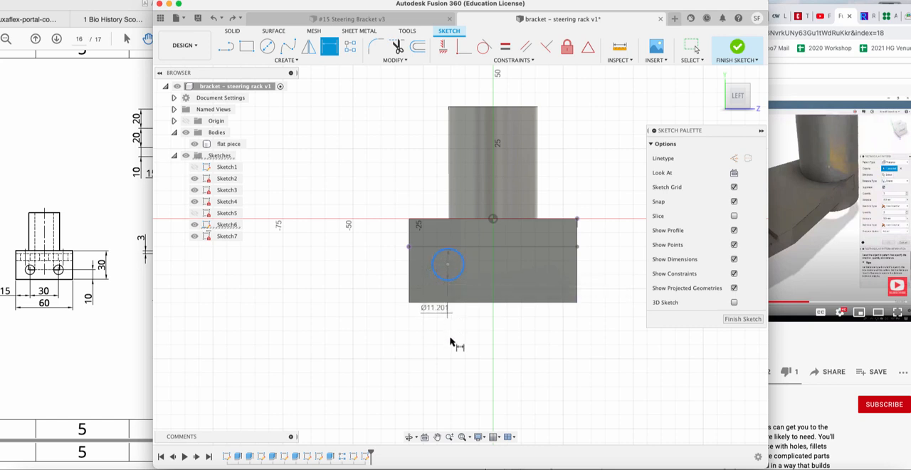
left_click(450, 345)
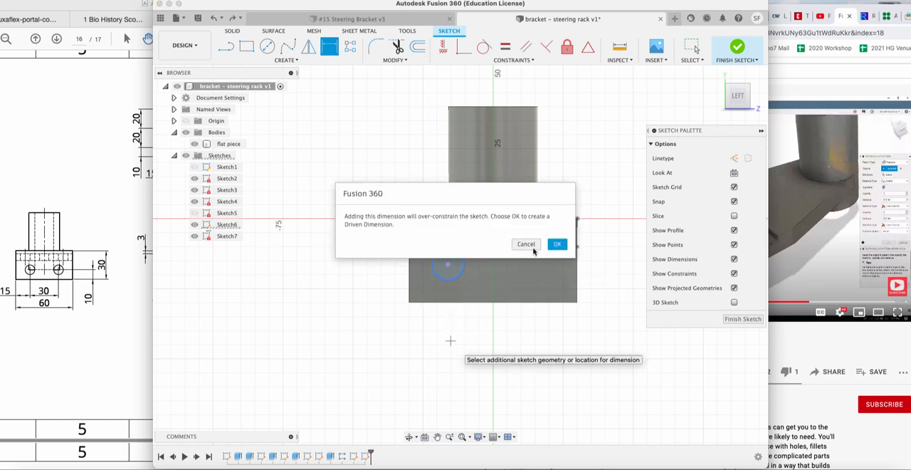
left_click(527, 242)
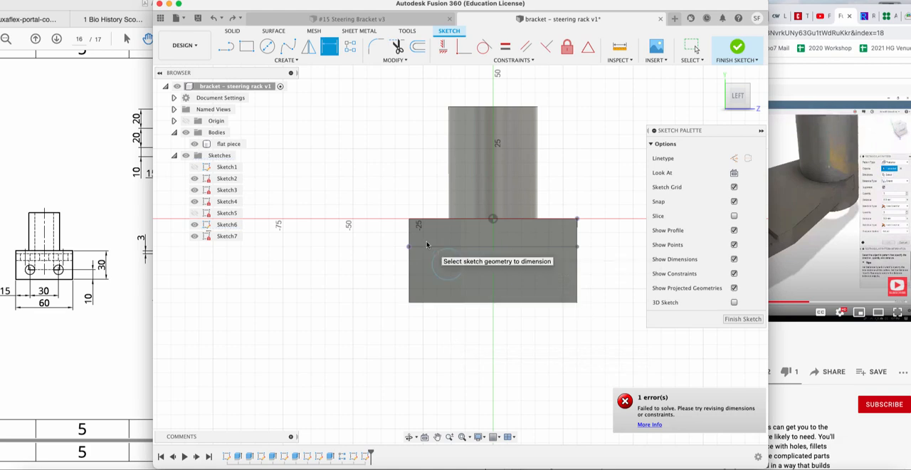
key("Escape")
left_click(742, 319)
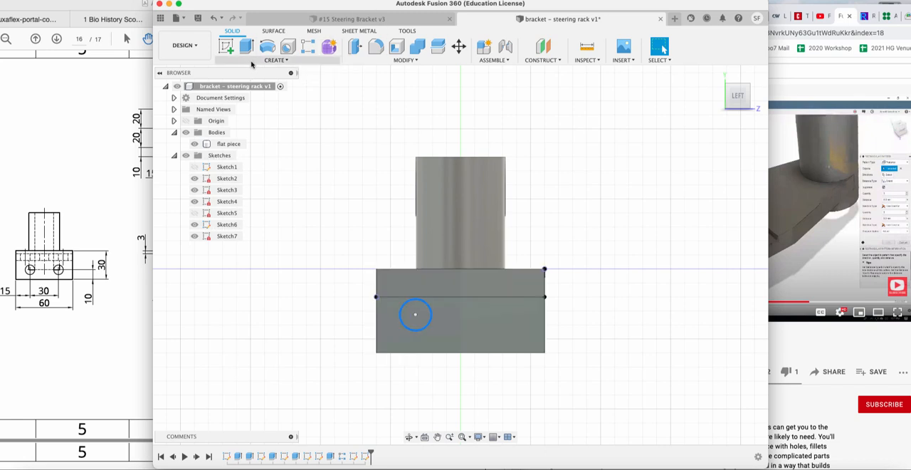
right_click(402, 311)
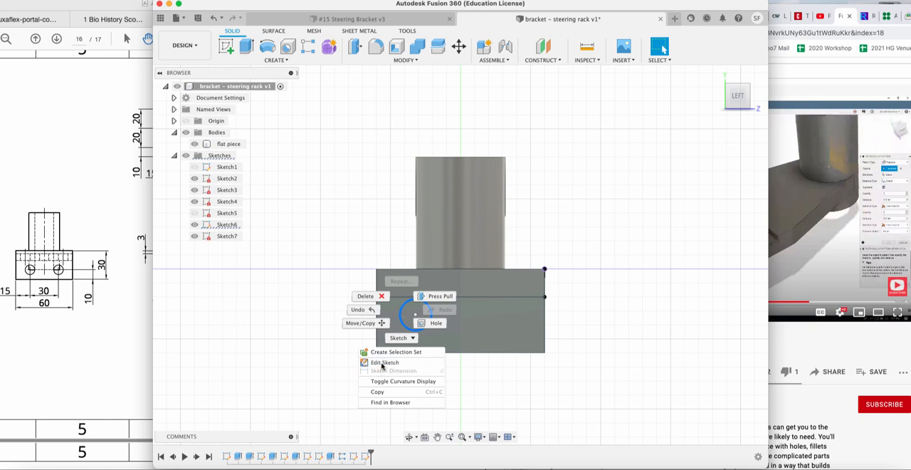
left_click(288, 360)
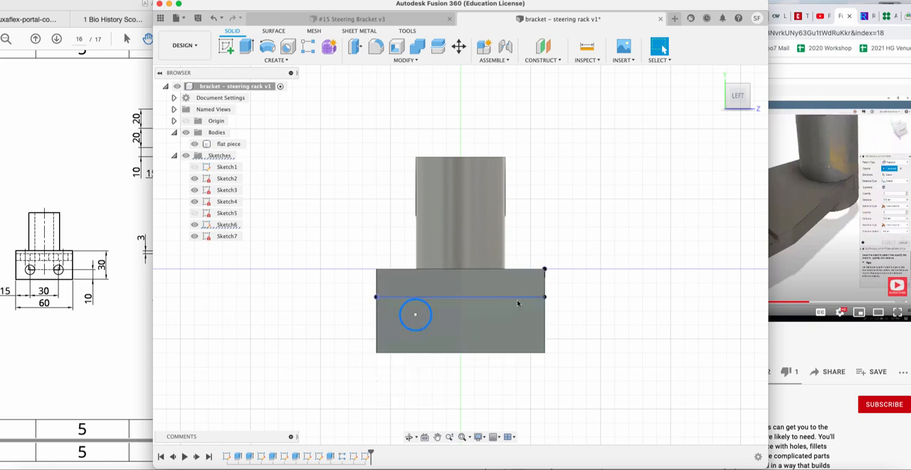
left_click(474, 198)
left_click(527, 333)
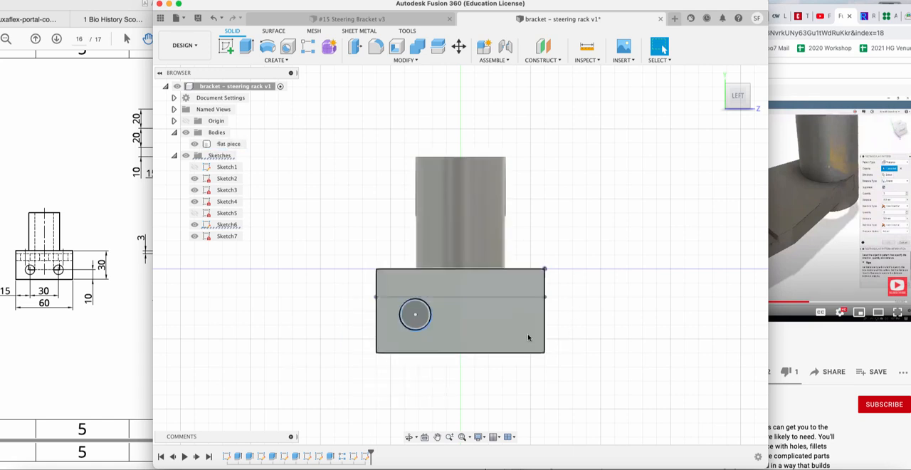
right_click(527, 333)
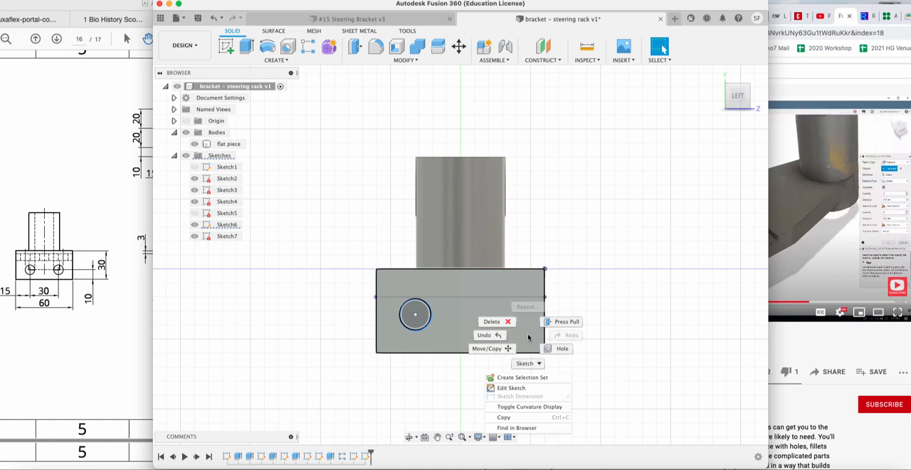
left_click(418, 370)
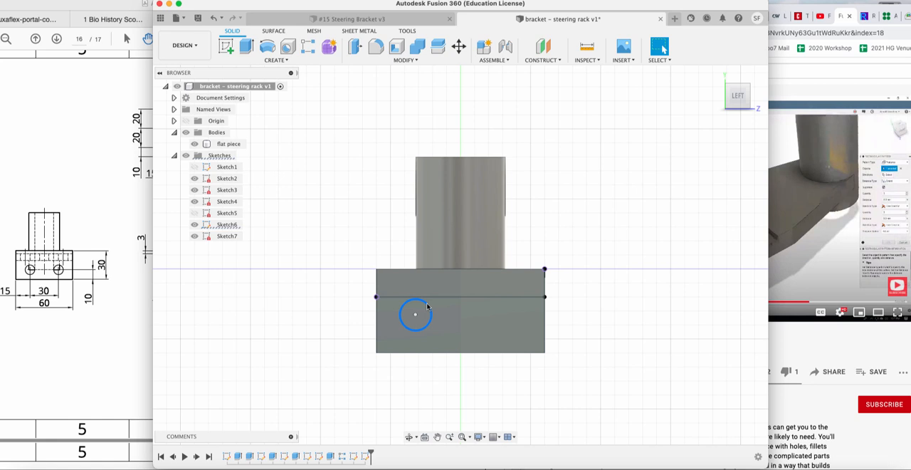
Reopen the flange circle's original sketch for editing and set the circle's diameter to 10 mm.
right_click(428, 306)
left_click(421, 356)
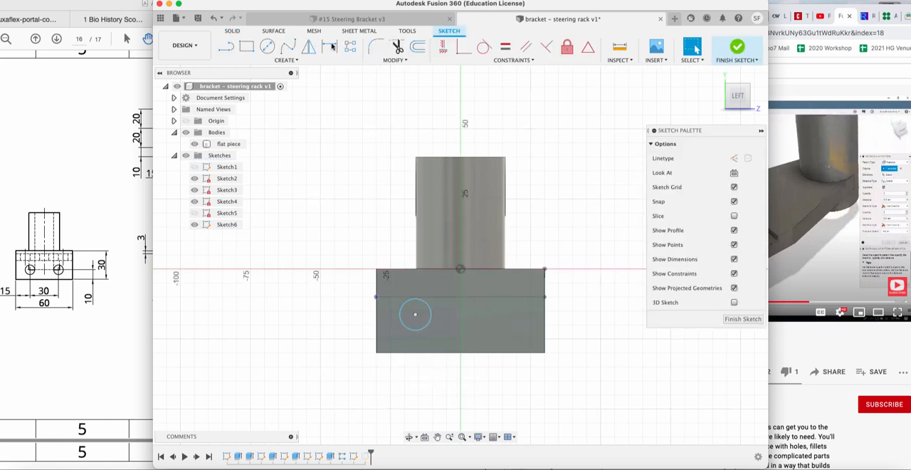
left_click(330, 46)
left_click(426, 325)
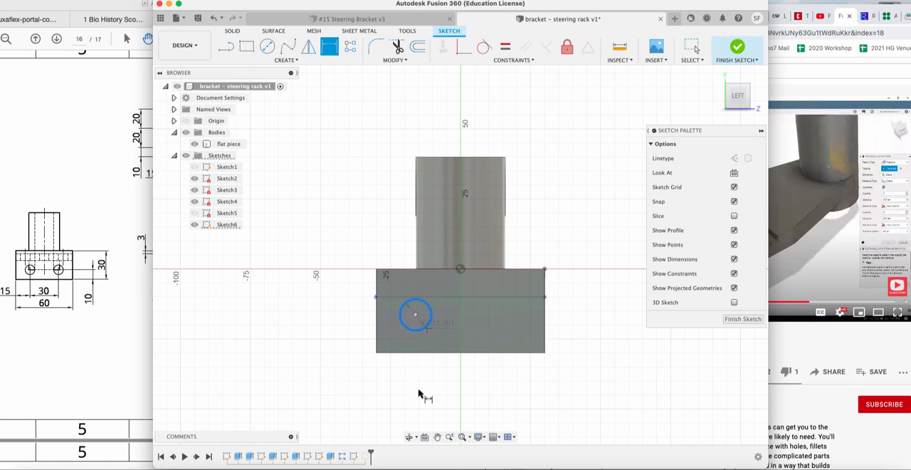
left_click(420, 392)
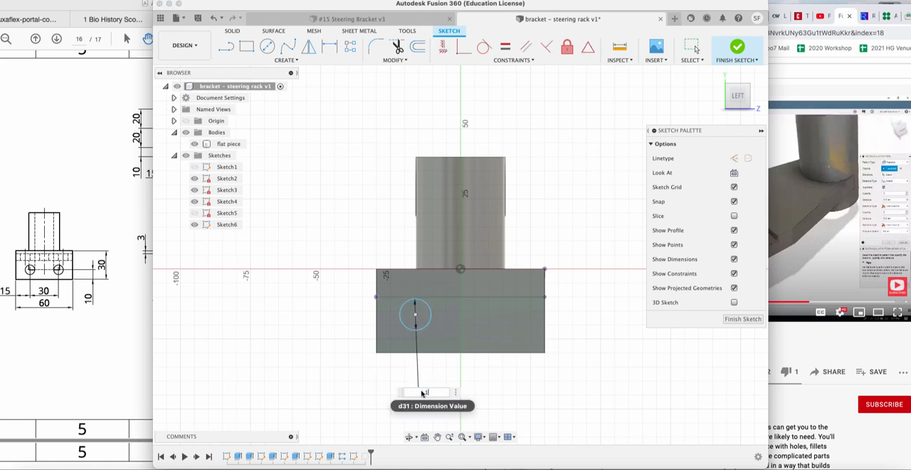
key("Return")
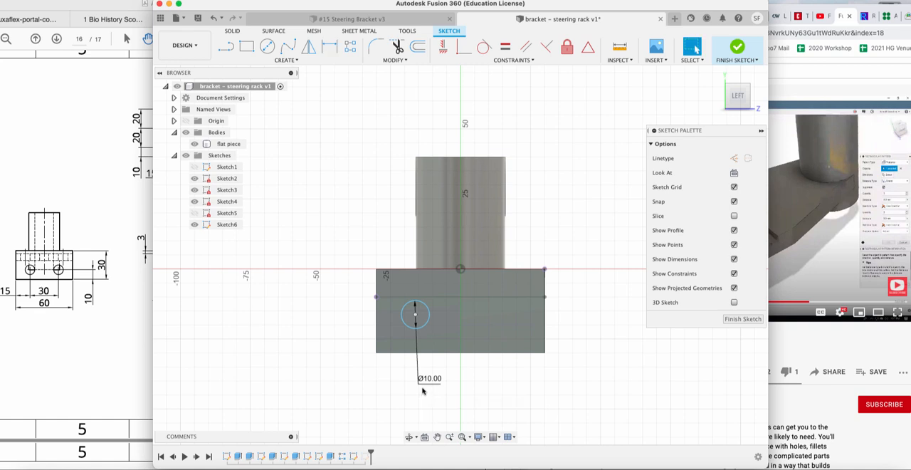
Undo the circle's 10 mm diameter dimension and finish the sketch.
key("super+z")
left_click(742, 318)
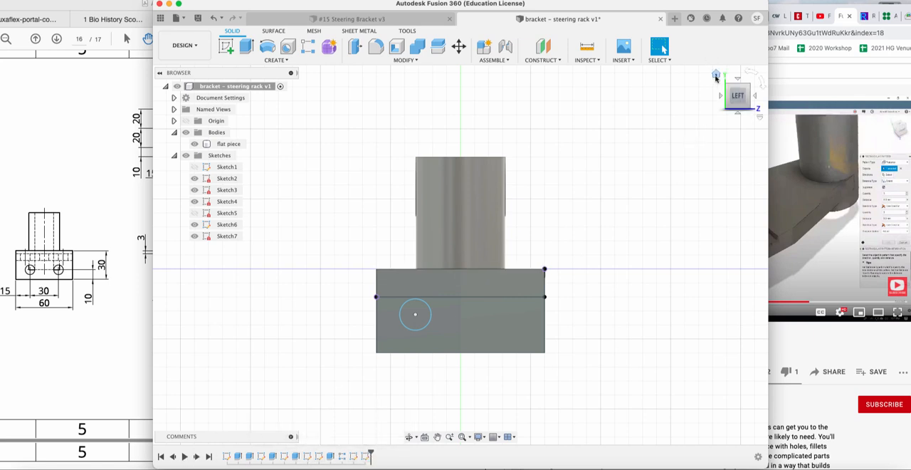
Return the model to the home view and step through the design history from its first sketch.
left_click(715, 75)
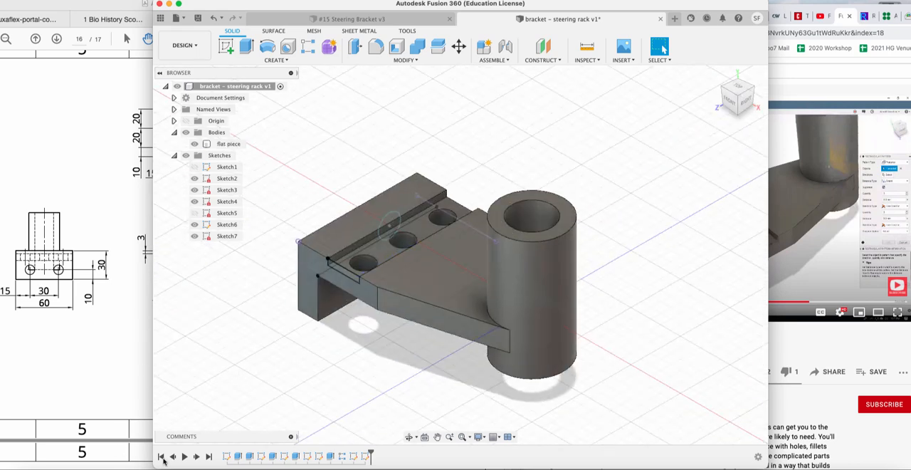
left_click(183, 456)
mouse_move(371, 454)
left_mouse_down()
mouse_move(237, 453)
mouse_move(369, 451)
left_mouse_up()
left_click(197, 459)
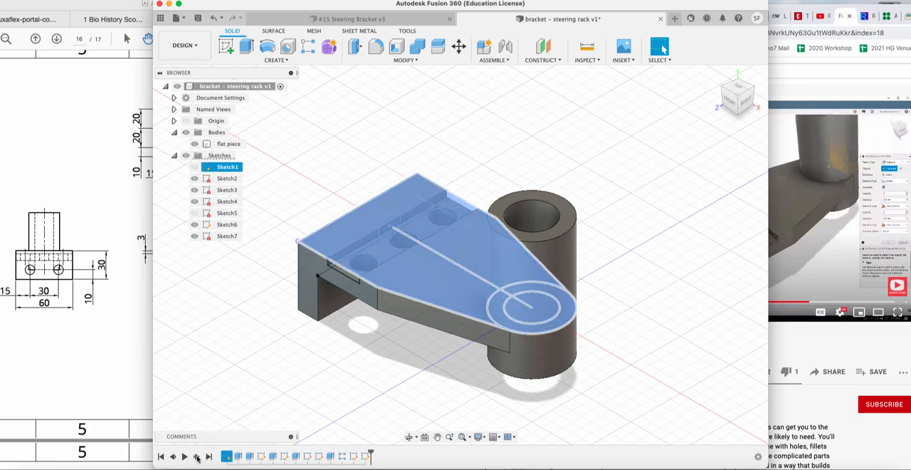
Replay the design history feature by feature from the first sketch through the pattern of groove holes.
left_click(197, 459)
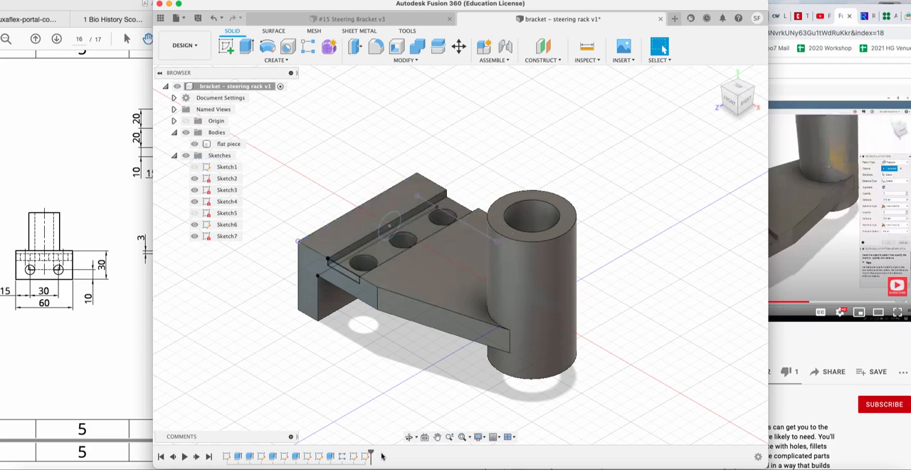
left_click_drag(370, 453, 207, 456)
left_click(197, 457)
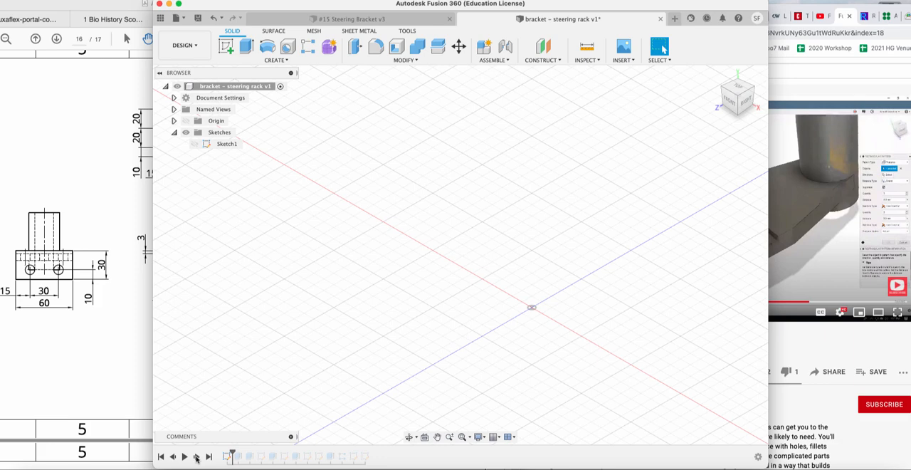
left_click(197, 457)
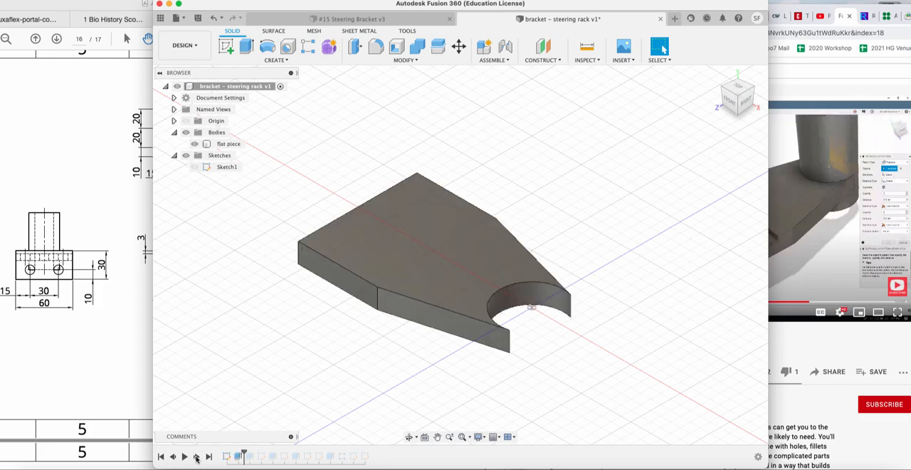
left_click(197, 458)
left_click(197, 457)
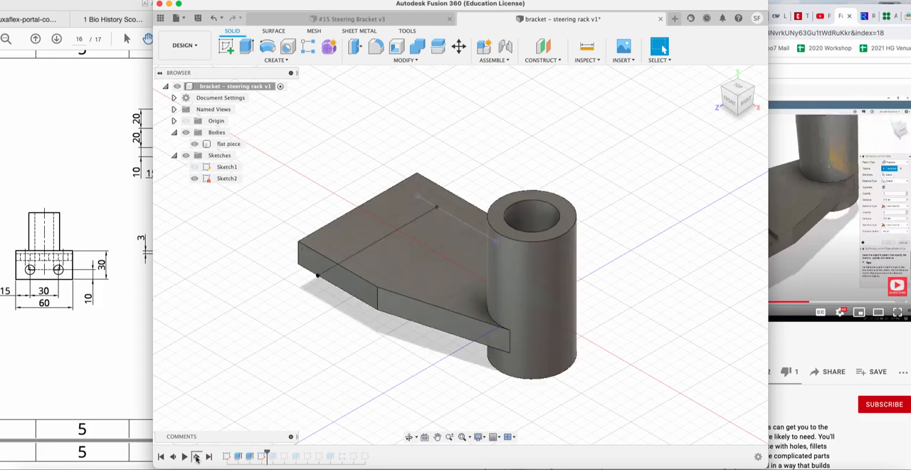
left_click(197, 457)
left_click(198, 457)
left_click(197, 457)
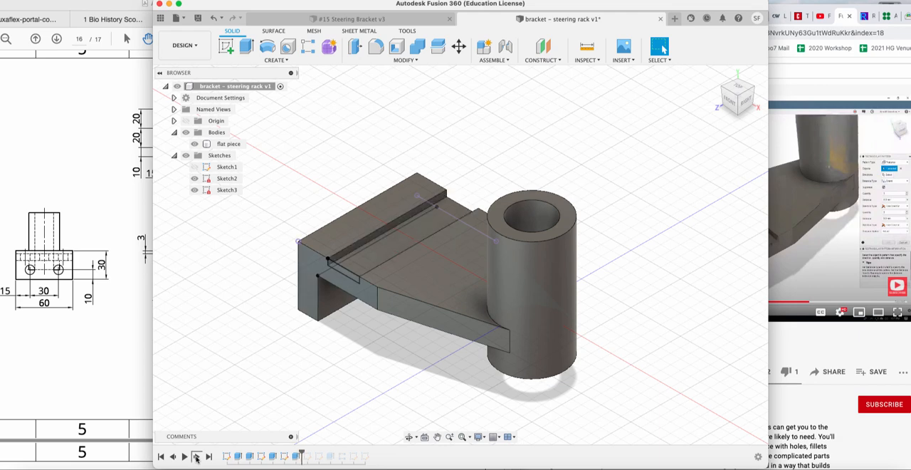
left_click(197, 457)
left_click(197, 457)
left_click(197, 458)
left_click(197, 457)
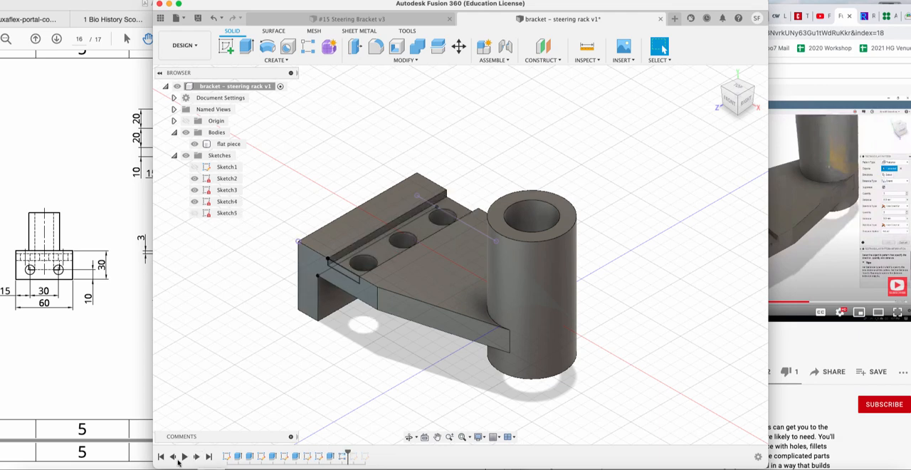
Roll the design history back to before the groove cut, and advance it to the point just after Sketch4.
left_click(173, 457)
left_click(173, 457)
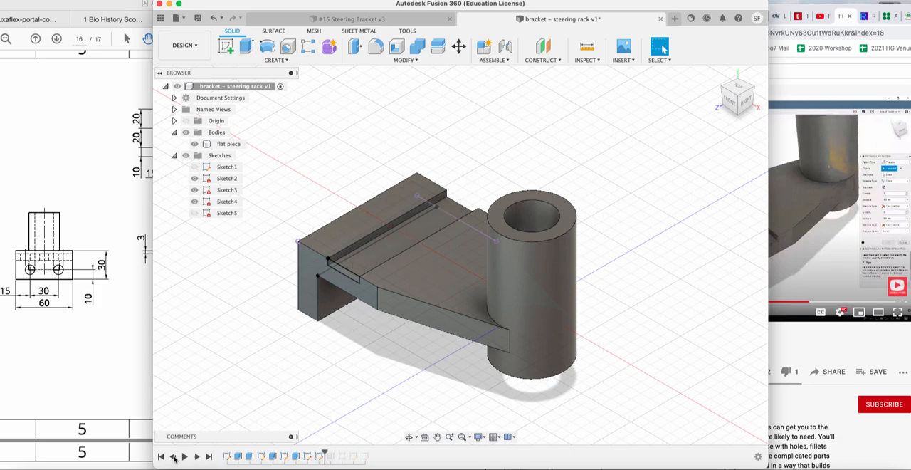
left_click(173, 458)
left_click(173, 457)
left_click(173, 457)
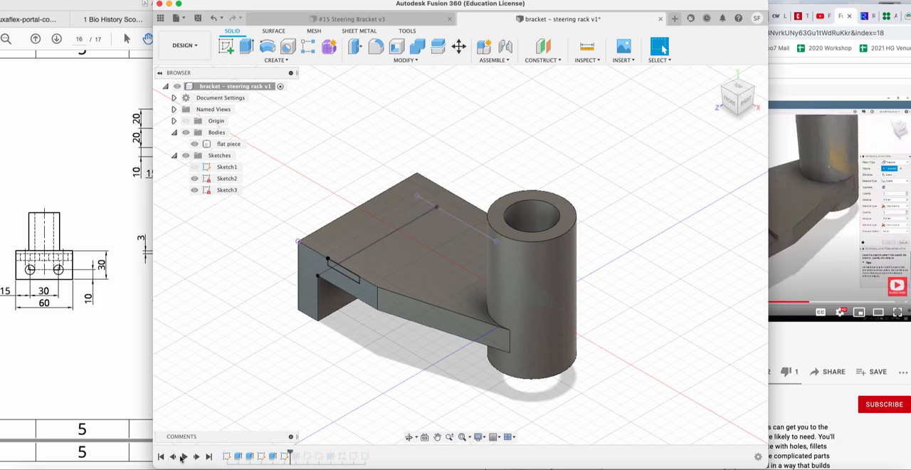
left_click(197, 457)
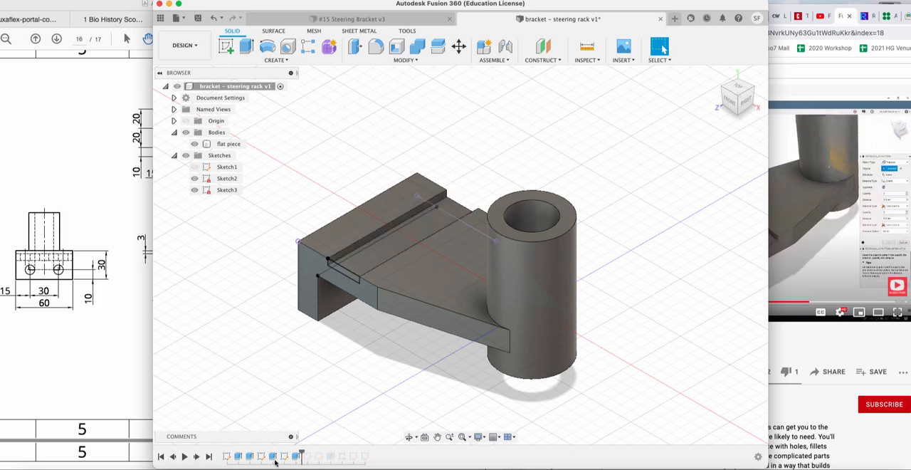
left_click(197, 457)
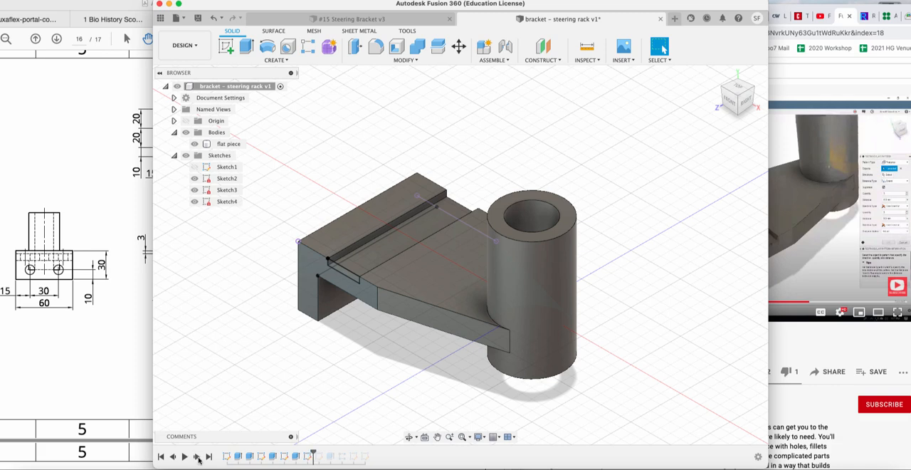
Compare Sketch4 with the groove hole's sketch that follows it in the history, and delete Sketch4.
left_click(306, 457)
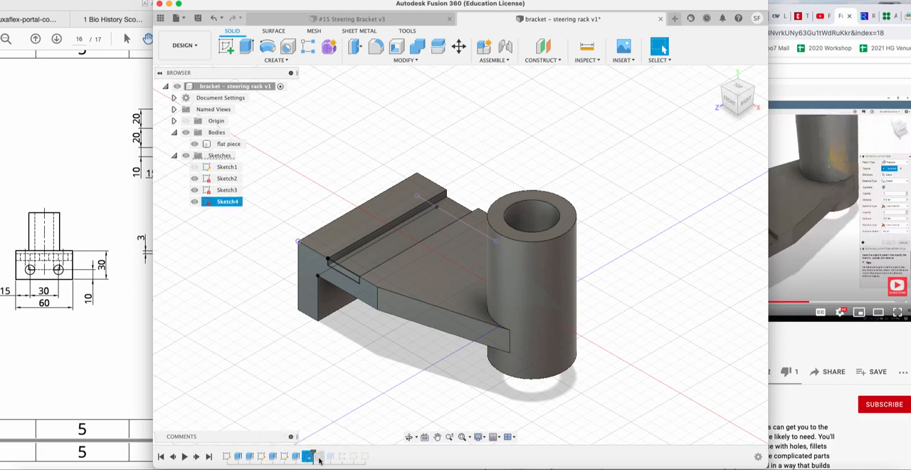
left_click(320, 458)
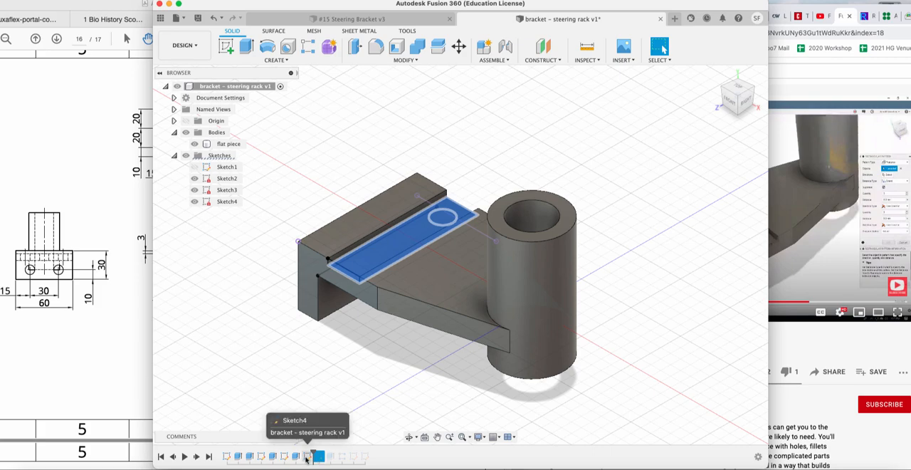
left_click(307, 457)
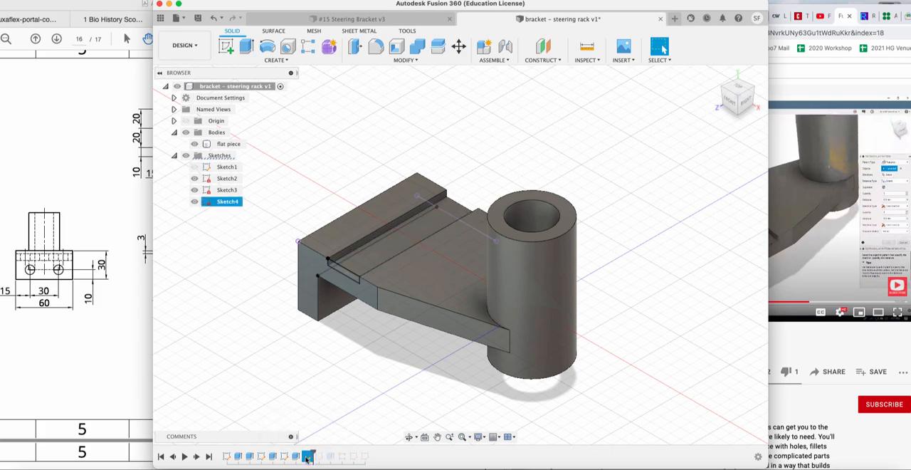
right_click(308, 458)
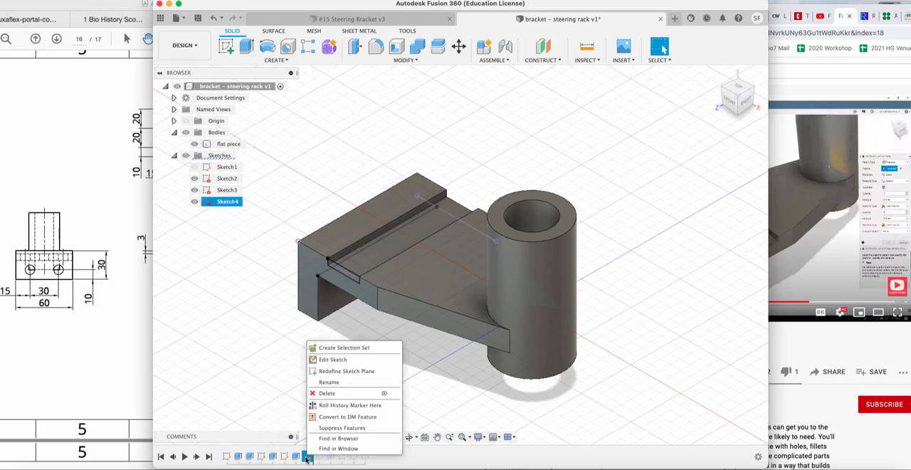
left_click(326, 393)
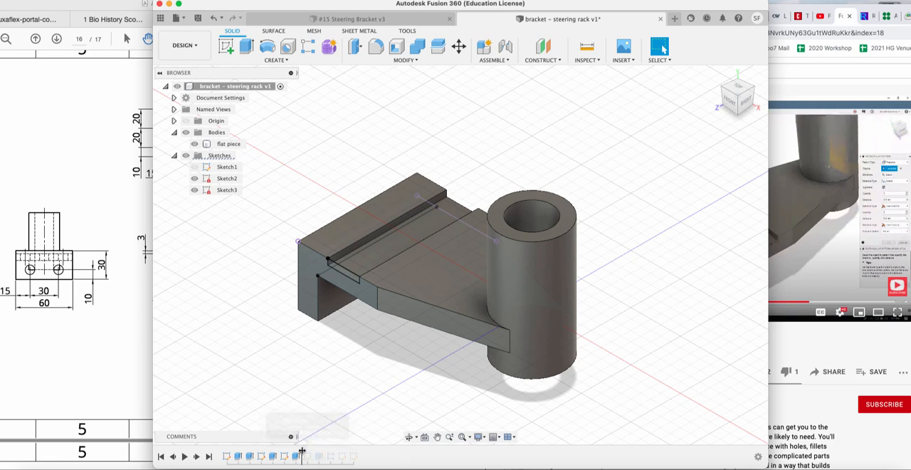
Roll the design history forward past the groove hole features to the end of the timeline.
left_click_drag(302, 454, 313, 454)
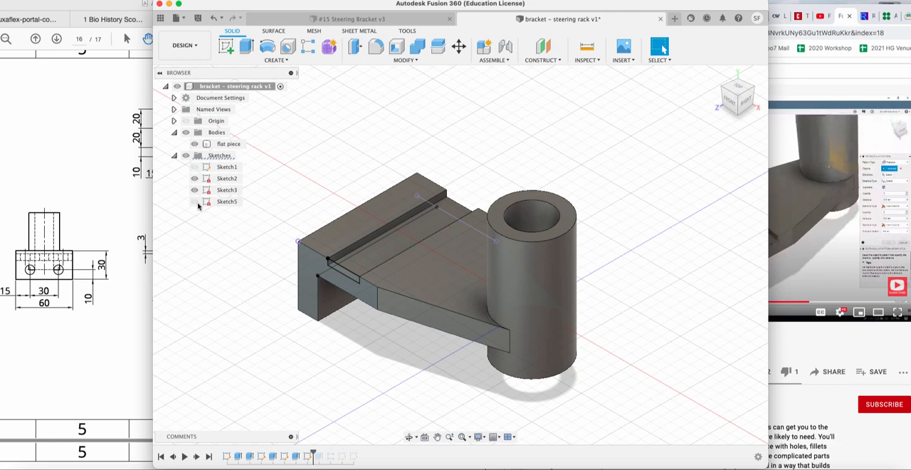
left_click(197, 457)
left_click(197, 457)
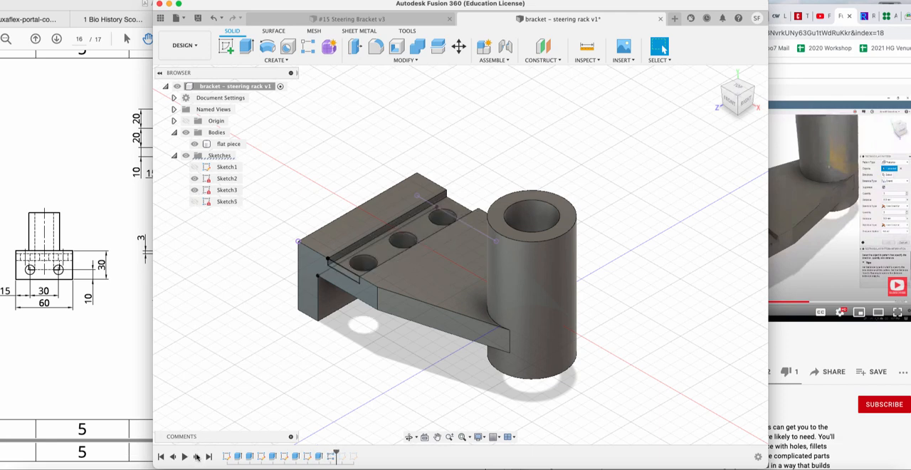
left_click(197, 456)
left_click(197, 457)
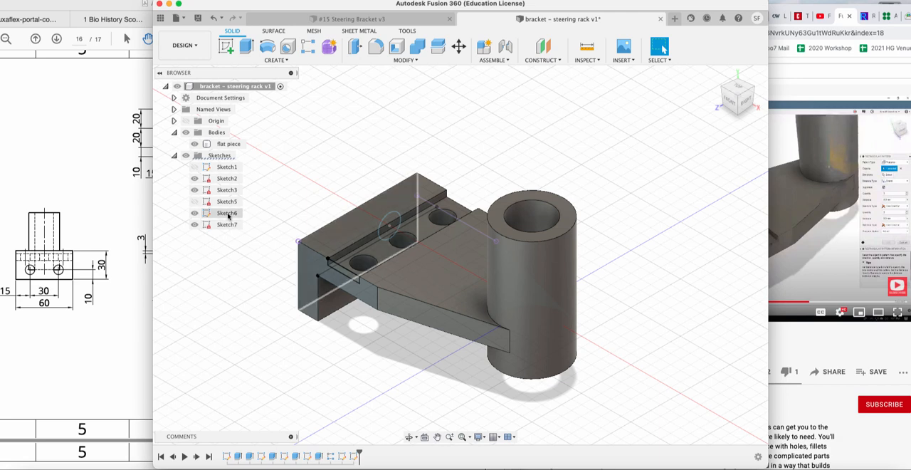
Examine which geometry Sketch5, Sketch6 and Sketch7 contain by toggling their visibility and highlighting them on the bracket.
left_click(197, 203)
left_click(195, 203)
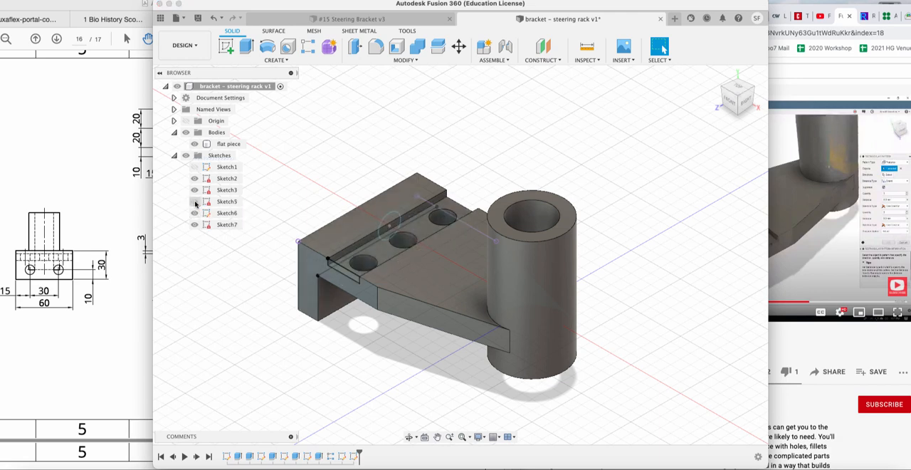
left_click(195, 203)
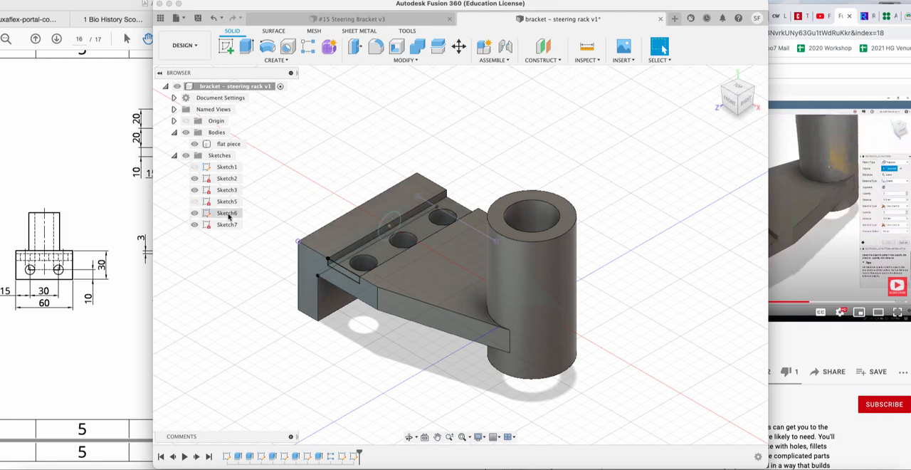
left_click(228, 214)
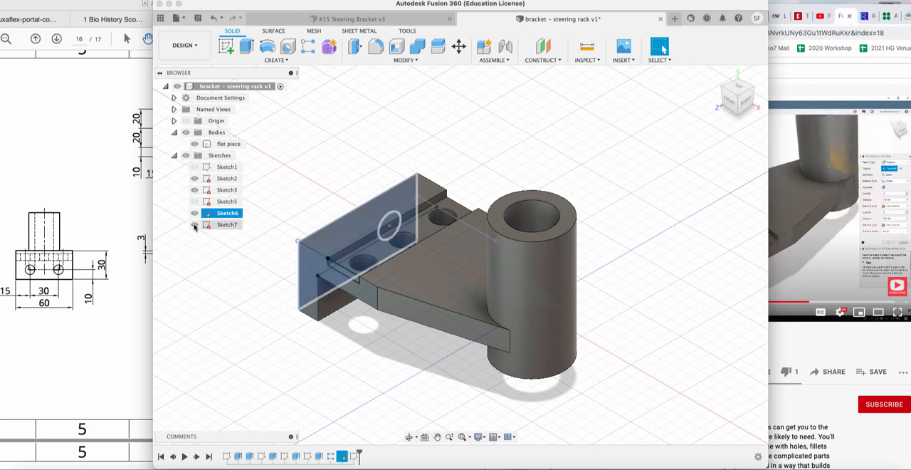
left_click(352, 456)
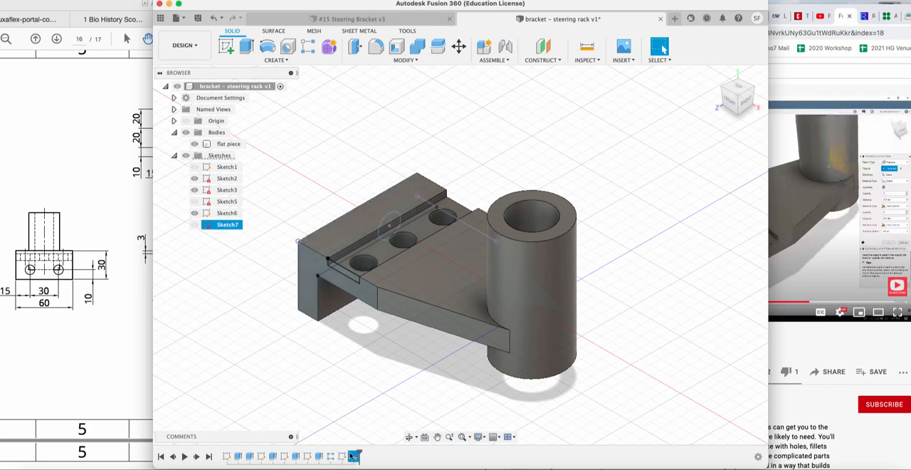
left_click(342, 456)
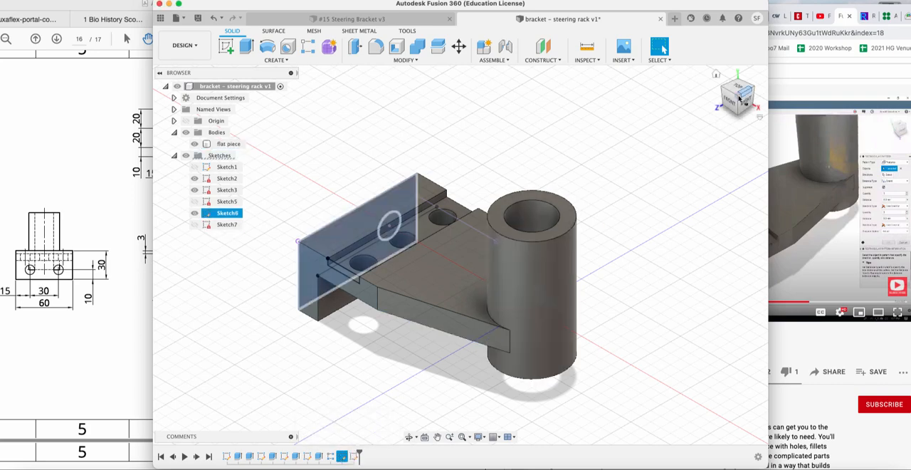
left_click_drag(738, 98, 813, 89)
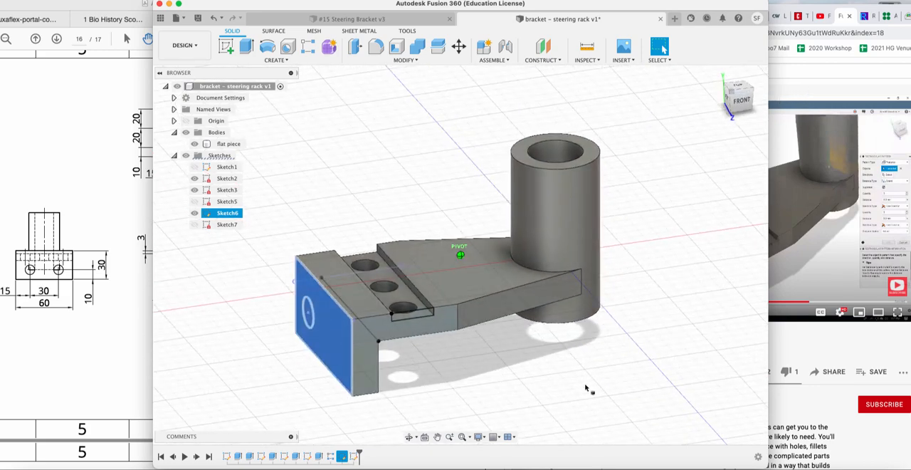
left_click(353, 456)
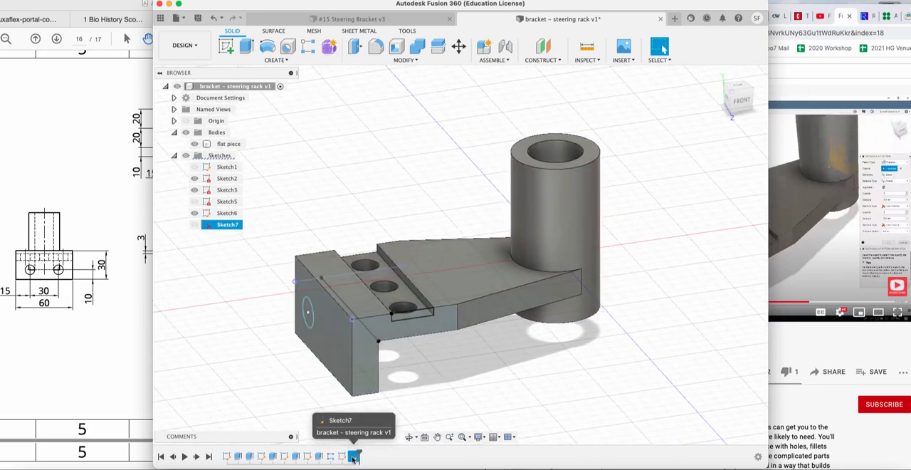
left_click(341, 457)
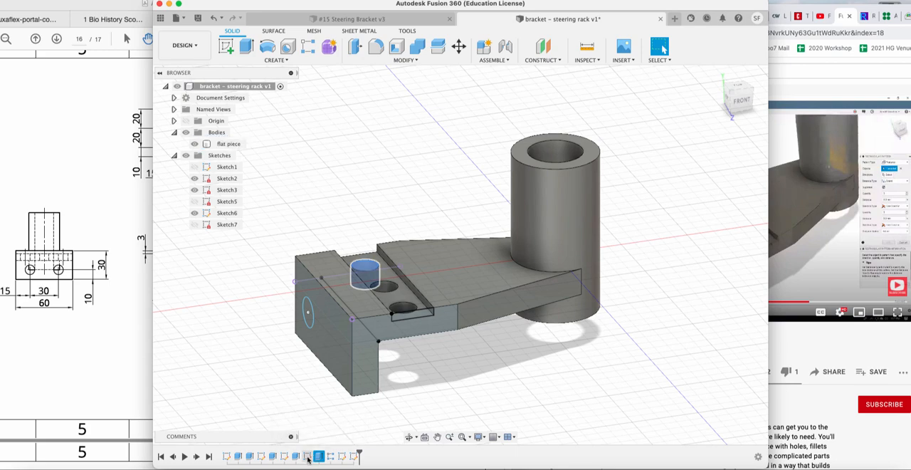
Show Sketch5 containing the groove's hole circle, rename it hole, and finish the sketch.
left_click(307, 456)
left_click(194, 202)
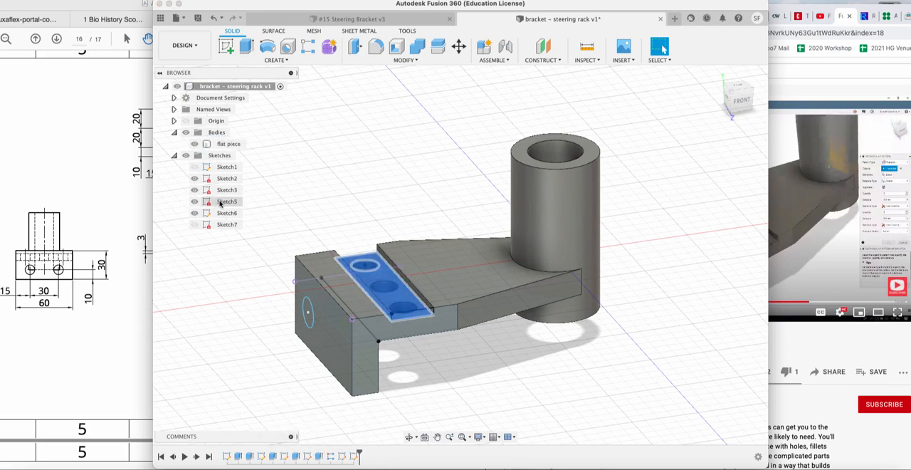
right_click(227, 204)
double_click(227, 202)
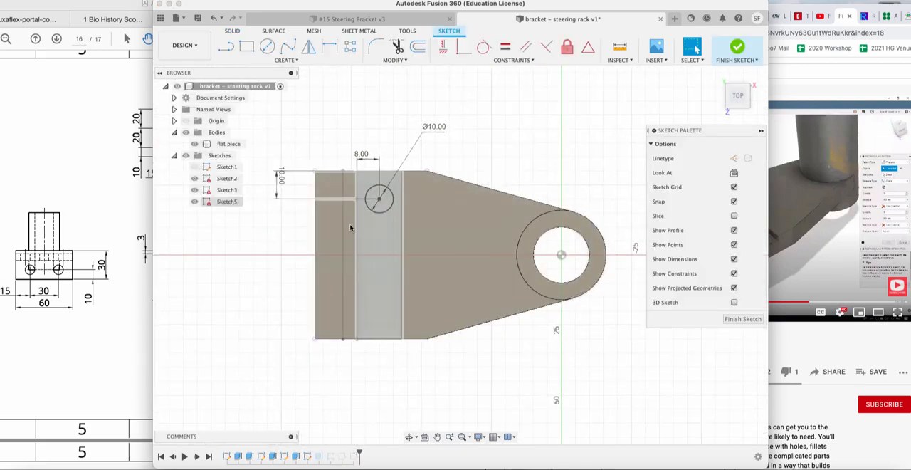
left_click(226, 203)
left_click(226, 202)
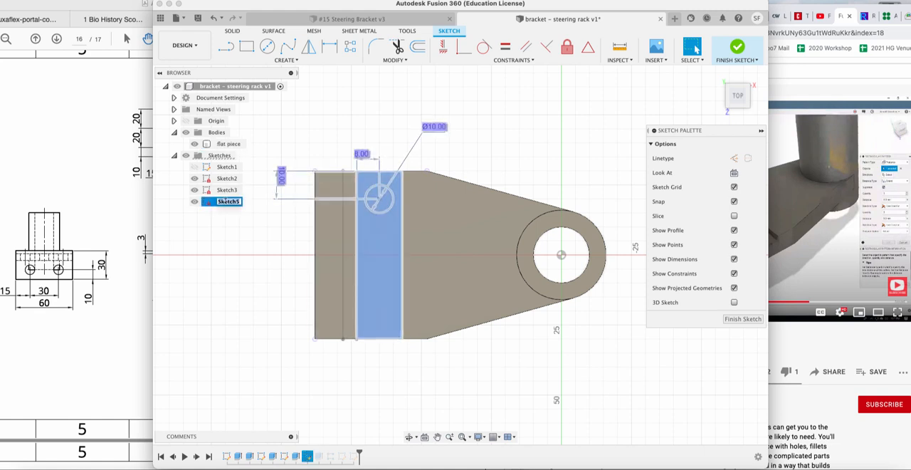
type("hole")
key("Return")
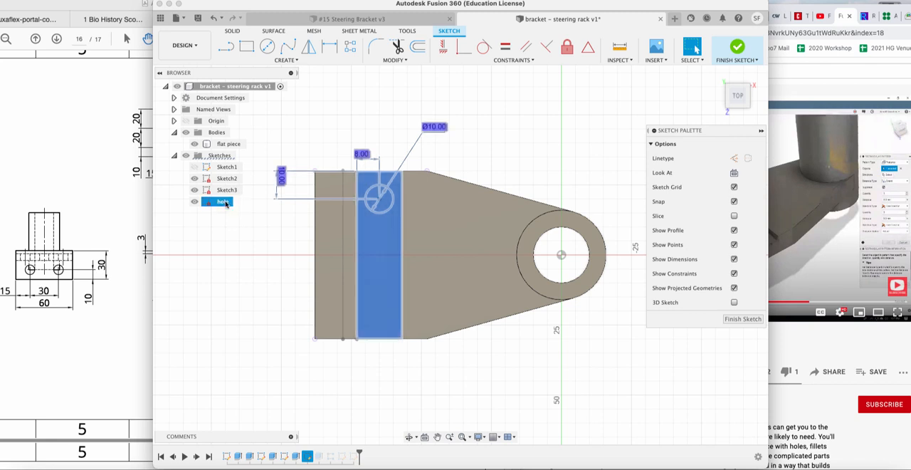
left_click(746, 320)
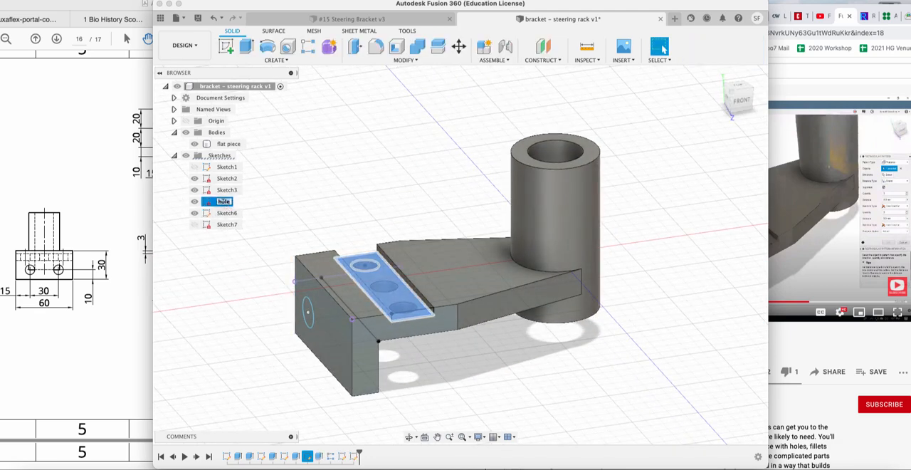
double_click(214, 202)
key("Return")
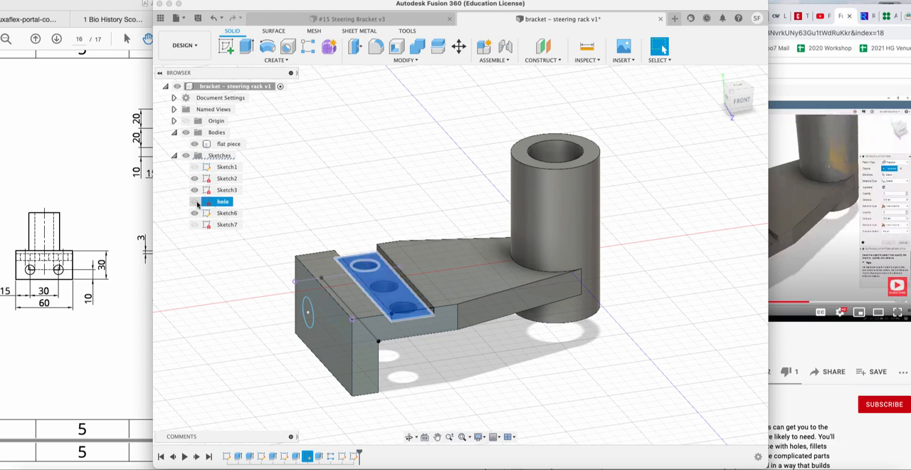
Highlight Sketch6 and Sketch7 in turn, make Sketch7 visible, and inspect the end flange from the left view.
left_click(232, 215)
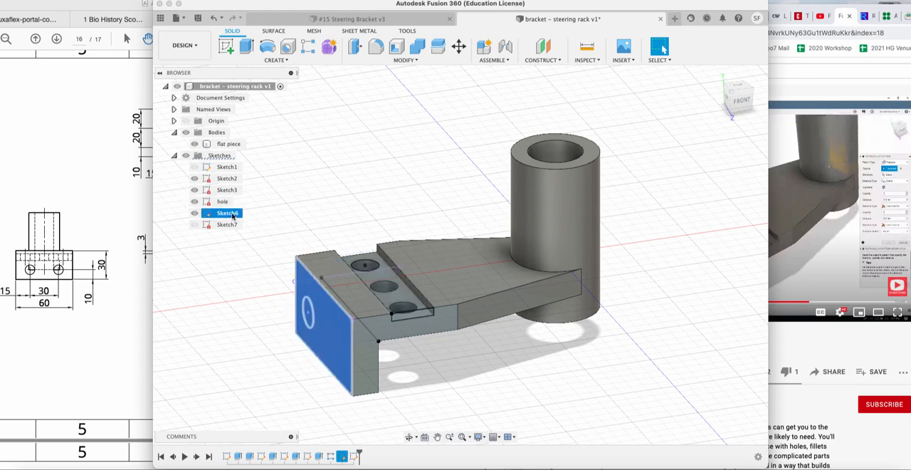
double_click(232, 215)
left_click(230, 248)
left_click(228, 215)
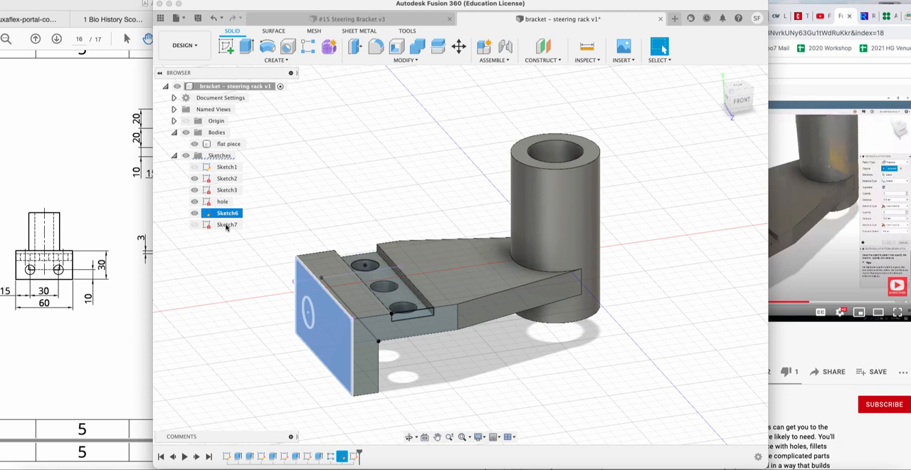
left_click(226, 225)
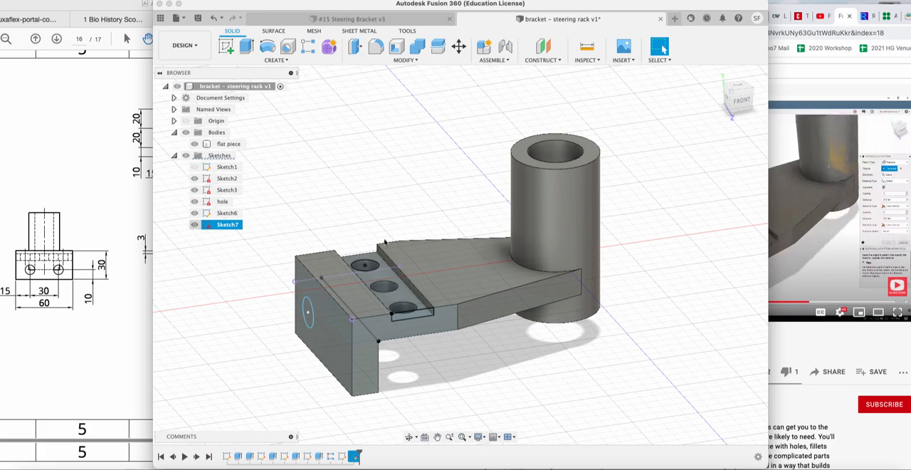
left_click(728, 102)
left_click(728, 102)
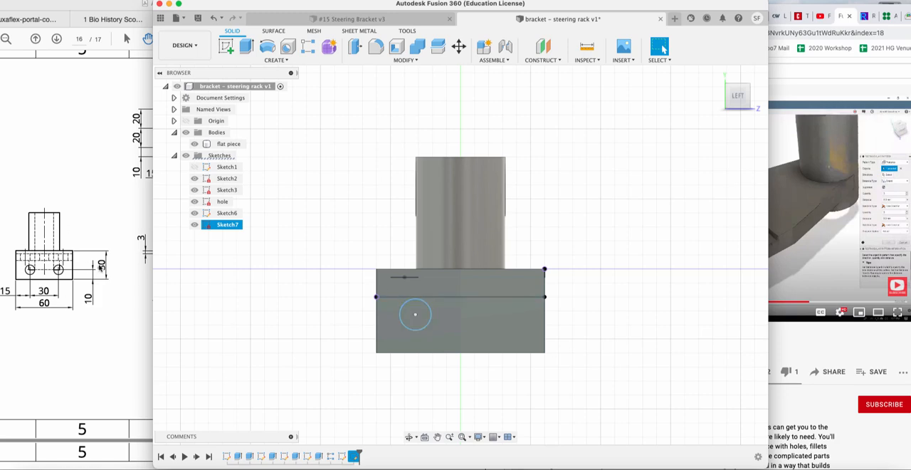
Check the flange hole's position on the Exercise 15 drawing and try to dimension the circle from the flange's side edge in Sketch7.
left_click(99, 267)
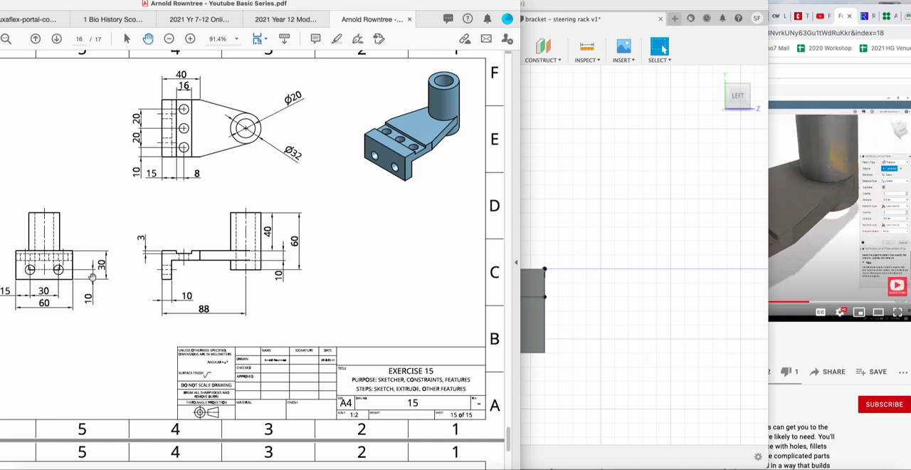
left_click(622, 314)
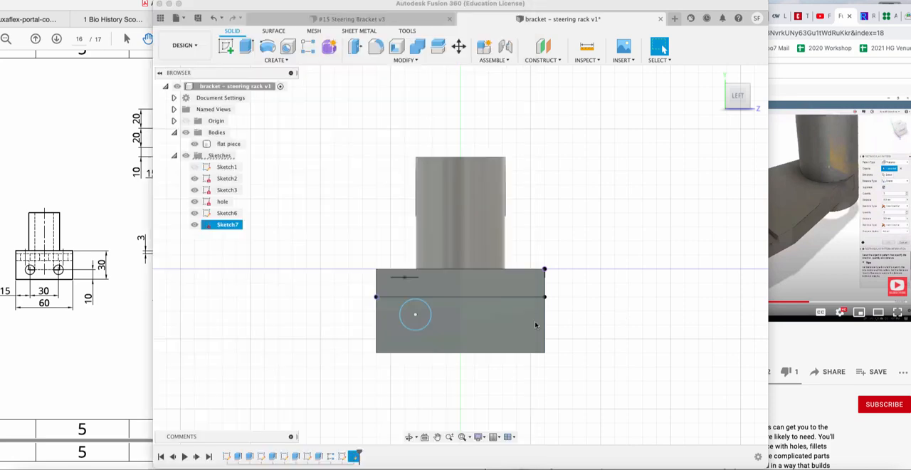
left_click(408, 328)
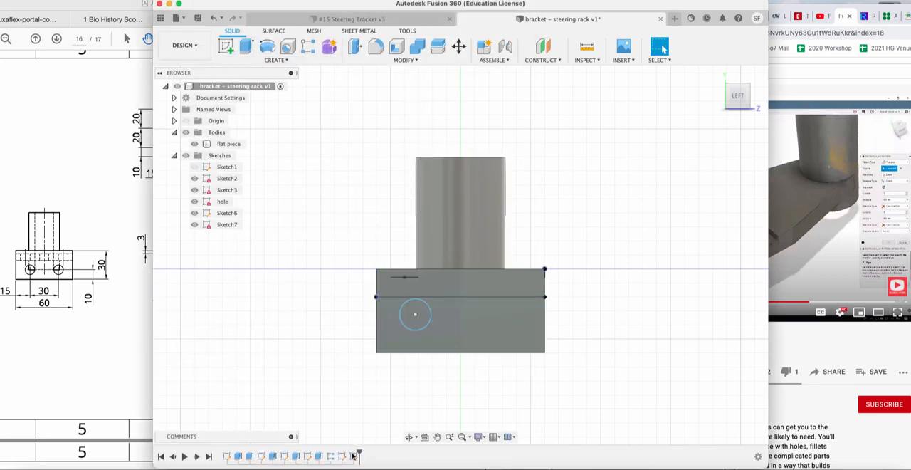
left_click(353, 456)
right_click(354, 455)
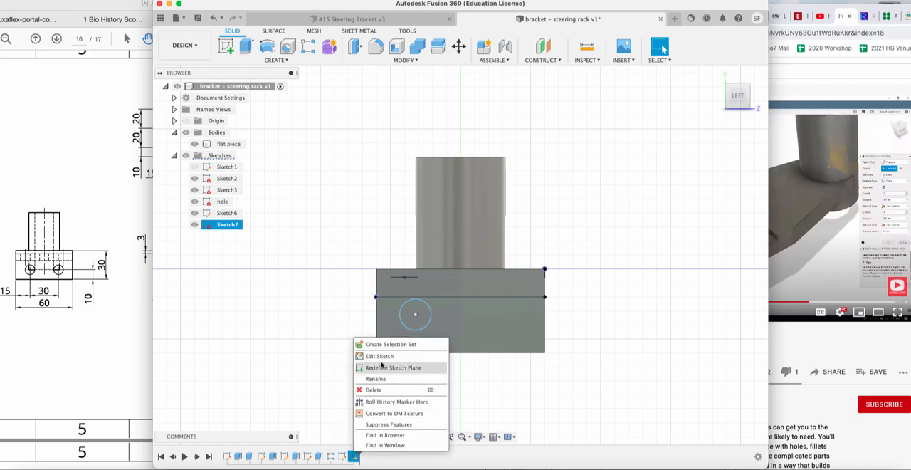
left_click(381, 362)
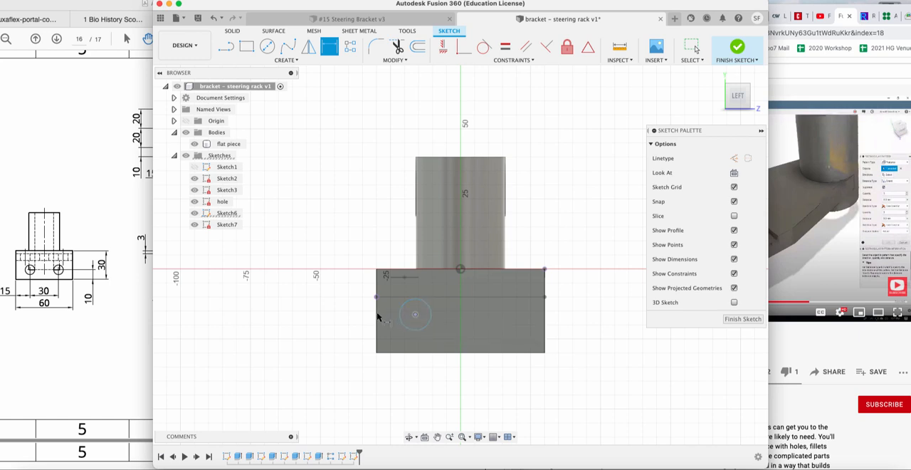
left_click(377, 324)
left_click(384, 398)
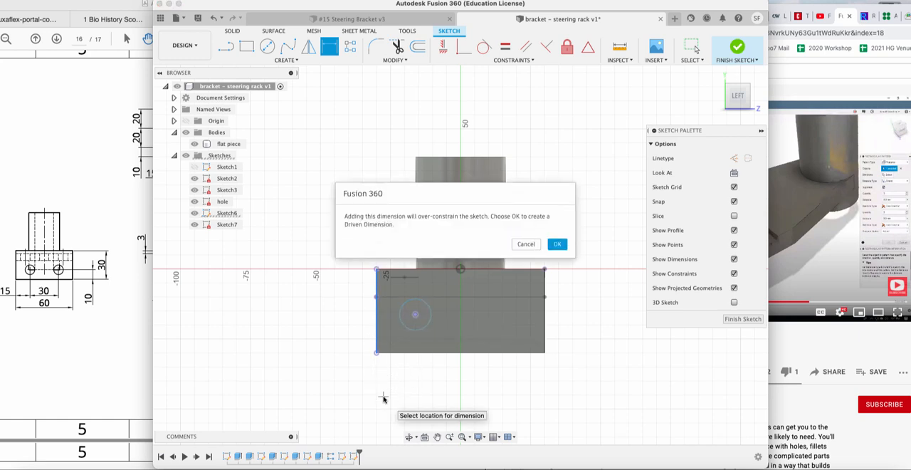
left_click(526, 244)
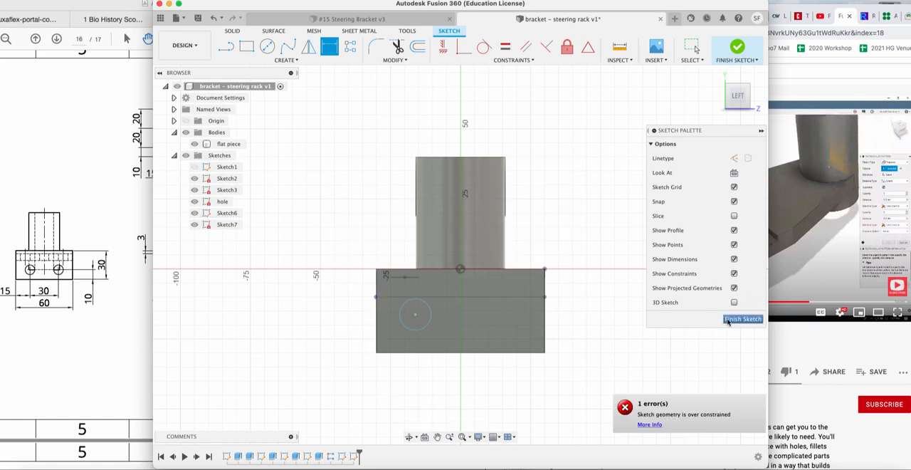
left_click(728, 321)
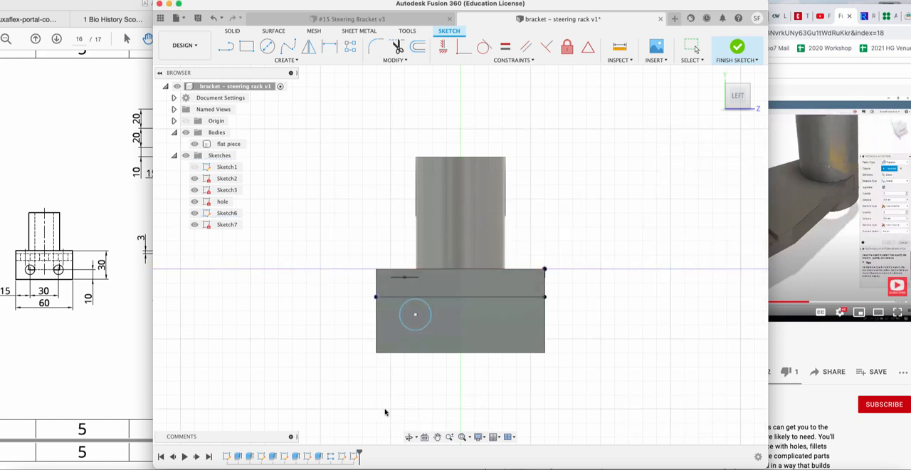
Edit the sketch containing the end flange's circle and dimension its center 15 mm from the flange's nearest side edge.
right_click(417, 319)
left_click(423, 384)
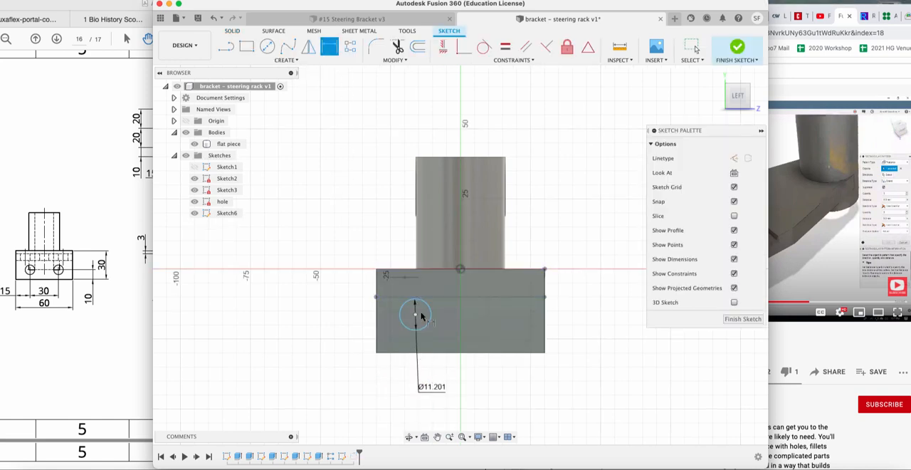
left_click(377, 326)
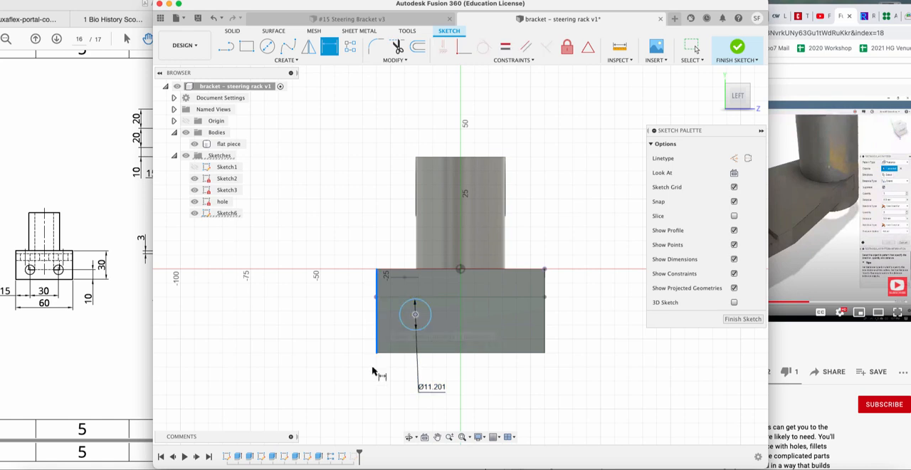
left_click(372, 394)
type("15")
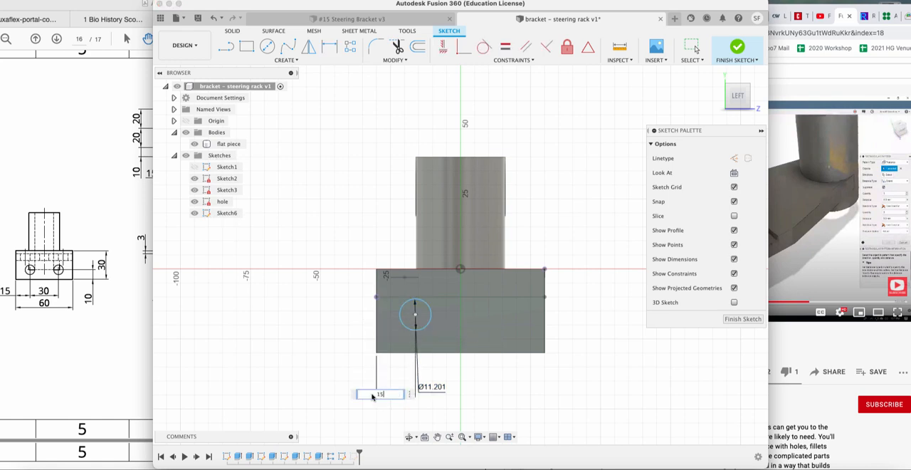
key("Return")
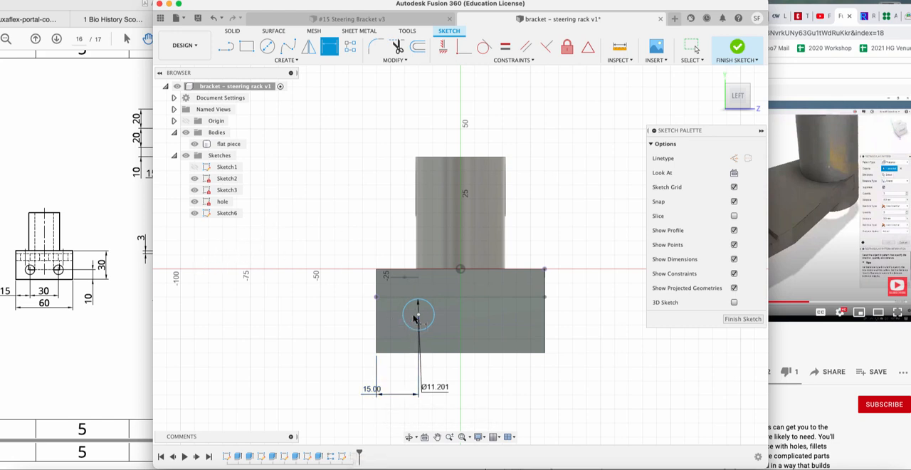
Dimension the circle's center 10 mm above the flange's lower edge and finish the sketch.
left_click(418, 318)
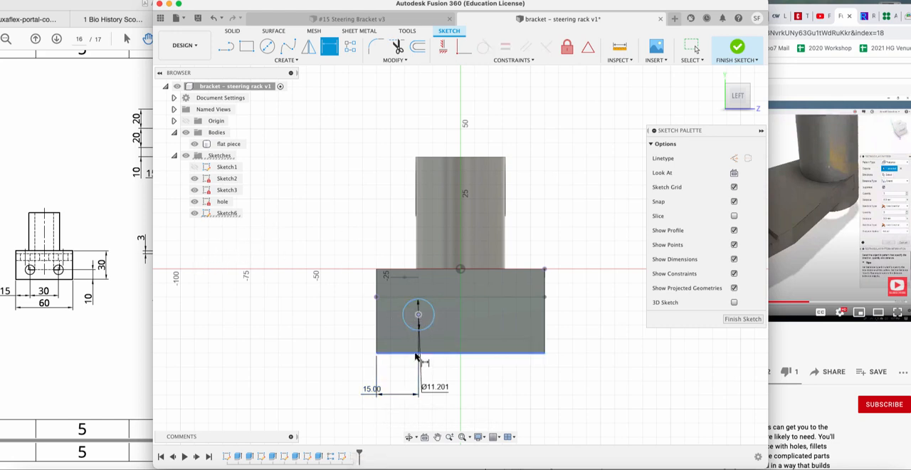
left_click(417, 353)
left_click(320, 348)
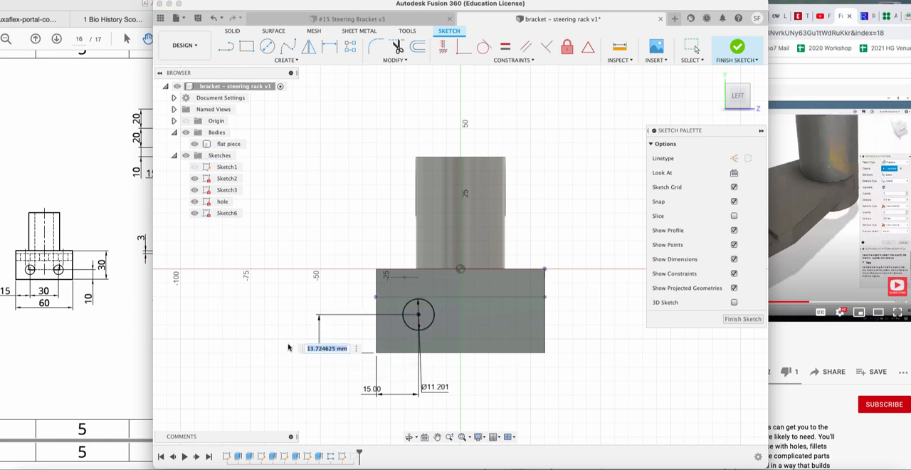
type("10")
key("Return")
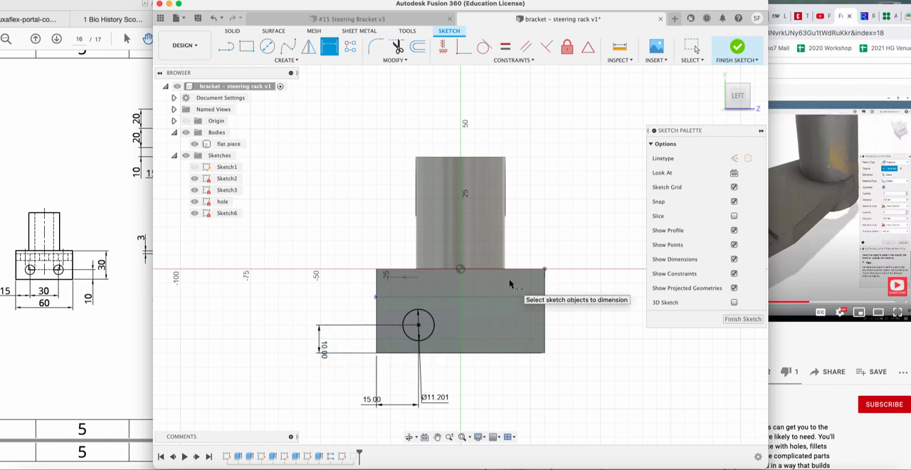
left_click(745, 319)
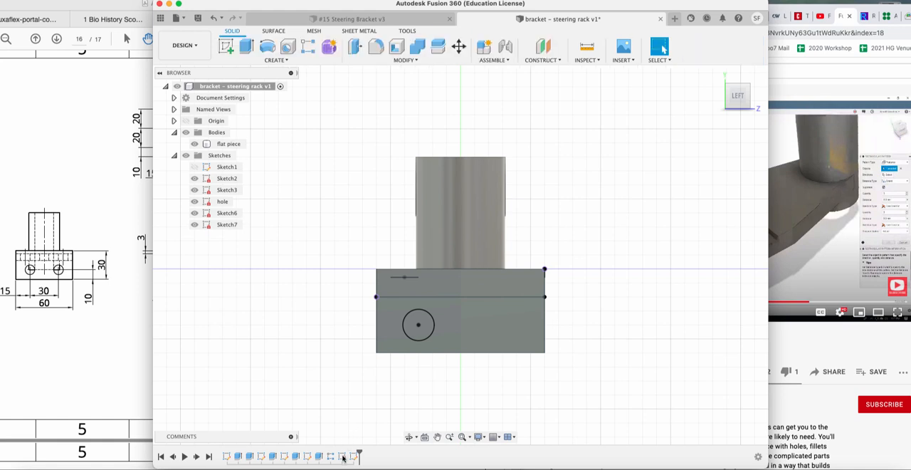
left_click(342, 456)
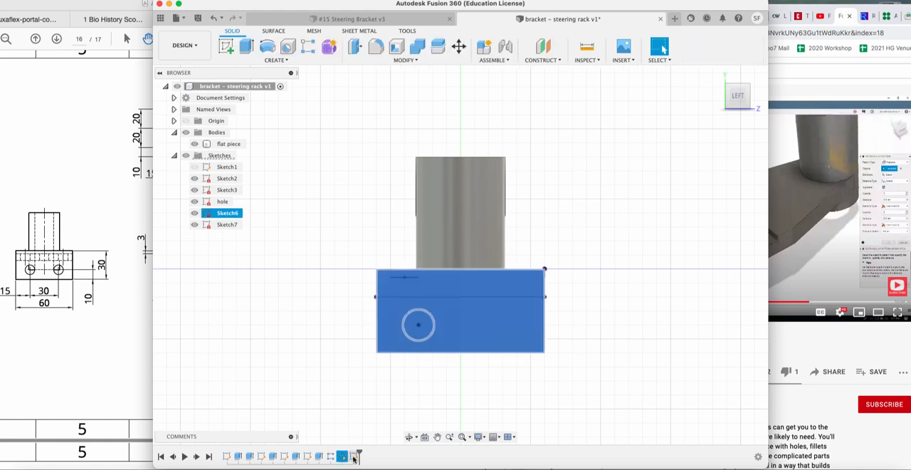
left_click(354, 458)
left_click(342, 456)
right_click(342, 457)
left_click(364, 394)
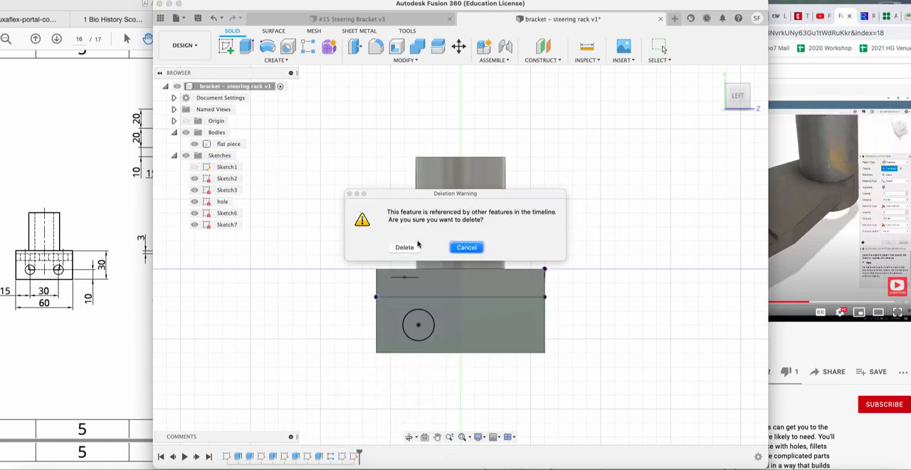
left_click(460, 247)
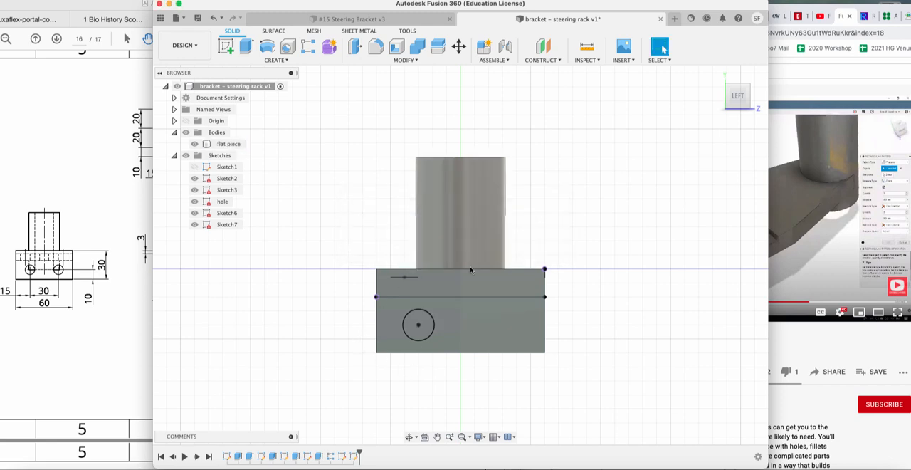
Extrude the end flange's circle -25 mm as a cut to make the hole through the flange.
left_click(716, 75)
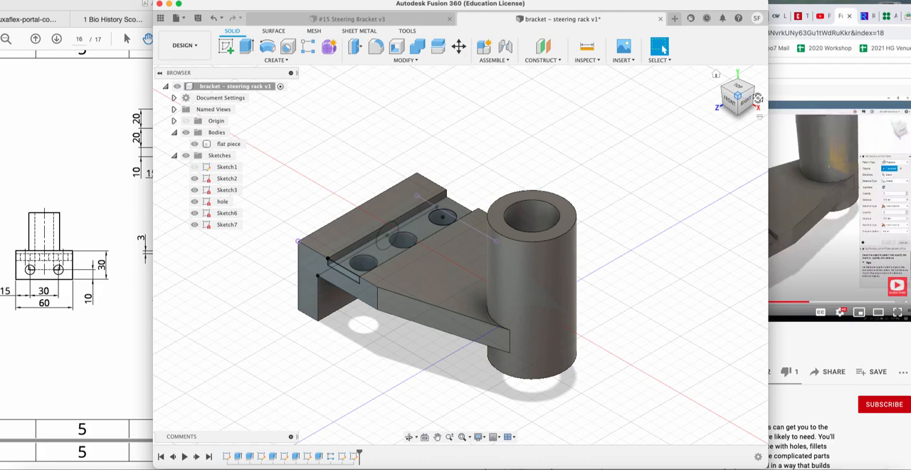
left_click_drag(758, 98, 818, 85)
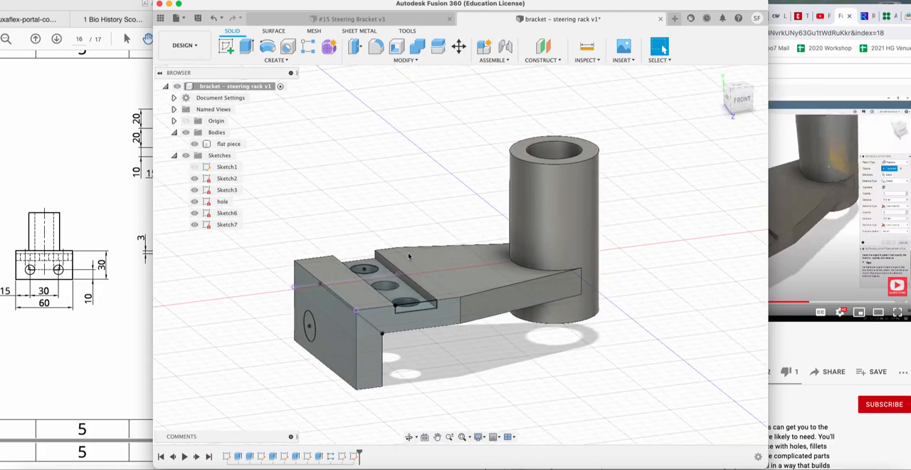
left_click(246, 46)
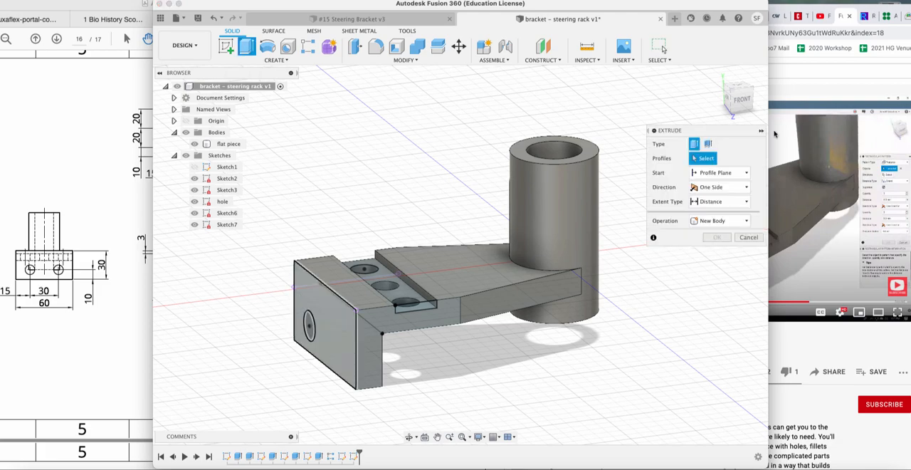
left_click(310, 327)
left_click_drag(304, 327, 362, 316)
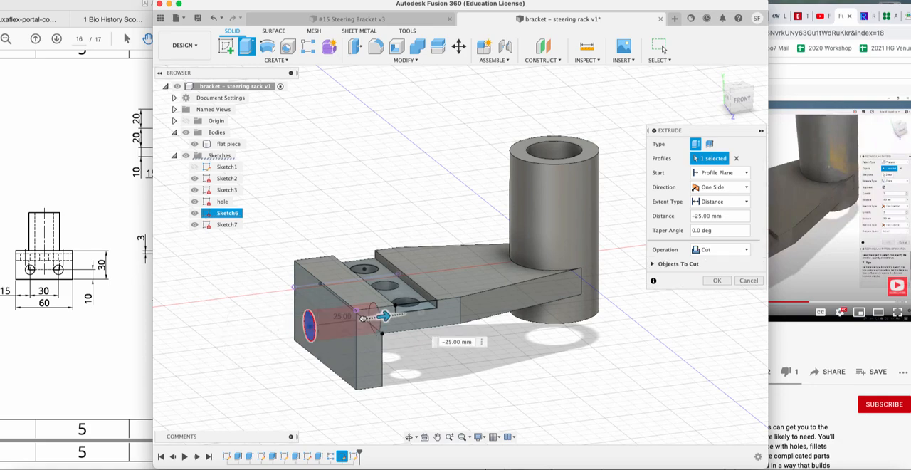
left_click(718, 281)
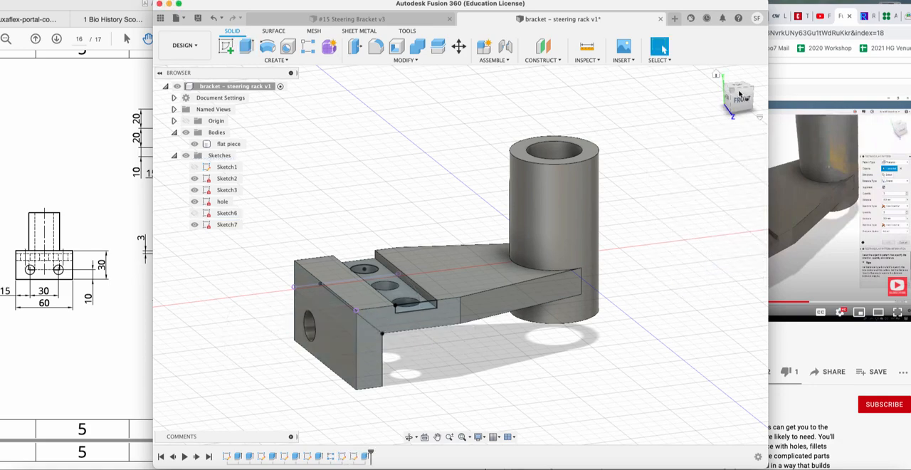
Create a rectangular feature pattern of the flange hole along the flange's lower edge with quantity 2 and distance 30 mm.
left_click_drag(748, 96, 784, 86)
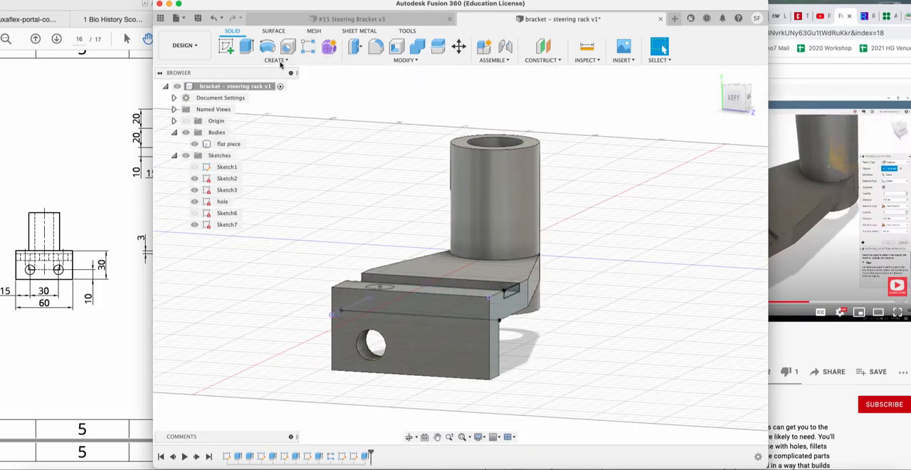
left_click(276, 60)
mouse_move(245, 264)
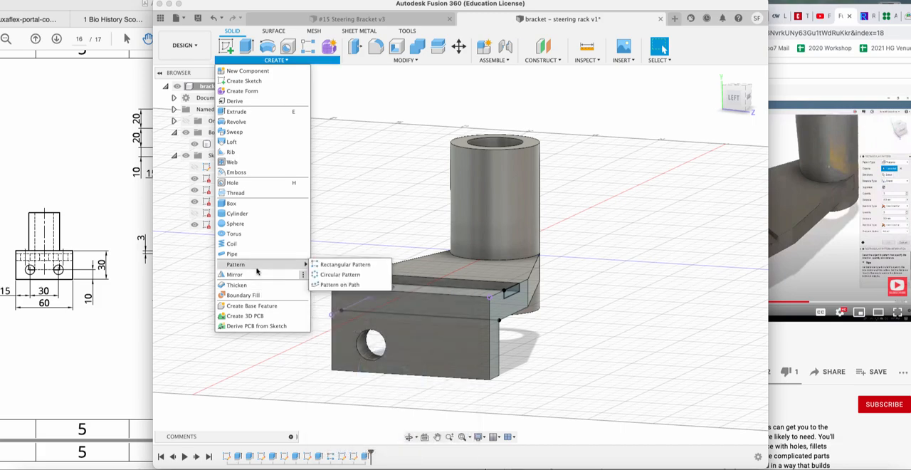
left_click(348, 265)
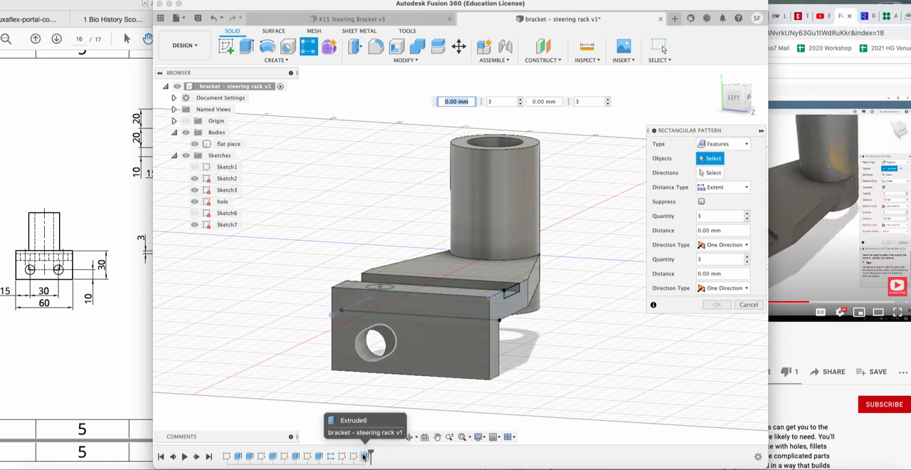
left_click(363, 343)
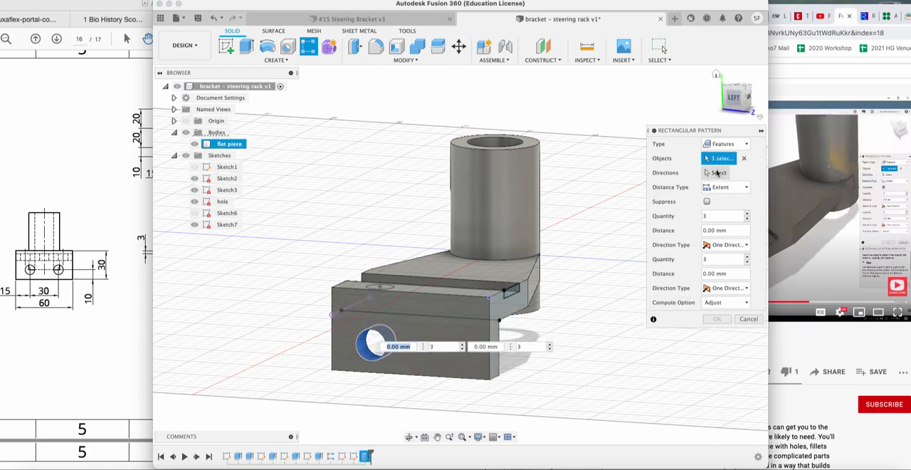
left_click(718, 173)
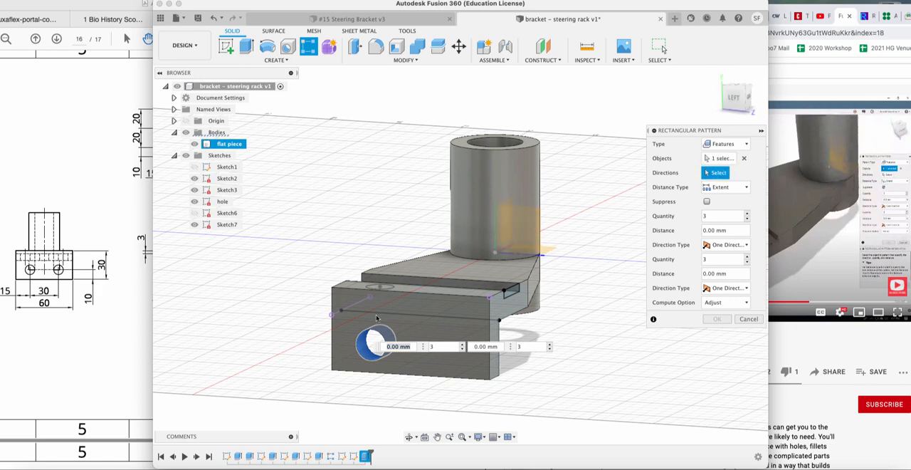
left_click(410, 377)
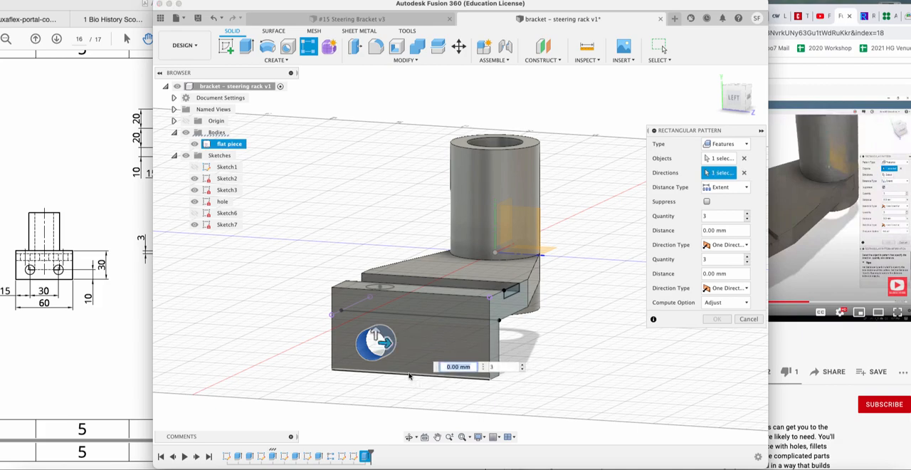
left_click_drag(388, 346, 467, 344)
left_click(526, 370)
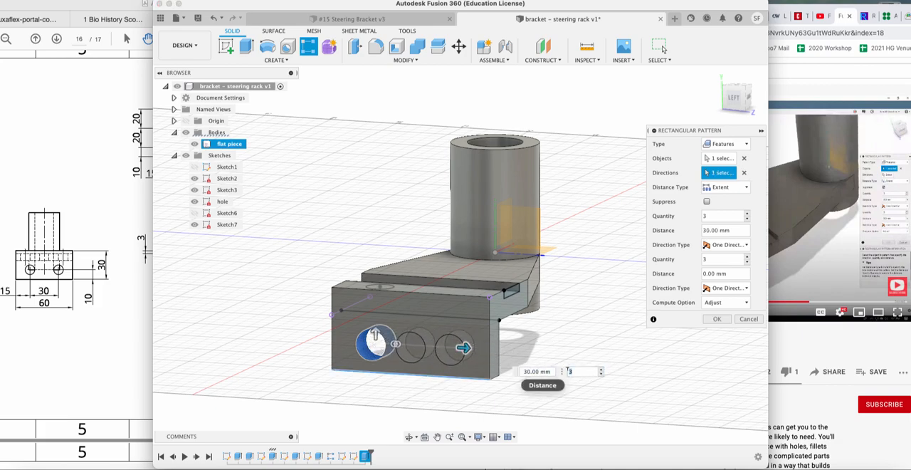
double_click(568, 371)
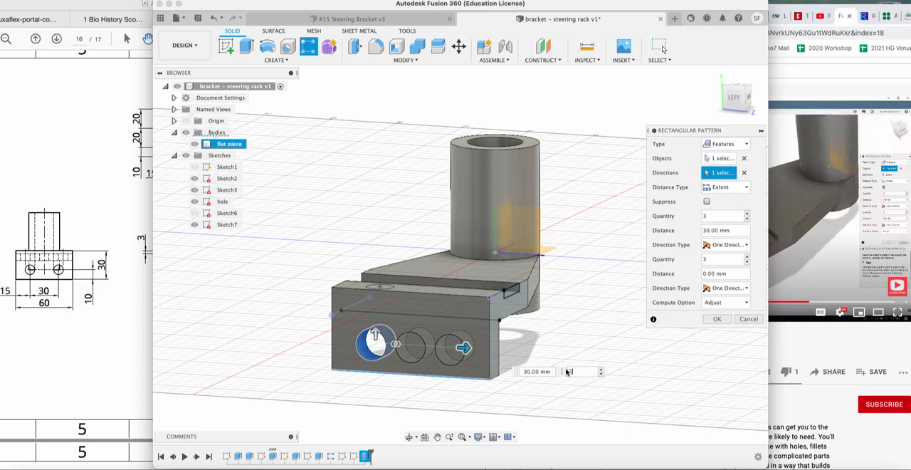
type("2")
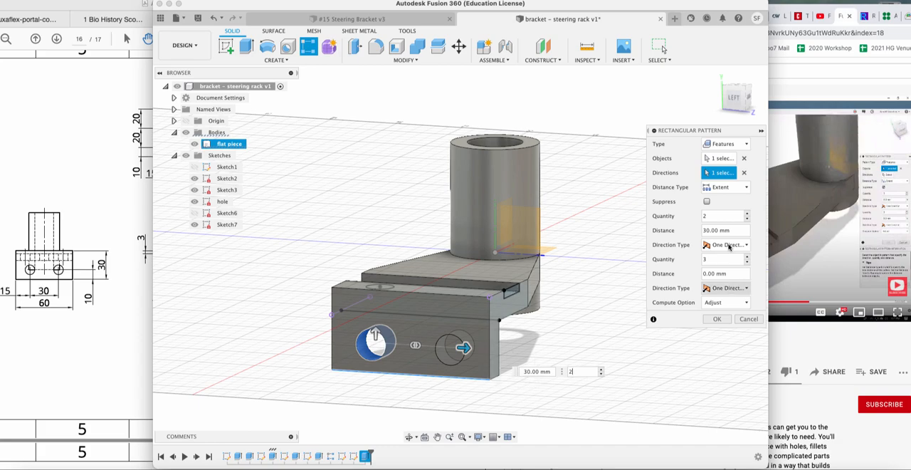
left_click(721, 318)
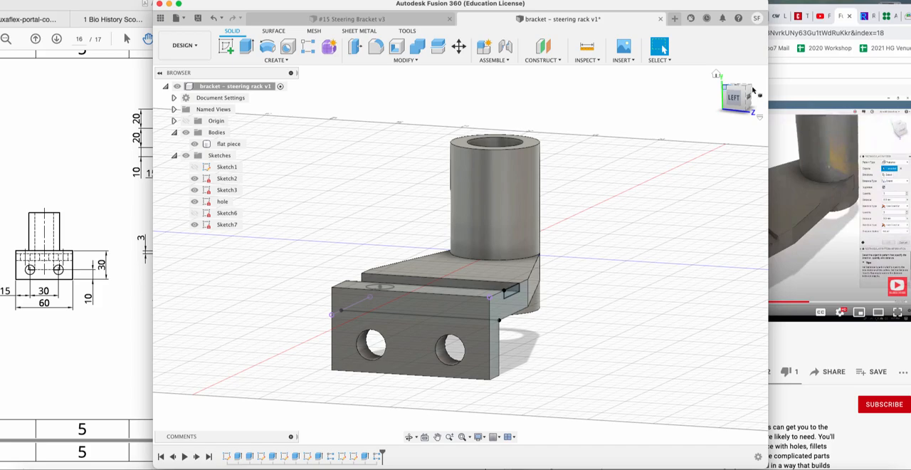
Add Brass from the Metal category of the Fusion 360 Material Library to the design's physical materials.
mouse_move(736, 90)
left_mouse_down()
mouse_move(713, 83)
mouse_move(725, 103)
mouse_move(736, 98)
mouse_move(738, 80)
mouse_move(700, 66)
mouse_move(668, 72)
mouse_move(662, 91)
mouse_move(710, 114)
left_mouse_up()
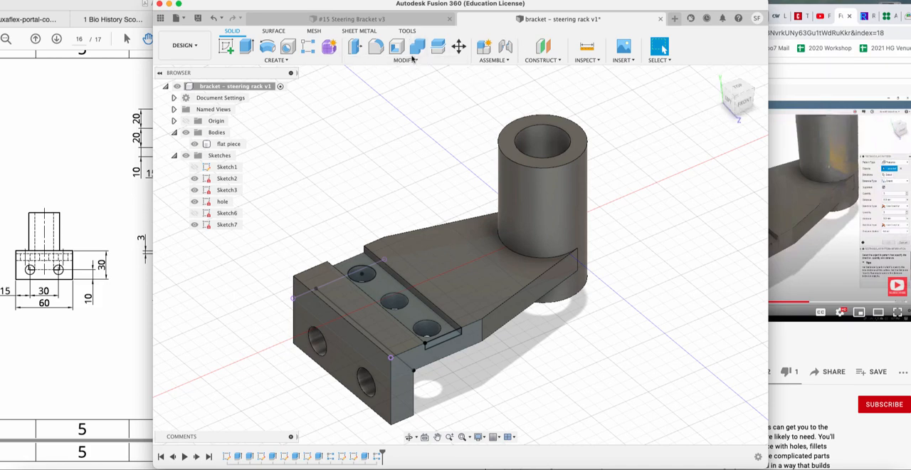
left_click(406, 59)
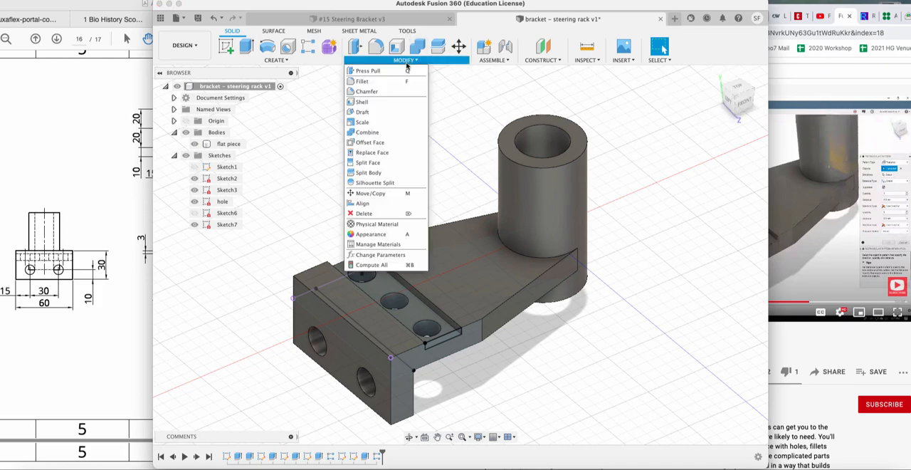
left_click(385, 233)
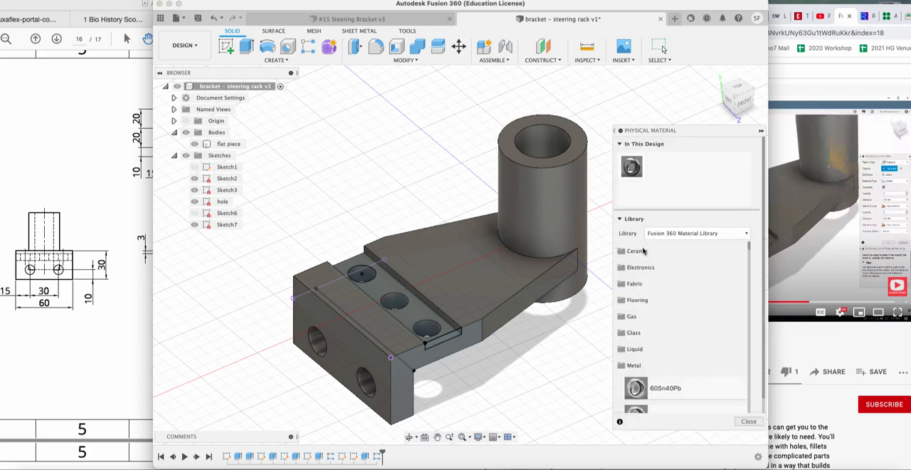
scroll(641, 310, "down", 2)
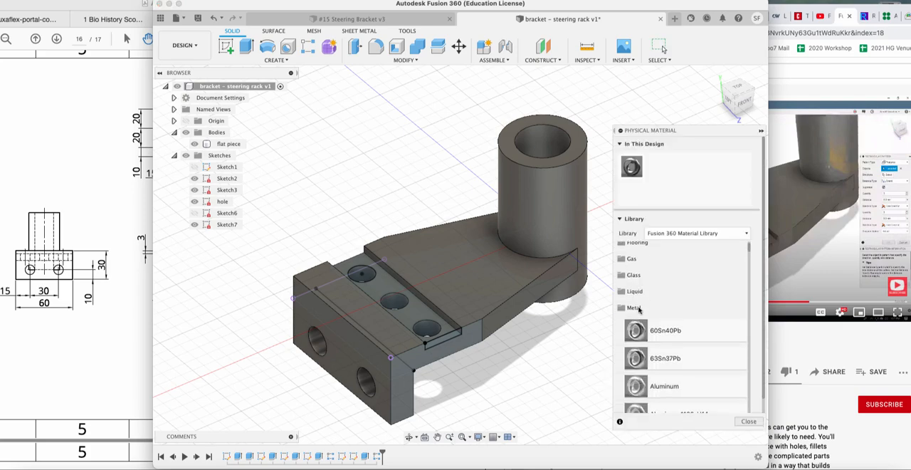
left_click(625, 307)
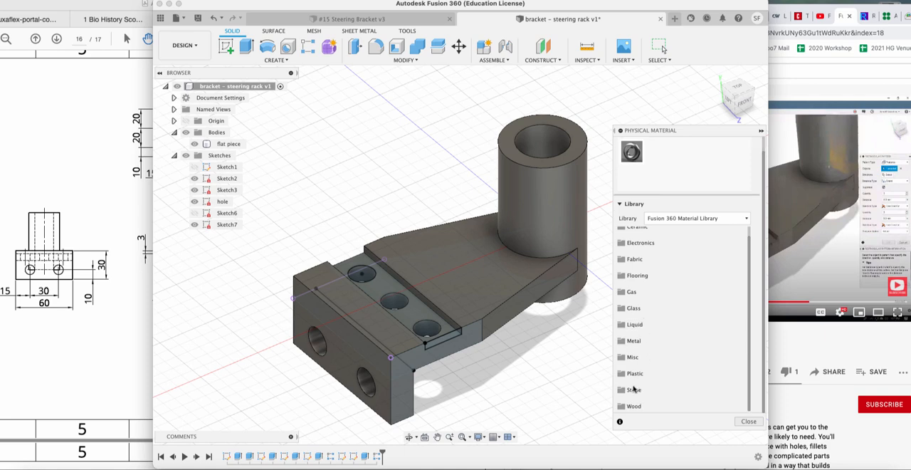
left_click(634, 341)
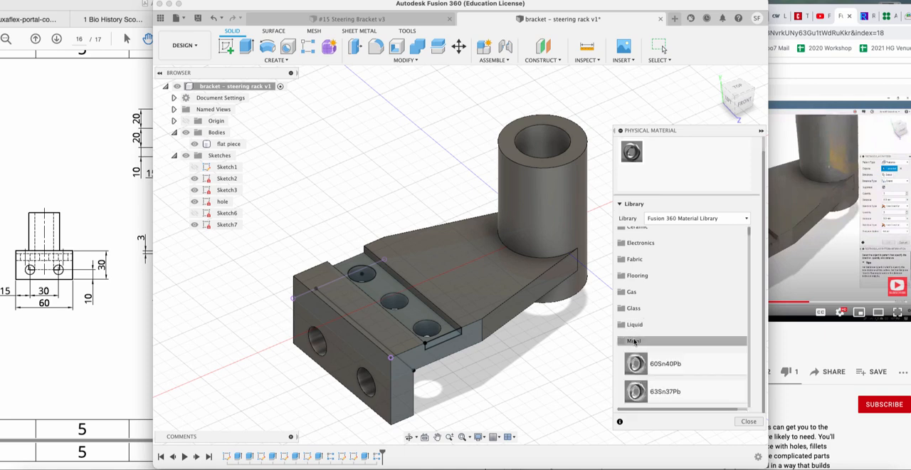
left_click_drag(749, 235, 752, 247)
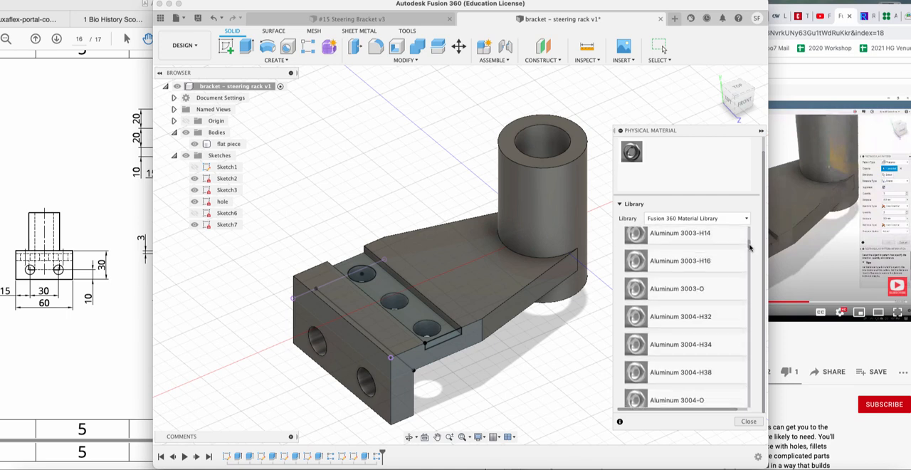
left_click_drag(751, 248, 761, 280)
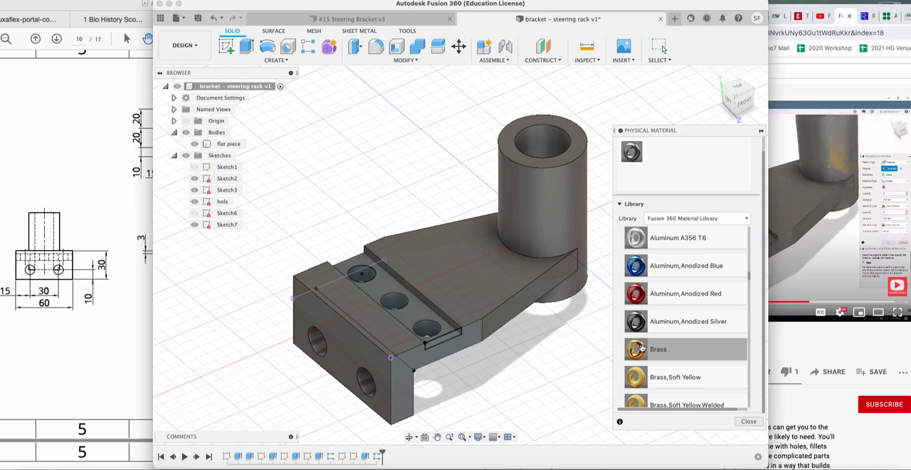
left_click_drag(637, 349, 675, 158)
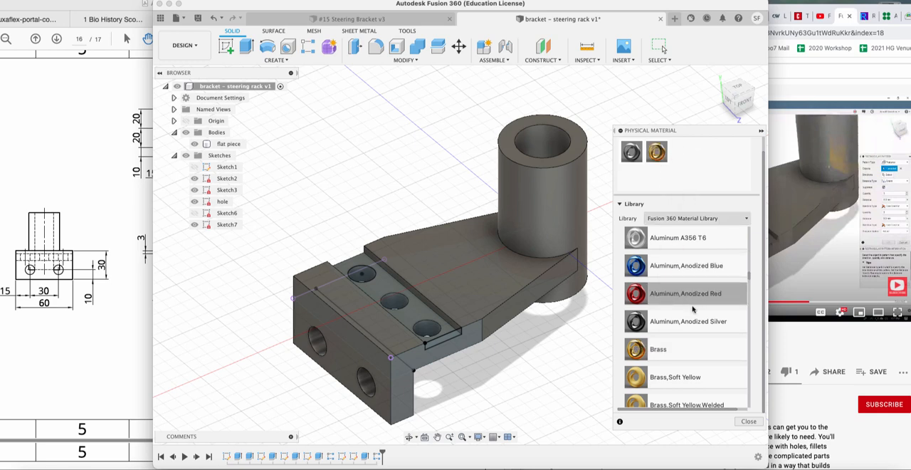
Add Aluminum, Anodized Red from the material library to the design's physical materials.
scroll(693, 309, "down", 2)
scroll(693, 309, "up", 2)
left_click_drag(678, 293, 703, 178)
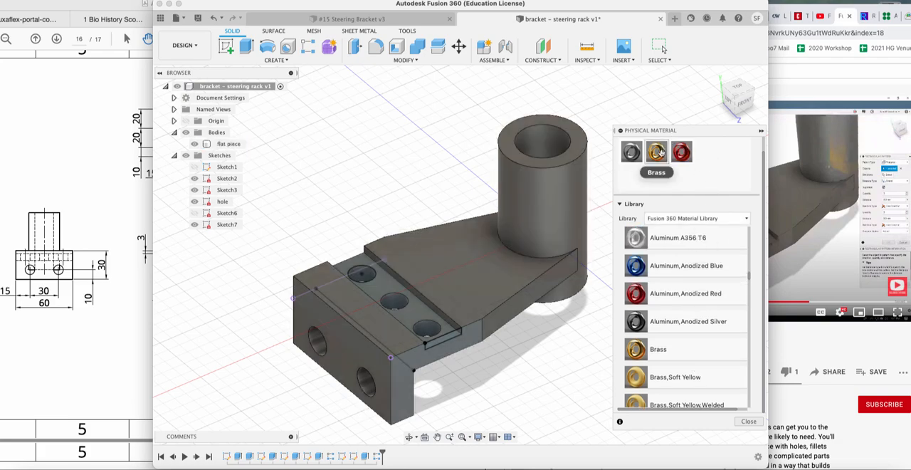
Apply Brass to the bracket body, replace it with Aluminum, Anodized Red, and close the physical material settings.
left_click_drag(659, 152, 512, 253)
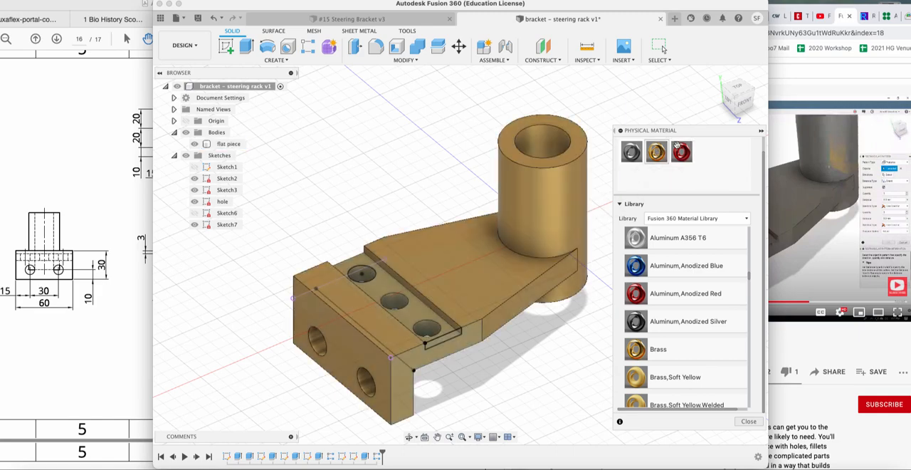
mouse_move(578, 197)
left_mouse_down()
mouse_move(587, 224)
mouse_move(585, 209)
left_mouse_up()
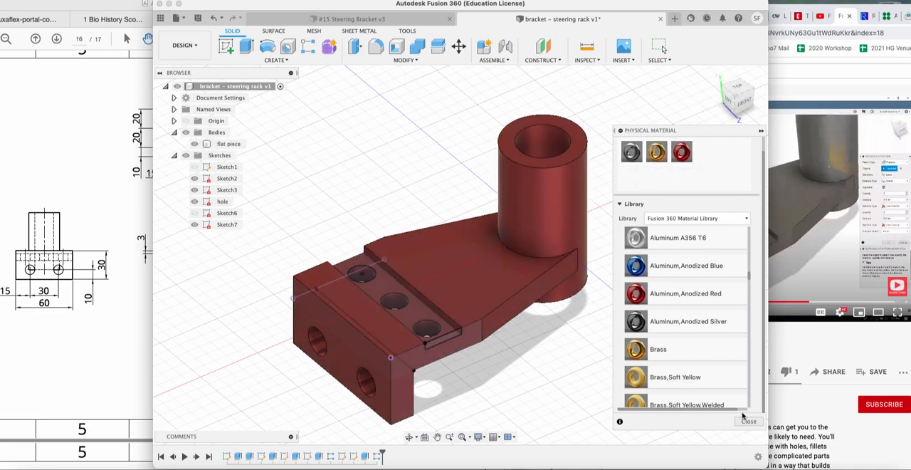
left_click(748, 421)
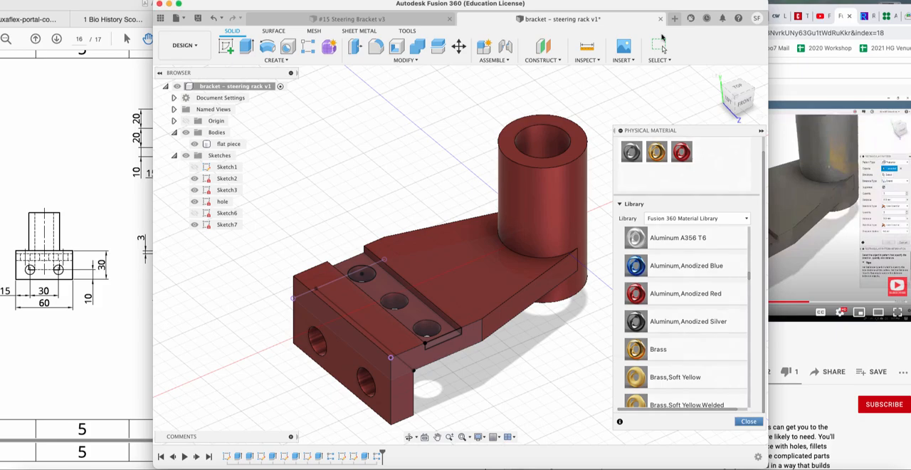
left_click(737, 97)
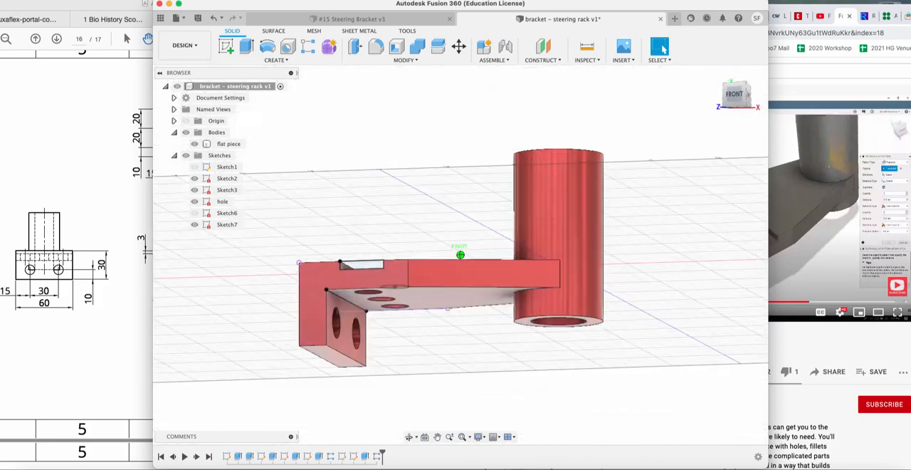
left_click_drag(676, 69, 699, 98)
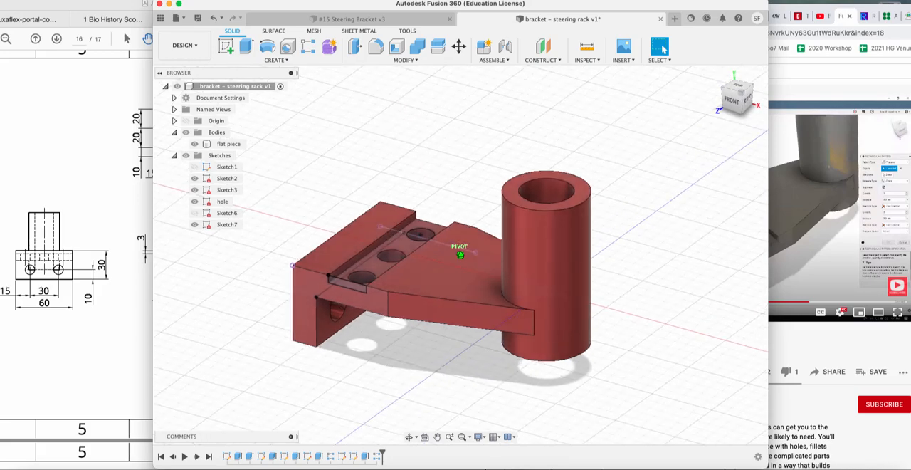
middle_click_drag(417, 85, 462, 126, "shift")
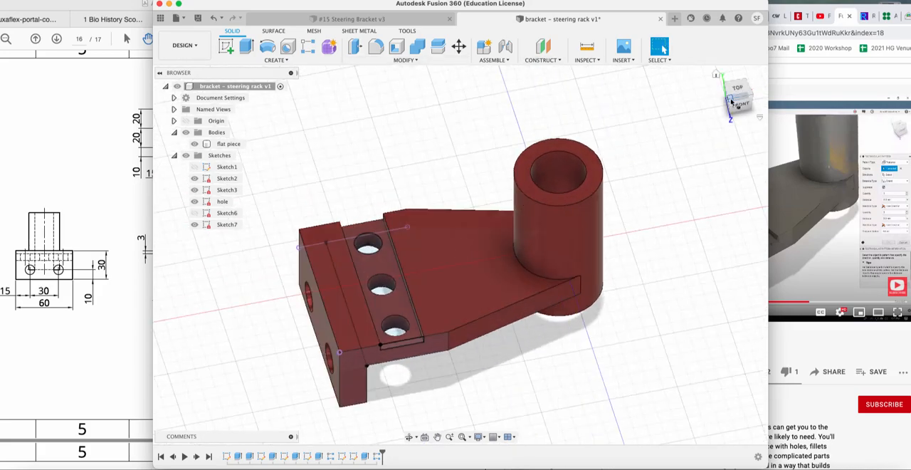
Fillet the tube's inner and outer top rims and the edges along one side of the arm and end flange with a 1 mm radius.
left_click_drag(734, 96, 656, 76)
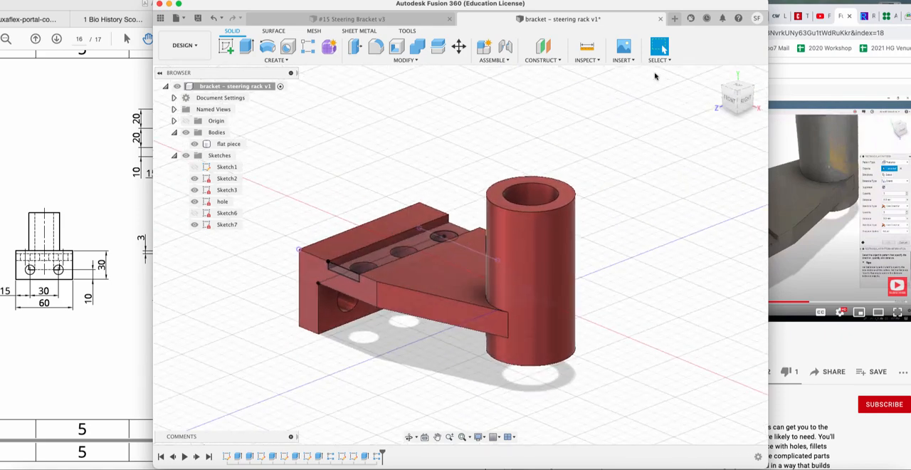
left_click(398, 61)
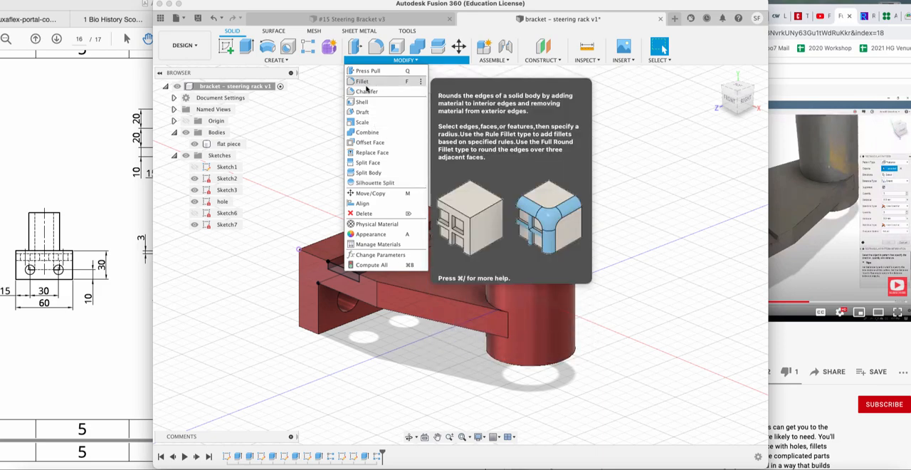
left_click(410, 62)
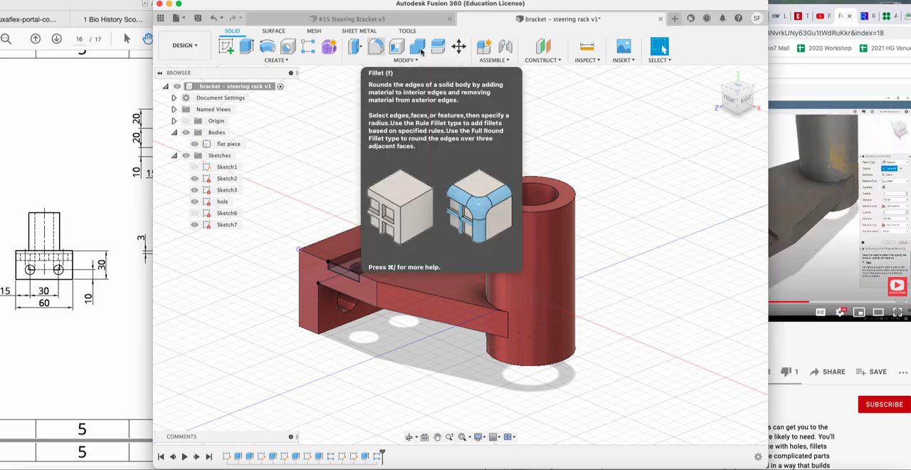
left_click(378, 50)
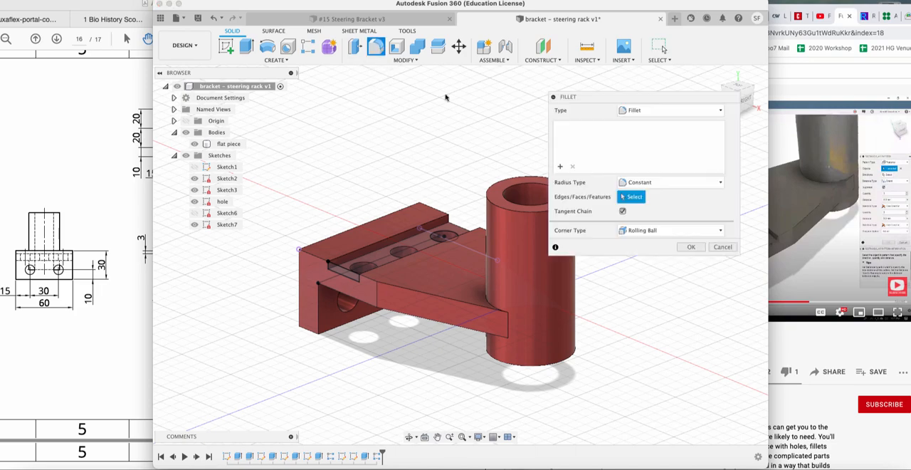
left_click_drag(632, 94, 696, 113)
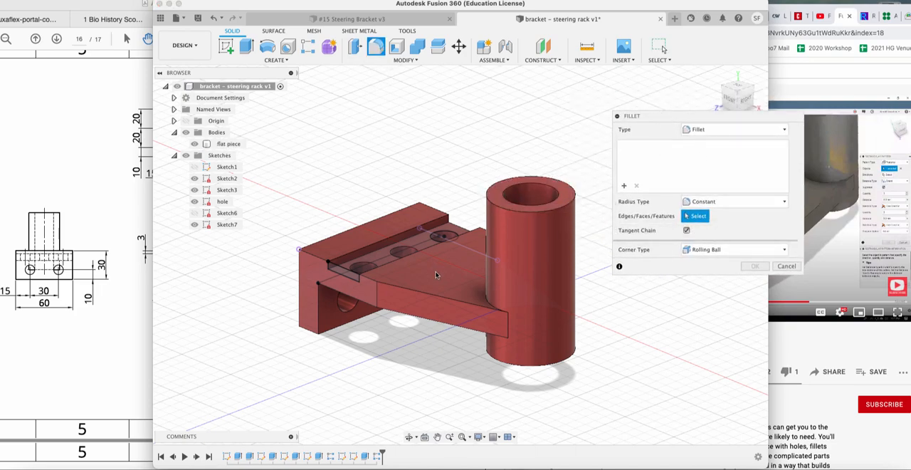
left_click(533, 208)
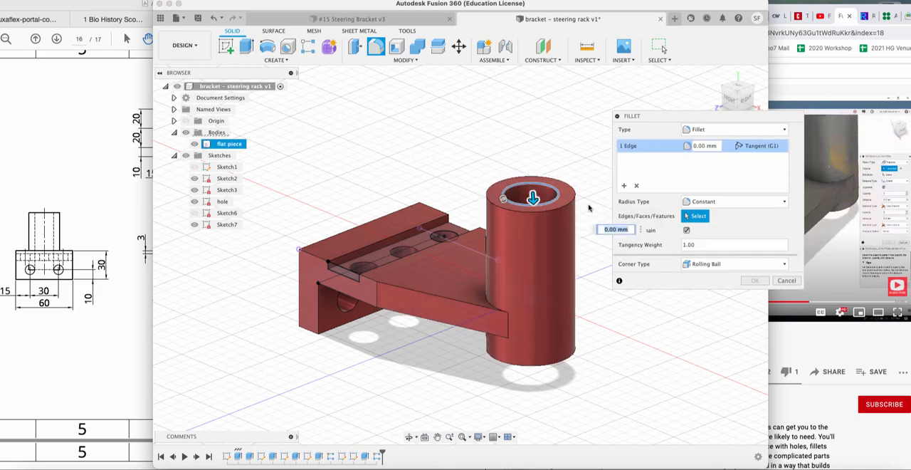
left_click(548, 212)
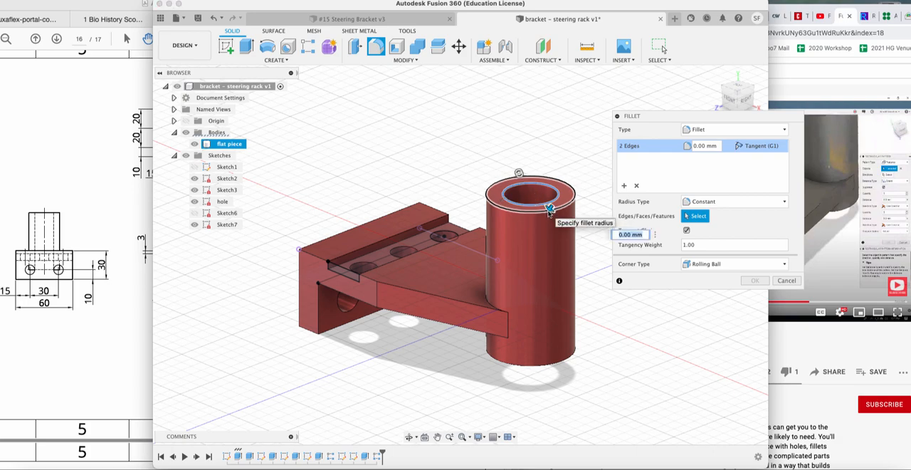
left_click(427, 295)
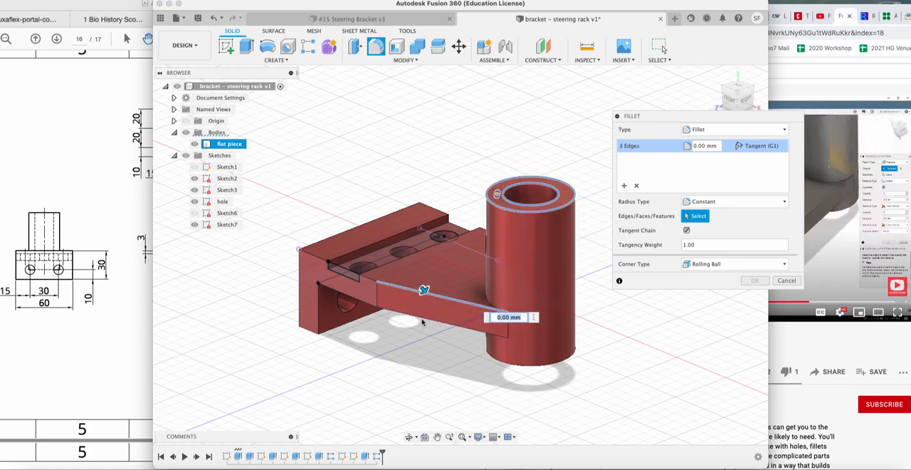
left_click(420, 309)
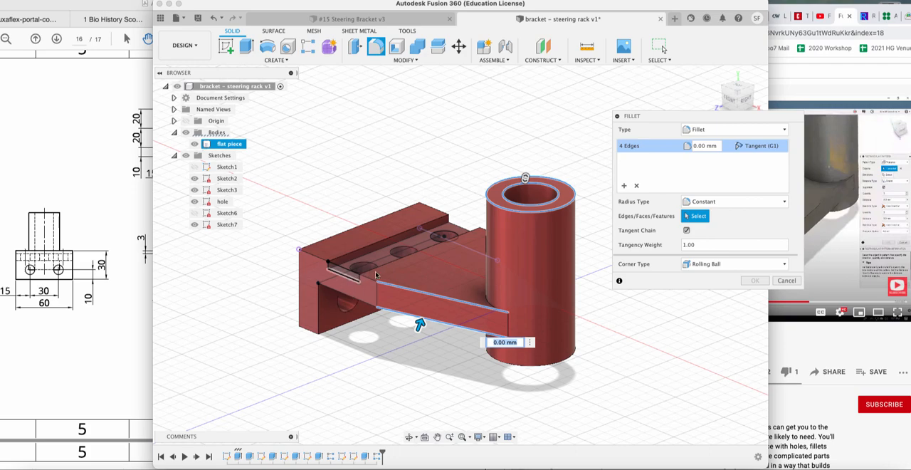
left_click(370, 279)
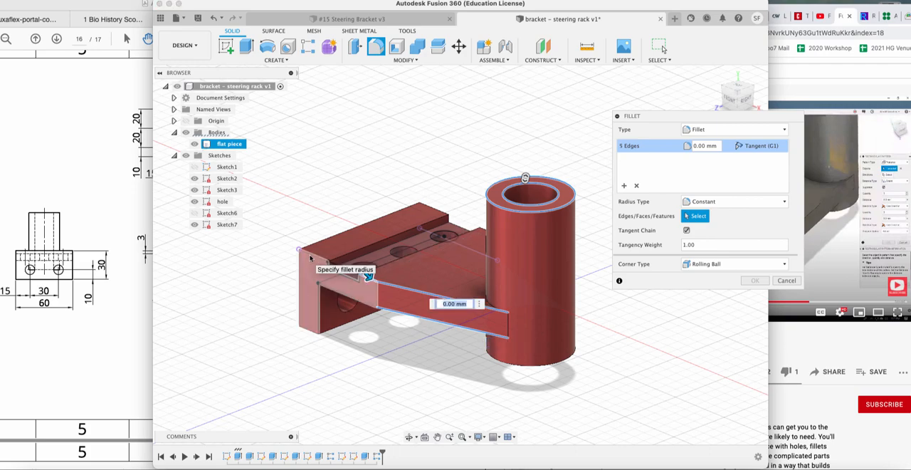
left_click(311, 255)
left_click(300, 270)
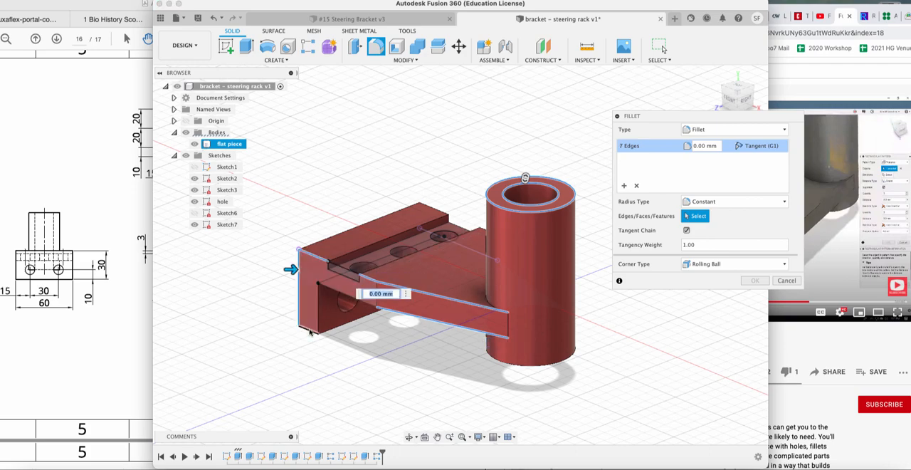
left_click(309, 330)
left_click(319, 318)
left_click(338, 294)
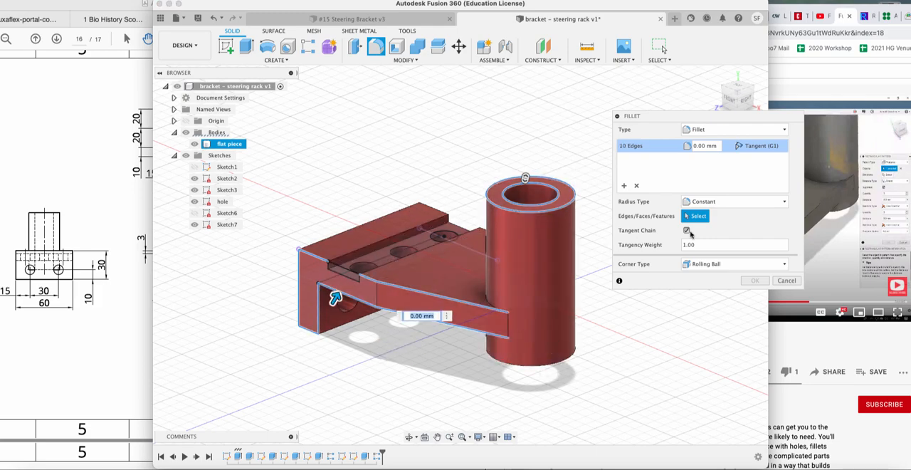
left_click(699, 145)
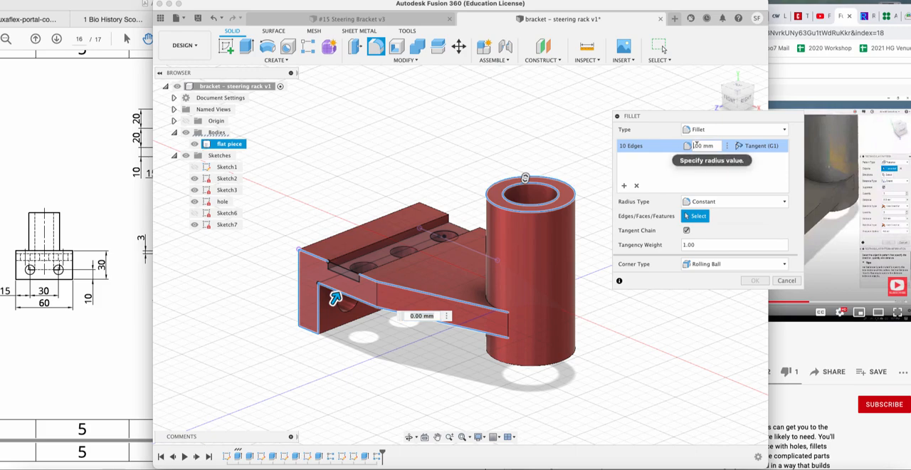
type("1")
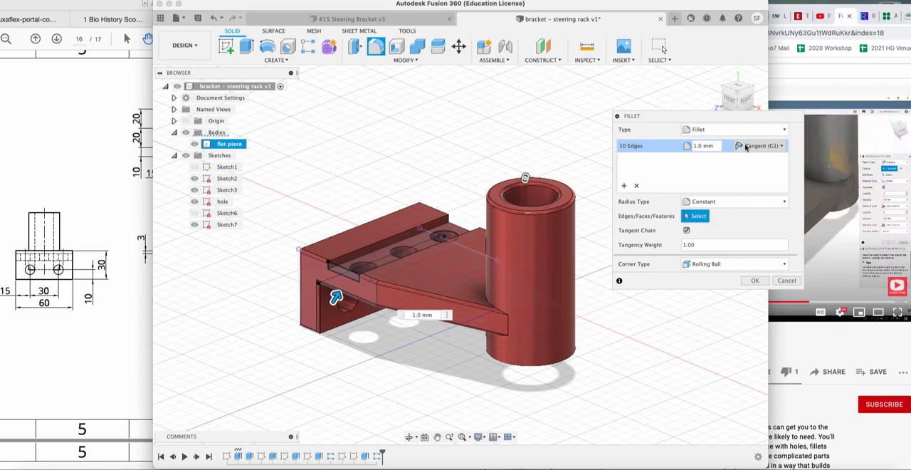
key("Return")
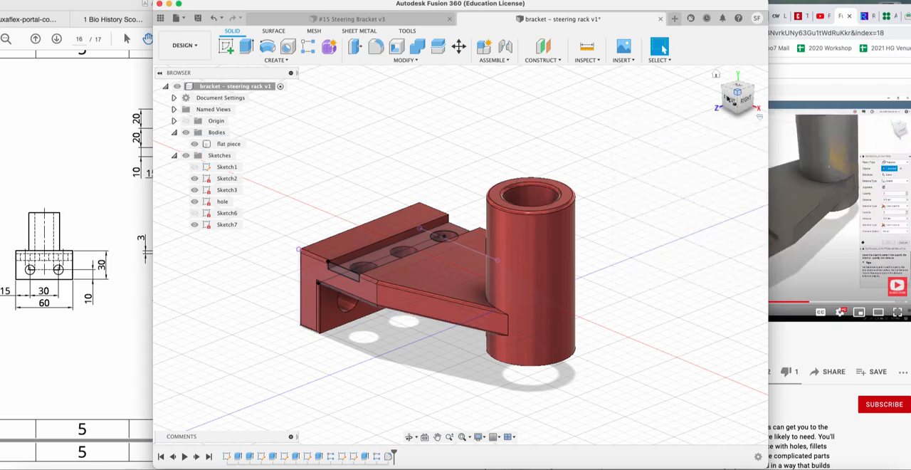
Start an equal-distance chamfer on the upper rims of the three groove holes and the outer rims of the two flange holes.
mouse_move(734, 98)
left_mouse_down()
mouse_move(710, 89)
mouse_move(771, 107)
mouse_move(755, 105)
left_mouse_up()
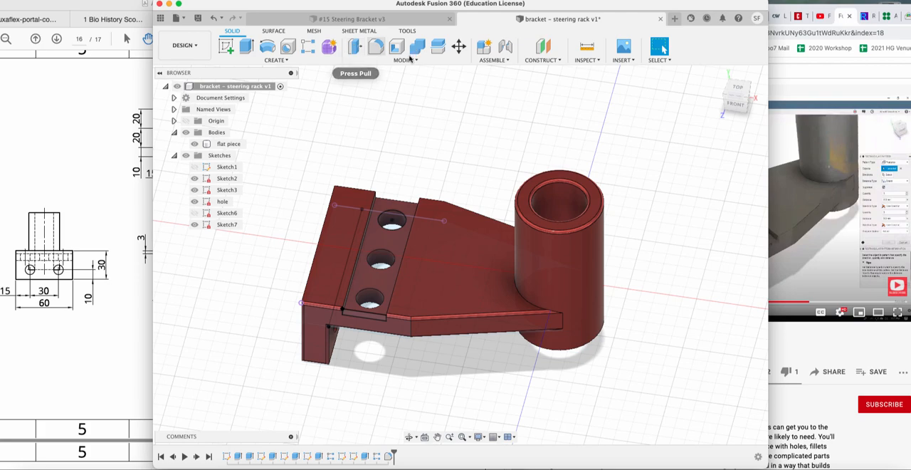
left_click(410, 61)
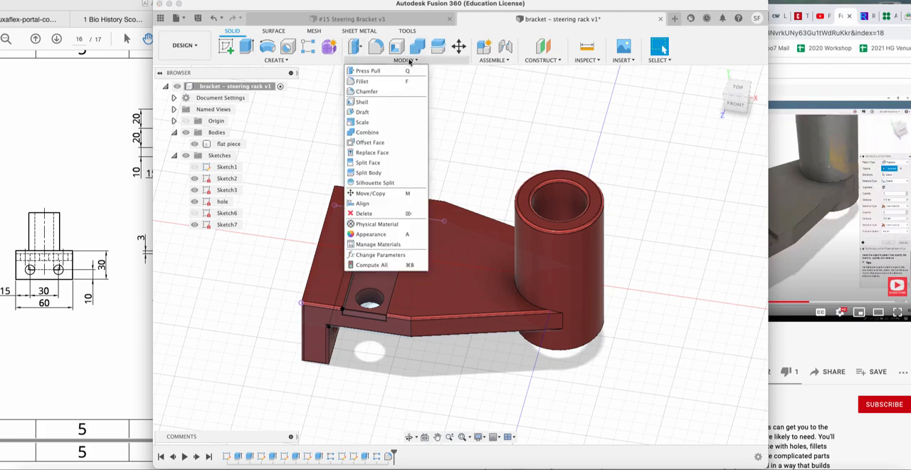
left_click(368, 94)
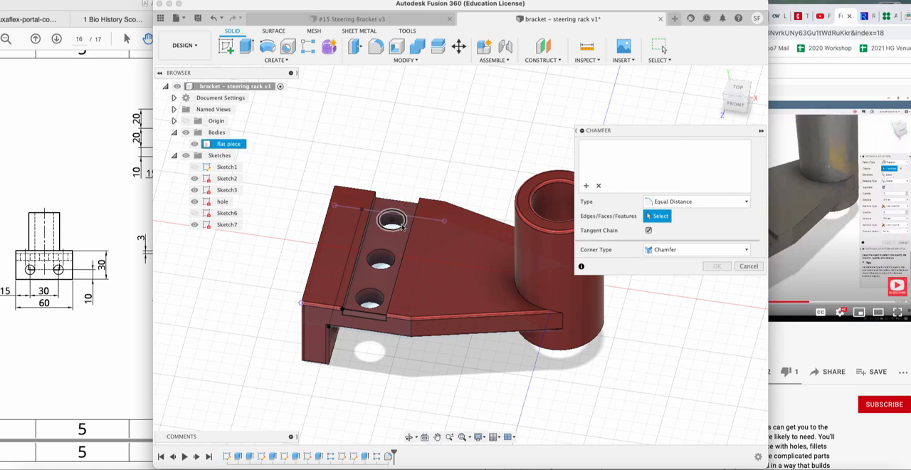
left_click(401, 223)
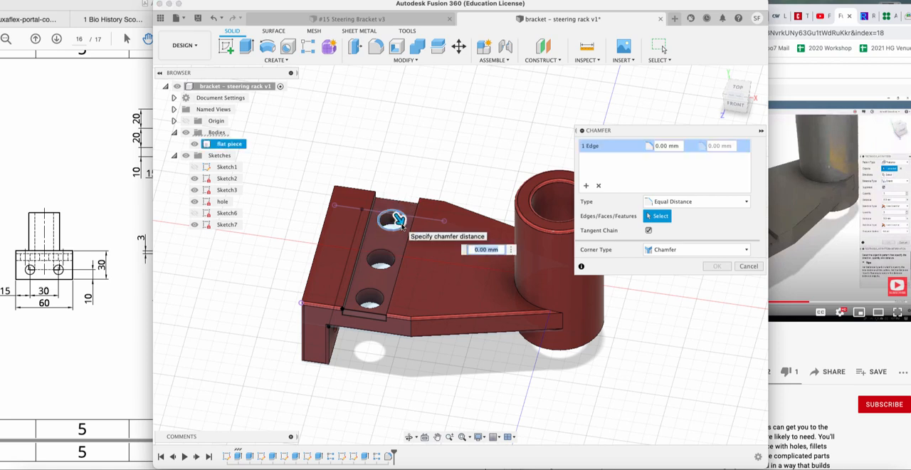
left_click(394, 263)
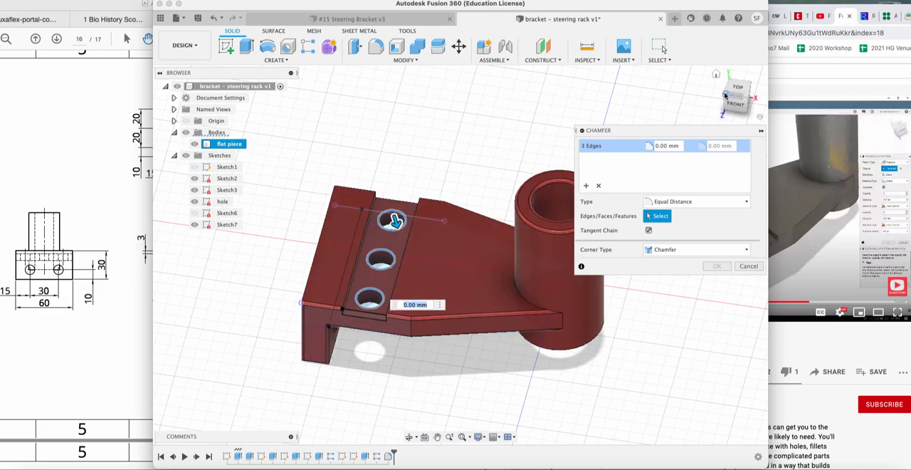
left_click_drag(725, 96, 740, 91)
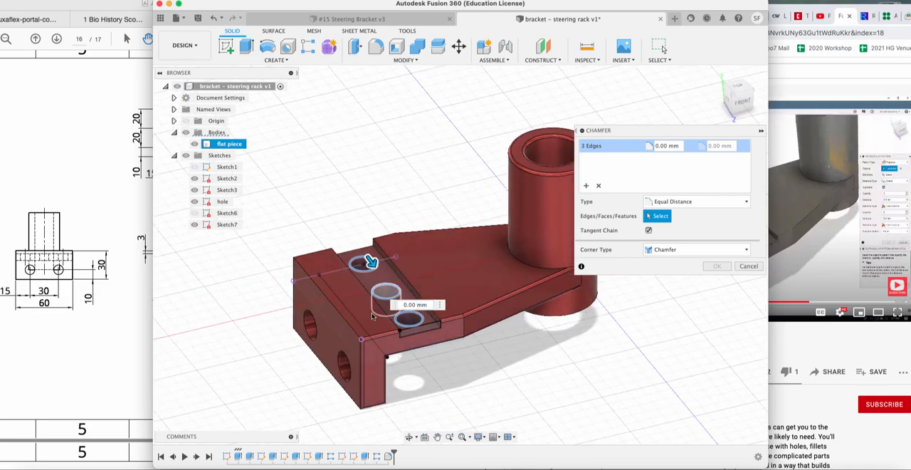
left_click(307, 318)
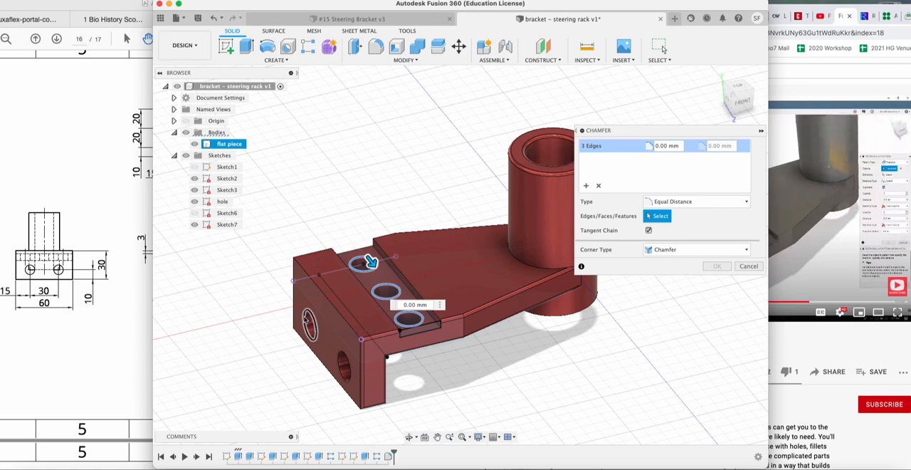
left_click(345, 365)
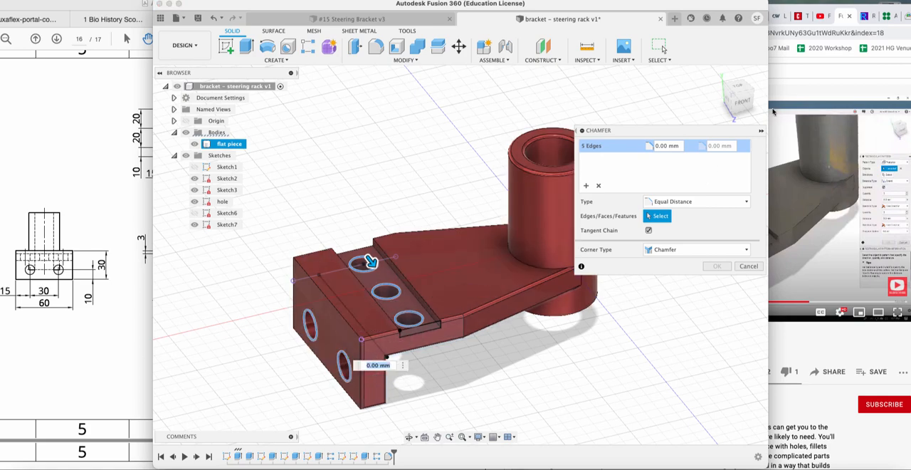
Add the underside rims of the three groove holes and the inner rims of the two flange holes to the chamfer.
mouse_move(735, 96)
left_mouse_down()
mouse_move(680, 61)
mouse_move(600, 110)
left_mouse_up()
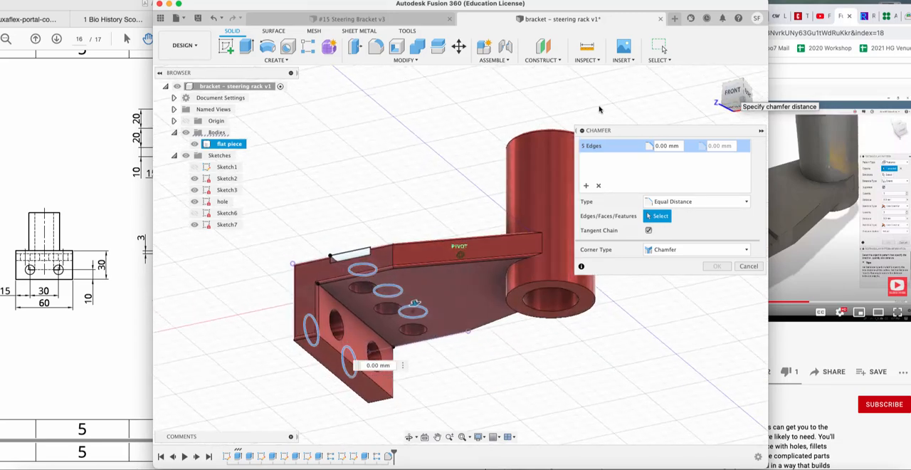
left_click(338, 318)
left_click(360, 287)
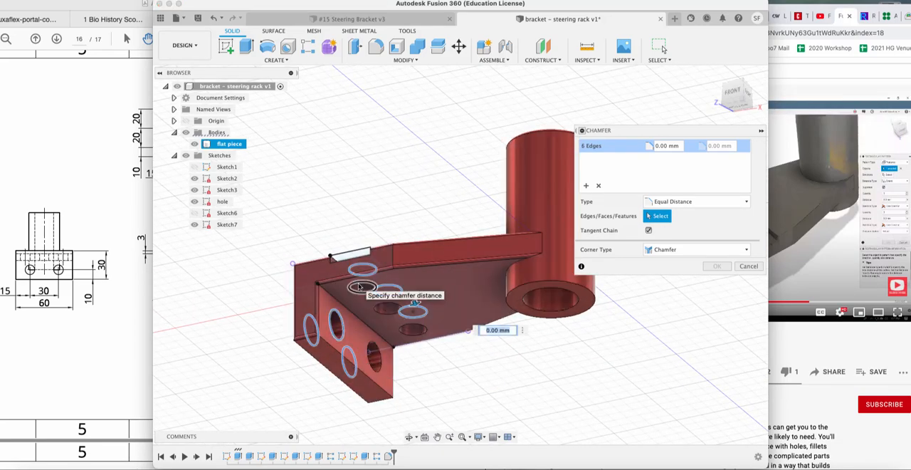
left_click(394, 308)
left_click(401, 327)
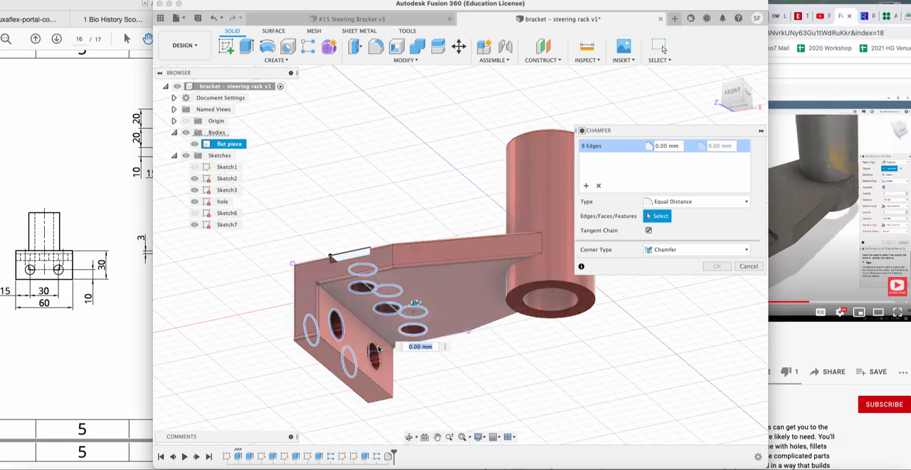
left_click(380, 347)
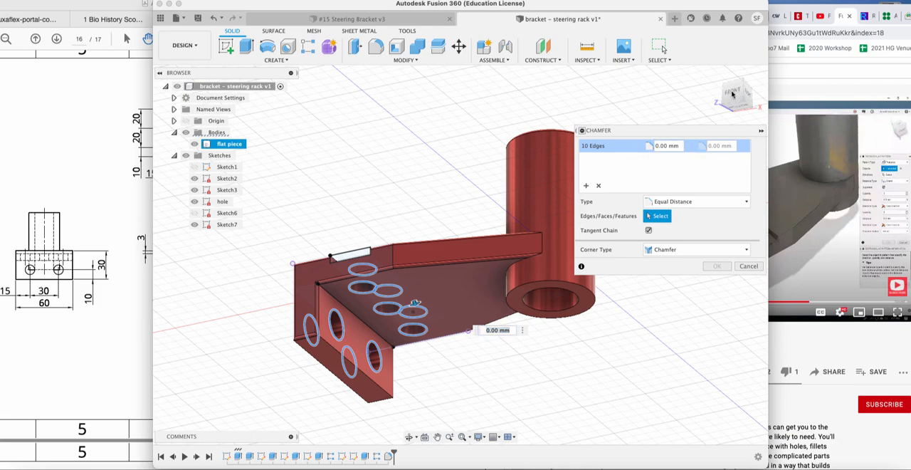
Set the equal chamfer distance of the selected hole rims to 1 mm and apply the chamfer.
mouse_move(741, 103)
left_mouse_down()
mouse_move(751, 101)
mouse_move(762, 131)
left_mouse_up()
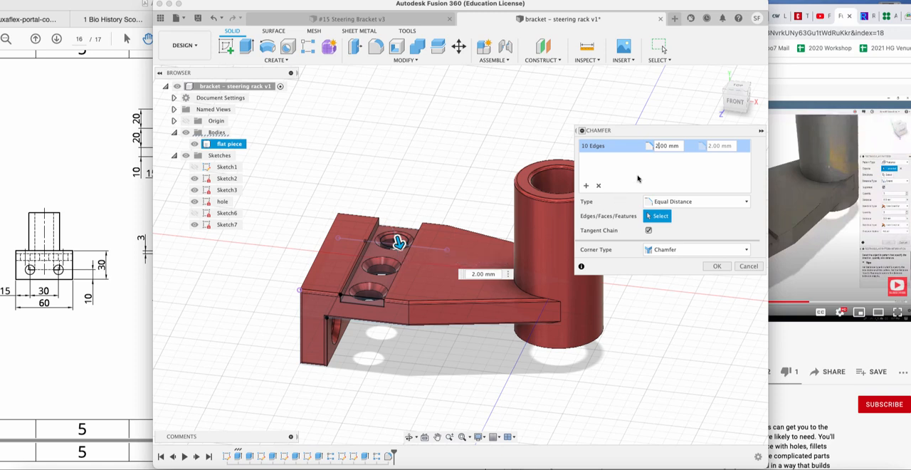
key("BackSpace")
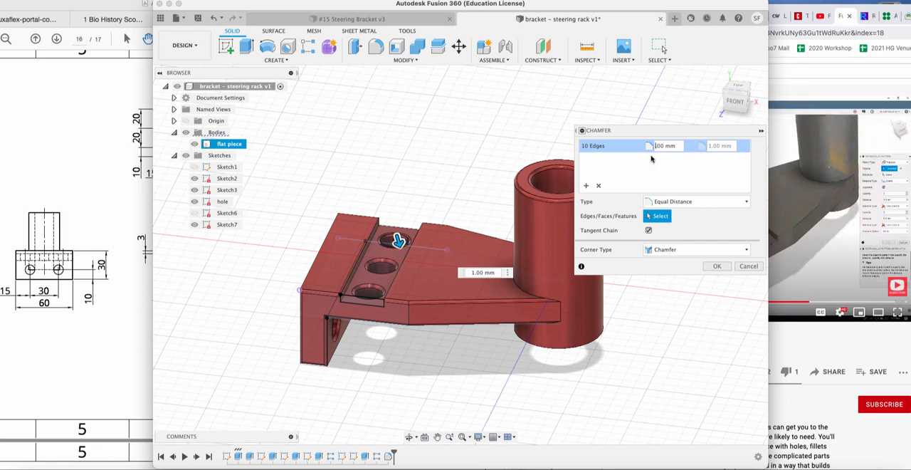
key("BackSpace")
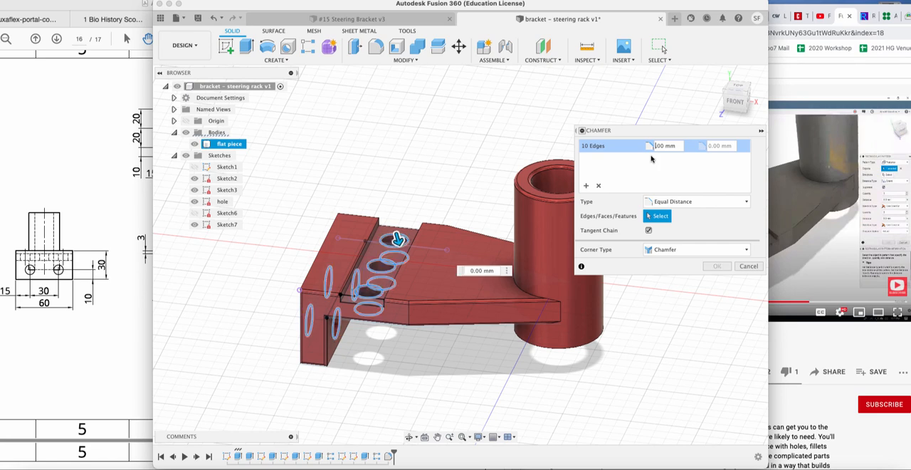
type("5")
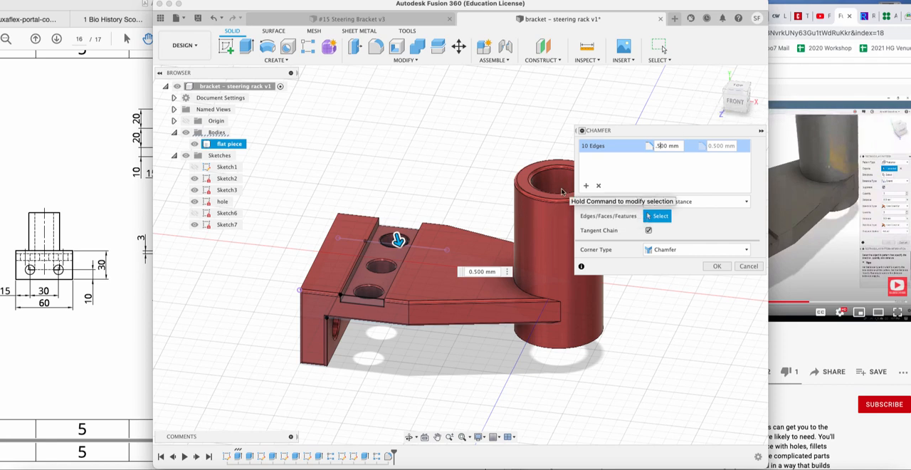
key("BackSpace")
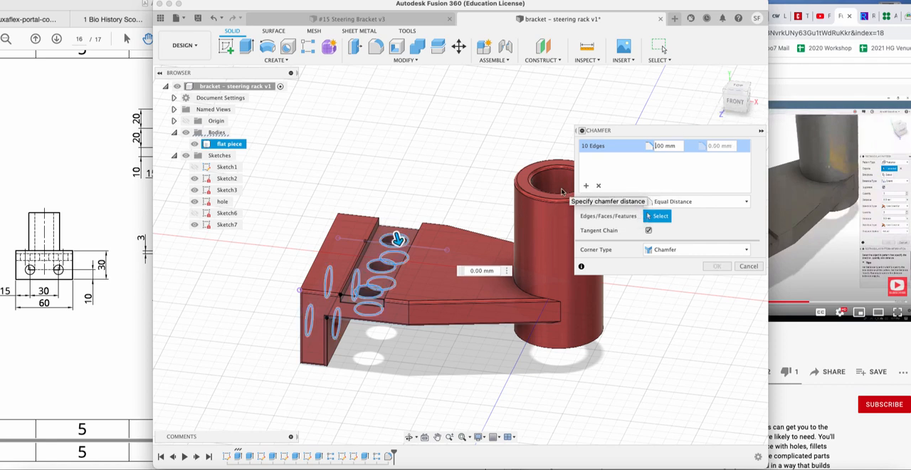
type("1.")
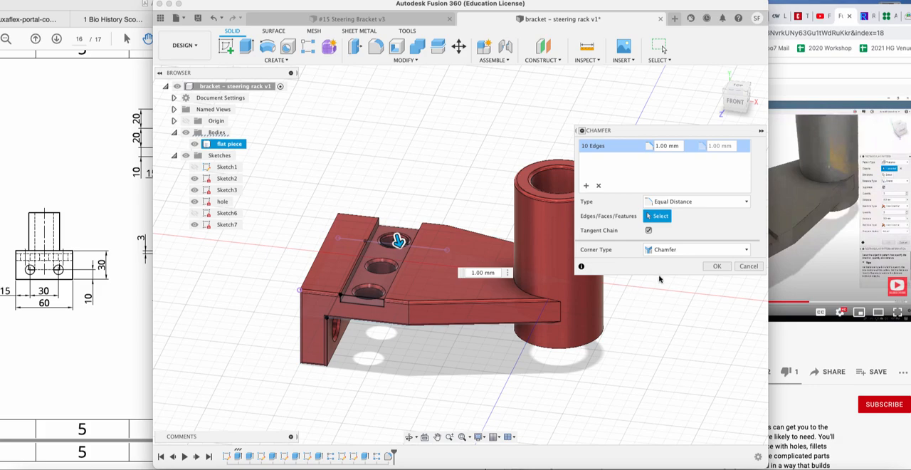
left_click(718, 267)
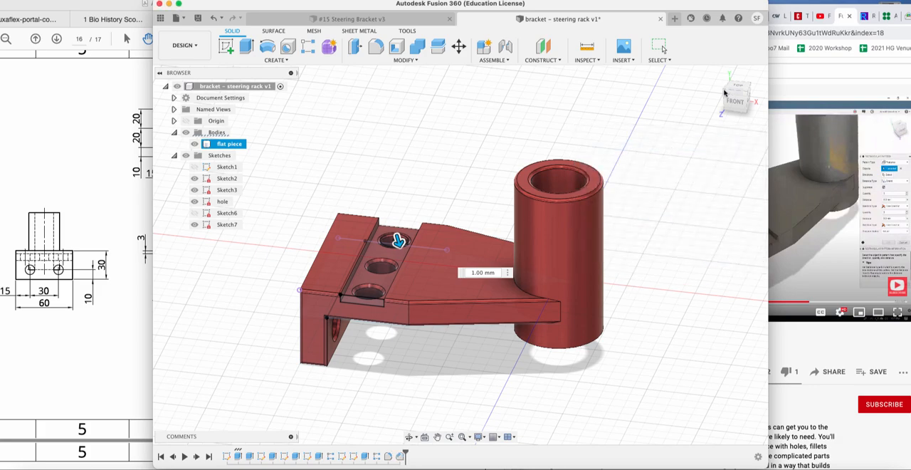
Start a constant-radius fillet on the upper and lower edges along the arm's other side, including the short top edge of the end flange.
mouse_move(737, 101)
left_mouse_down()
mouse_move(726, 110)
mouse_move(786, 90)
mouse_move(769, 82)
left_mouse_up()
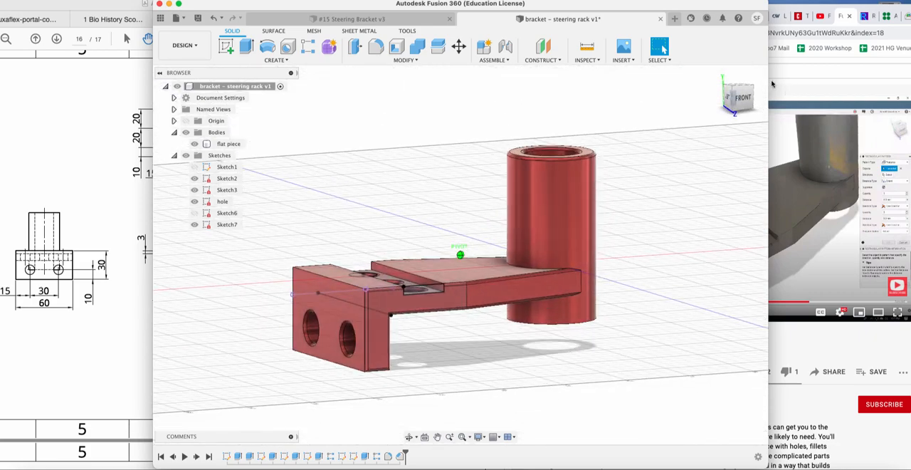
scroll(449, 288, "up", 3)
scroll(449, 287, "up", 2)
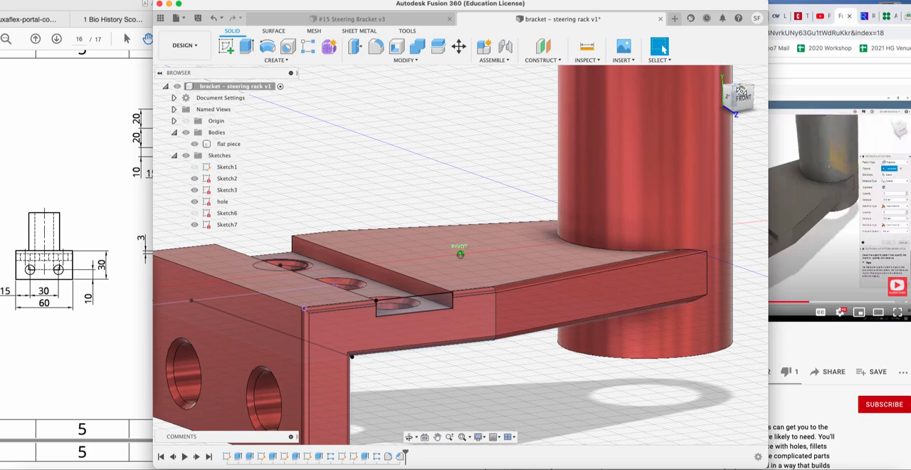
mouse_move(740, 92)
left_mouse_down()
mouse_move(743, 81)
mouse_move(722, 91)
mouse_move(764, 127)
mouse_move(835, 90)
mouse_move(833, 67)
mouse_move(830, 94)
left_mouse_up()
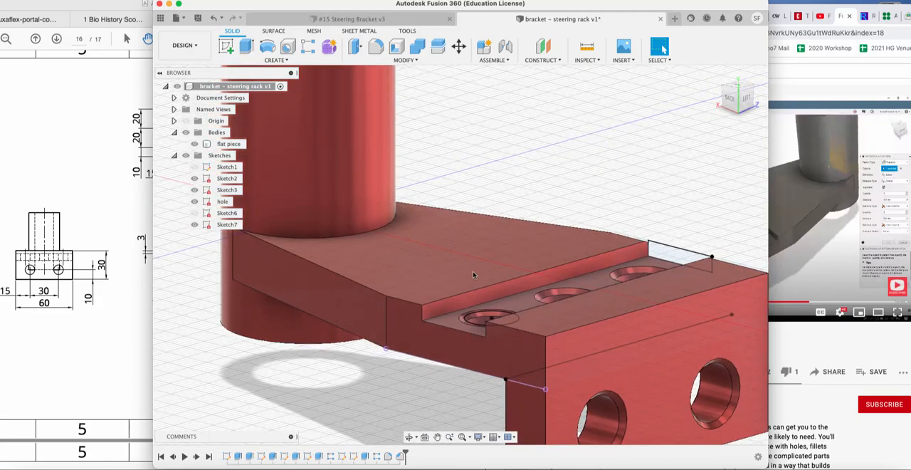
left_click(416, 61)
left_click(370, 77)
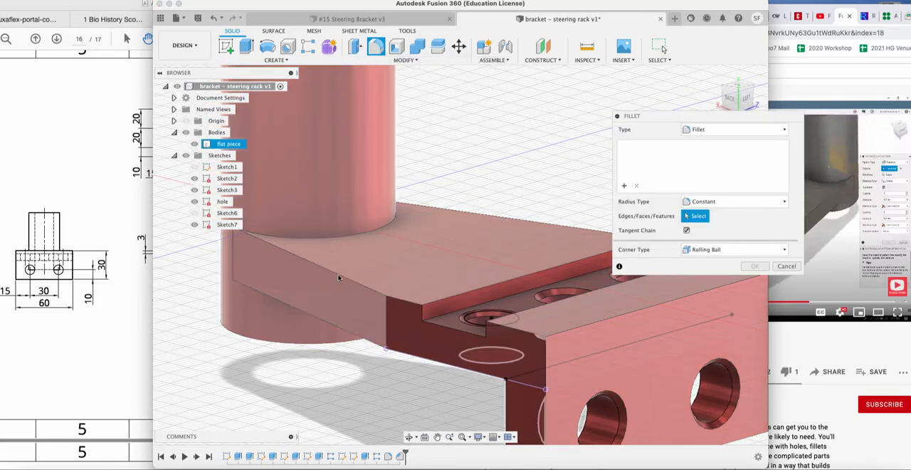
left_click(338, 273)
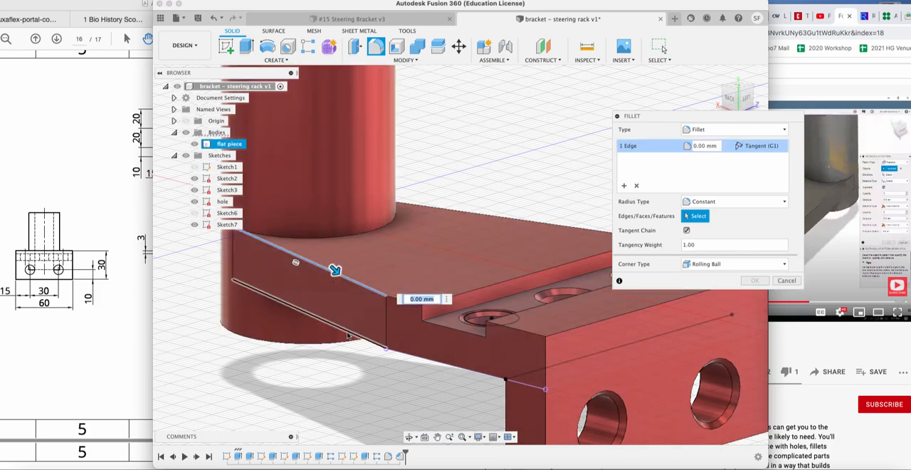
left_click(346, 330)
left_click(408, 301)
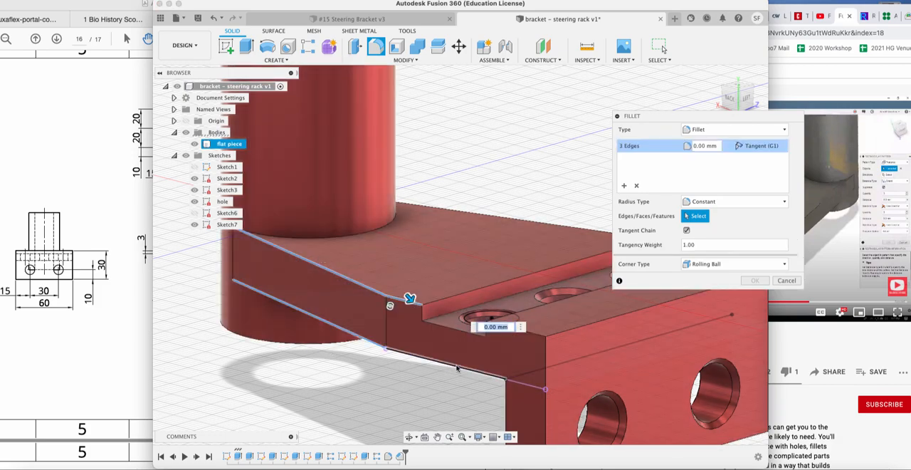
left_click(457, 366)
left_click(535, 334)
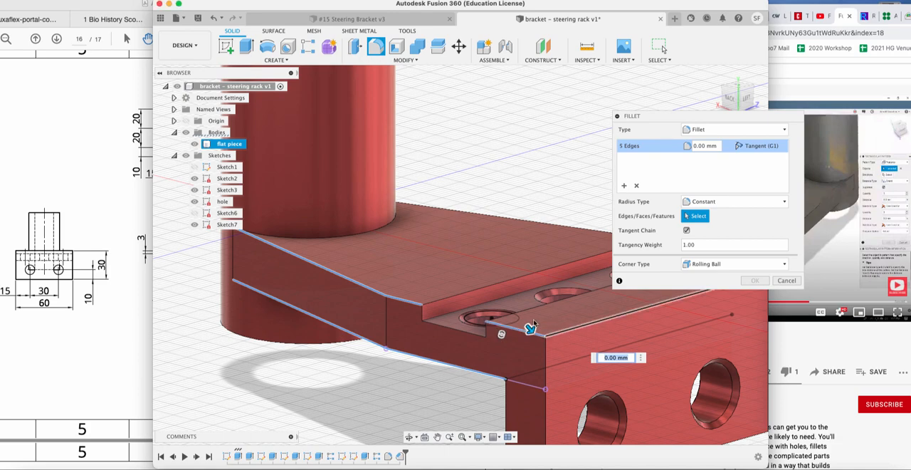
Add the flange's long top edge, the groove's upper edge, and the flange's vertical and lower edges, and apply the fillet with a 1 mm radius.
left_click(565, 331)
left_click(517, 314)
left_click(517, 315)
left_click(483, 287)
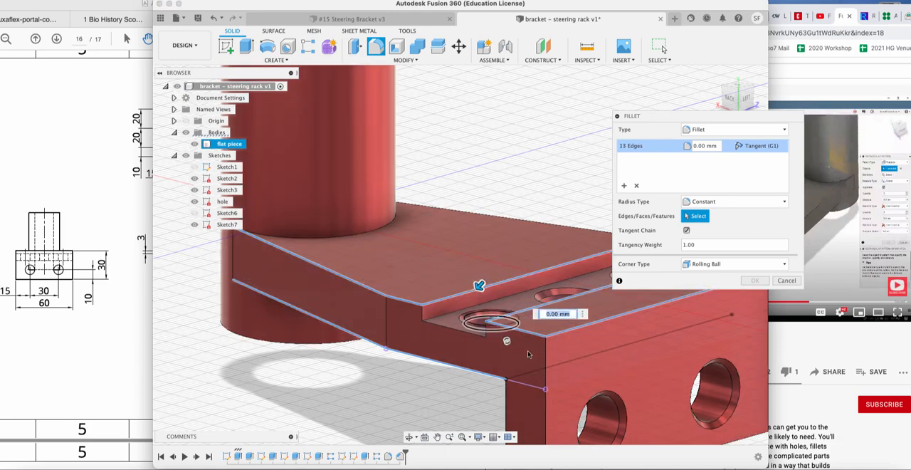
left_click(506, 402)
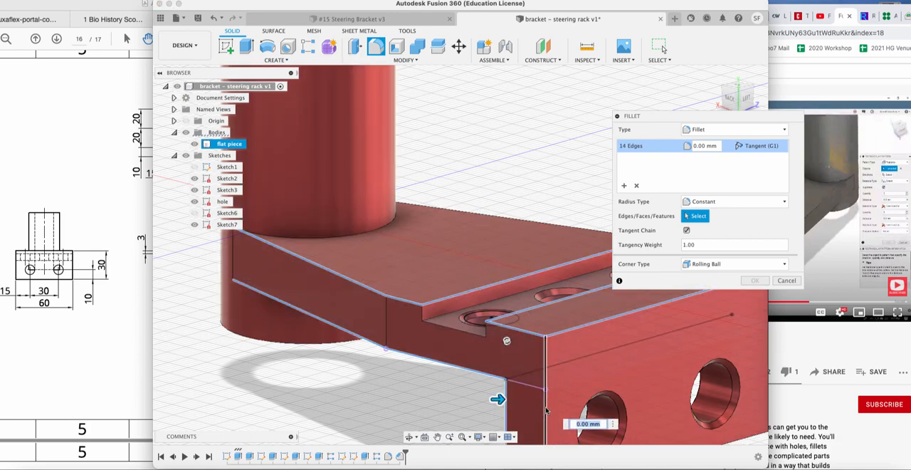
left_click(546, 408)
scroll(569, 380, "down", 5)
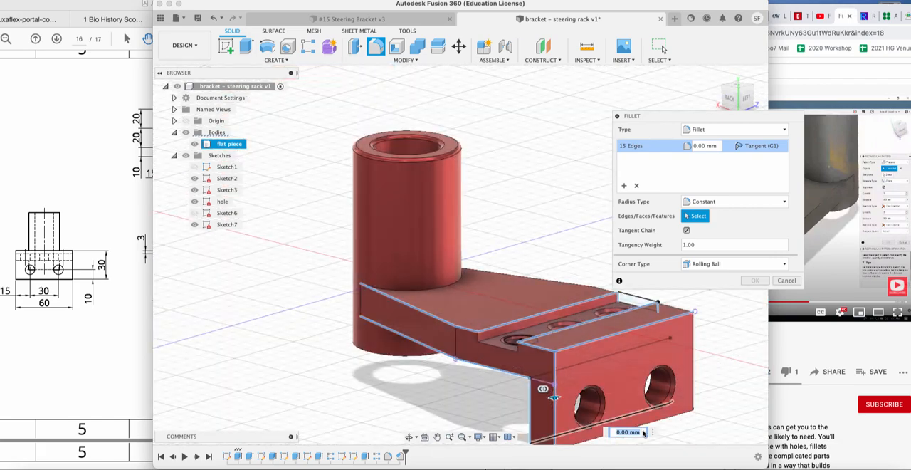
left_click(645, 427)
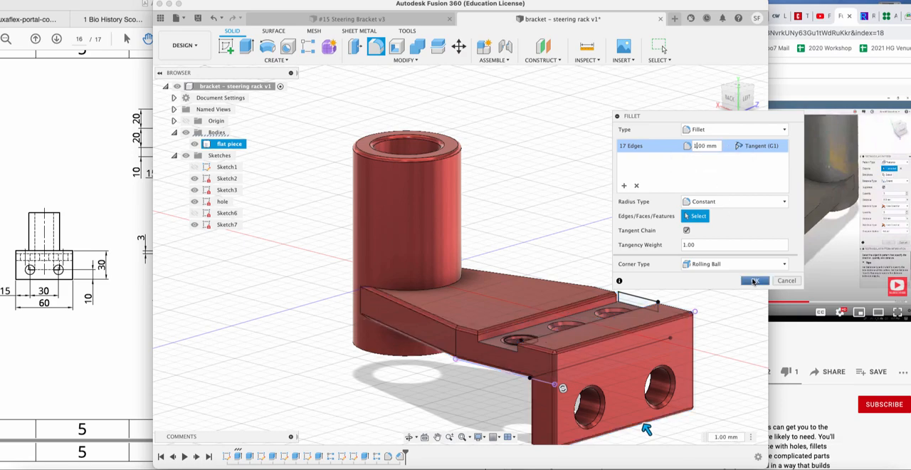
left_click(753, 281)
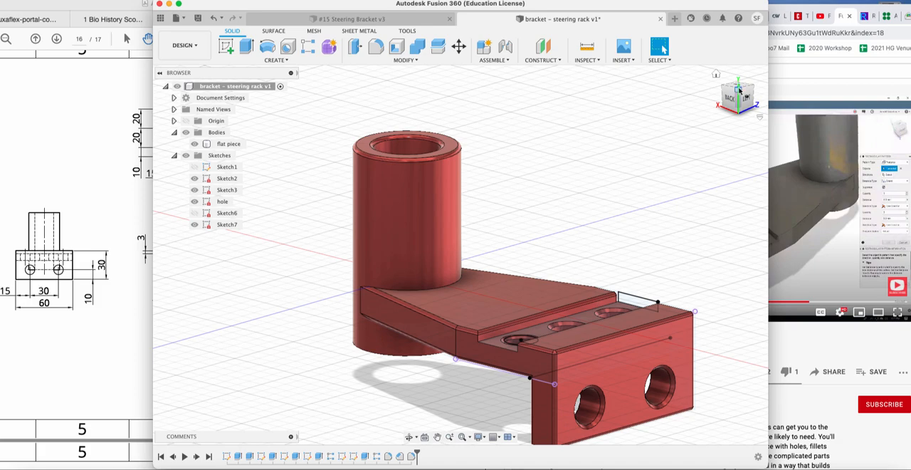
Fillet the outer and inner rims at the cylinder's lower end and the end flange's lower inner edge chain with a constant 1 mm radius.
left_click_drag(738, 91, 802, 60)
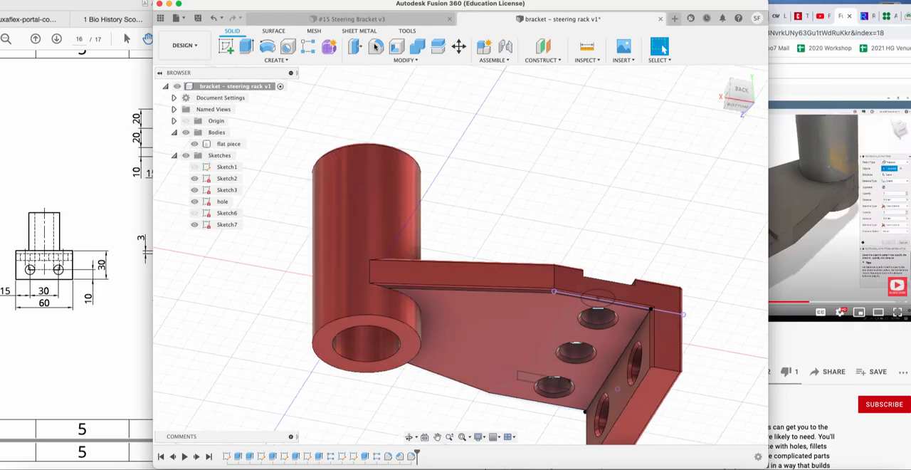
left_click(367, 315)
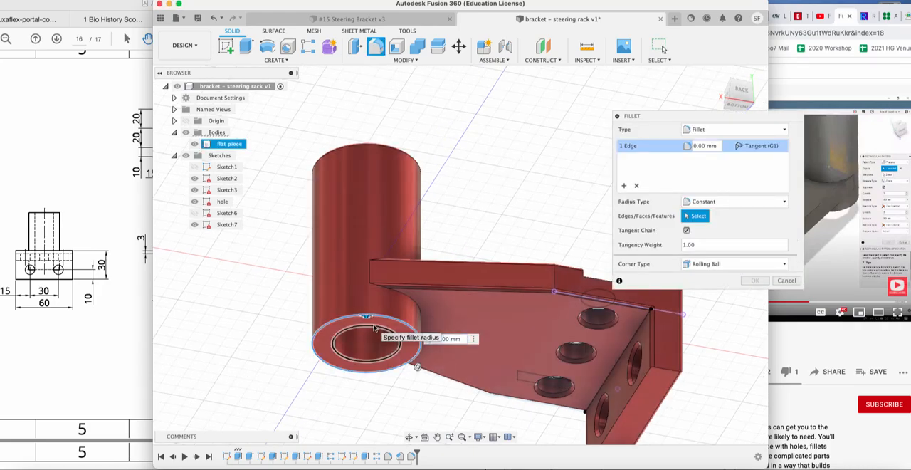
left_click(373, 329)
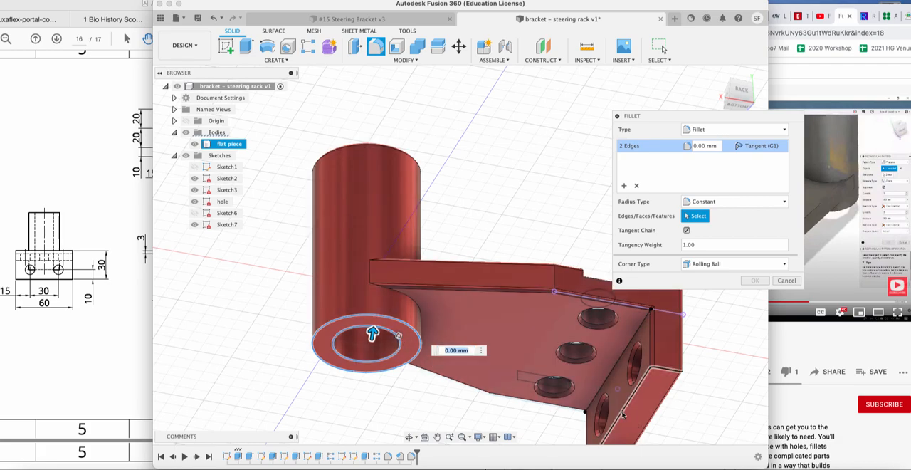
left_click(623, 415)
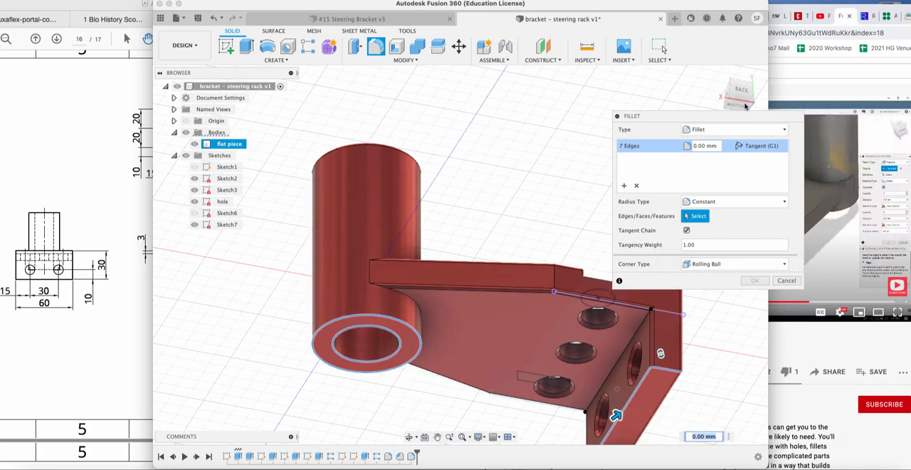
mouse_move(733, 100)
left_mouse_down()
mouse_move(828, 102)
mouse_move(764, 83)
mouse_move(711, 137)
mouse_move(714, 145)
mouse_move(714, 131)
left_mouse_up()
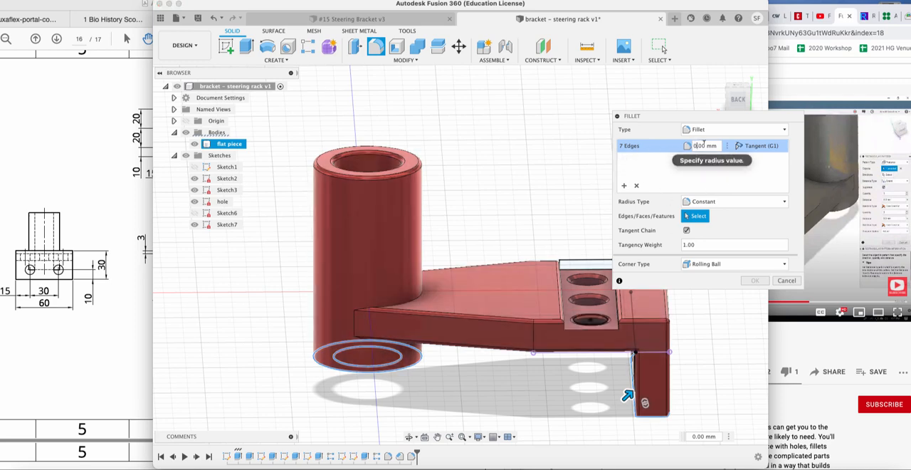
type("1")
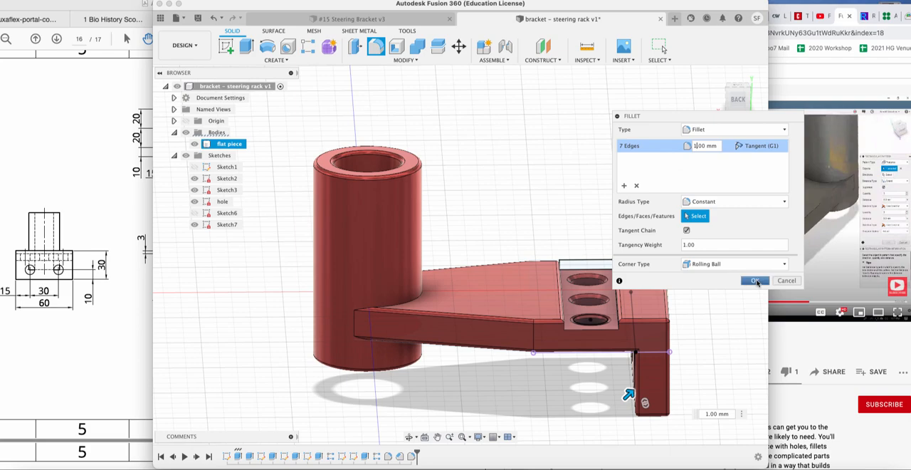
left_click(755, 282)
Examine the finished bracket from its home view and from the upper front, and replay its modelling history.
left_click(716, 76)
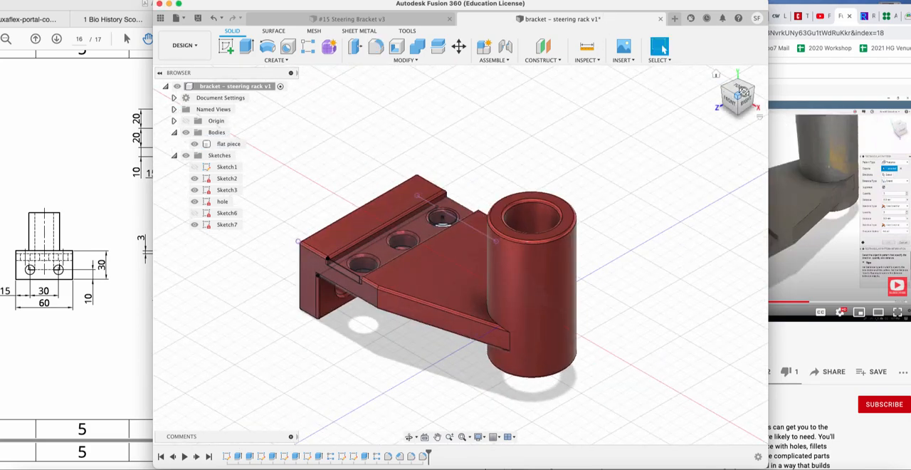
mouse_move(742, 92)
left_mouse_down()
mouse_move(658, 48)
mouse_move(607, 47)
mouse_move(709, 107)
mouse_move(757, 63)
mouse_move(734, 65)
mouse_move(721, 105)
left_mouse_up()
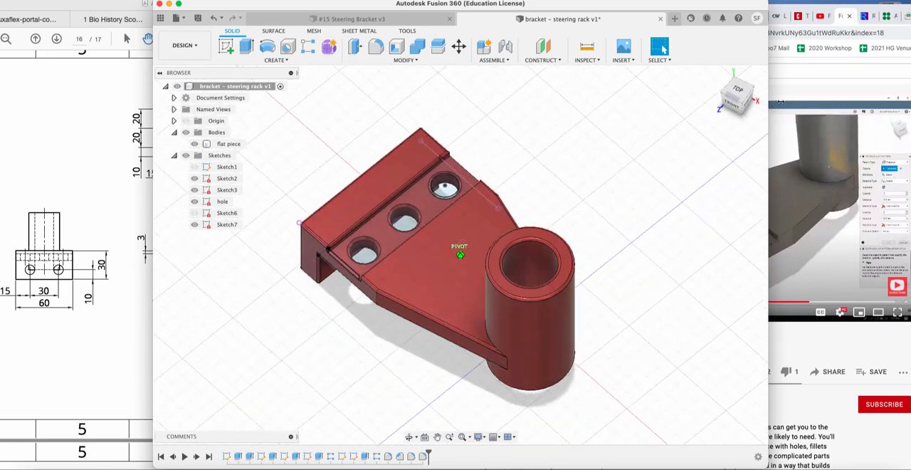
left_click_drag(781, 101, 693, 104)
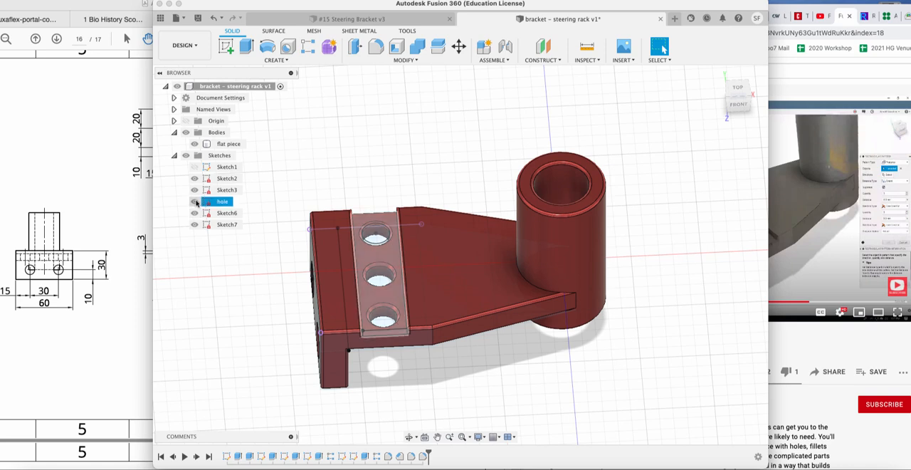
left_click(195, 201)
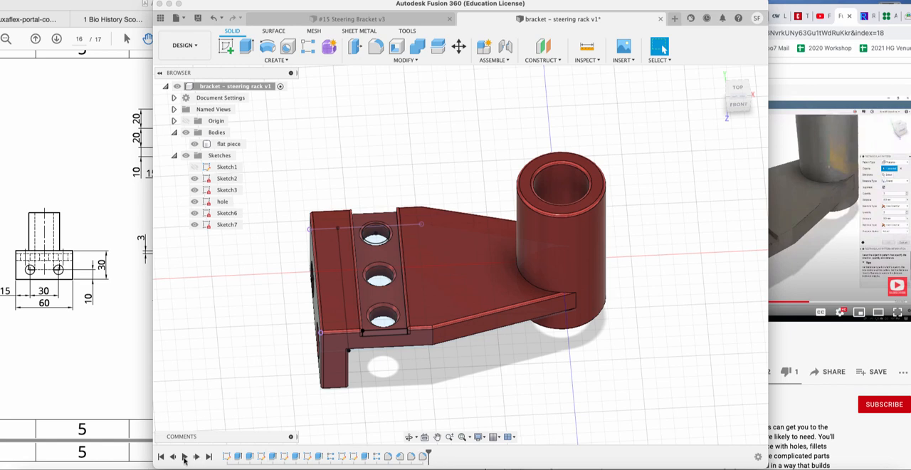
left_click(184, 456)
left_click(555, 0)
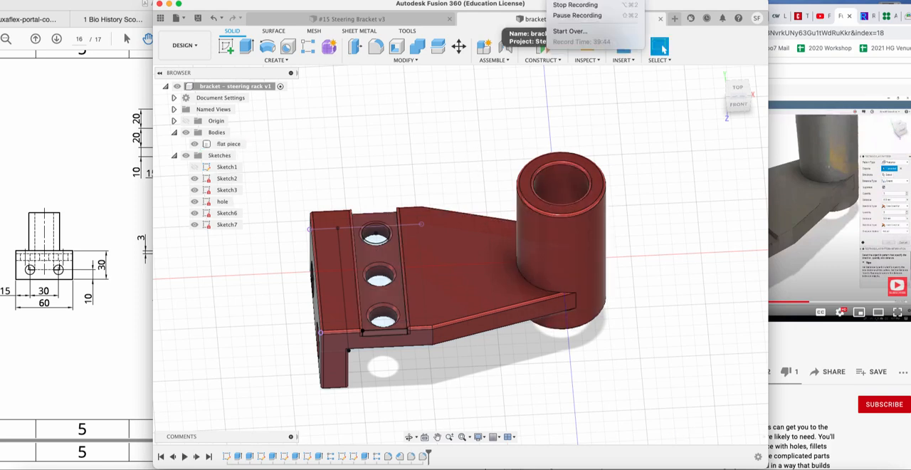